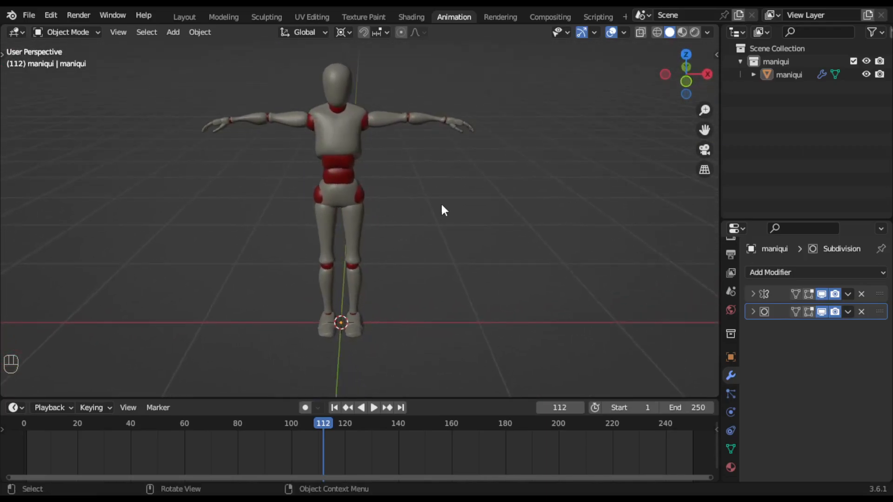
Select the maniqui object and switch its Mirror modifier's viewport display off and back on to inspect the unmirrored half.
click(752, 74)
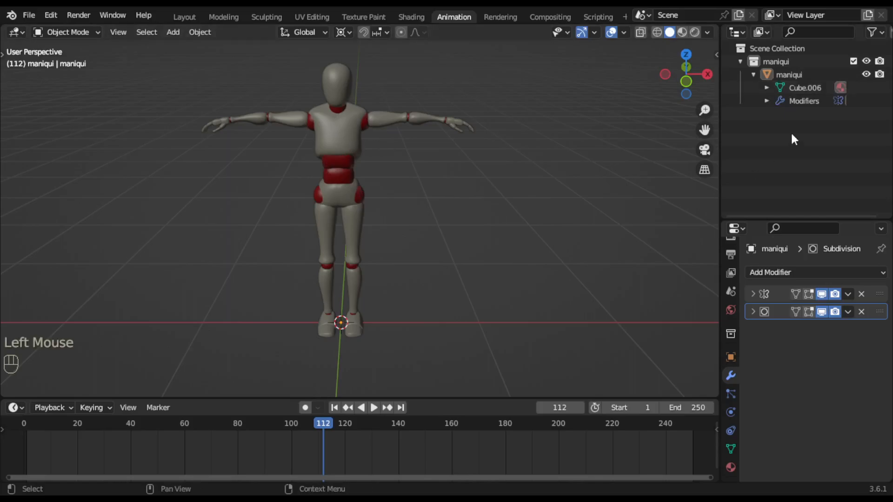
double_click(781, 74)
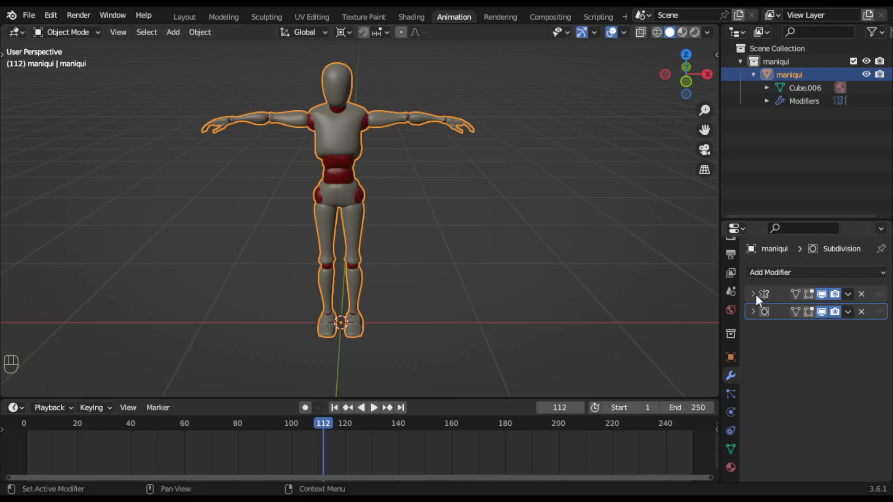
click(822, 294)
click(573, 293)
middle_drag(573, 293, 480, 263)
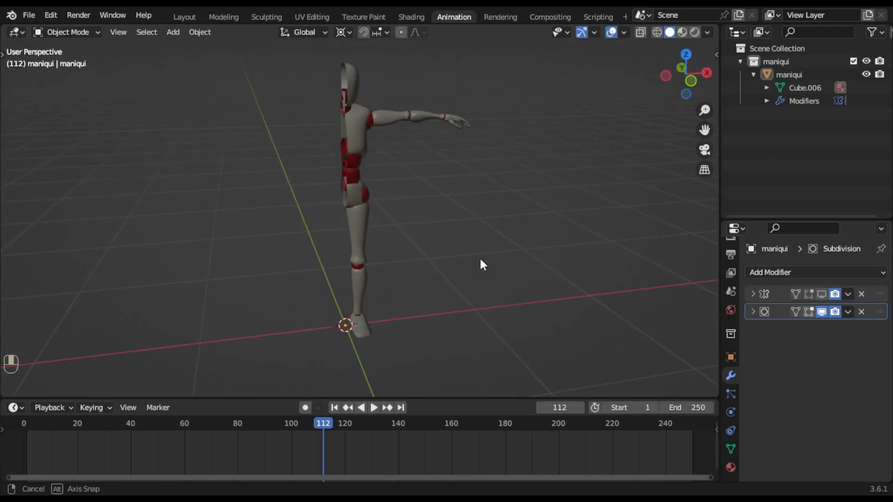
click(820, 294)
Toggle the Subdivision modifier's viewport display off and on to compare the mannequin's smoothing.
scroll(469, 267, up, 3)
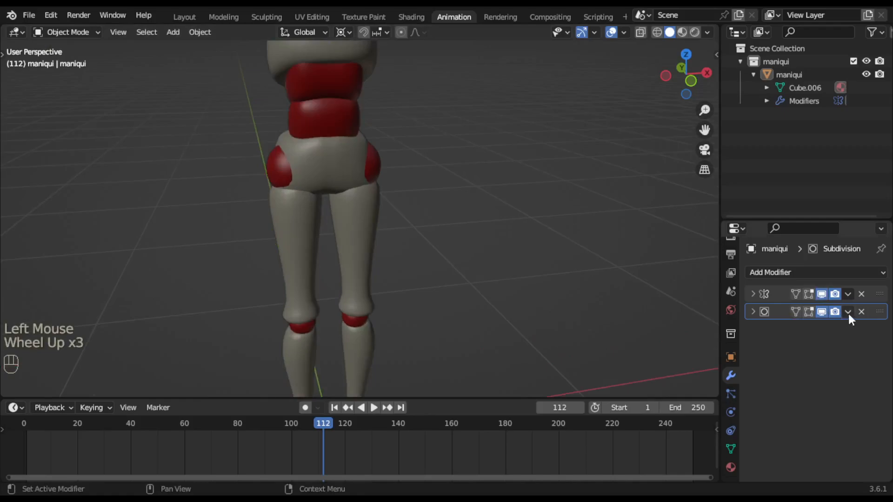
click(821, 312)
click(821, 311)
click(821, 311)
click(821, 311)
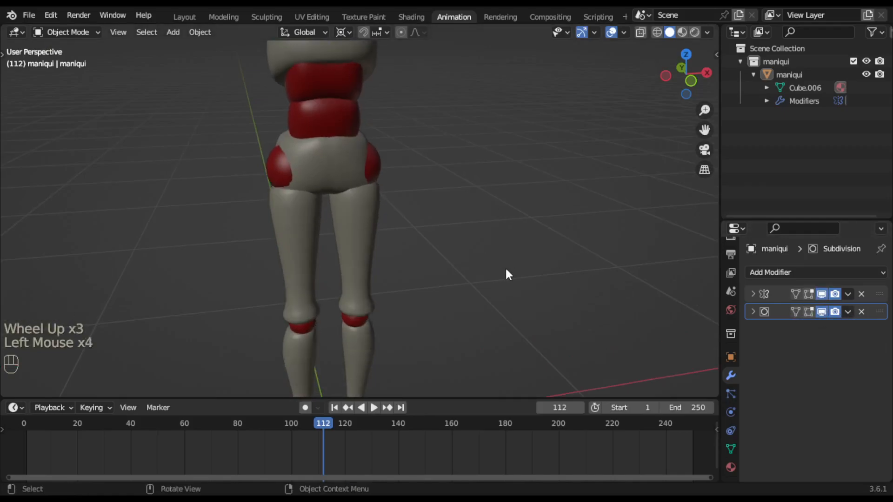
Examine the mannequin's hand, fingers, joints and full body from several angles.
scroll(505, 270, down, 2)
middle_drag(514, 273, 379, 284)
scroll(455, 254, down, 3)
scroll(392, 225, up, 3)
middle_drag(503, 215, 378, 281)
scroll(379, 281, up, 2)
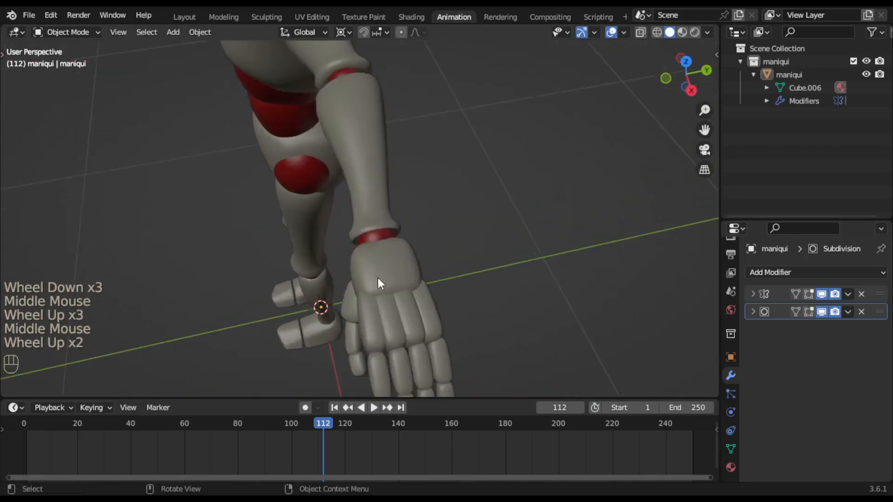
scroll(387, 331, down, 1)
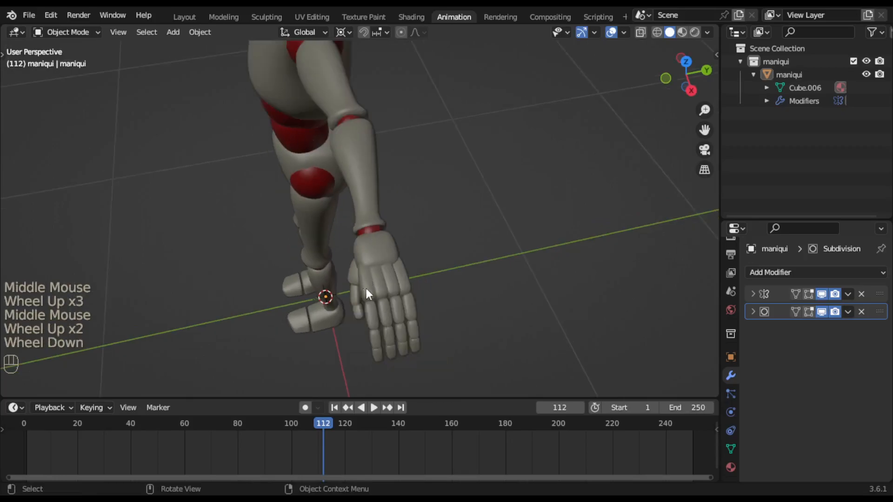
middle_drag(395, 303, 494, 269)
scroll(435, 238, down, 1)
scroll(434, 238, down, 2)
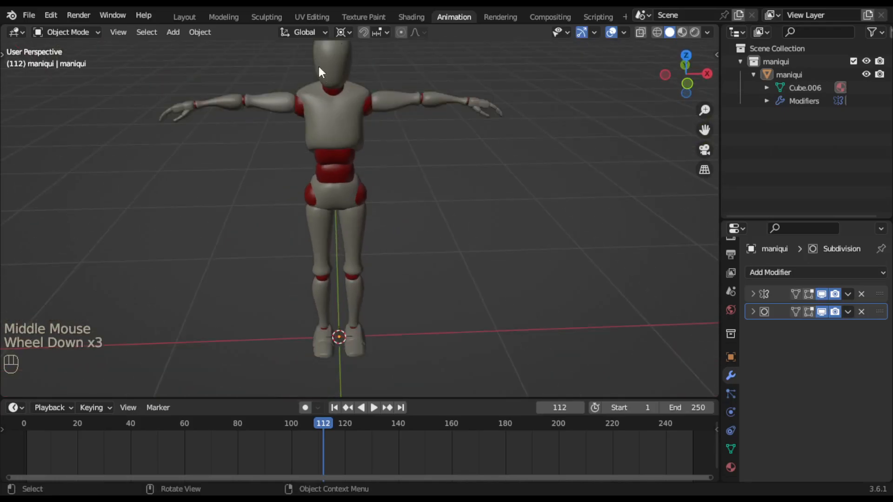
mouse_move(332, 170)
middle_down()
mouse_move(387, 173)
mouse_move(353, 179)
mouse_move(337, 167)
middle_up()
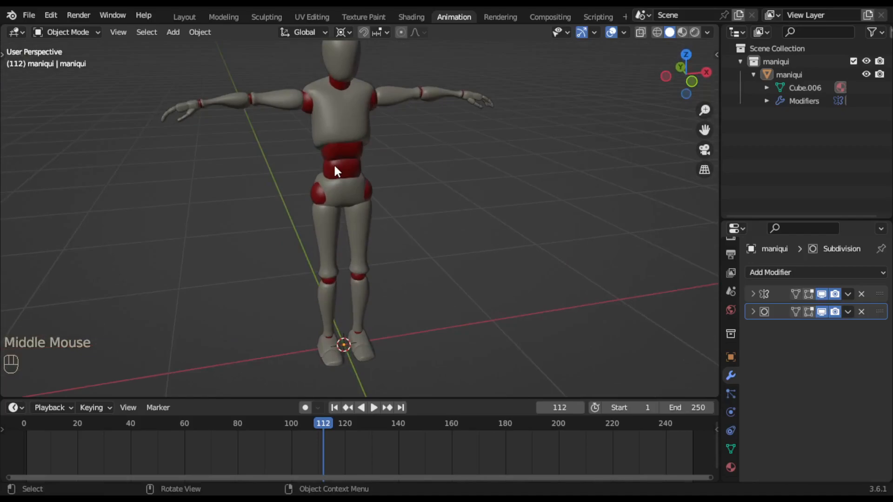
Open the Preferences window.
key(alt+Tab)
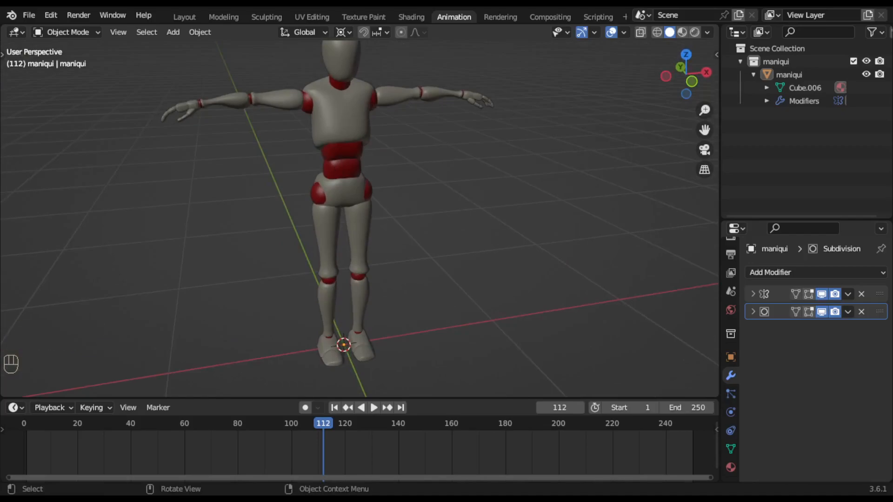
key(alt)
click(50, 17)
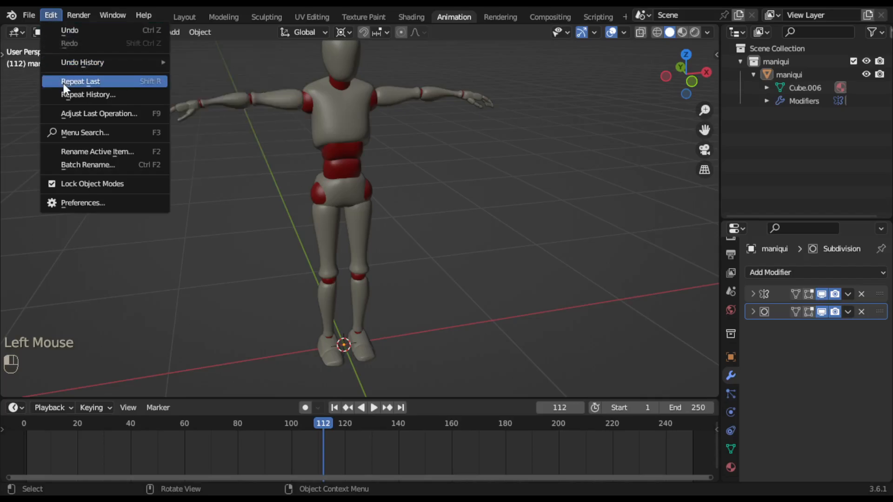
click(94, 201)
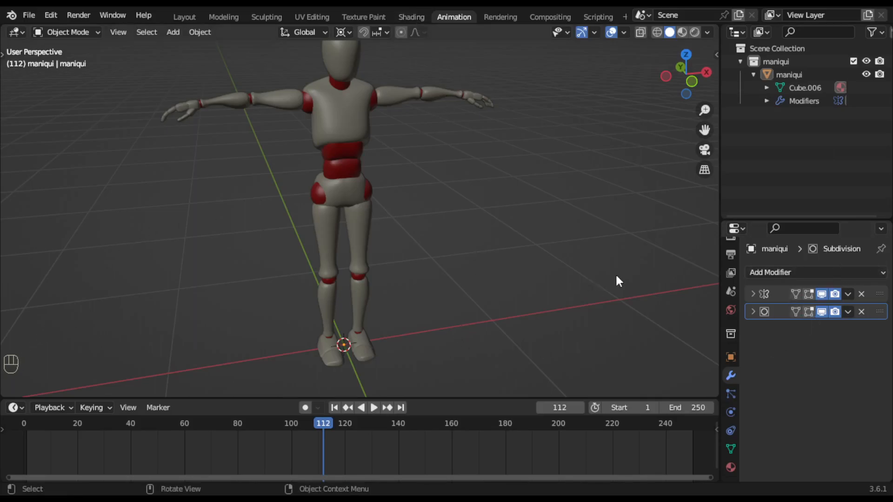
Enlarge the Properties editor by shrinking the Outliner above it.
drag(793, 217, 794, 135)
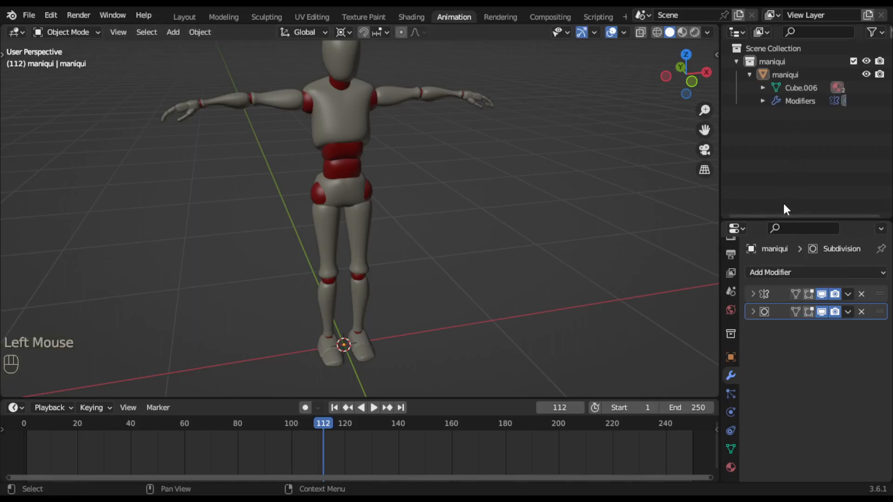
drag(781, 218, 783, 158)
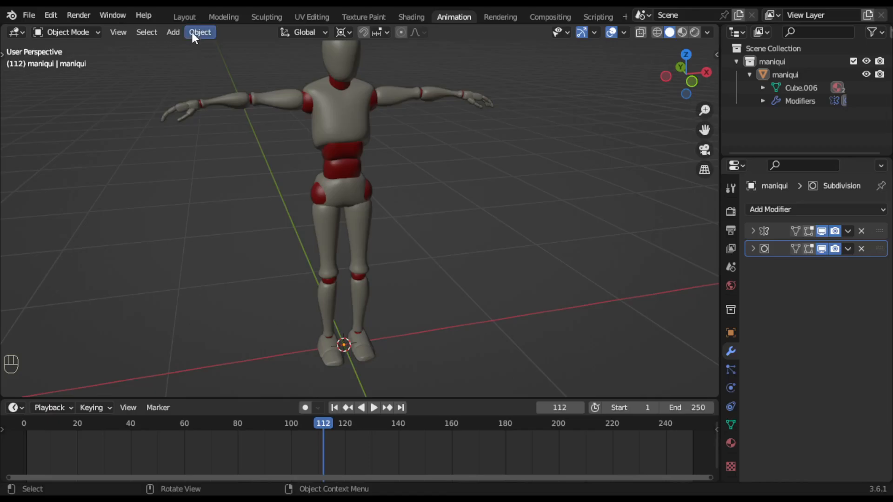
Add a Human (Meta-Rig) armature and move it about -1.55 m along the X axis, beside the mannequin.
click(174, 32)
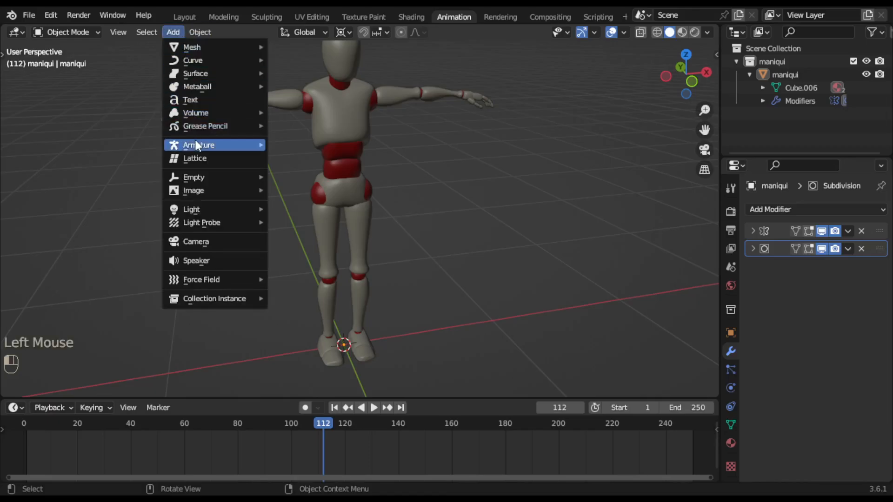
mouse_move(213, 144)
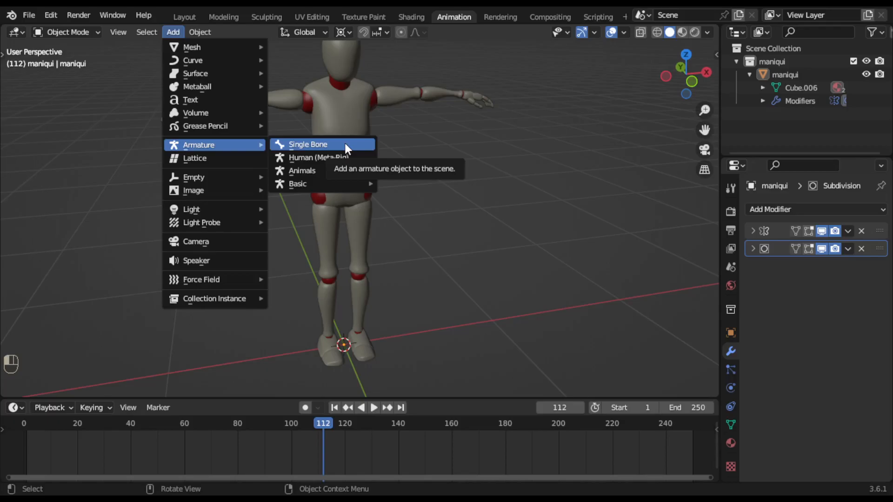
mouse_move(325, 174)
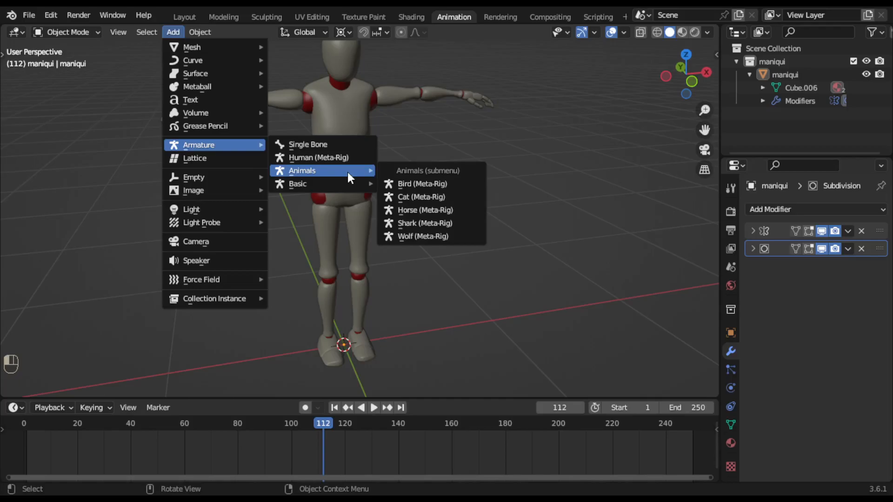
click(331, 156)
scroll(362, 169, down, 3)
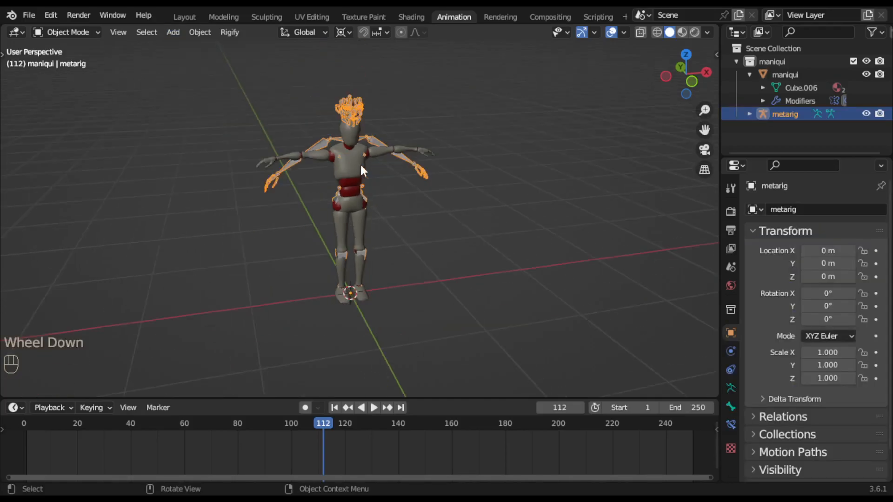
key(g)
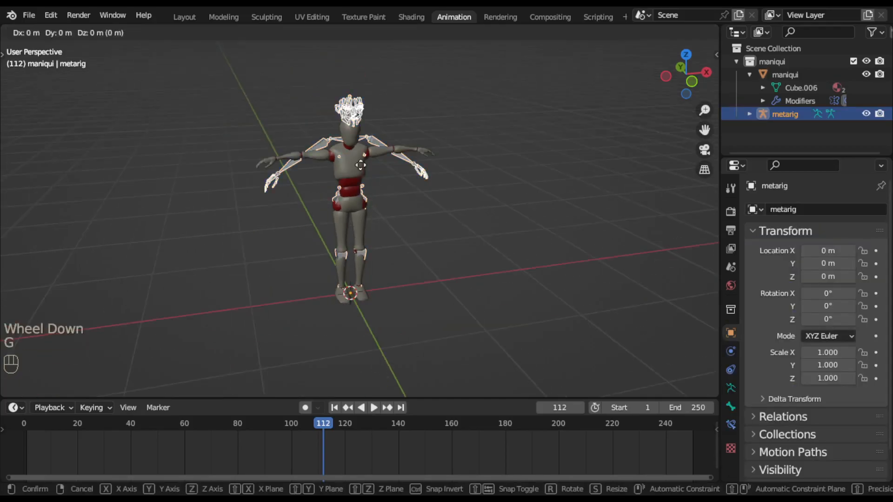
key(x)
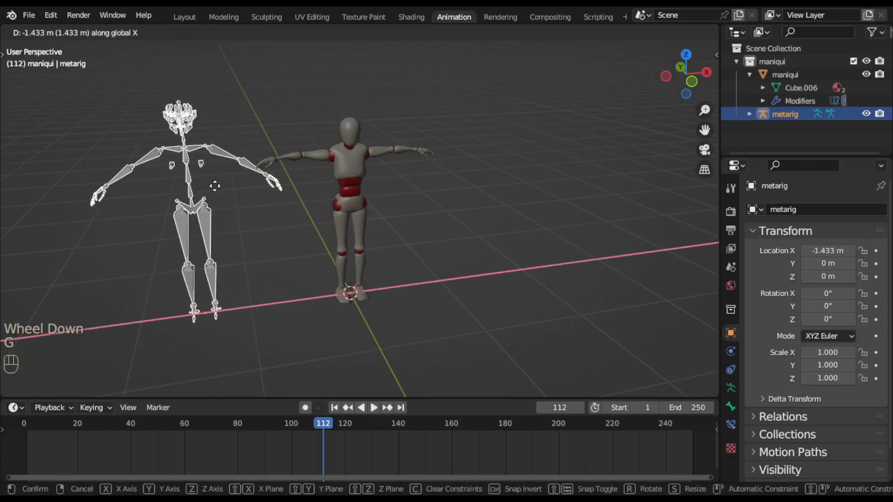
click(203, 190)
middle_drag(299, 185, 259, 244)
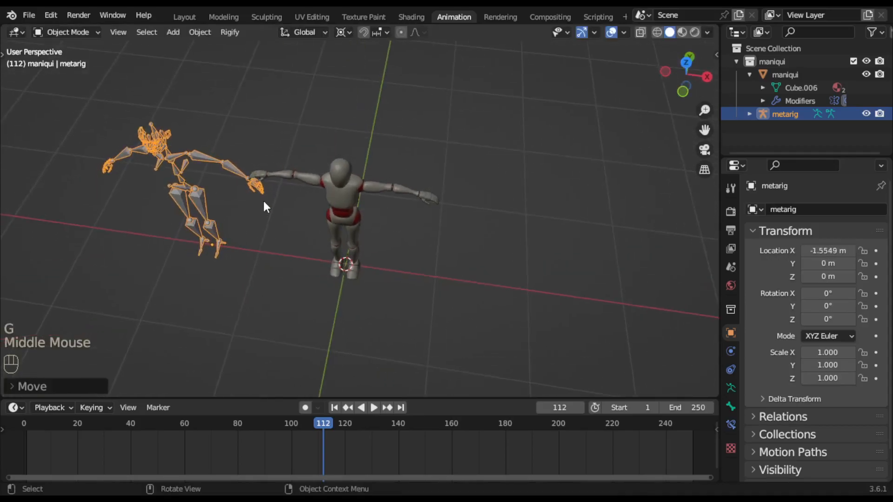
middle_drag(141, 142, 225, 103)
scroll(176, 121, up, 2)
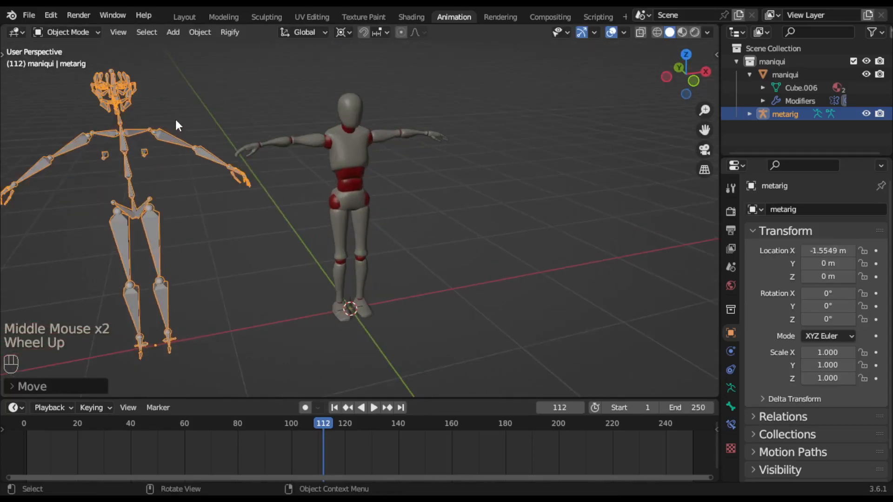
Add a Basic Human (Meta-Rig) armature and move it about 1.5 m along the X axis, on the mannequin's other side.
click(199, 32)
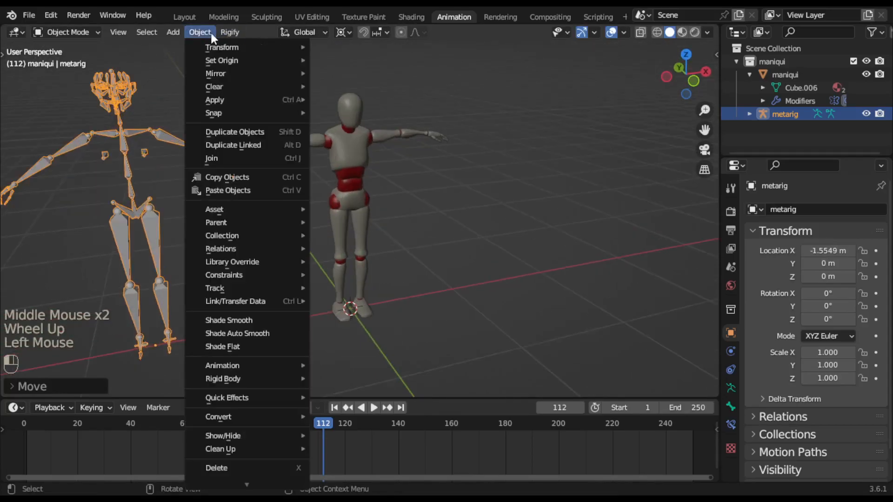
mouse_move(175, 33)
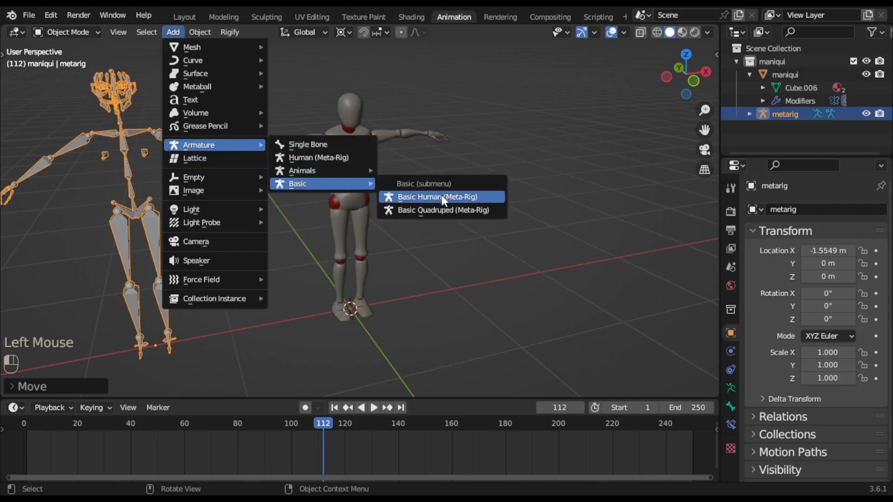
click(482, 197)
key(g)
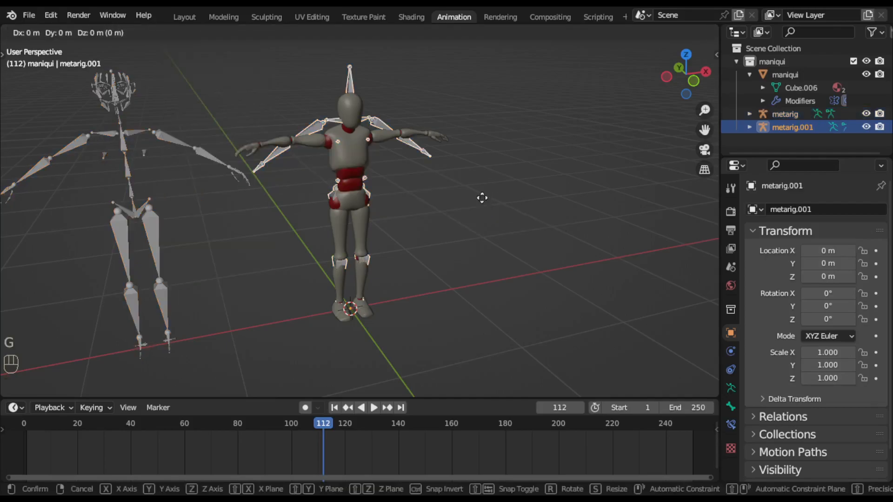
key(x)
click(619, 187)
middle_drag(618, 189, 562, 192)
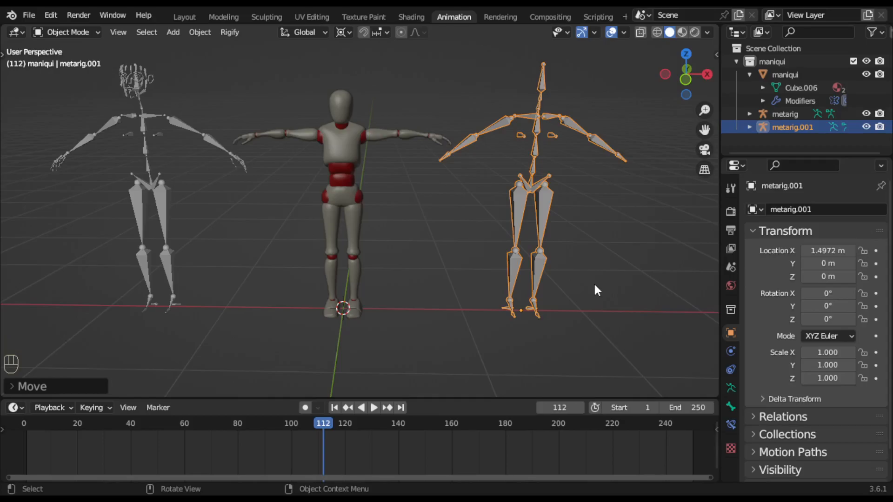
Delete the Basic Human meta-rig, and undo repeatedly back to before either meta-rig was added.
click(162, 219)
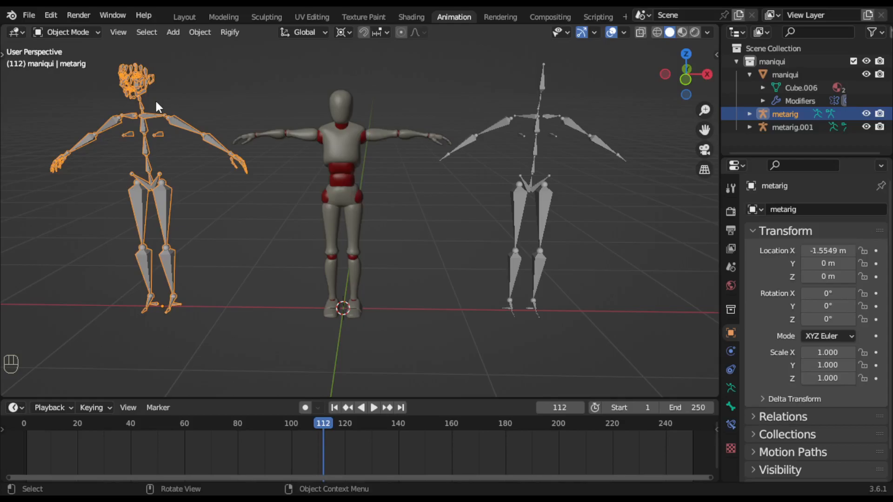
key(Delete)
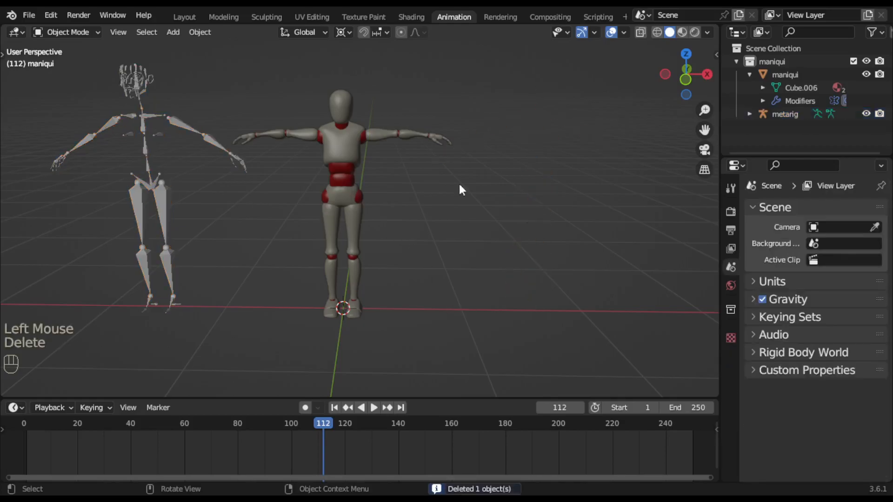
key(ctrl+z)
key(ctrl+z)
key(ctrl+z)
key(ctrl+z)
key(ctrl+z)
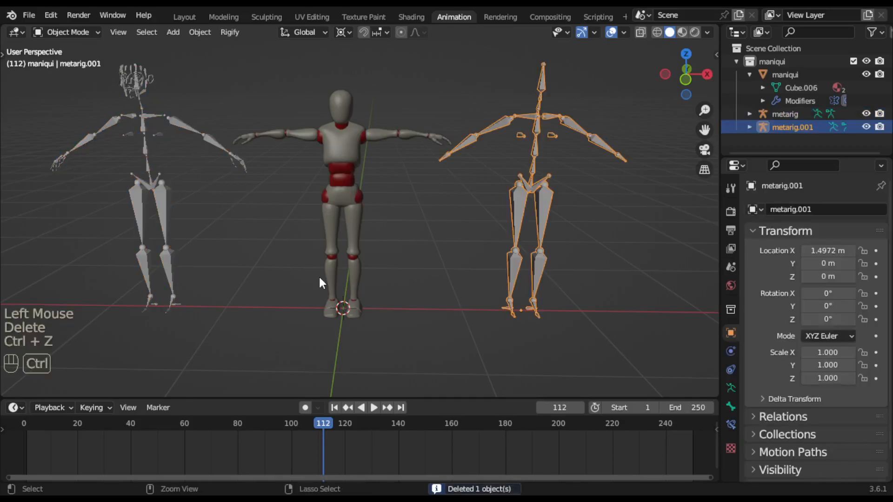
key(ctrl+z)
key(ctrl+z)
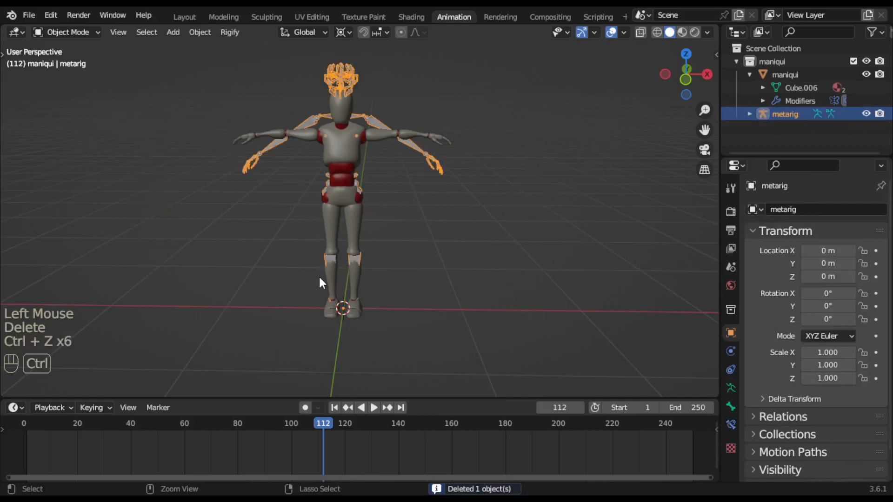
Show the mannequin's object transform properties and add a Human (Meta-Rig) armature at the scene origin.
click(344, 153)
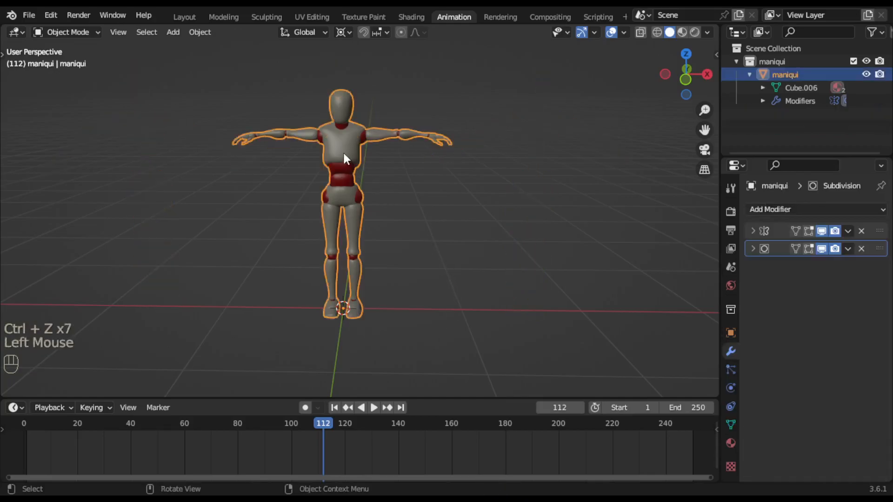
click(730, 333)
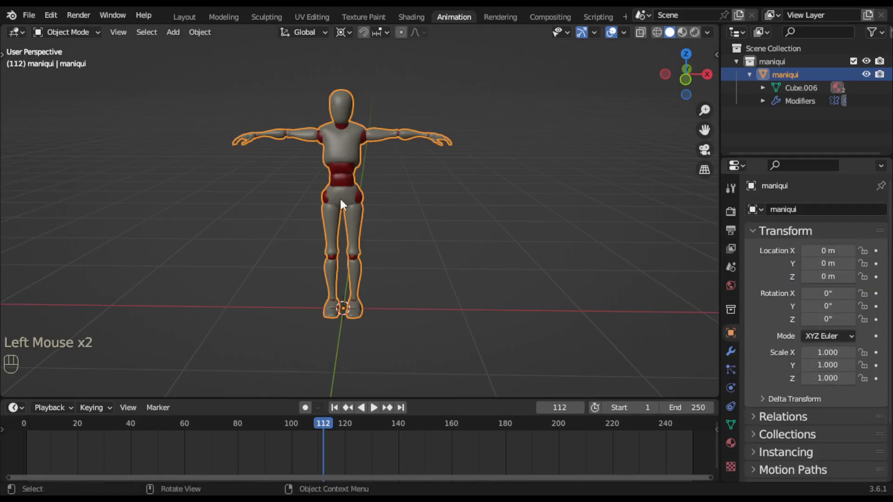
click(177, 34)
mouse_move(205, 146)
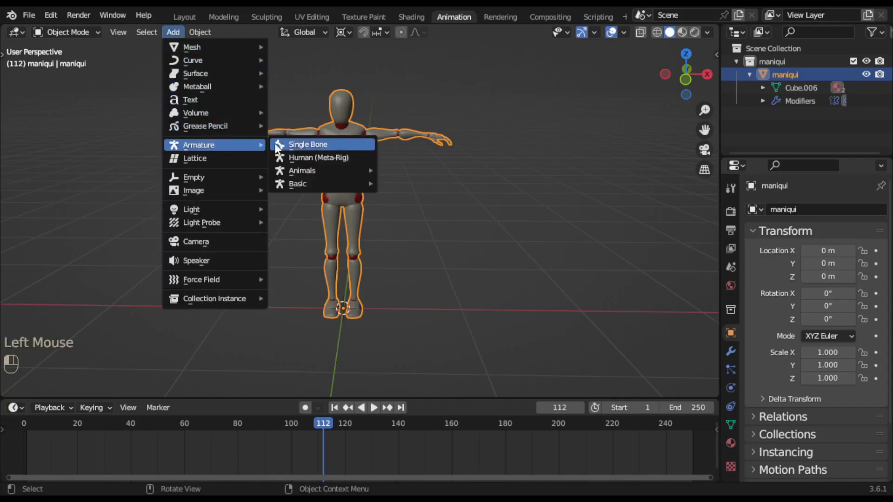
click(322, 157)
Scale the meta-rig uniformly to about 0.928 to bring it closer to the mannequin's height.
scroll(341, 166, up, 2)
shift+middle_drag(376, 170, 446, 289)
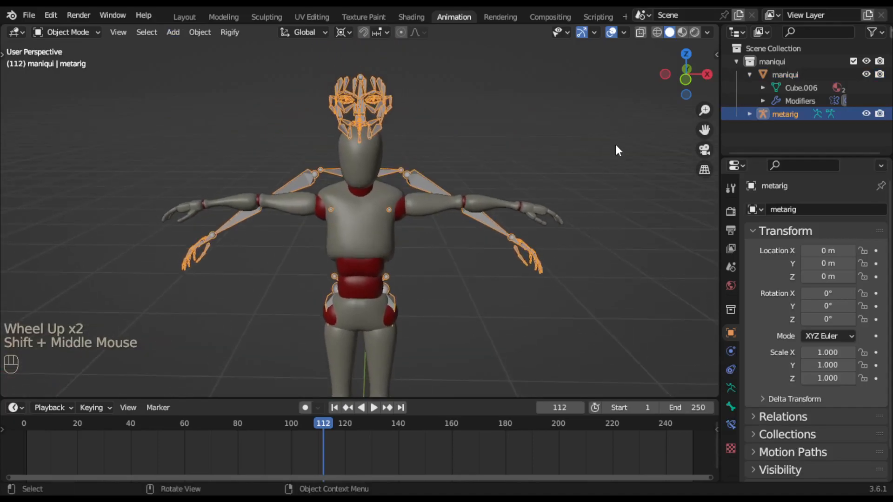
key(s)
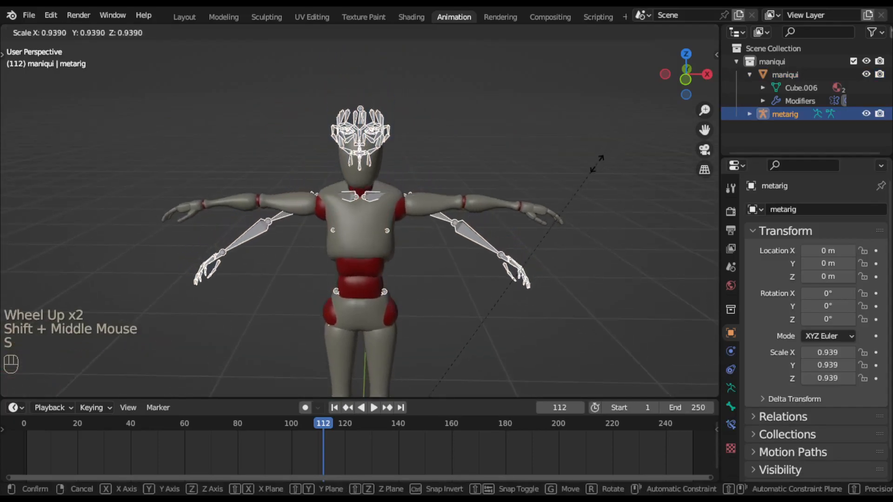
click(595, 168)
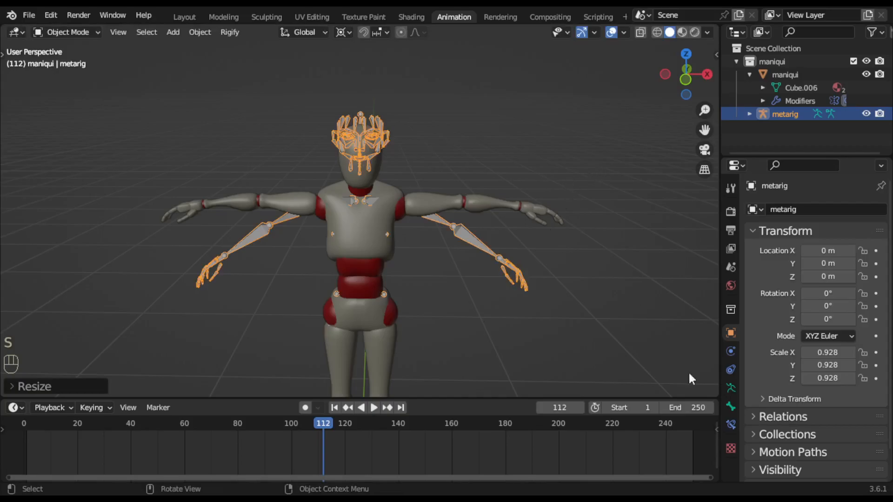
Set the meta-rig armature's viewport display to In Front so its bones show through the mannequin's body.
click(730, 388)
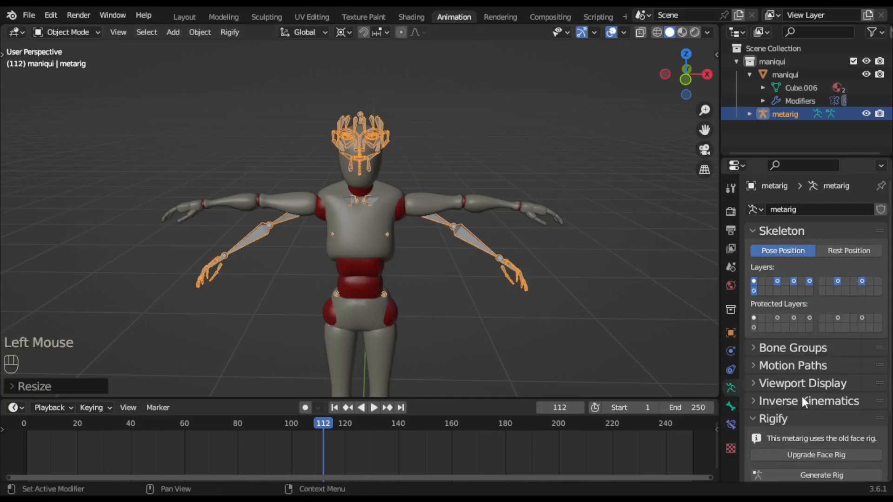
click(793, 383)
scroll(793, 382, down, 2)
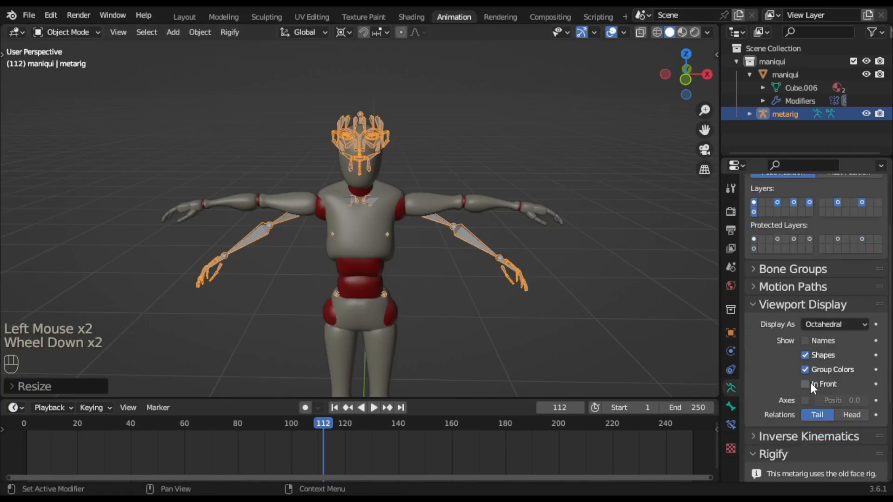
click(804, 384)
mouse_move(499, 278)
middle_down()
mouse_move(384, 316)
mouse_move(298, 313)
mouse_move(383, 243)
mouse_move(472, 294)
mouse_move(508, 284)
mouse_move(498, 268)
middle_up()
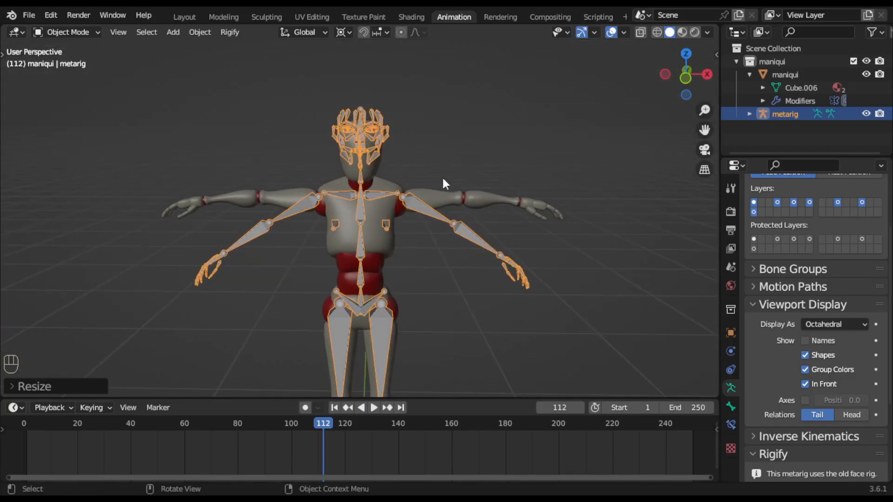
Fine-tune the meta-rig's uniform scale in front view, enlarging it by about 1.02 and reducing it by about 0.98.
scroll(367, 223, up, 2)
middle_drag(368, 223, 372, 206)
key(KP_1)
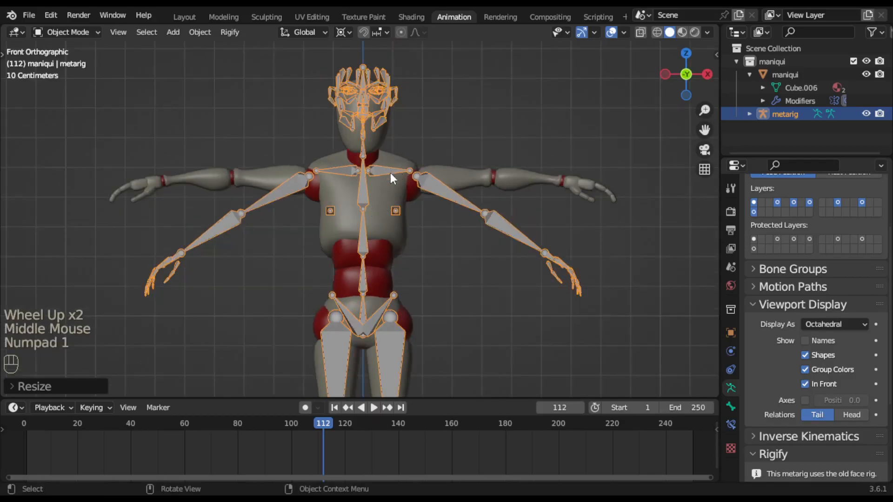
key(s)
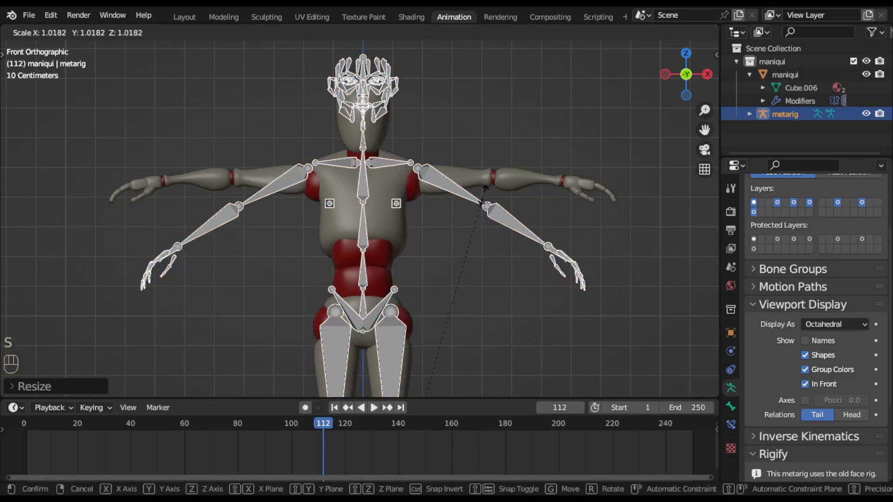
click(483, 194)
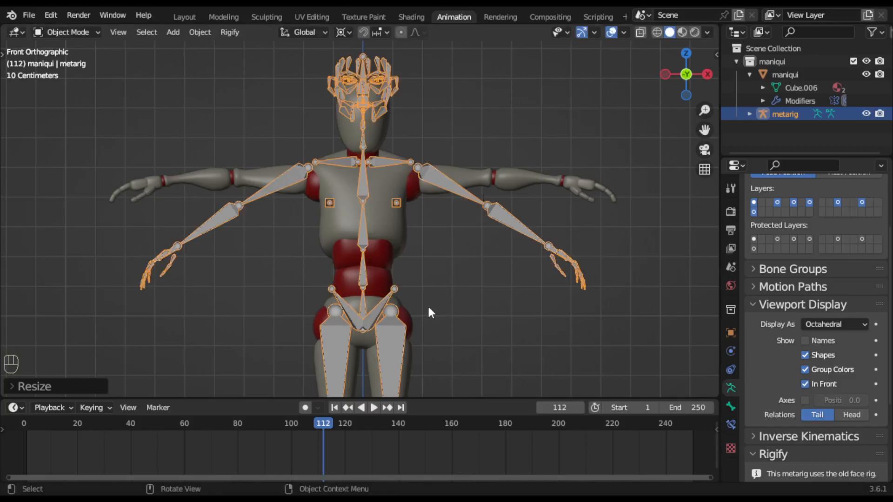
click(69, 32)
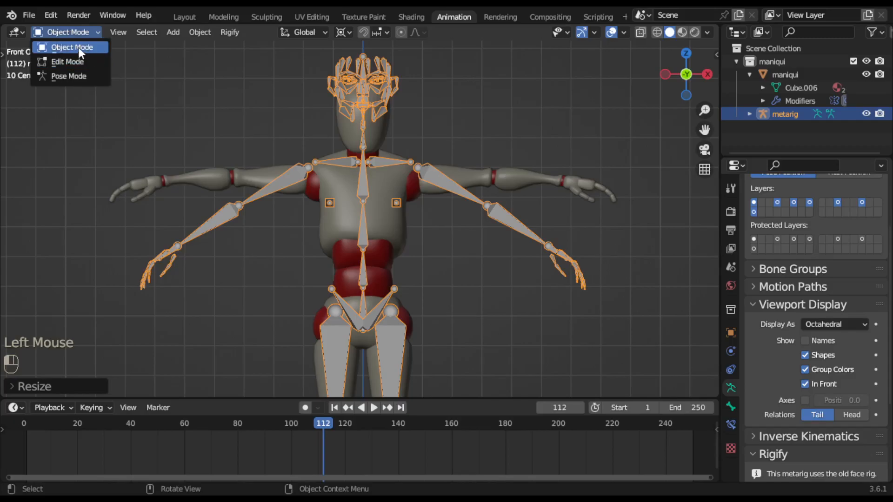
click(74, 47)
key(s)
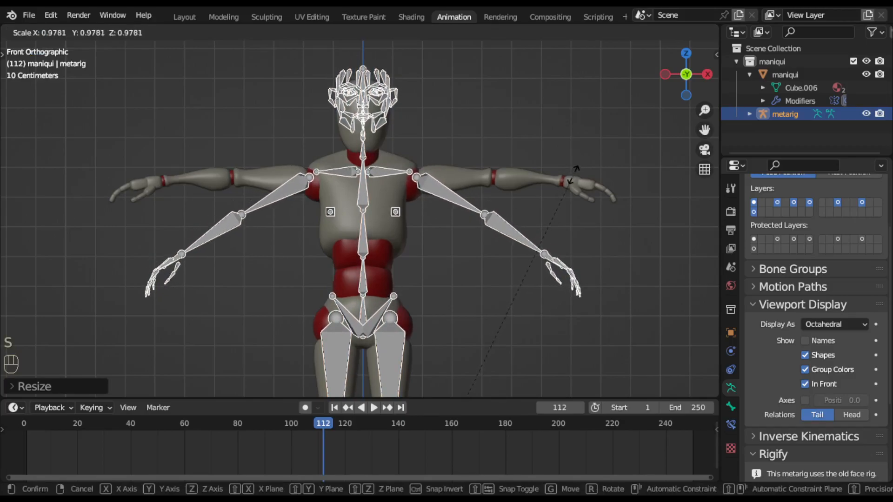
click(574, 176)
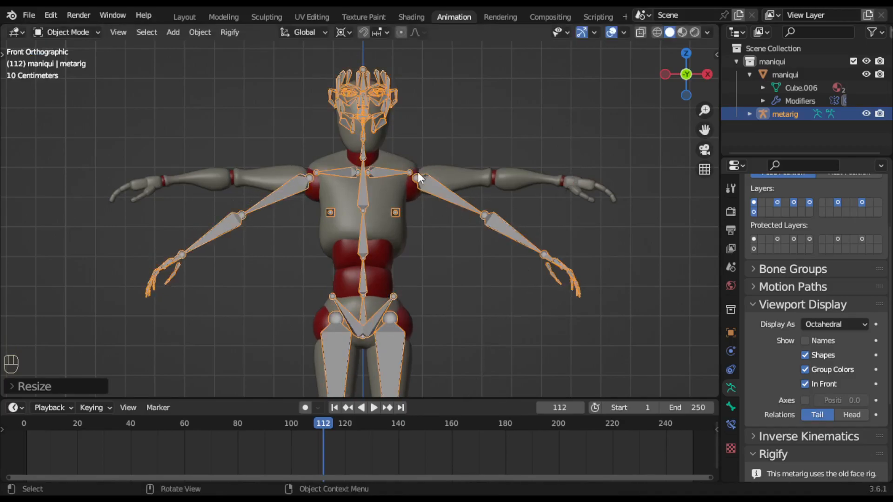
Put the meta-rig in Edit Mode, show the viewport's tool settings and enable X-axis mirroring for the bones.
click(63, 33)
click(65, 60)
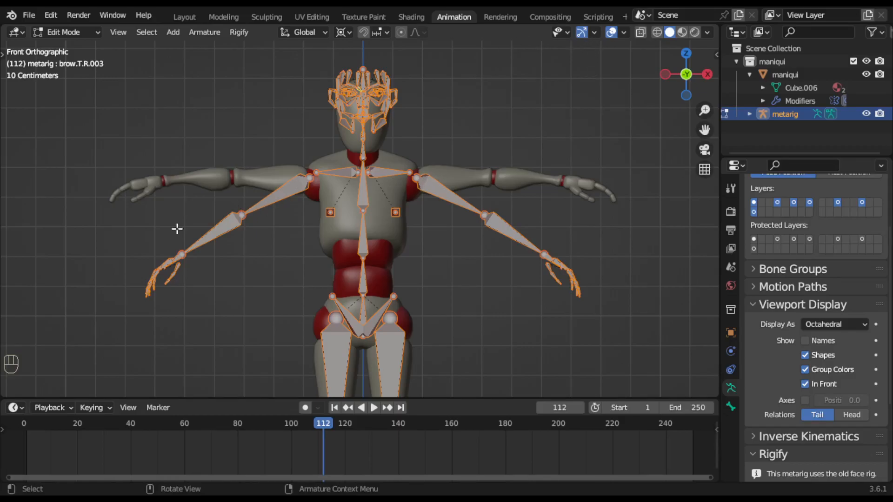
right_click(531, 40)
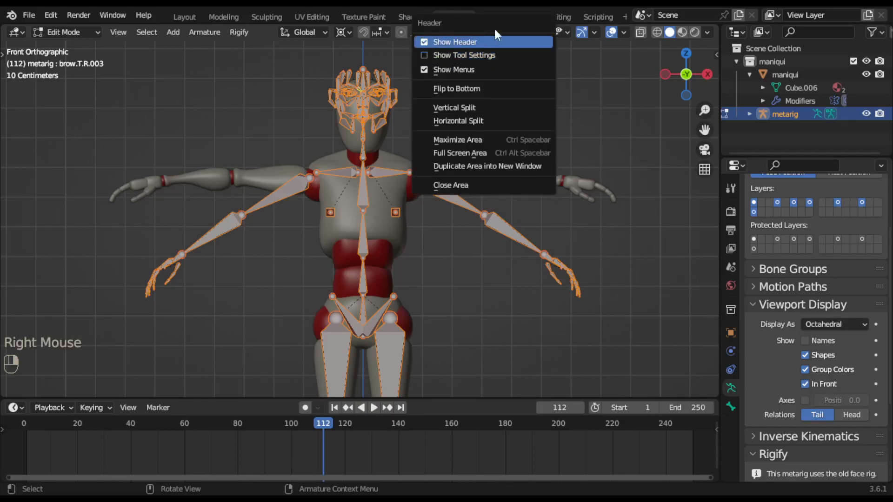
right_click(506, 31)
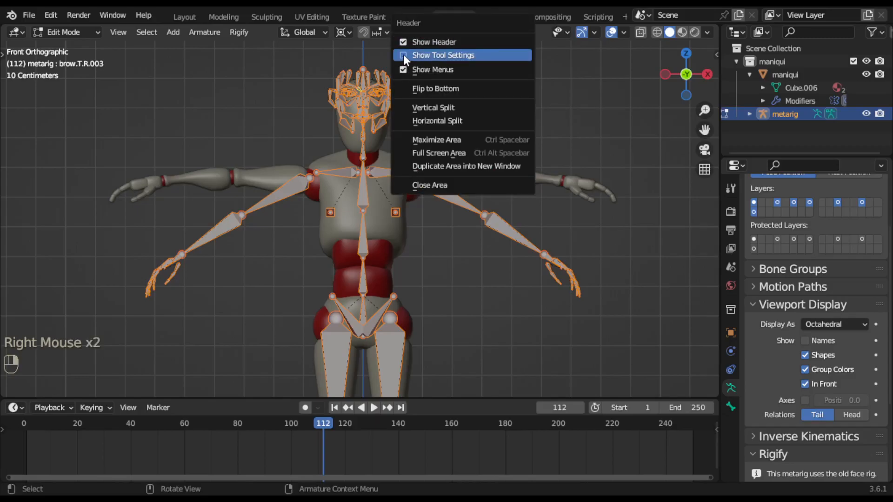
key(alt)
click(403, 55)
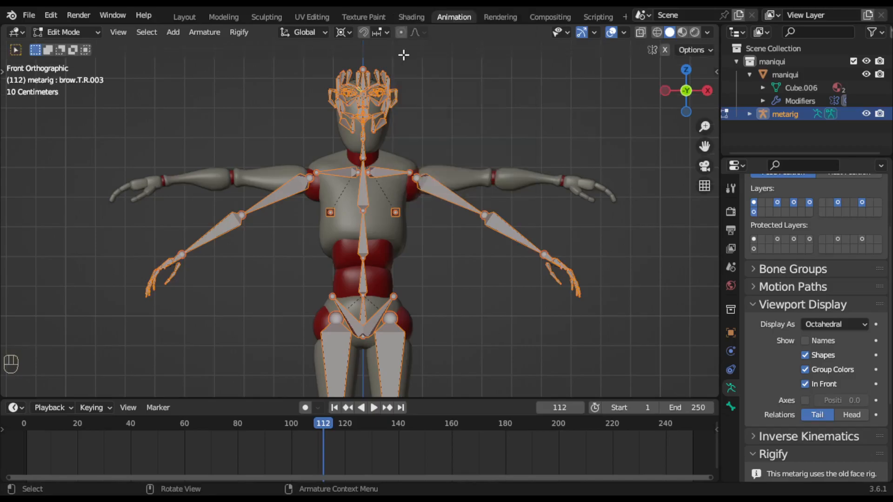
click(664, 50)
click(459, 256)
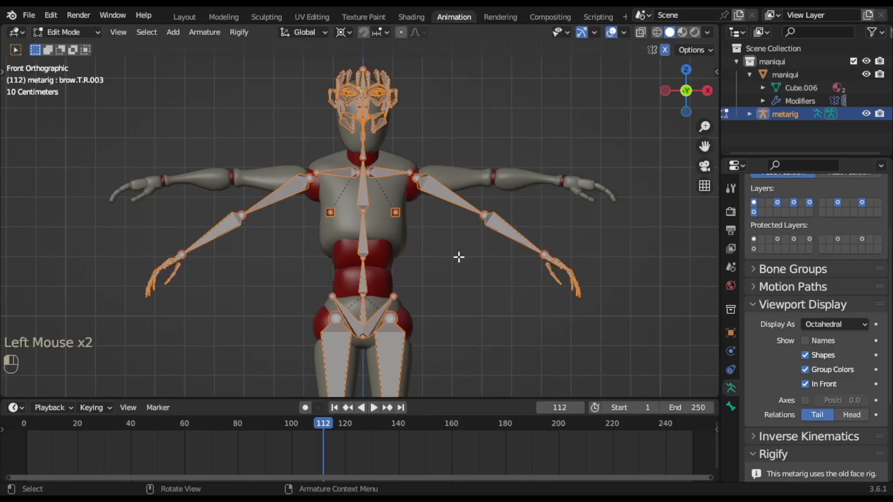
Try rotating the left upper arm bone to test the X-axis mirroring, and revert the rotation.
click(445, 199)
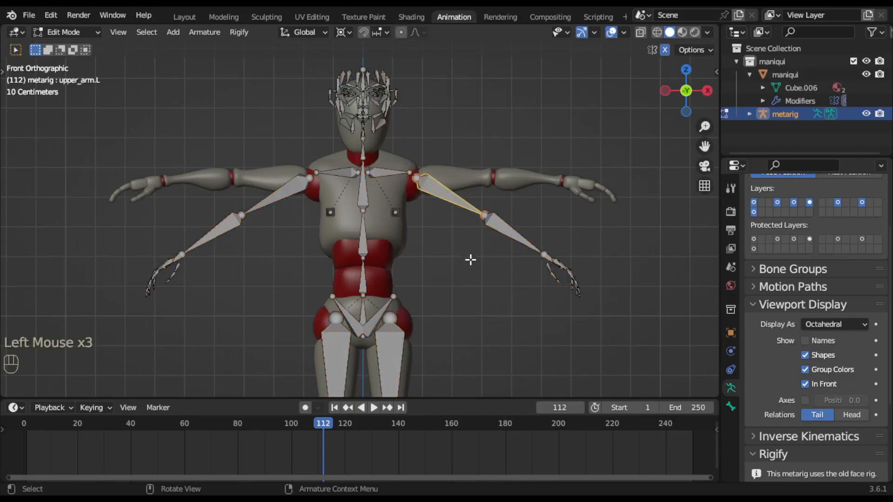
key(r)
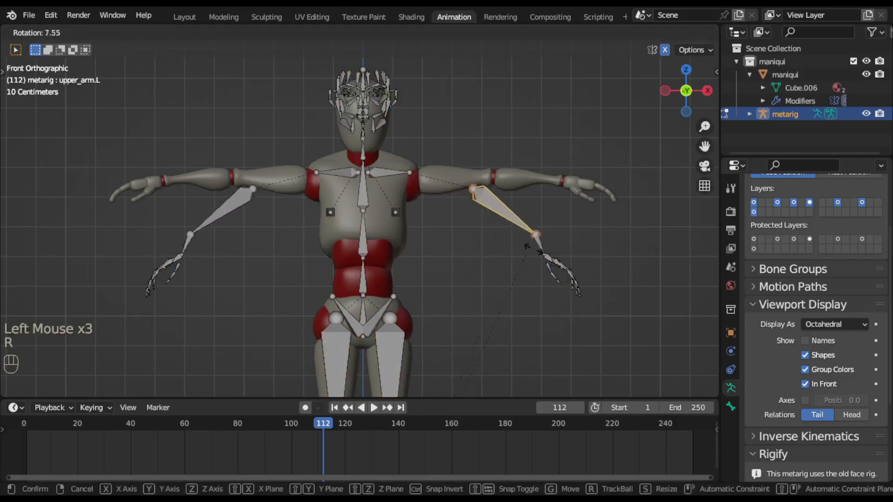
click(500, 251)
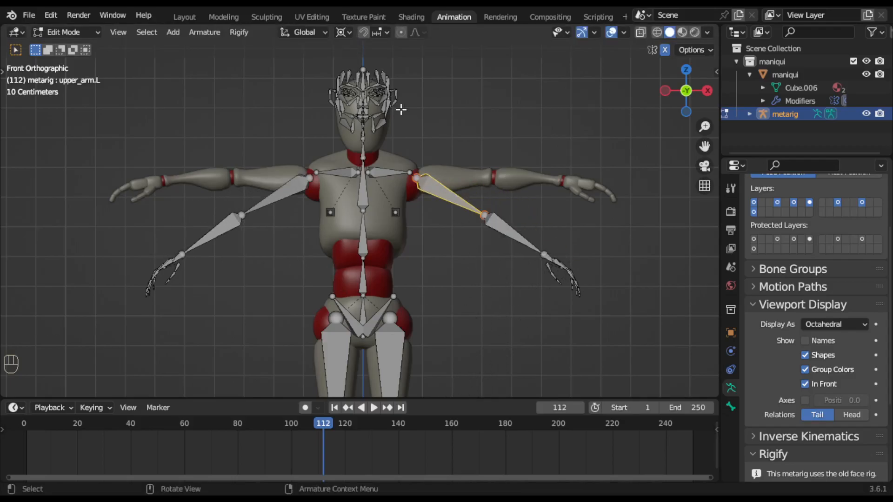
Examine the arm alignment from above and the .L and .R bone names, showing the names only temporarily.
middle_drag(461, 189, 445, 180)
key(KP_7)
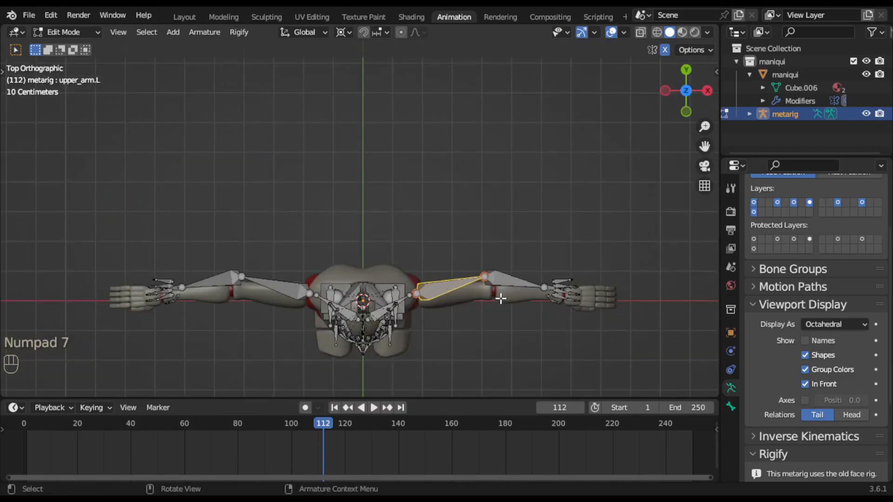
middle_drag(484, 321, 420, 183)
scroll(420, 183, up, 2)
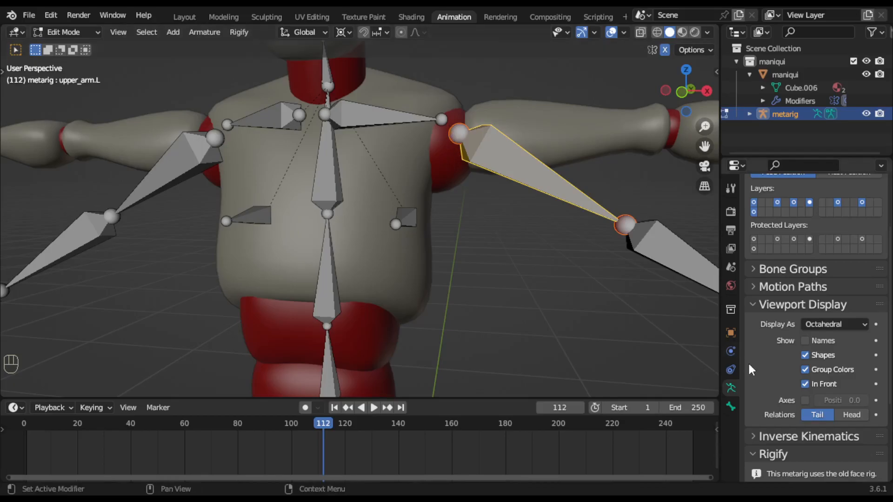
click(806, 345)
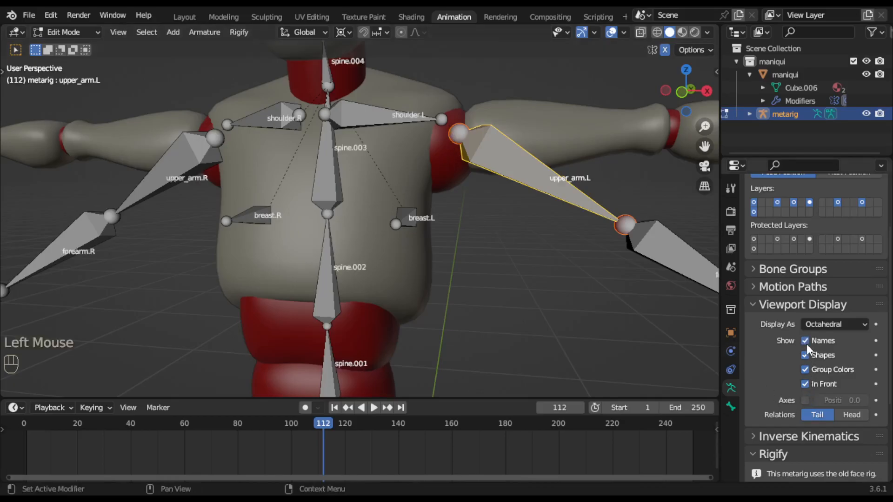
scroll(579, 200, up, 2)
scroll(579, 200, down, 2)
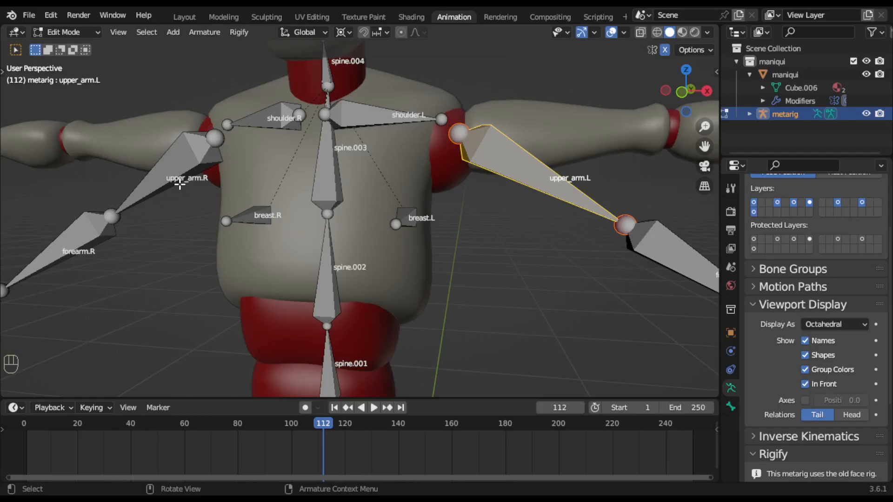
click(805, 341)
scroll(342, 237, down, 2)
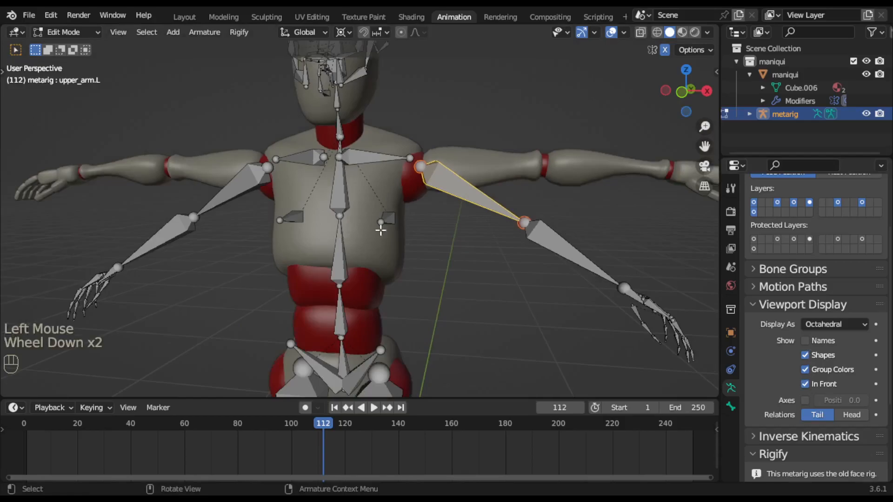
Delete the cluster of facial bones at the front of the mannequin's head.
shift+scroll(405, 144, up, 1)
shift+middle_drag(414, 140, 414, 237)
scroll(360, 219, up, 3)
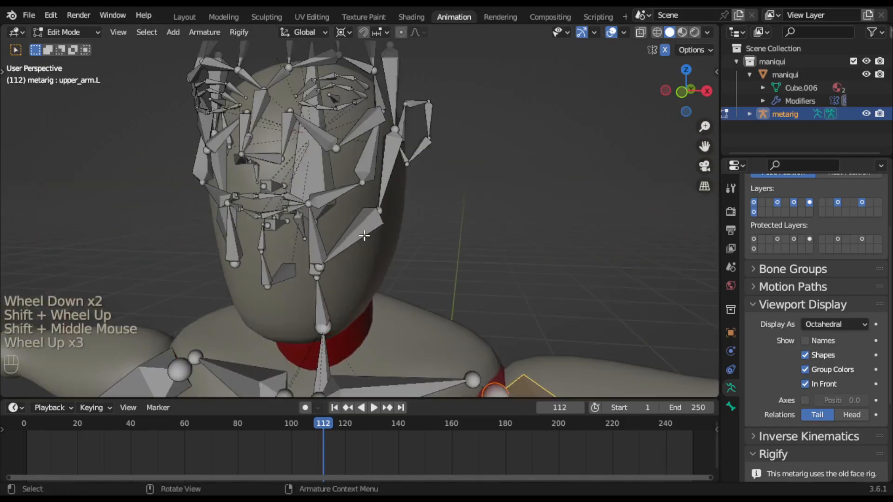
middle_drag(355, 235, 257, 253)
shift+middle_drag(257, 253, 409, 245)
drag(172, 96, 328, 274)
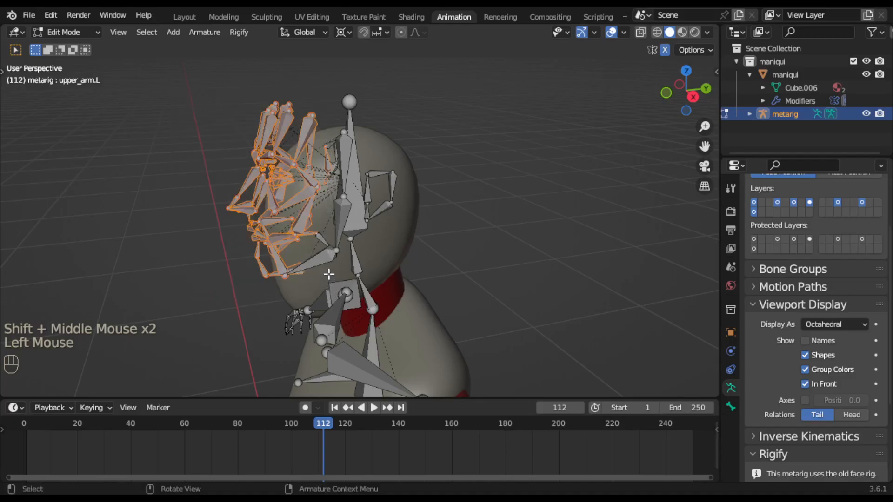
key(Delete)
click(328, 275)
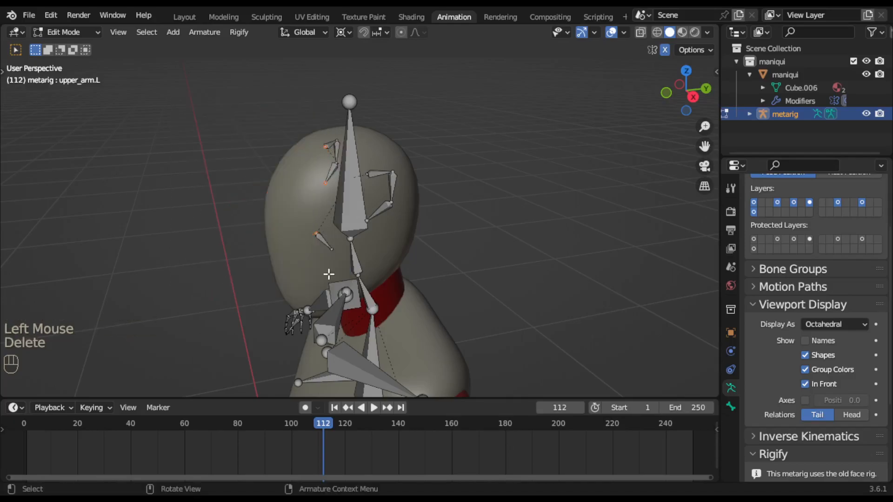
Delete the leftover tongue.002 bone and the ear bones on both sides, keeping the main head bone.
click(323, 241)
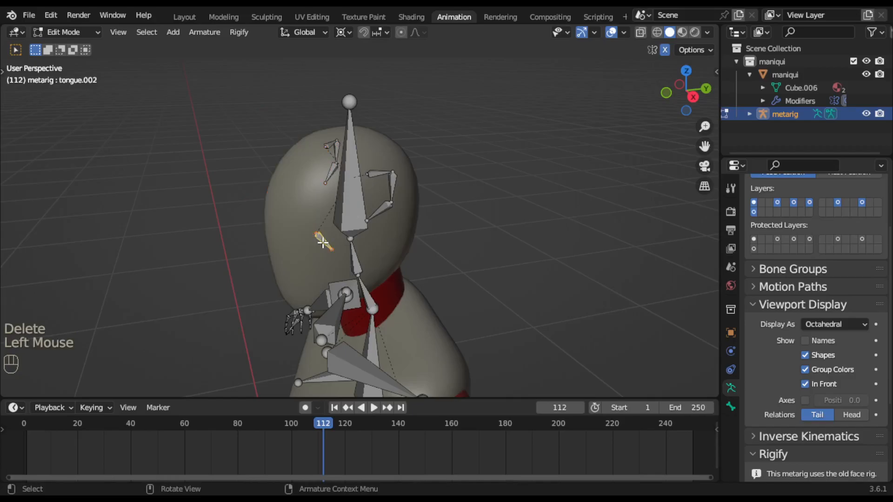
key(Delete)
click(322, 242)
drag(374, 160, 392, 206)
drag(361, 158, 421, 247)
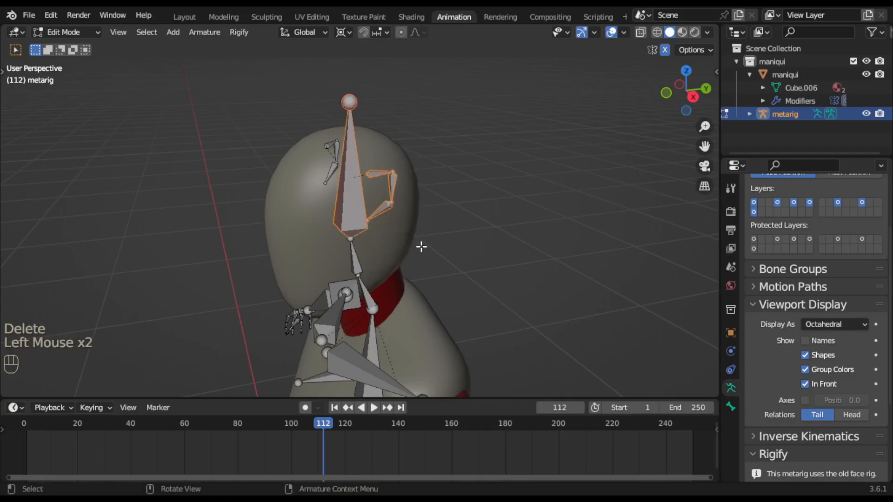
shift+click(352, 201)
key(Delete)
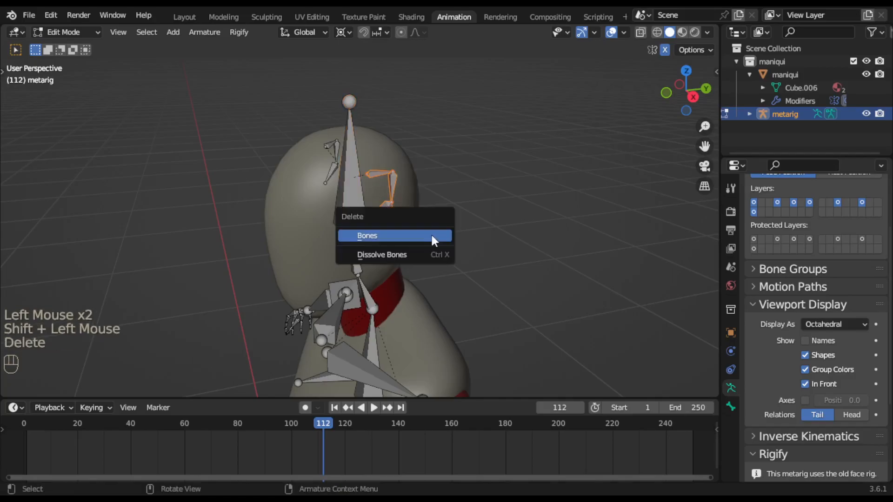
click(432, 236)
middle_drag(420, 231, 388, 186)
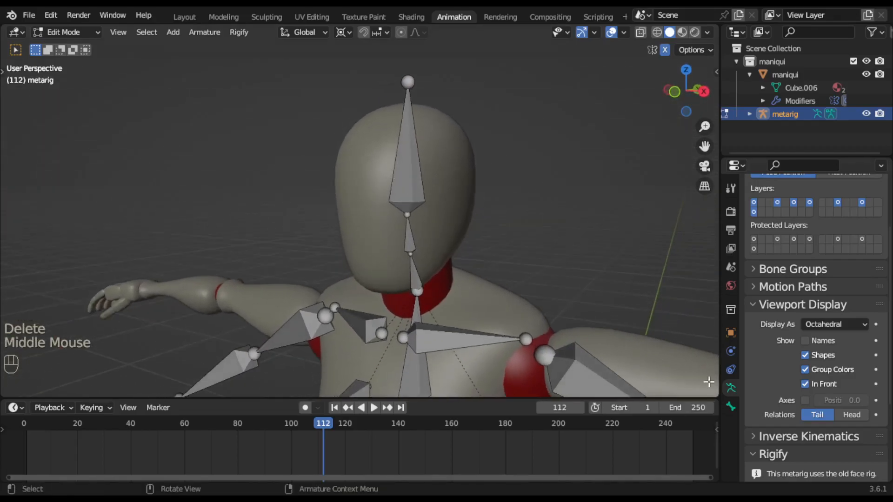
Show the bone names and delete the small face bone at the base of the head bone, keeping spine.006.
click(809, 341)
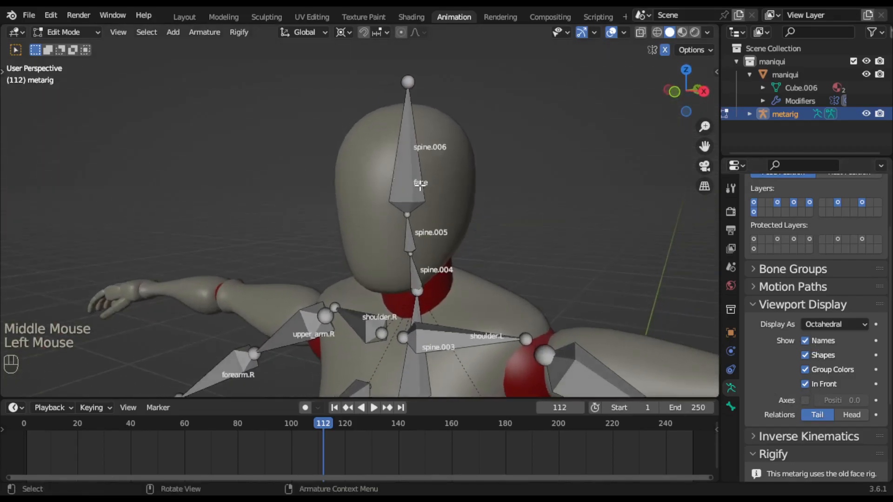
scroll(449, 215, up, 2)
middle_drag(425, 223, 435, 99)
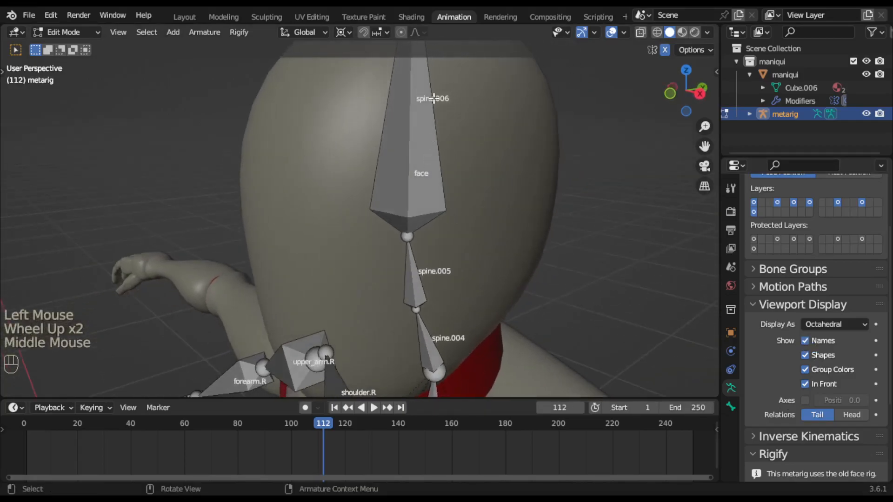
click(415, 184)
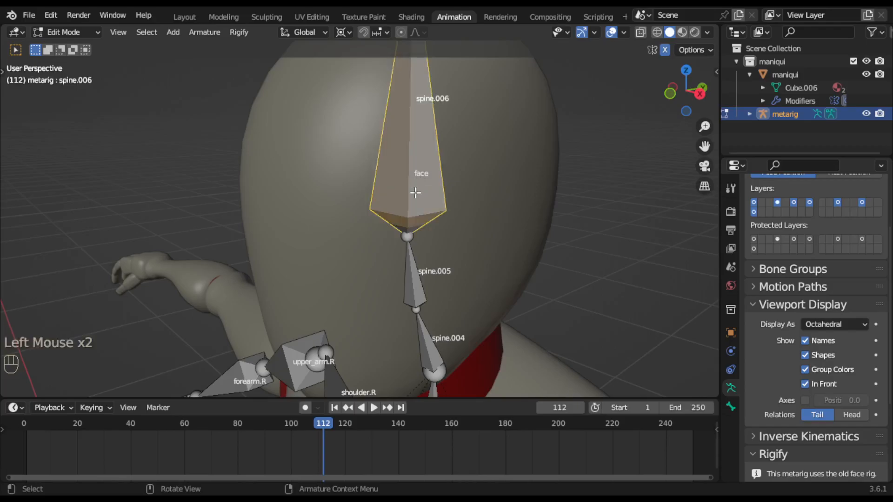
click(408, 208)
click(412, 203)
click(412, 191)
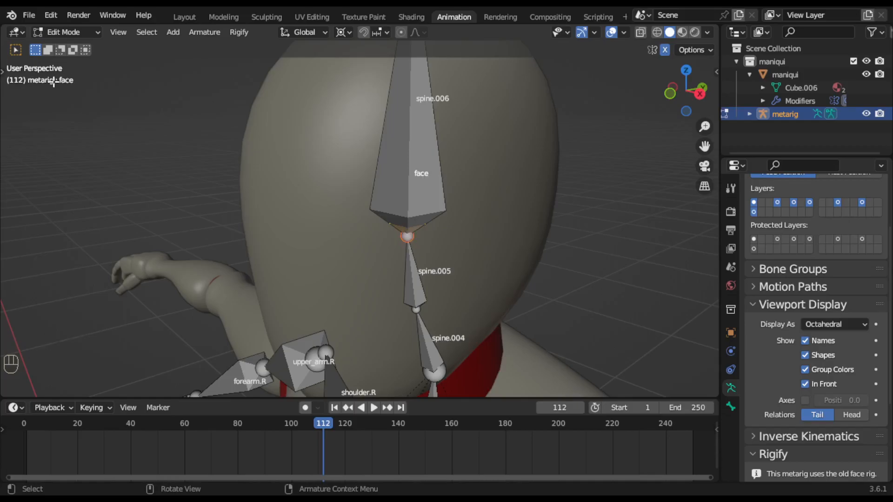
key(Delete)
click(495, 184)
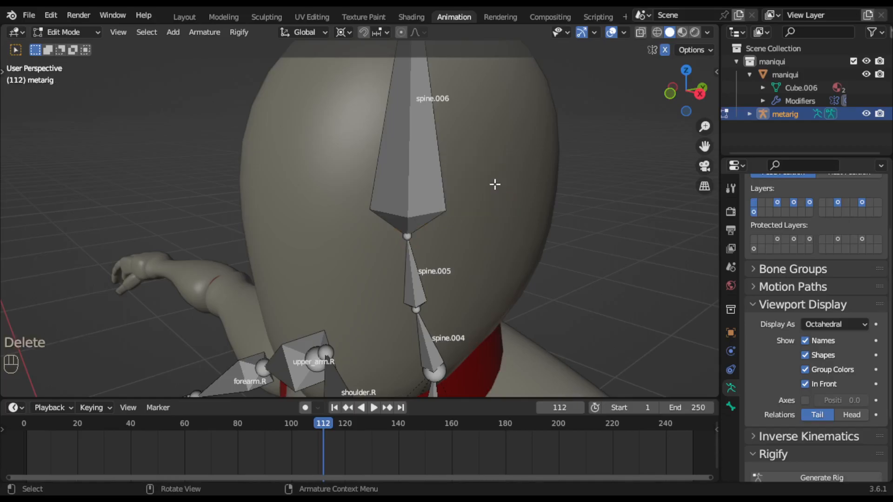
Hide the bone names again in the armature's viewport display.
scroll(495, 184, down, 2)
middle_drag(494, 183, 524, 205)
scroll(526, 208, down, 2)
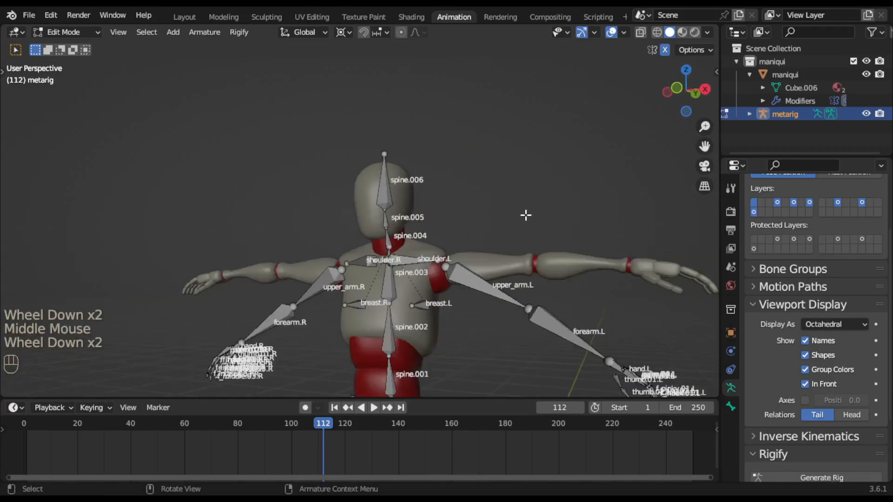
key(KP_1)
scroll(530, 274, down, 2)
shift+middle_drag(528, 285, 512, 219)
scroll(482, 200, up, 2)
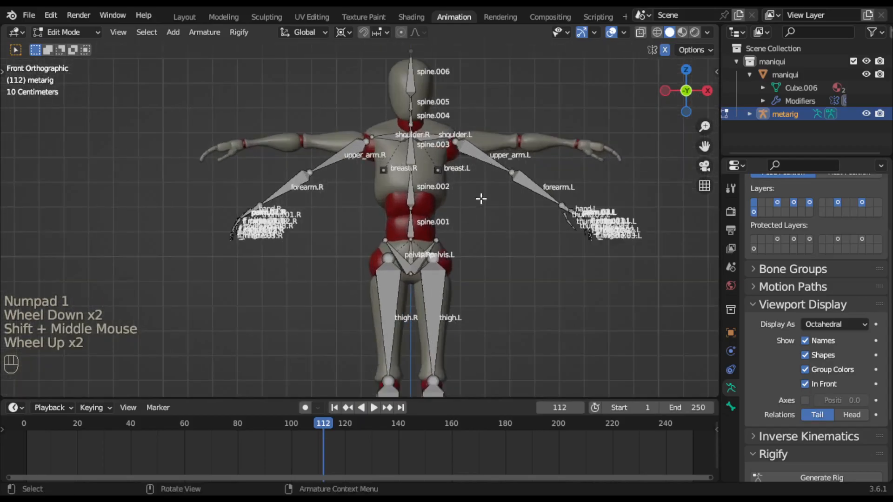
click(809, 342)
scroll(546, 232, up, 1)
shift+middle_drag(540, 231, 489, 258)
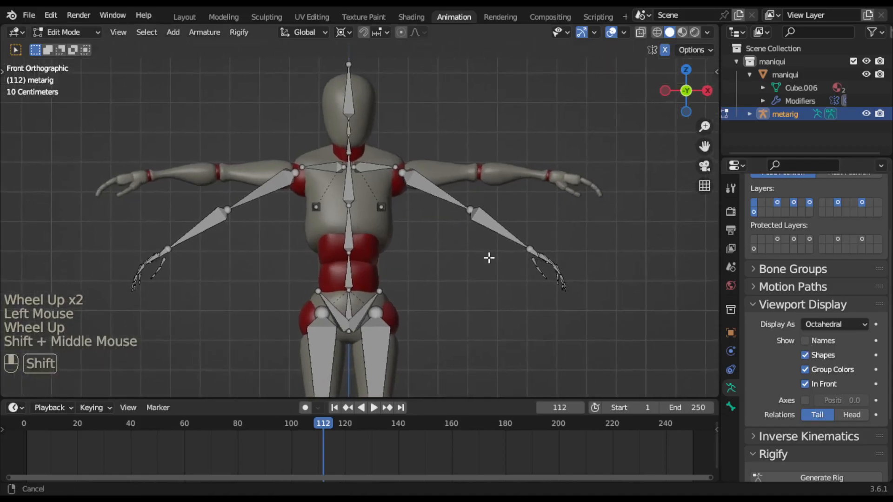
click(443, 195)
drag(410, 157, 612, 329)
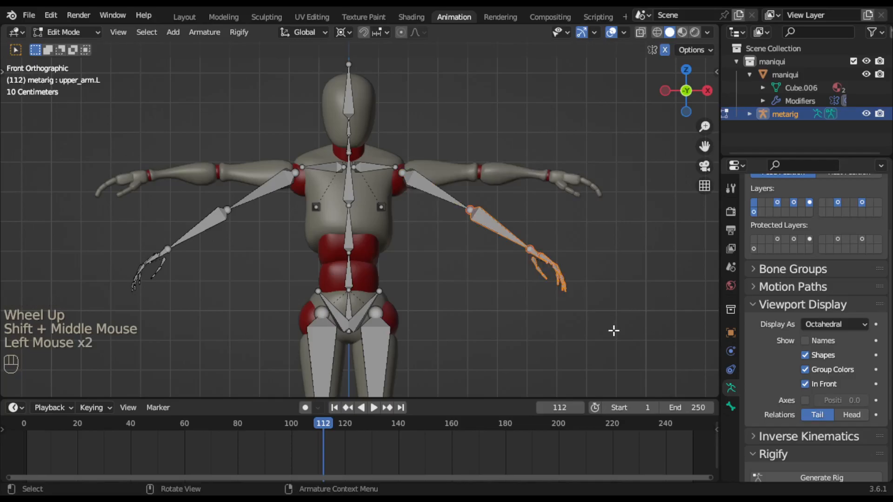
key(r)
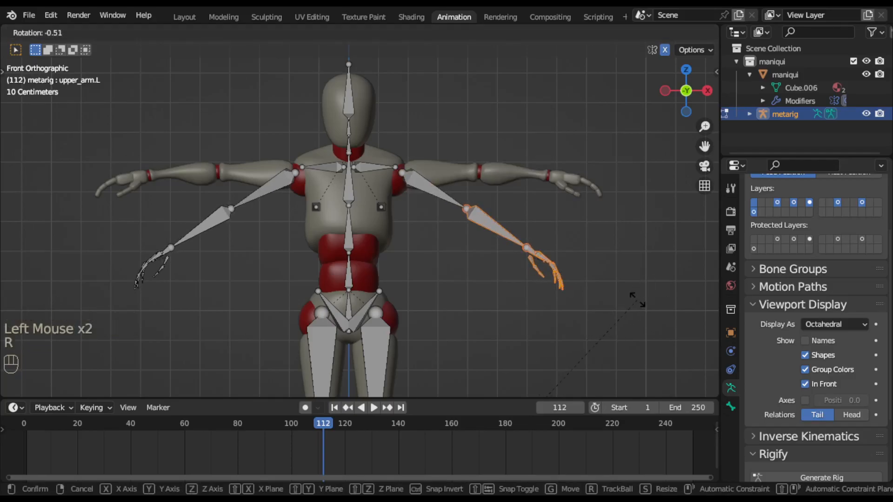
click(636, 300)
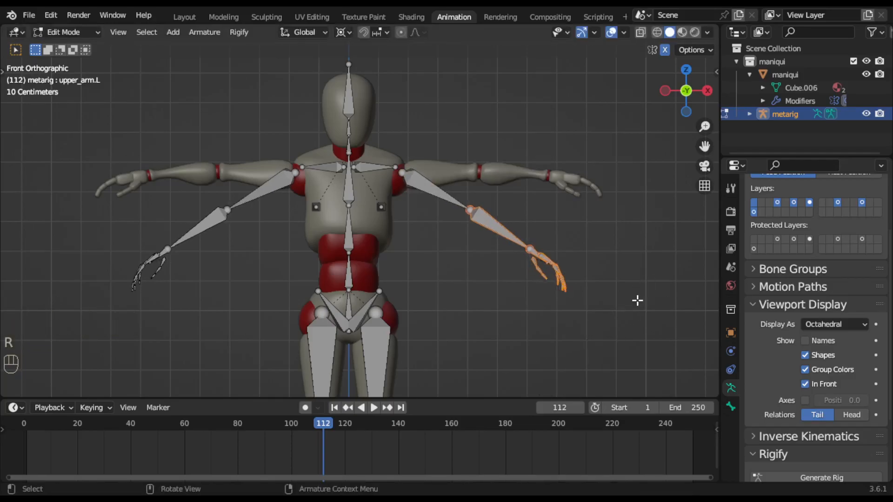
key(r)
right_click(646, 246)
Set the pivot point to Active Element and rotate the whole left arm chain about the shoulder to match the mannequin's horizontal arm.
drag(393, 141, 625, 318)
drag(686, 358, 400, 119)
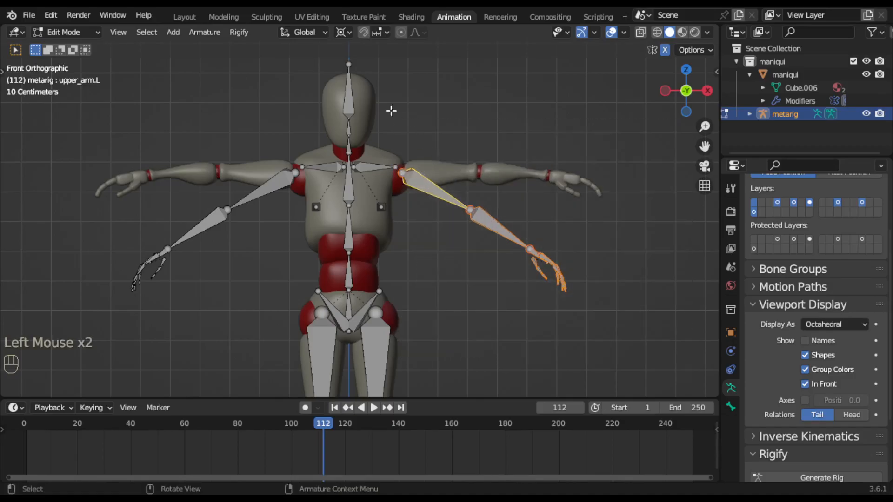
click(345, 32)
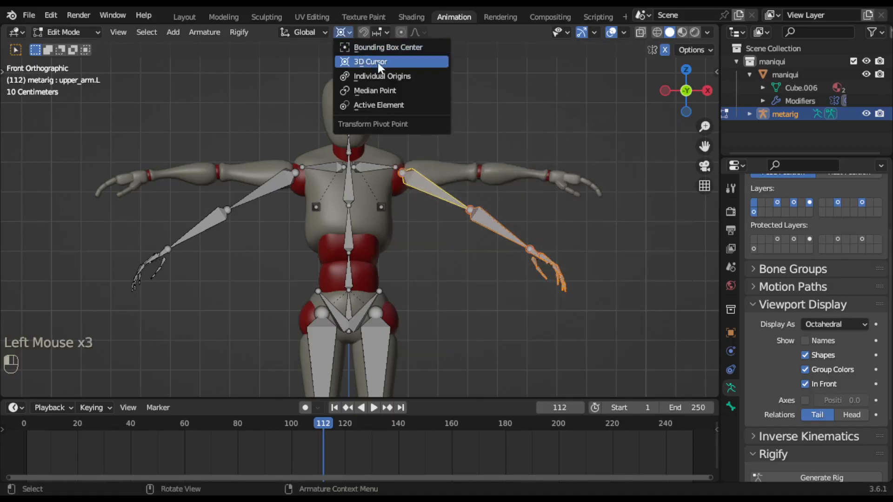
click(385, 105)
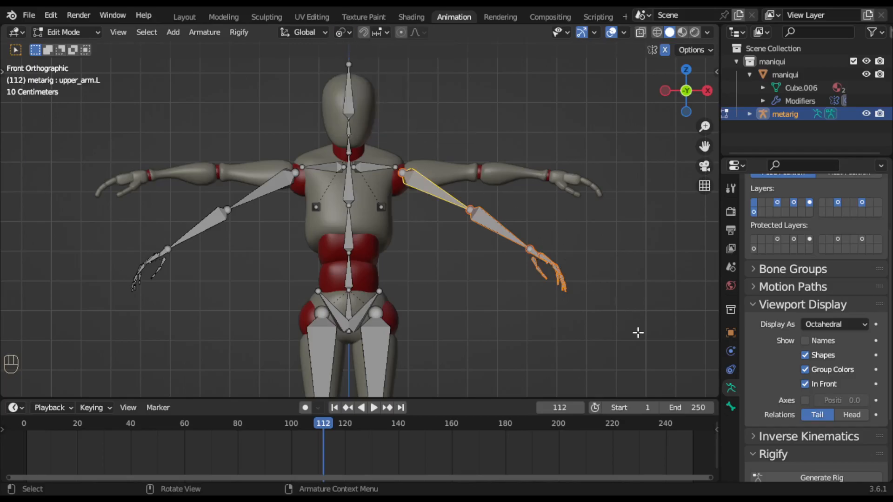
key(r)
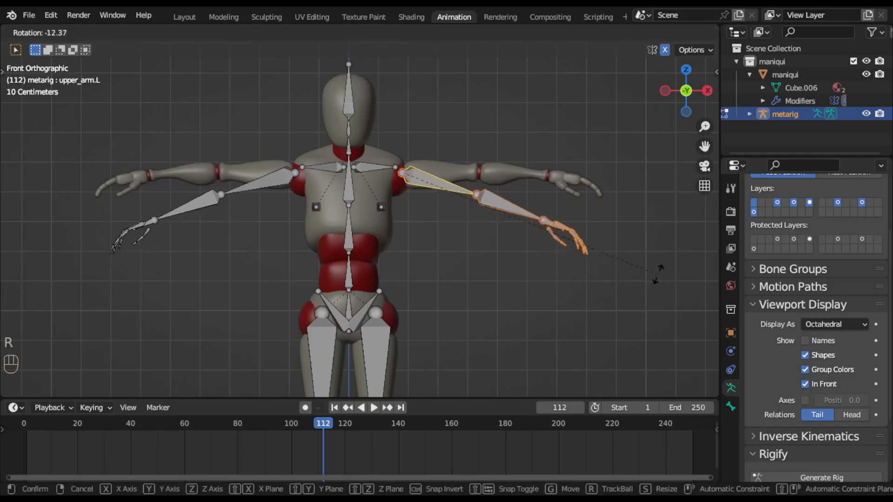
click(667, 192)
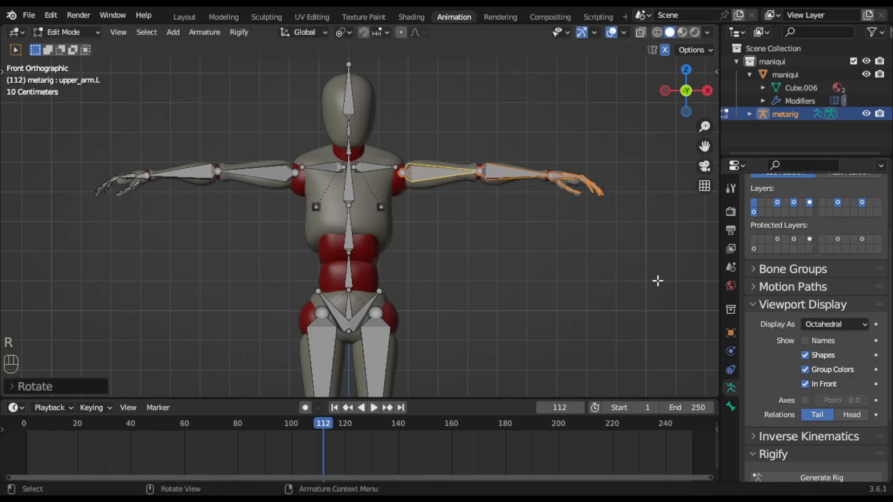
In top view, rotate the left elbow joint and the hand bones to line up with the mannequin's arm and hand.
key(KP_7)
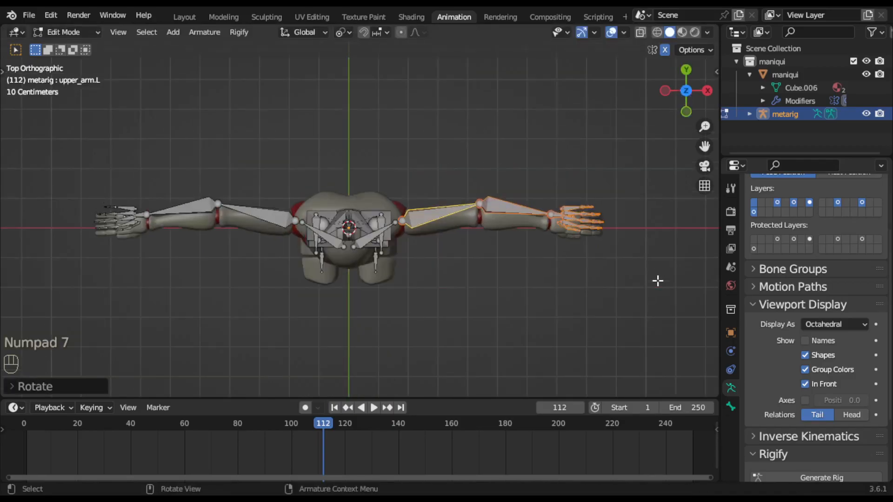
click(478, 201)
key(r)
click(518, 251)
drag(549, 175, 604, 236)
key(r)
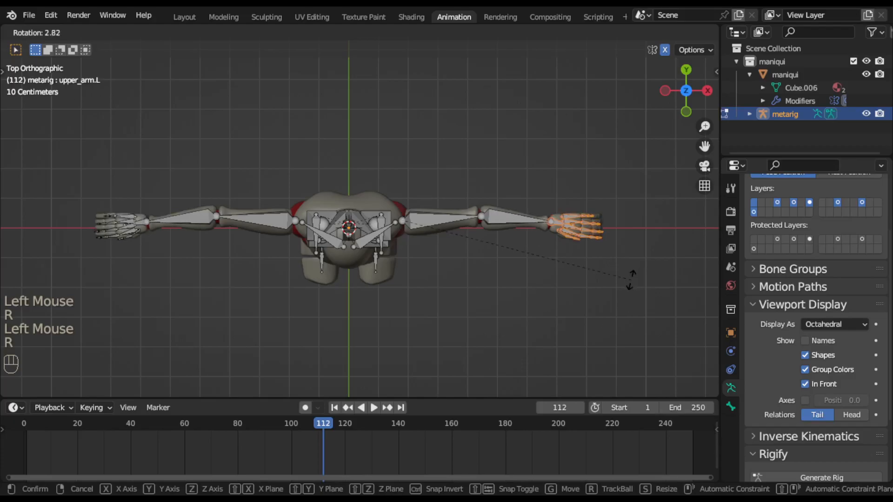
click(630, 280)
Delete the breast bones on both sides of the chest.
middle_drag(377, 343, 421, 191)
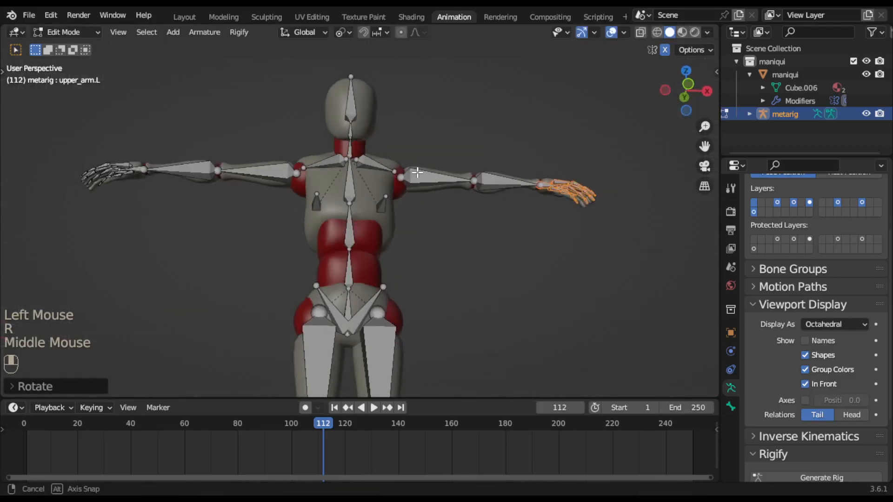
scroll(396, 333, down, 2)
scroll(396, 333, down, 1)
middle_drag(396, 339, 383, 384)
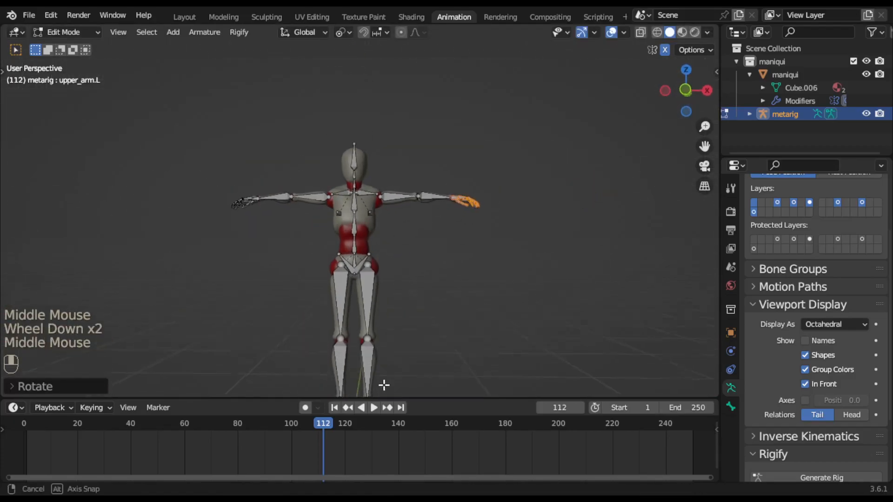
scroll(396, 289, up, 3)
click(380, 206)
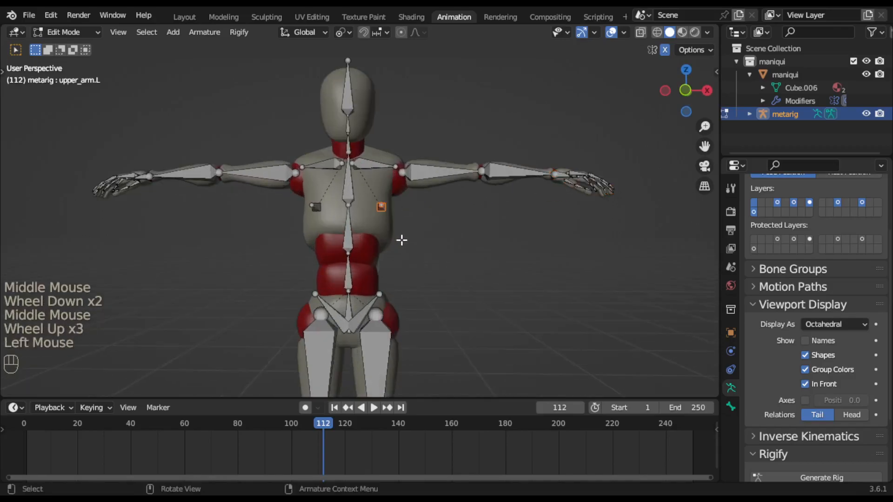
key(Delete)
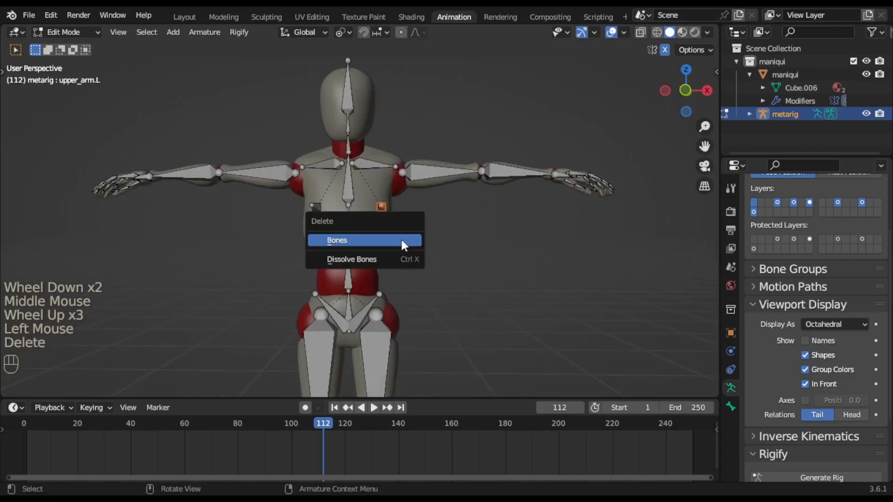
click(367, 240)
middle_drag(412, 247, 518, 241)
scroll(455, 225, up, 2)
In front view, move the upper joint of the left thigh bone outward and down toward the red hip joint of the mannequin.
key(KP_1)
scroll(458, 235, down, 2)
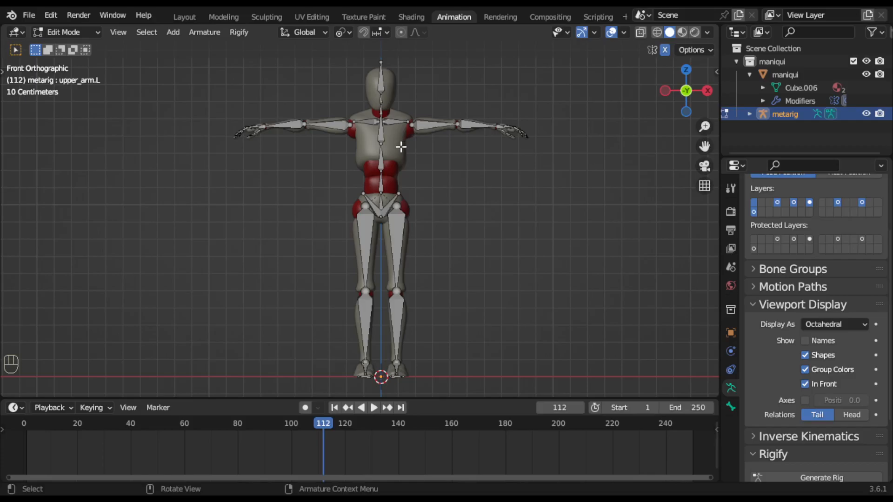
scroll(399, 301, up, 4)
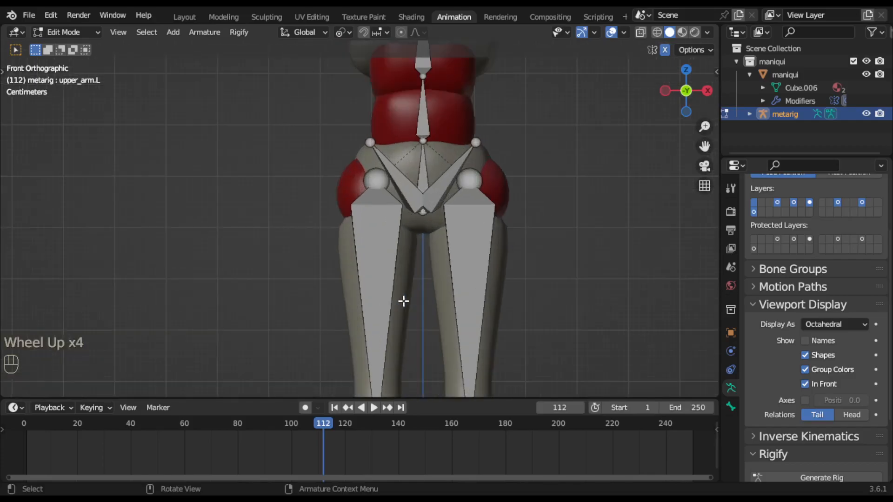
scroll(502, 265, up, 2)
shift+middle_drag(528, 245, 434, 245)
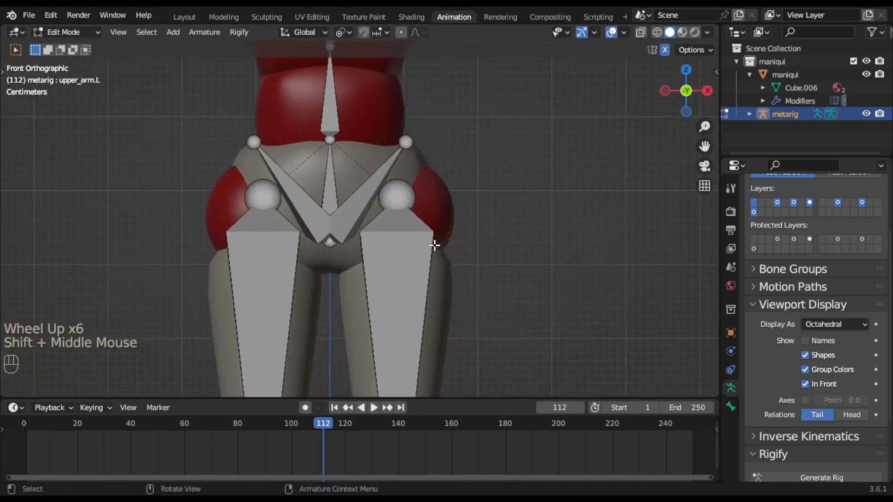
scroll(434, 245, up, 2)
key(Tab)
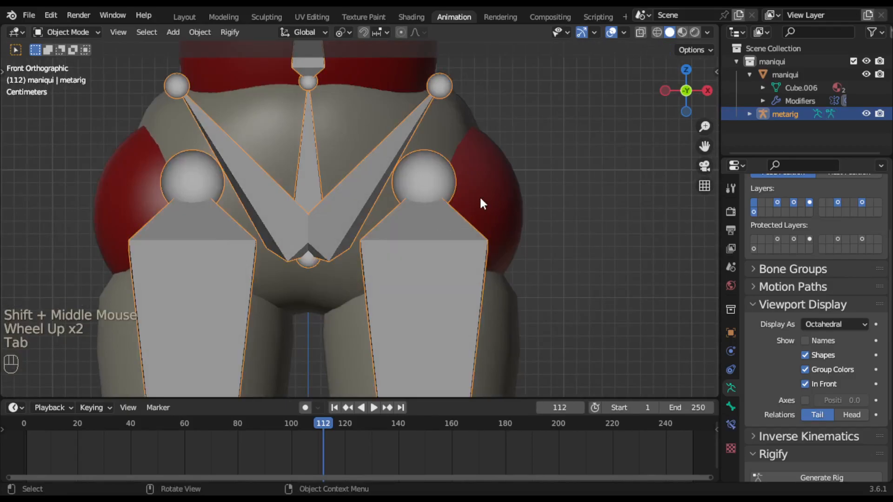
click(73, 32)
click(80, 61)
click(429, 178)
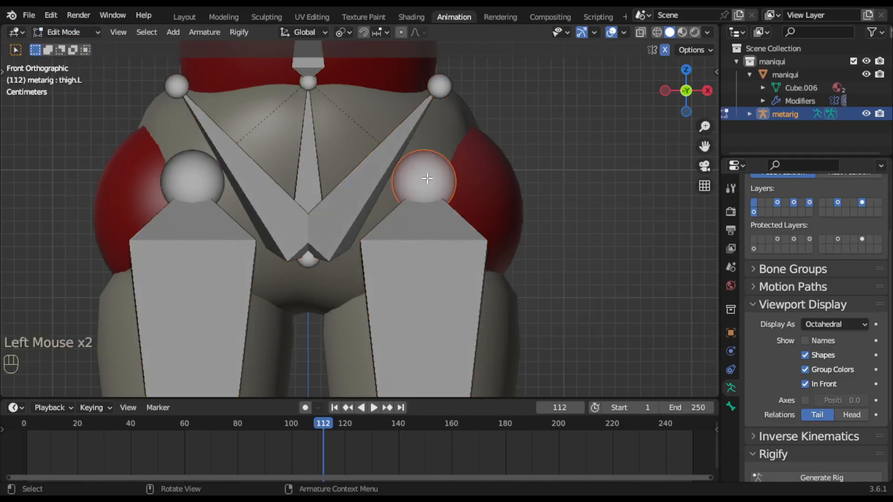
key(g)
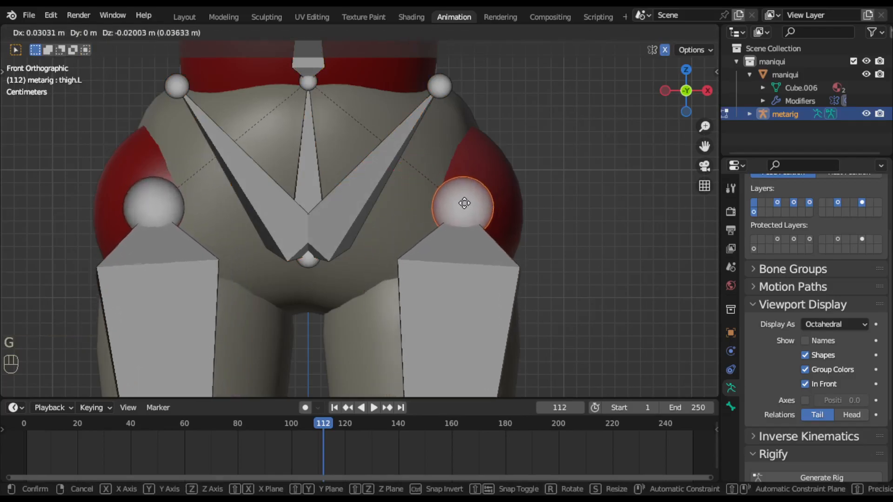
click(461, 201)
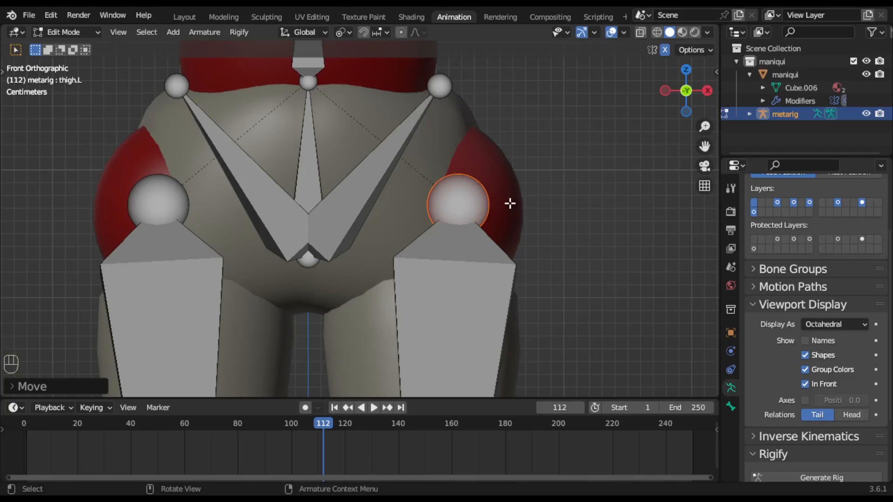
In side view, move the upper joint of the left thigh bone forward toward the centre of the round red hip area.
key(KP_3)
key(g)
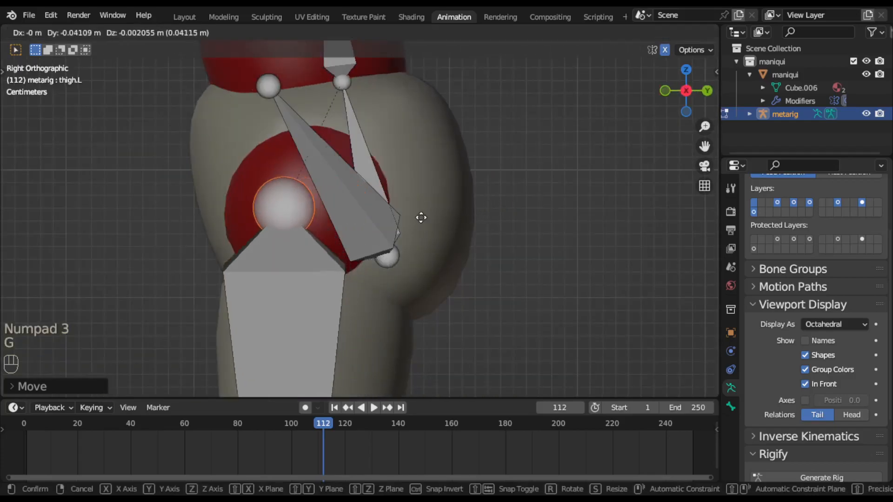
click(432, 214)
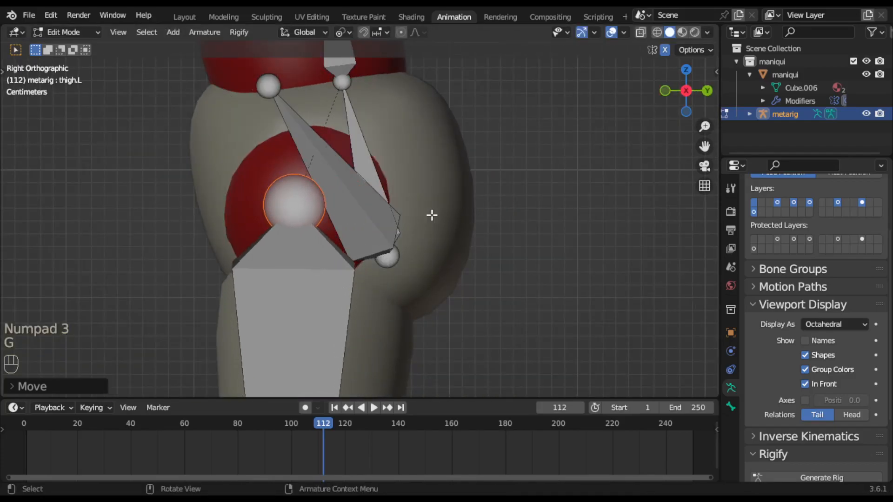
Leave the metarig's bone editing and open the mannequin mesh in Edit Mode at the hips.
click(67, 31)
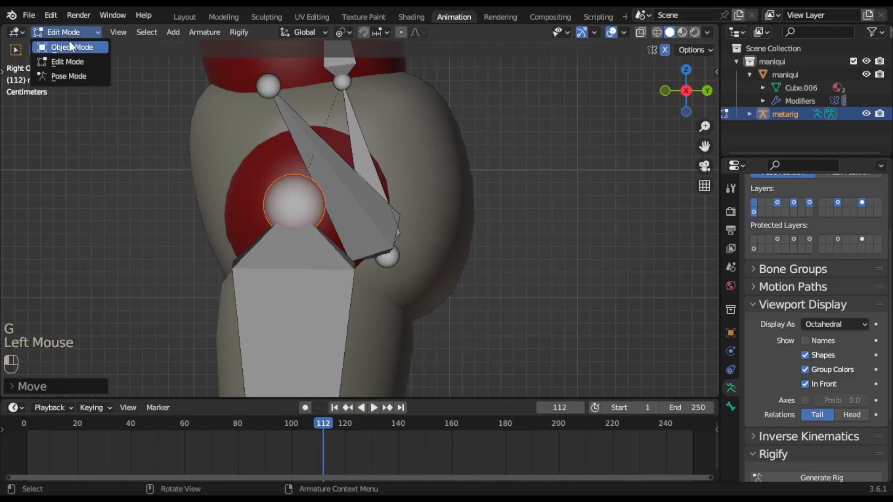
click(70, 46)
click(147, 149)
middle_drag(255, 185, 440, 229)
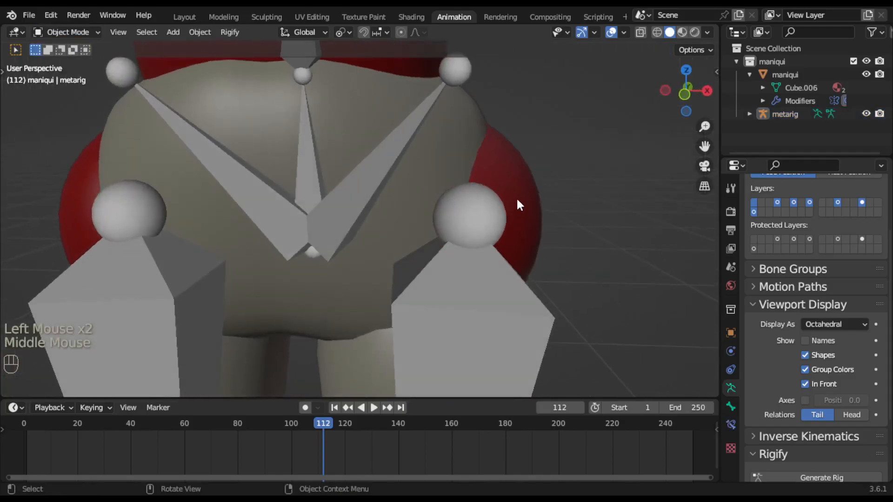
click(519, 204)
click(83, 31)
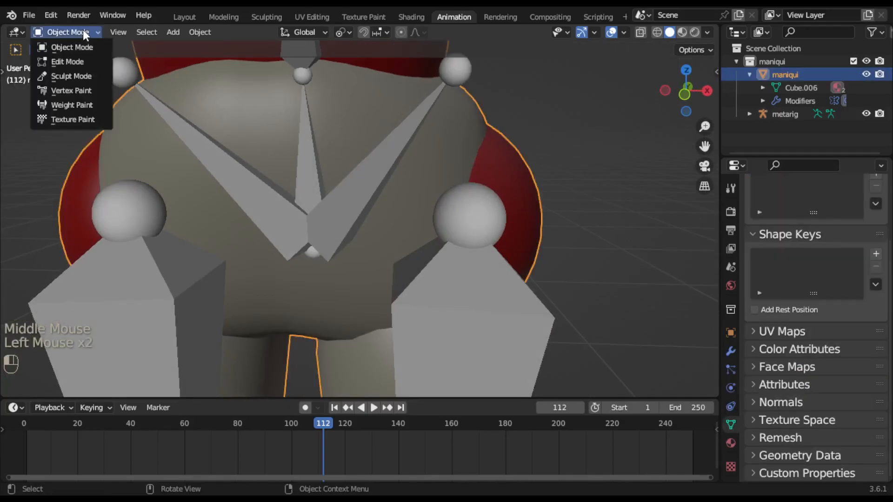
click(79, 58)
Select all linked geometry of the mannequin's red left hip joint and snap the 3D cursor to it.
click(541, 210)
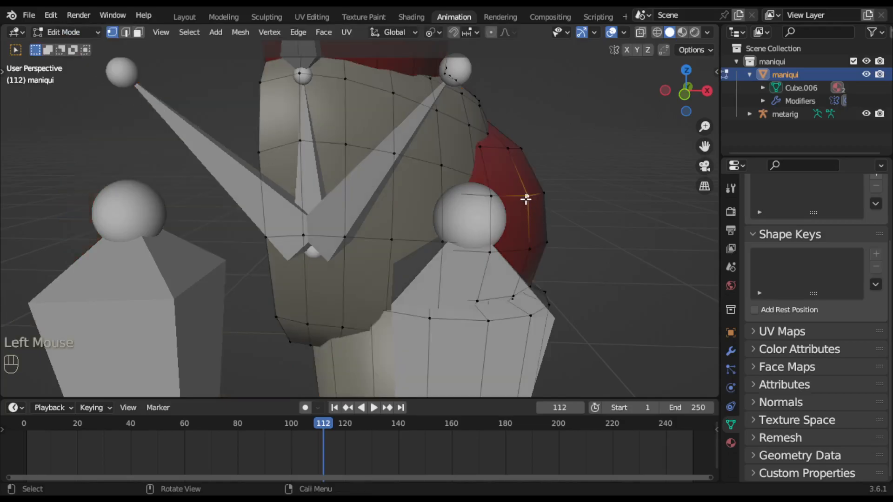
key(l)
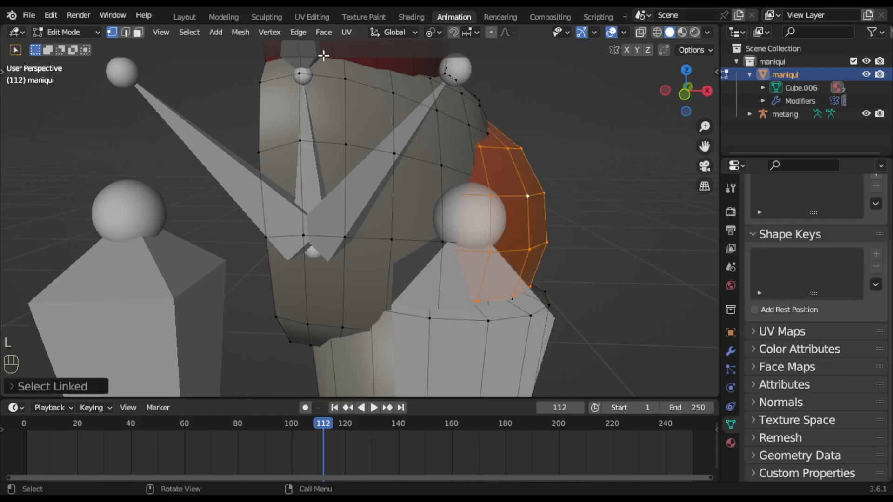
click(240, 32)
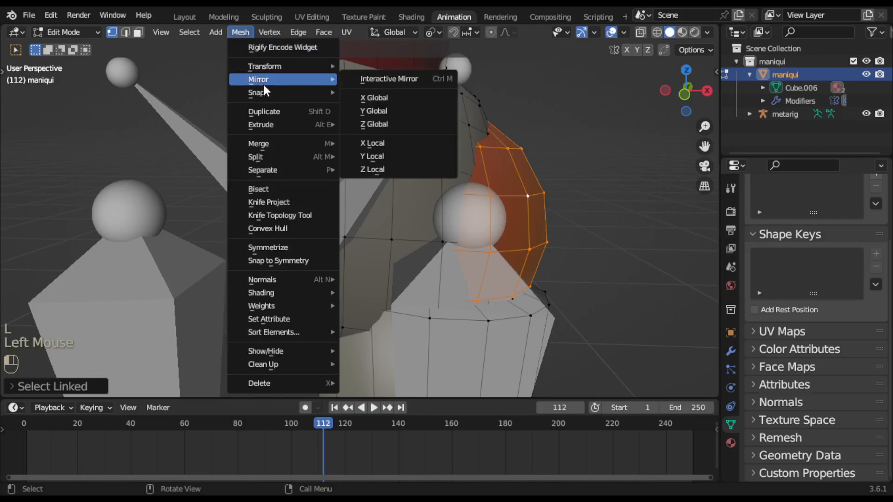
mouse_move(265, 92)
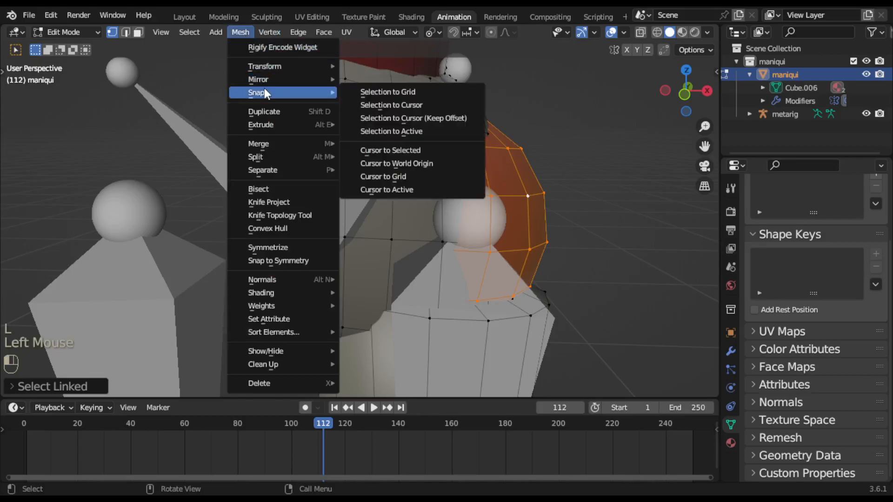
click(403, 150)
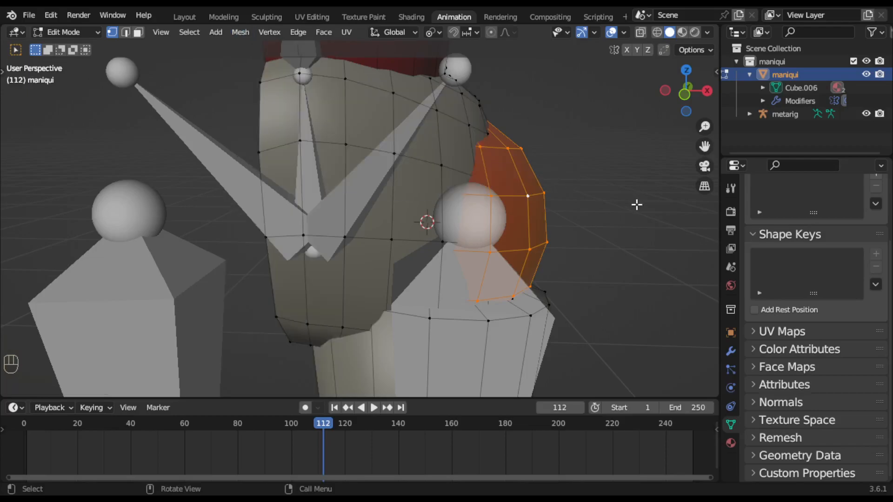
Return to editing the metarig and snap the upper joint of the left thigh bone to the 3D cursor.
click(77, 32)
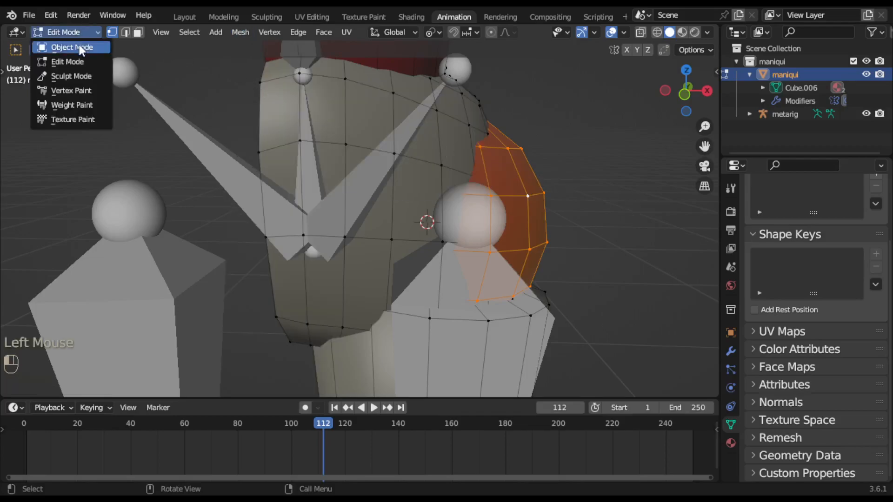
click(79, 48)
click(486, 279)
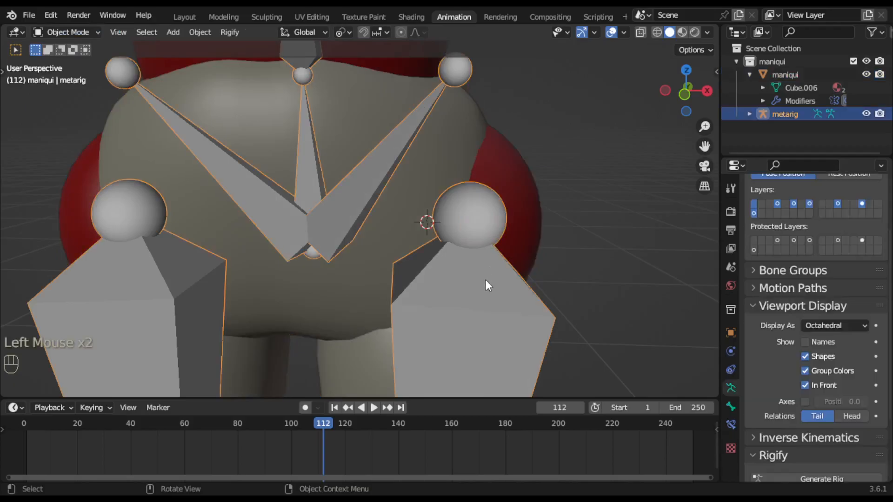
click(82, 30)
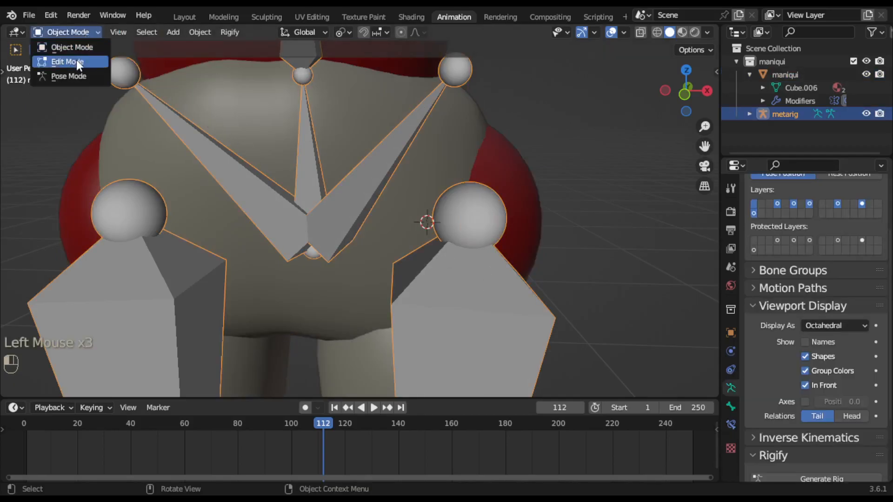
click(77, 60)
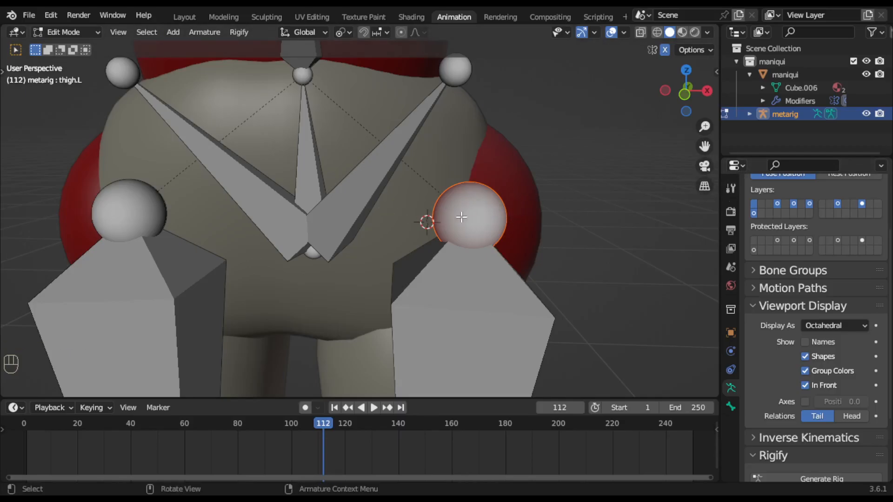
click(205, 32)
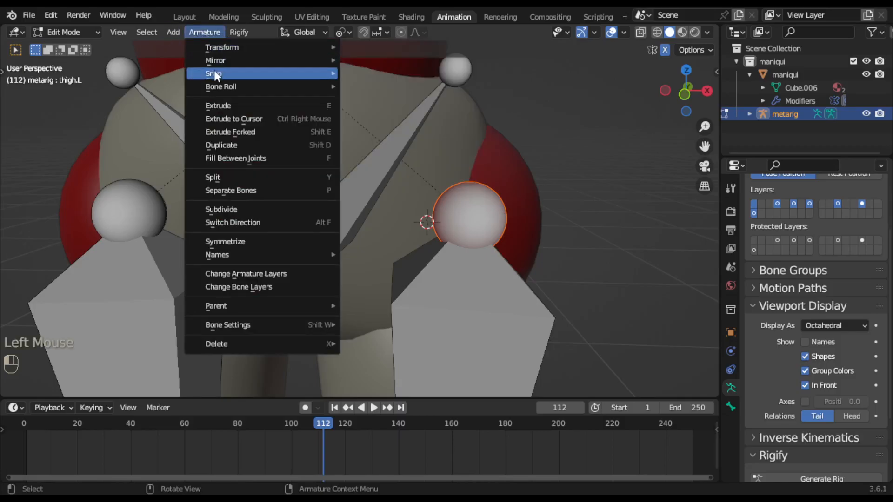
mouse_move(214, 71)
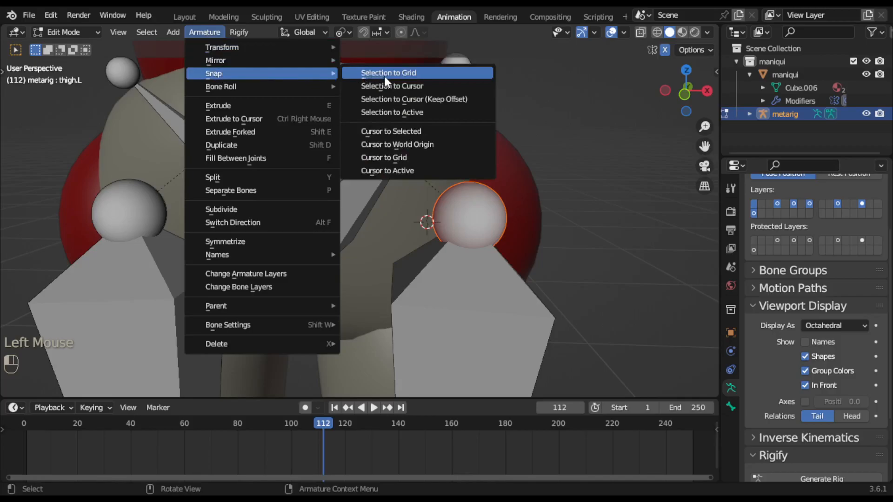
click(429, 87)
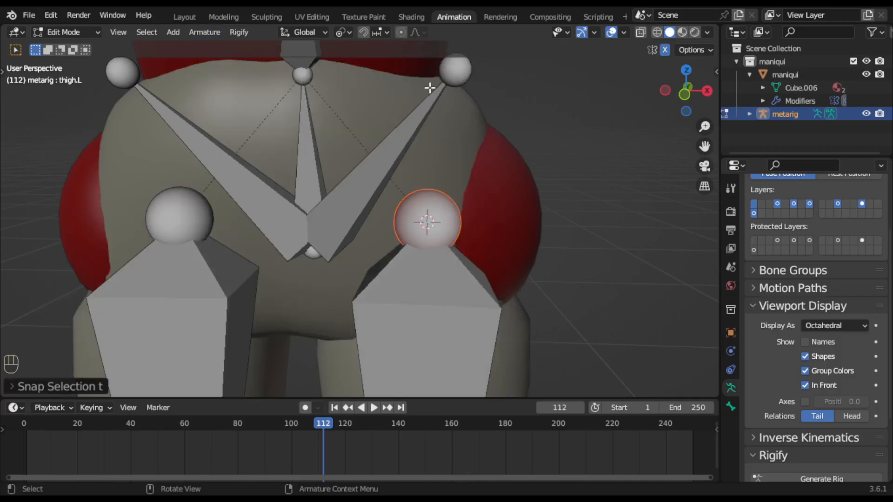
Leave the metarig's bone editing and open the mannequin mesh in Edit Mode at the knees.
scroll(533, 222, down, 2)
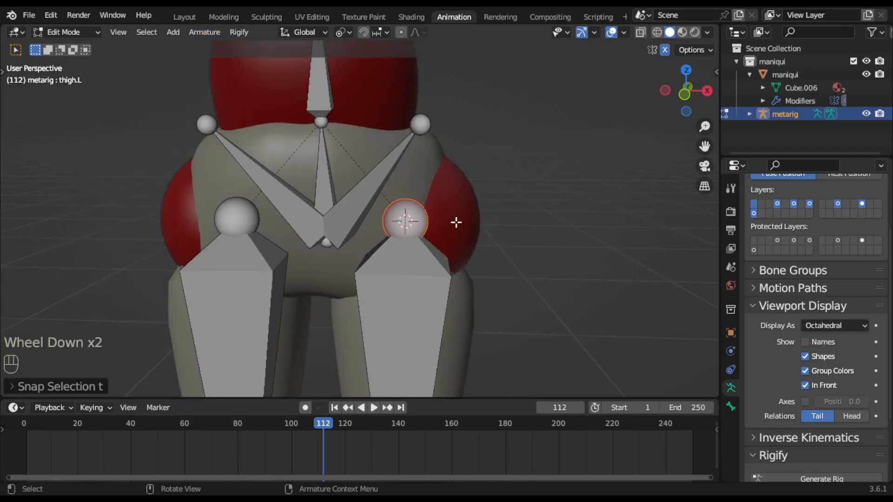
scroll(500, 302, up, 1)
shift+middle_drag(503, 303, 495, 163)
mouse_move(491, 223)
shift+middle_down()
mouse_move(490, 142)
mouse_move(478, 233)
mouse_move(349, 237)
mouse_move(349, 229)
mouse_move(464, 220)
mouse_move(495, 235)
shift+middle_up()
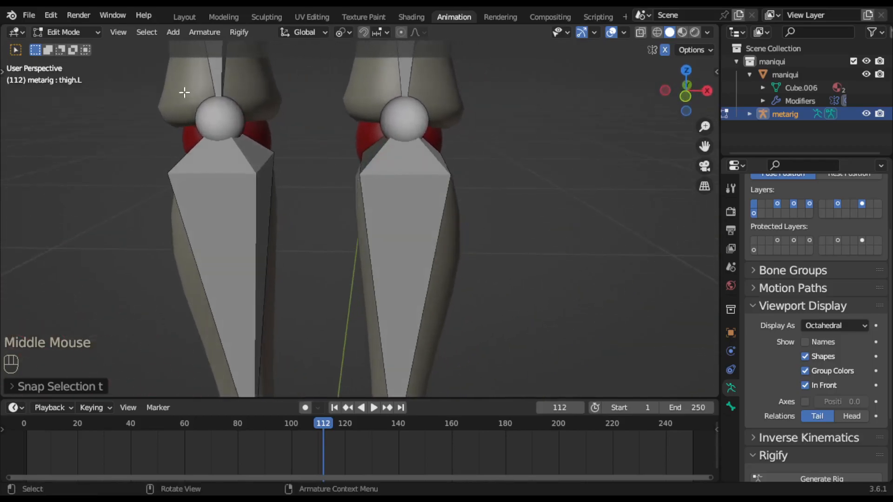
click(78, 32)
click(80, 46)
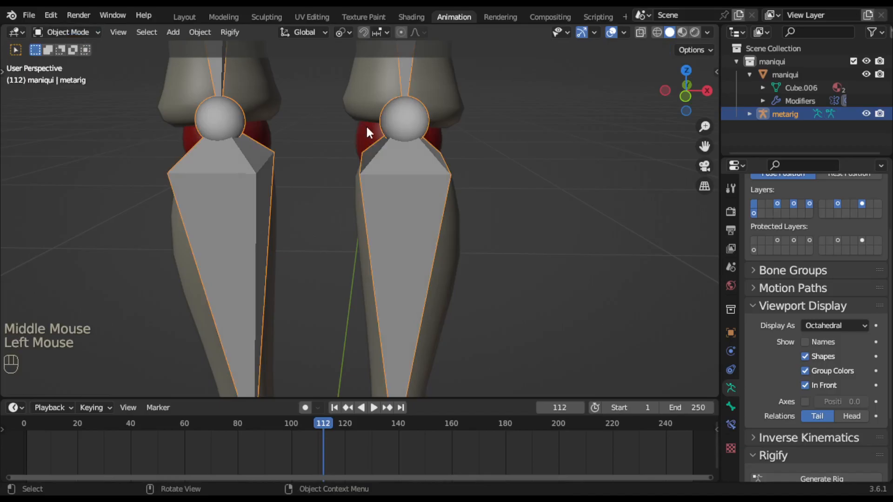
double_click(349, 124)
click(66, 31)
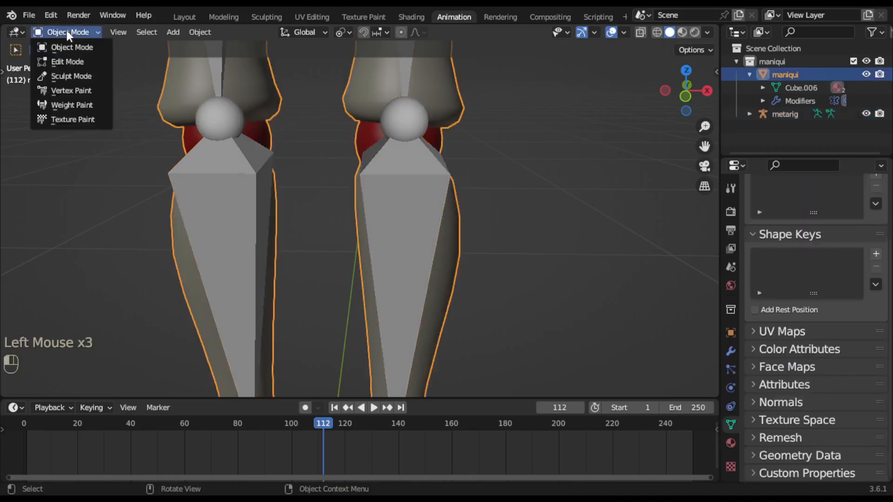
click(73, 62)
Select all linked geometry of the mannequin's red left knee joint and snap the 3D cursor to it.
click(356, 137)
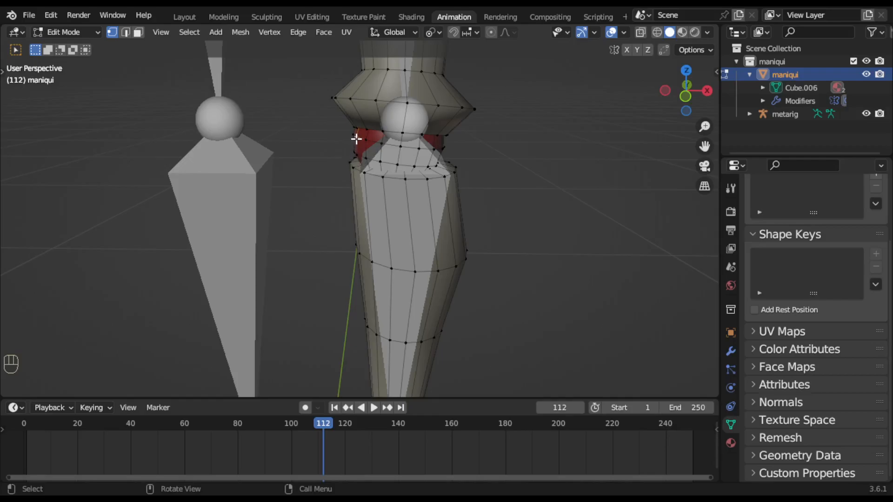
key(l)
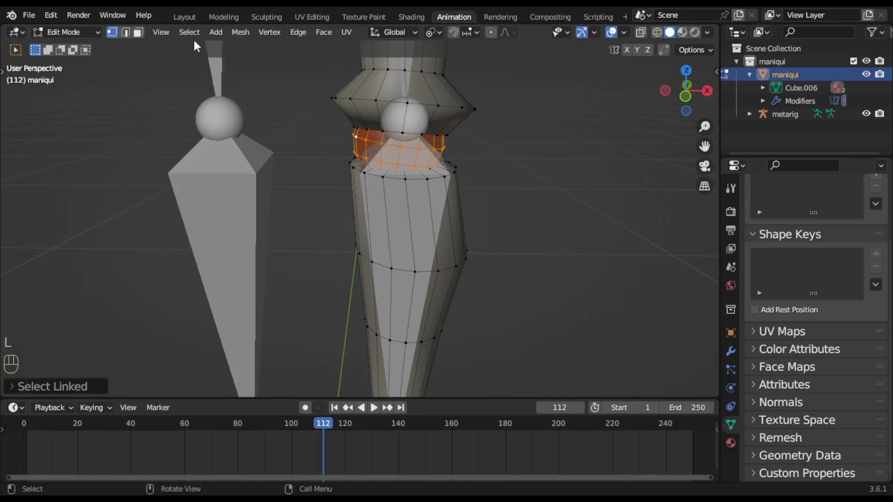
click(242, 33)
mouse_move(336, 92)
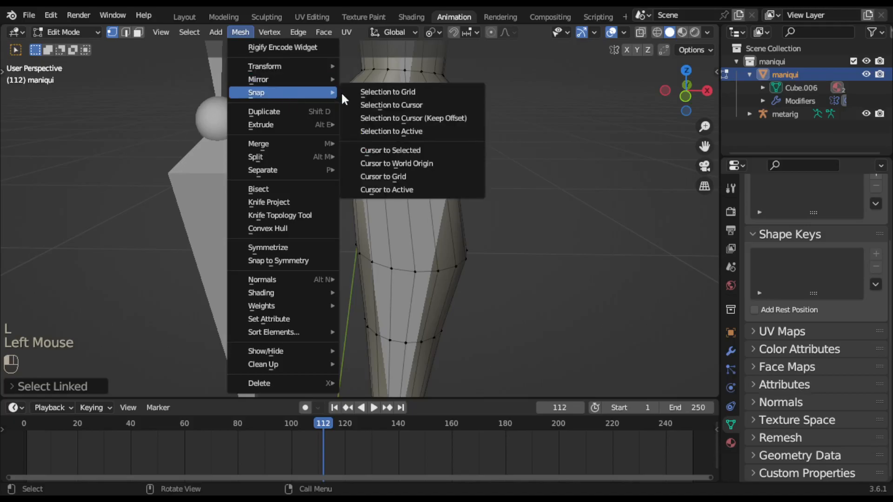
click(401, 150)
Return to editing the metarig and snap the left knee joint between thigh and shin to the 3D cursor.
key(Tab)
click(403, 125)
key(Tab)
click(404, 124)
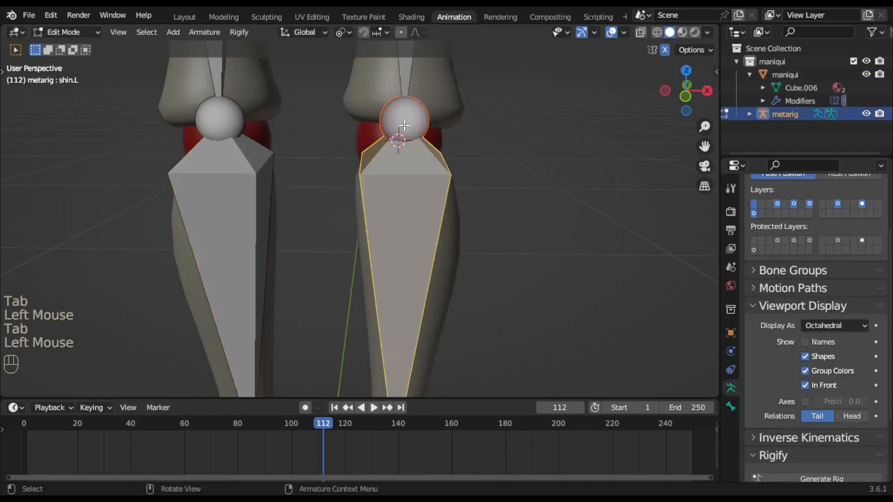
click(403, 125)
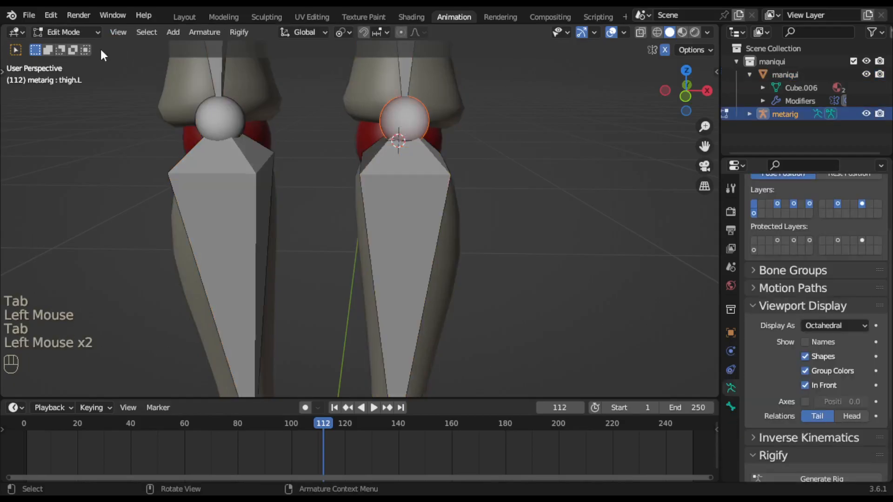
click(200, 35)
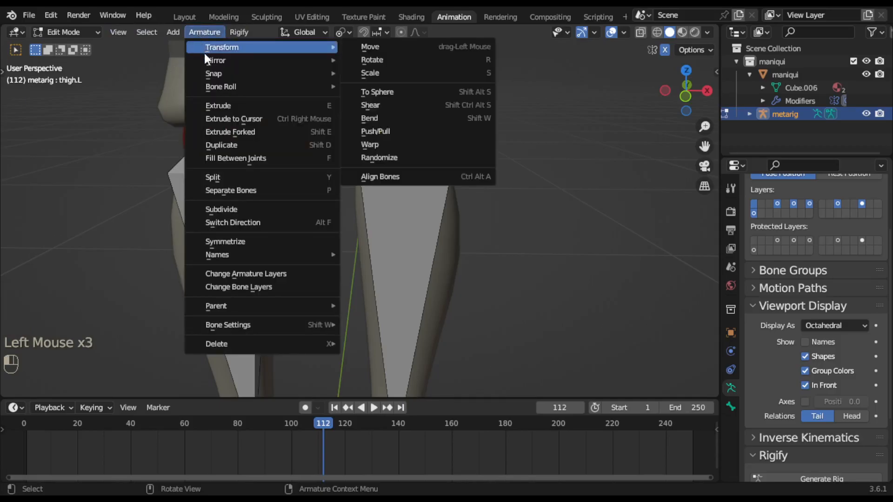
mouse_move(214, 73)
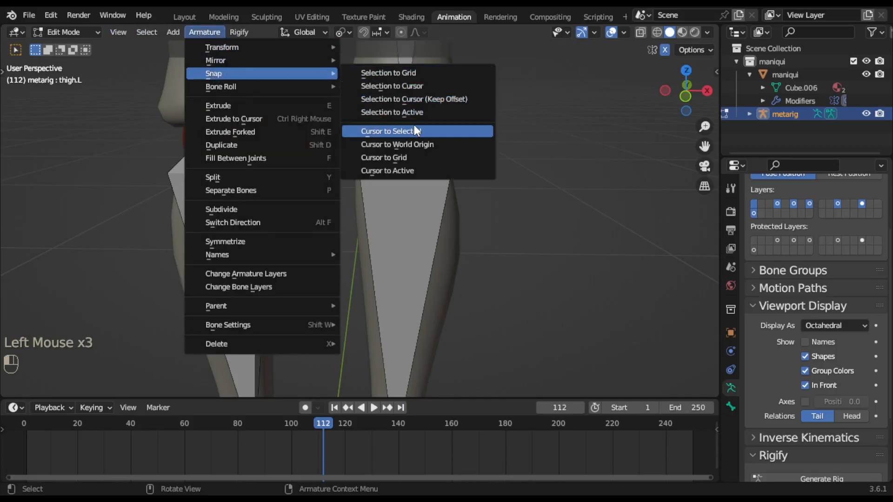
click(416, 87)
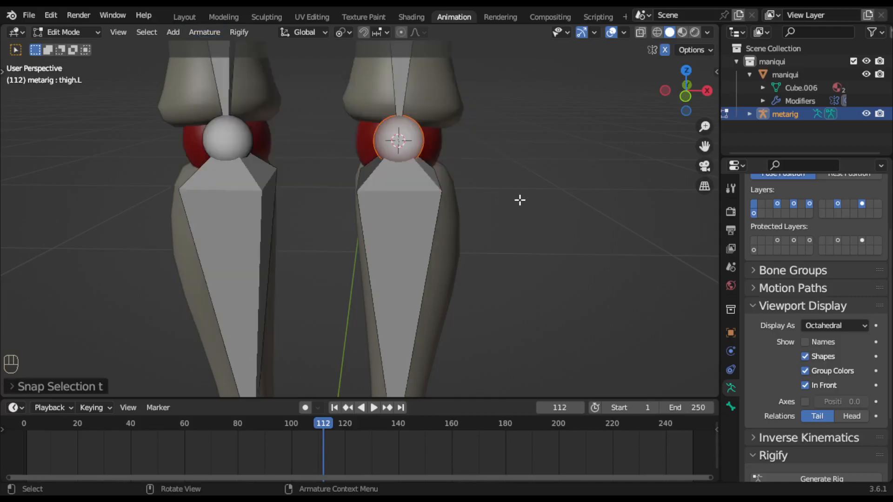
Leave the metarig's bone editing and select the mannequin mesh at the left ankle in Object Mode.
scroll(521, 201, down, 1)
middle_drag(474, 297, 459, 198)
shift+middle_drag(469, 233, 467, 193)
click(460, 179)
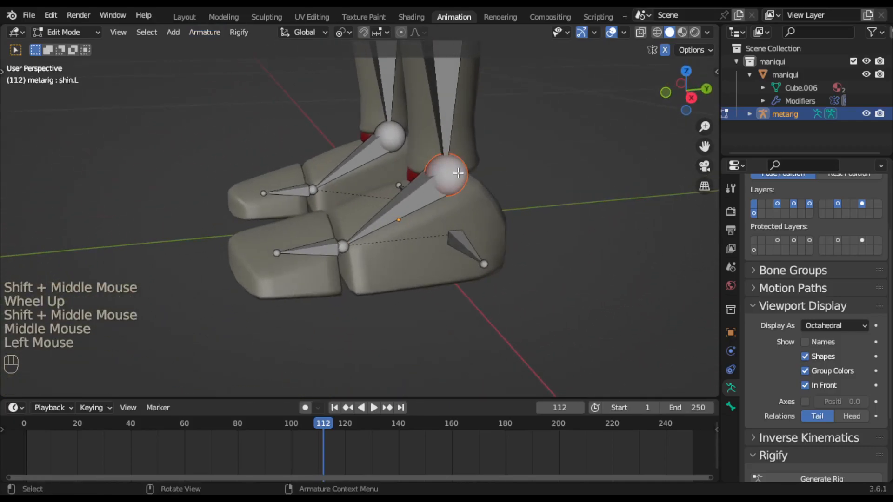
key(Tab)
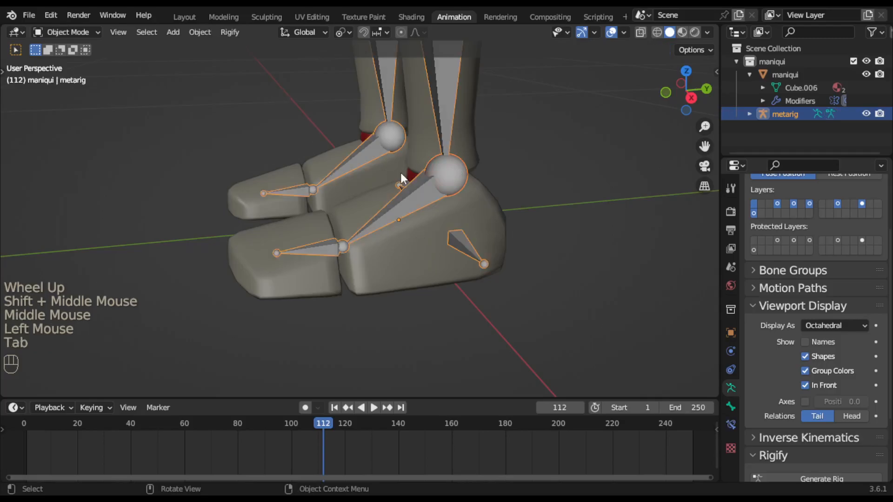
click(409, 175)
key(Tab)
middle_drag(535, 191, 403, 179)
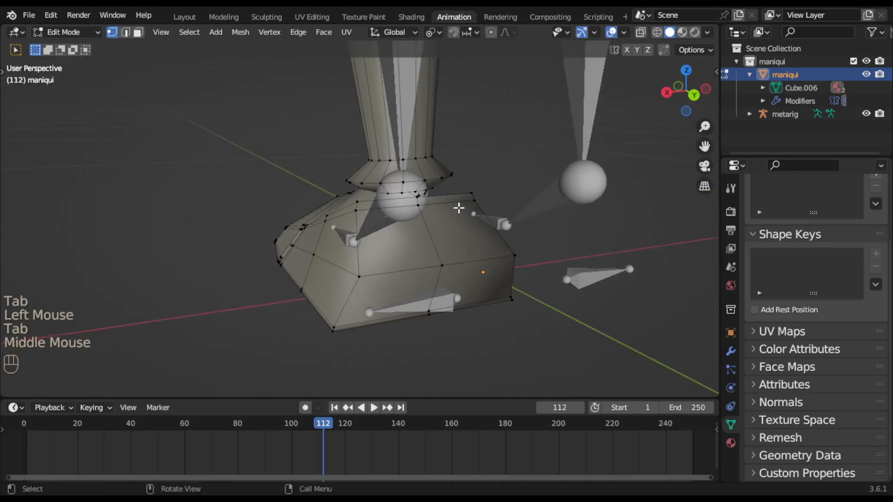
key(z)
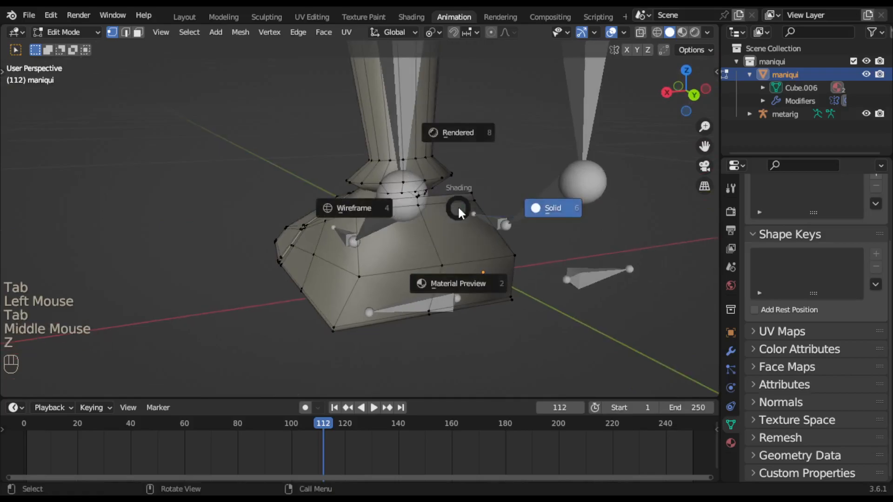
key(Escape)
click(594, 328)
key(ctrl+z)
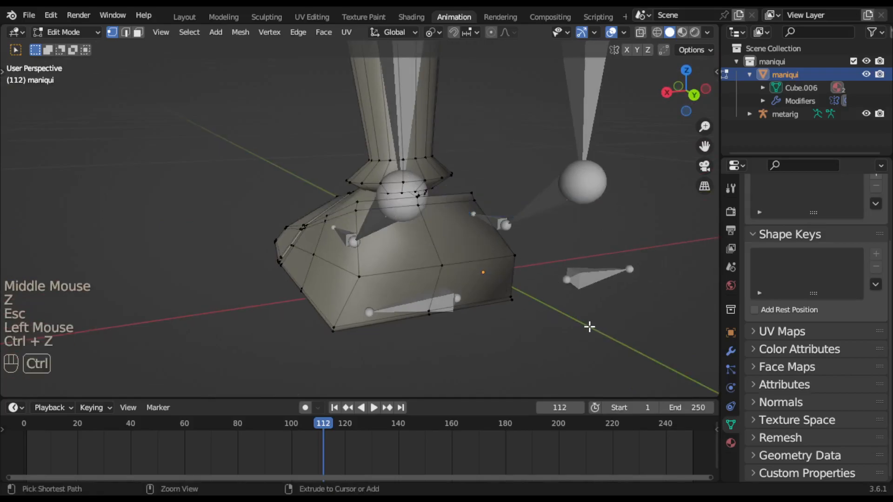
click(531, 318)
click(70, 31)
click(82, 43)
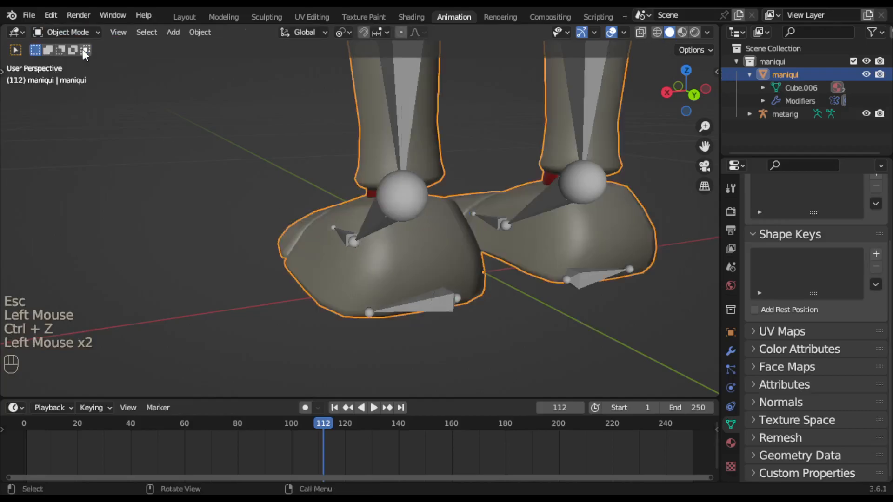
Open the mannequin mesh in Edit Mode at the left ankle.
middle_drag(533, 339, 464, 235)
scroll(447, 211, up, 3)
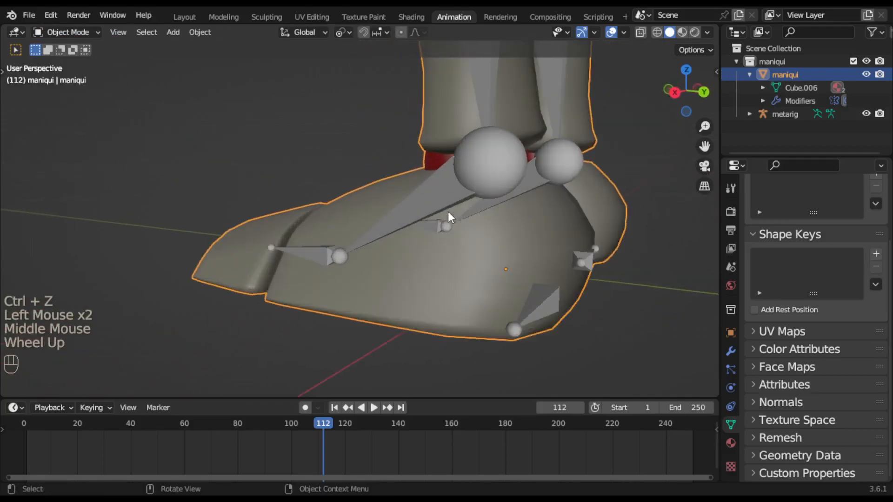
click(443, 160)
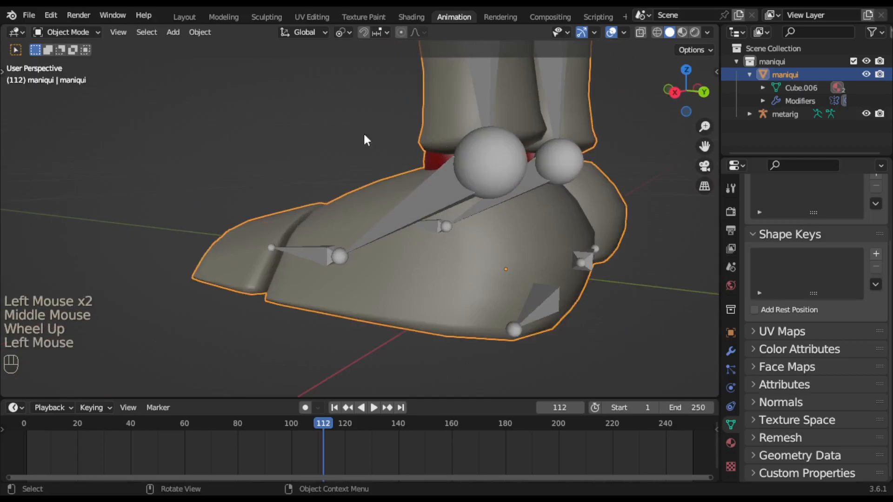
drag(79, 33, 79, 64)
middle_drag(578, 189, 327, 182)
Select all linked geometry of the mannequin's red left ankle joint and snap the 3D cursor to it.
click(270, 174)
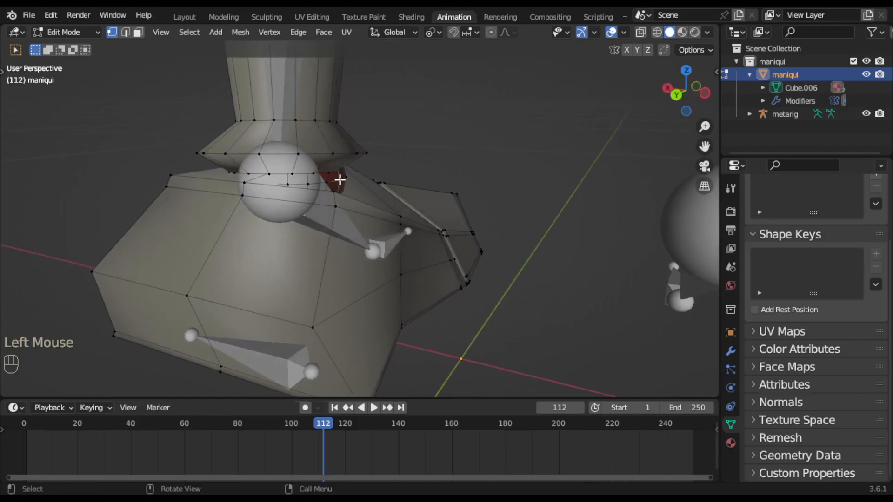
key(l)
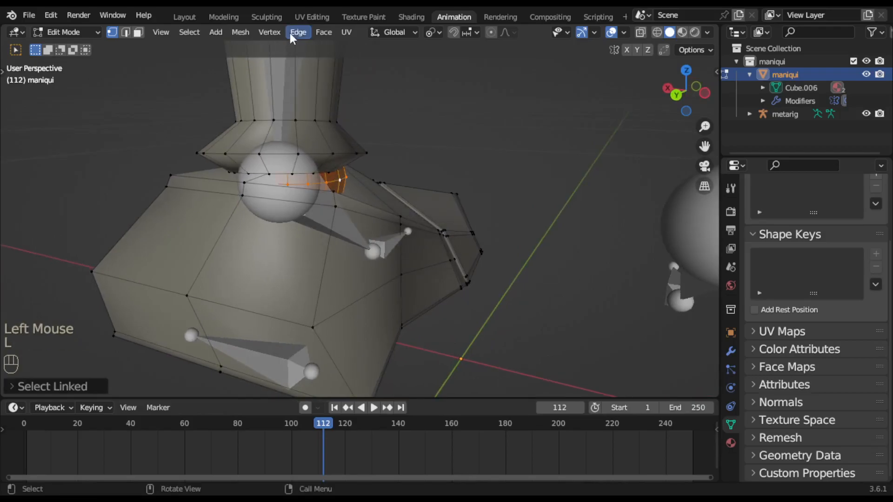
click(241, 31)
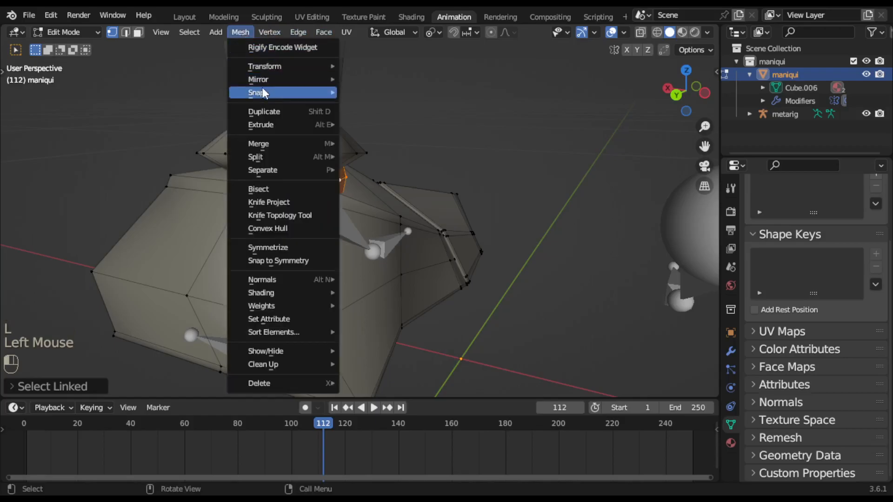
mouse_move(263, 91)
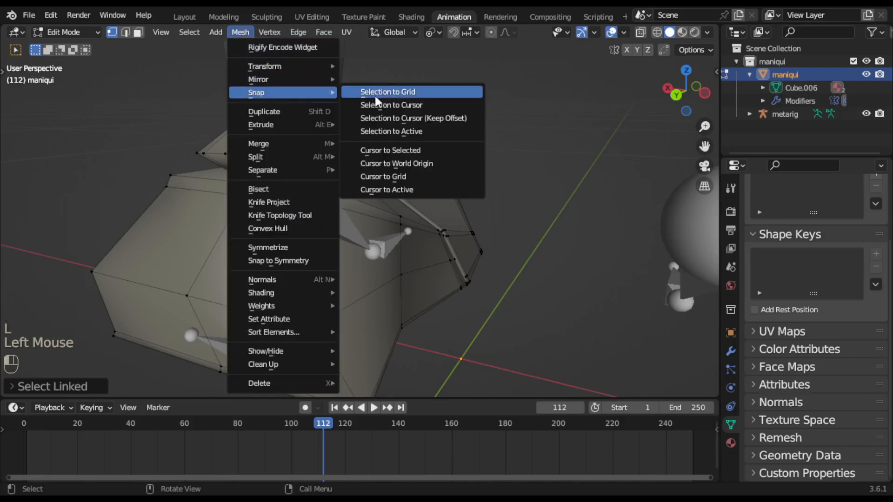
click(403, 153)
middle_drag(281, 243, 466, 239)
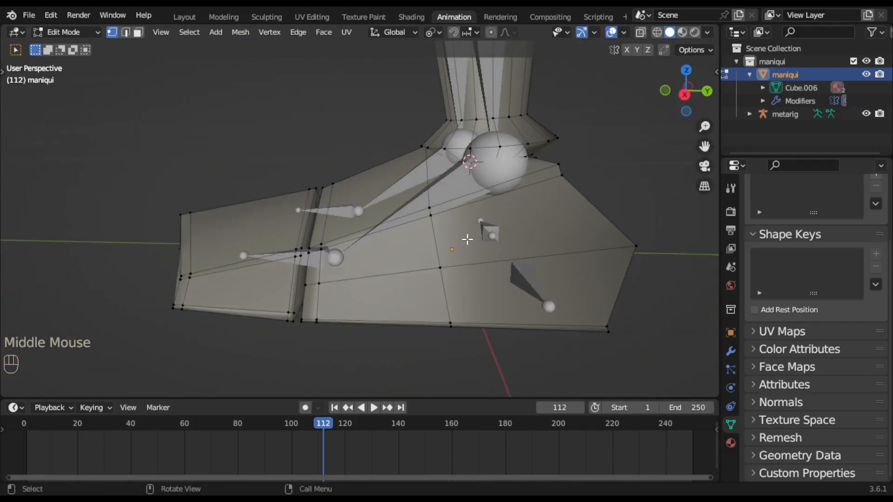
Leave the mannequin's mesh editing and open the metarig in Edit Mode.
key(Tab)
click(500, 172)
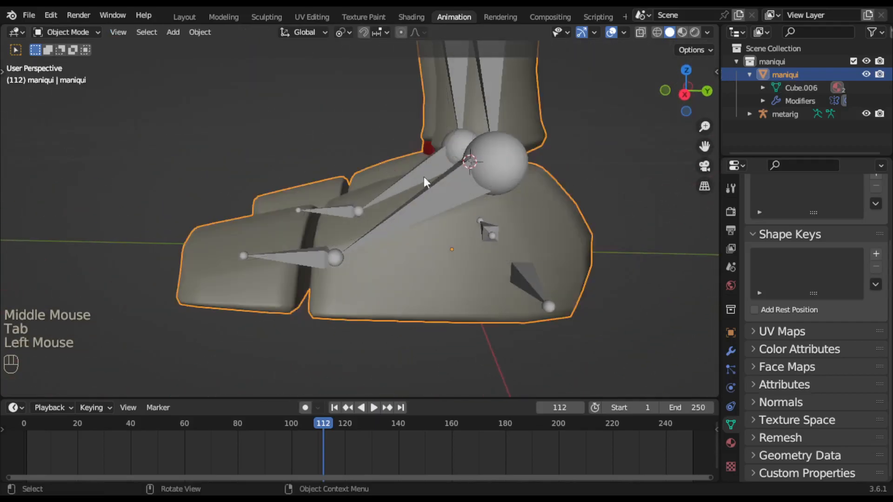
click(466, 177)
click(52, 32)
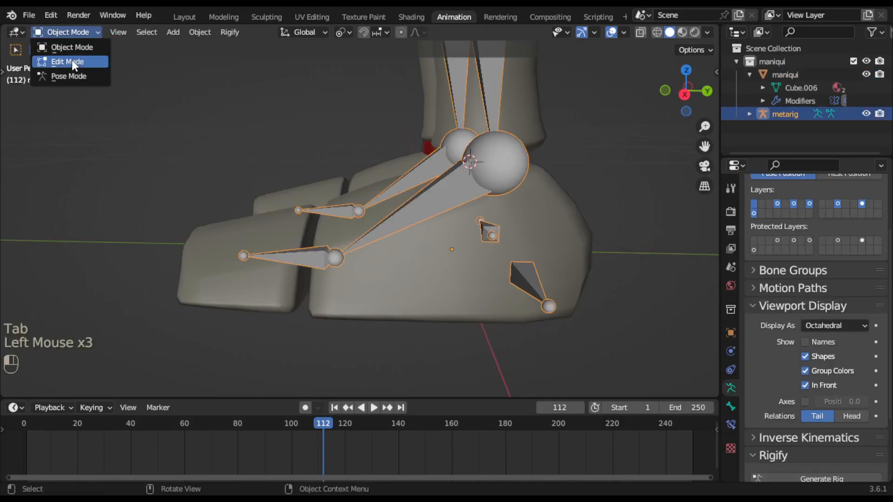
click(72, 60)
Snap the metarig's left ankle joint between shin and foot to the 3D cursor.
click(515, 167)
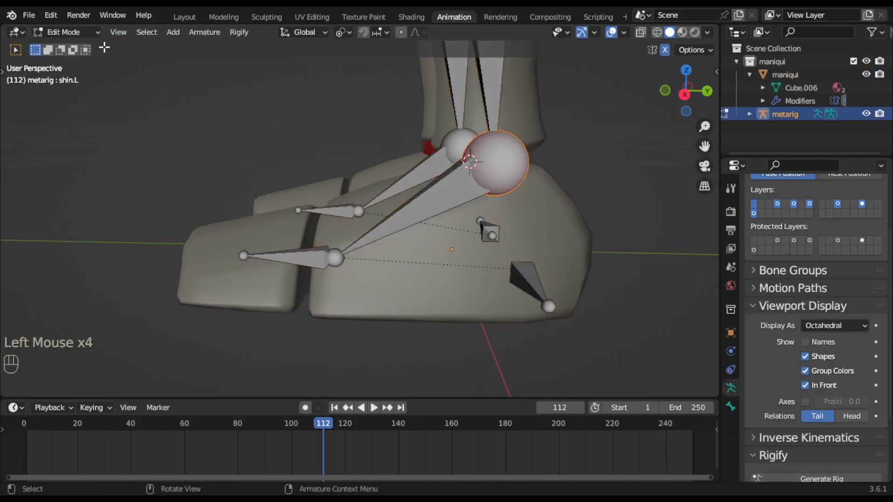
click(174, 32)
click(210, 31)
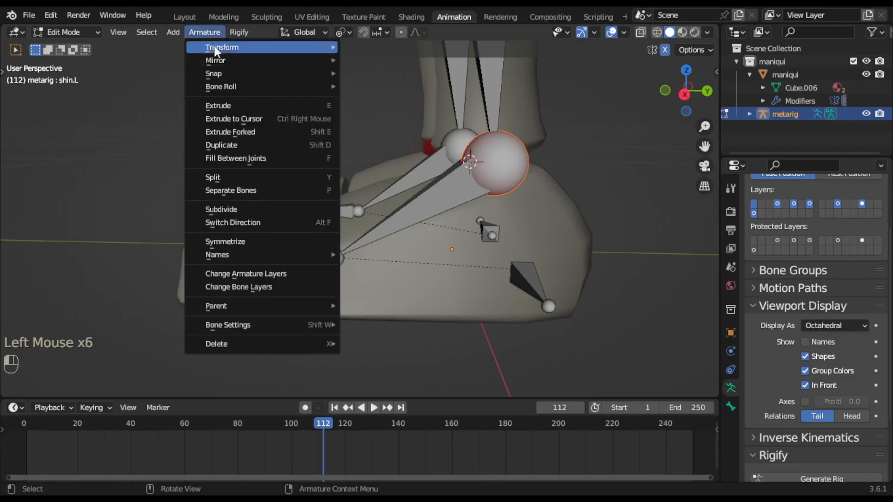
mouse_move(227, 71)
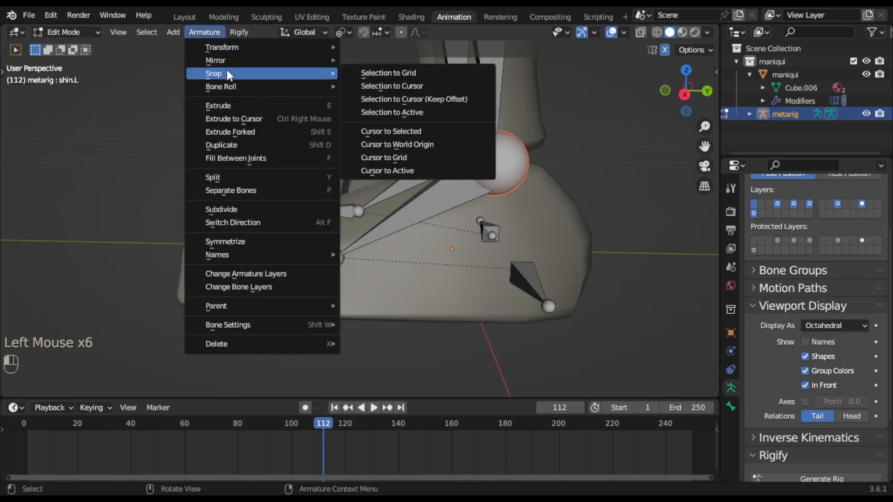
click(403, 86)
middle_drag(452, 257, 674, 261)
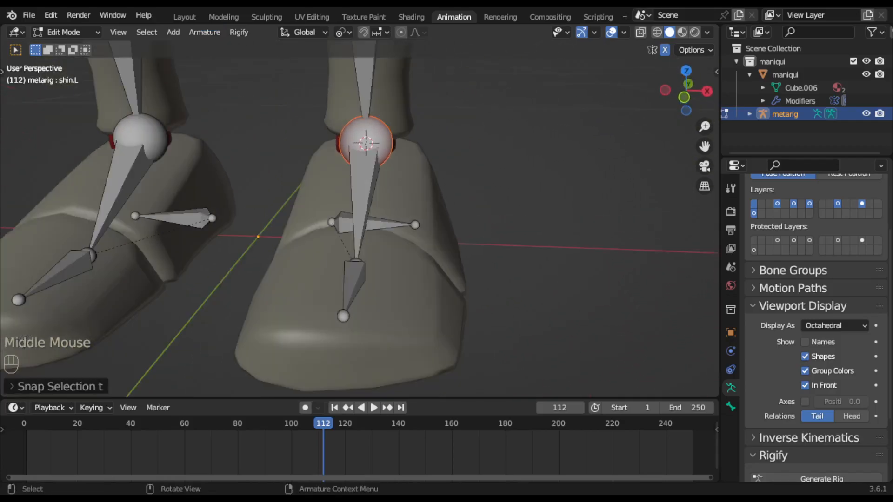
In right side view, move the left foot-to-toe joint about 0.01 m forward and 0.005 m up into the gap before the toe piece.
middle_drag(479, 233, 504, 191)
scroll(505, 190, down, 1)
scroll(505, 190, up, 1)
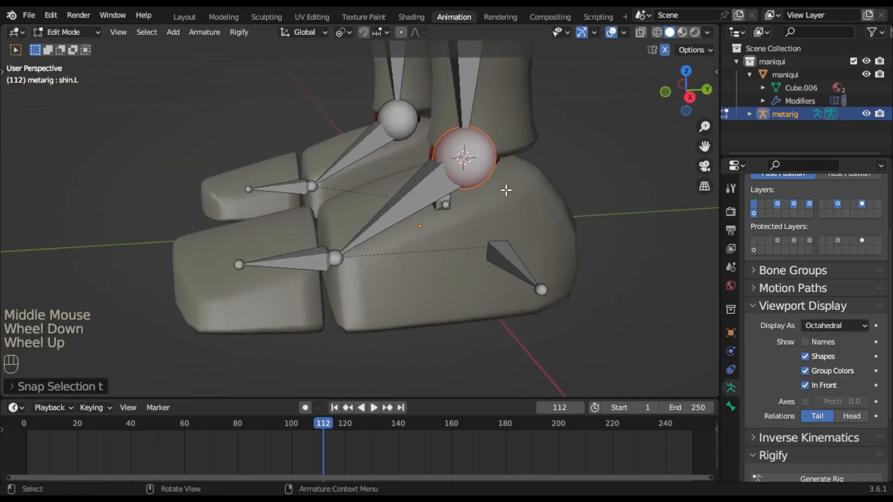
click(238, 265)
key(KP_3)
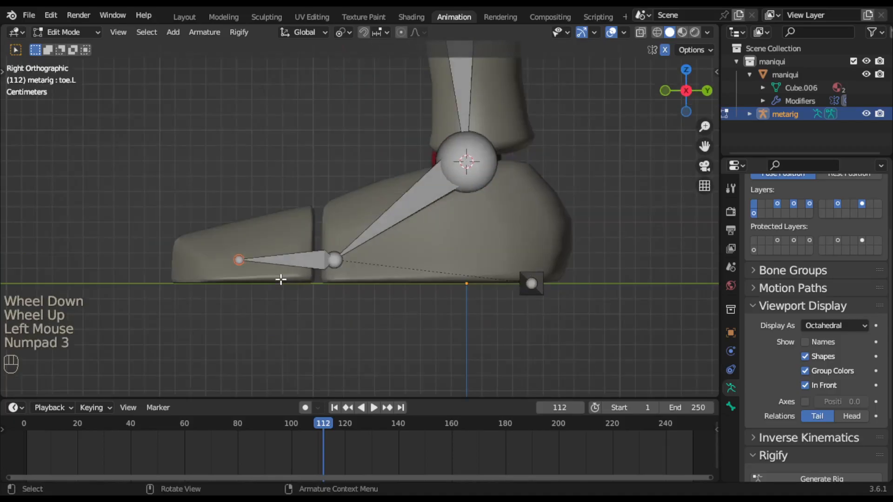
click(335, 258)
key(g)
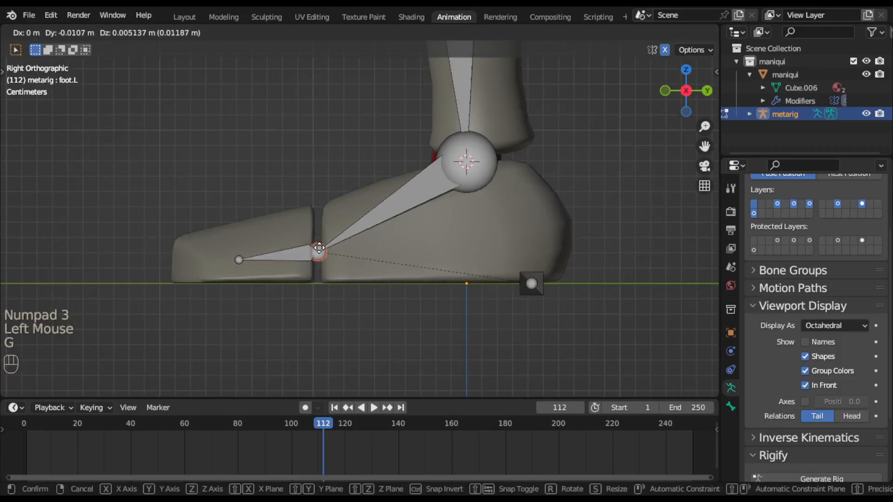
click(319, 249)
Move the left toe bone's tip about 0.04 m forward to the front of the toe piece and fine-tune the foot-to-toe joint.
click(239, 259)
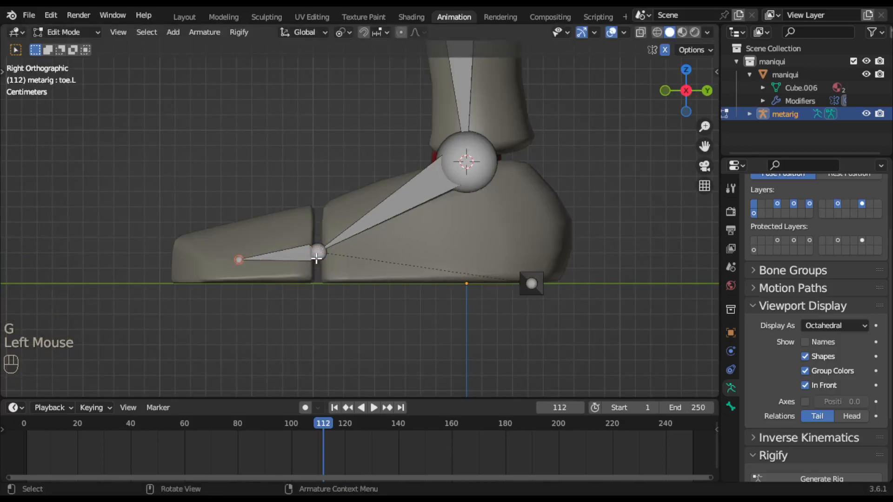
key(g)
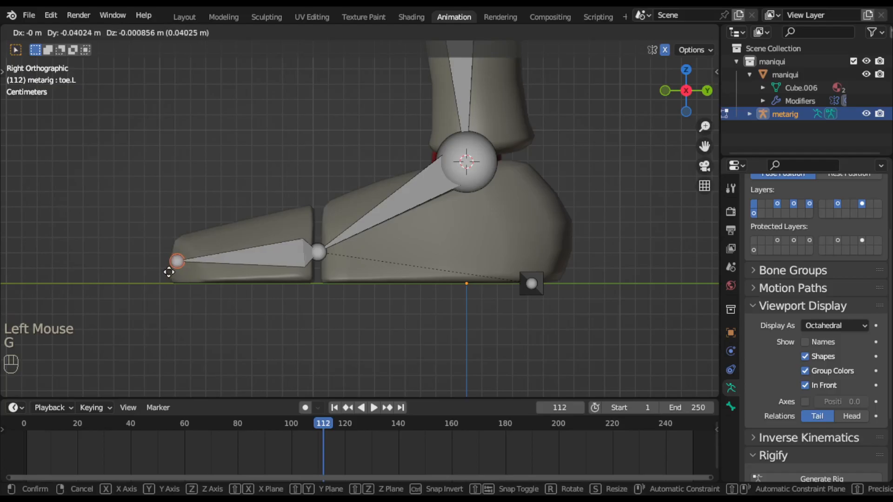
click(165, 272)
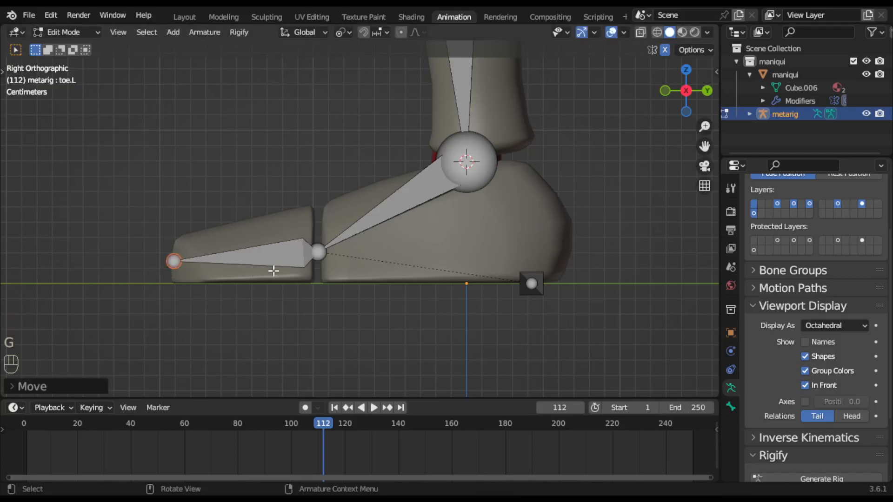
click(319, 252)
key(g)
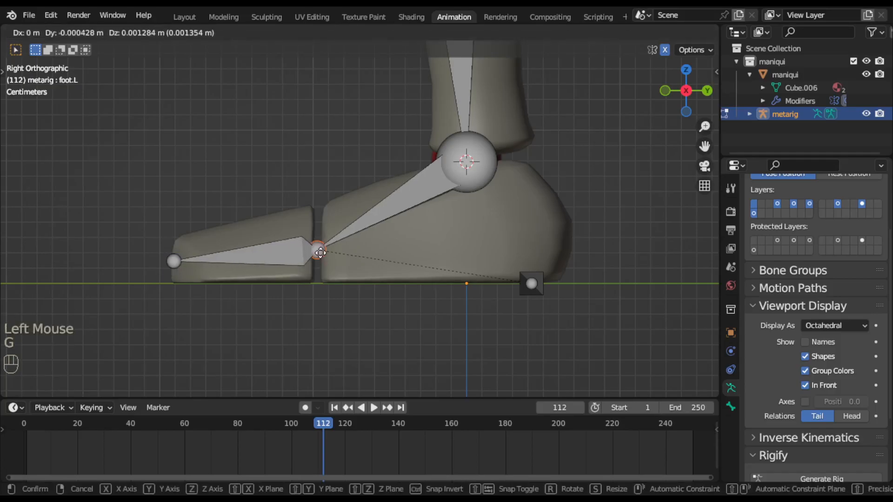
click(320, 252)
click(175, 257)
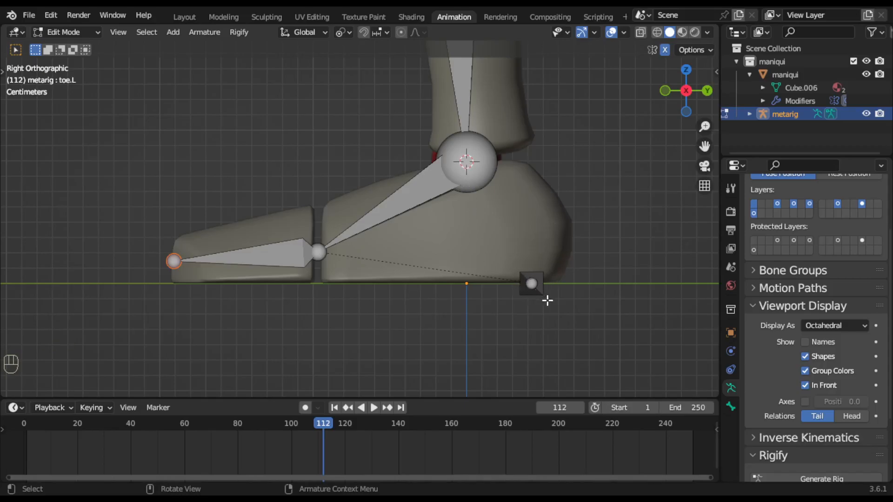
Viewing the feet from below, scale the left heel bone along the X axis by about 1.5.
click(687, 113)
scroll(398, 256, down, 2)
middle_drag(399, 255, 402, 288)
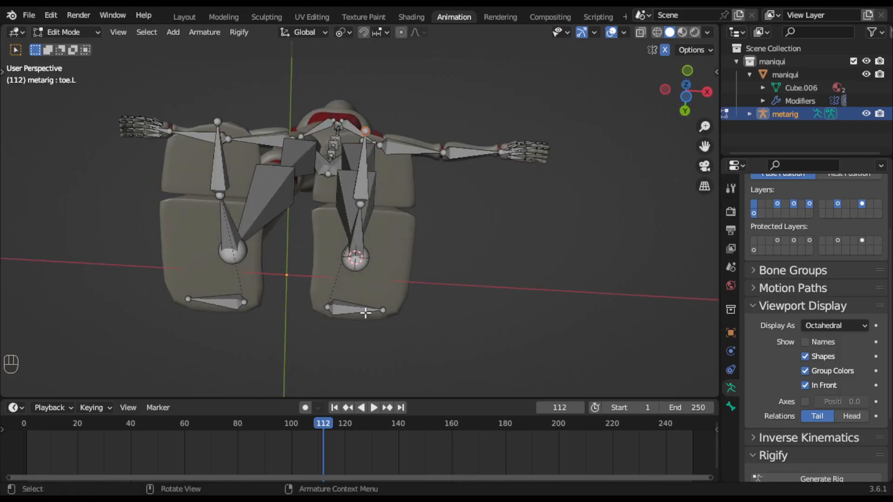
click(345, 310)
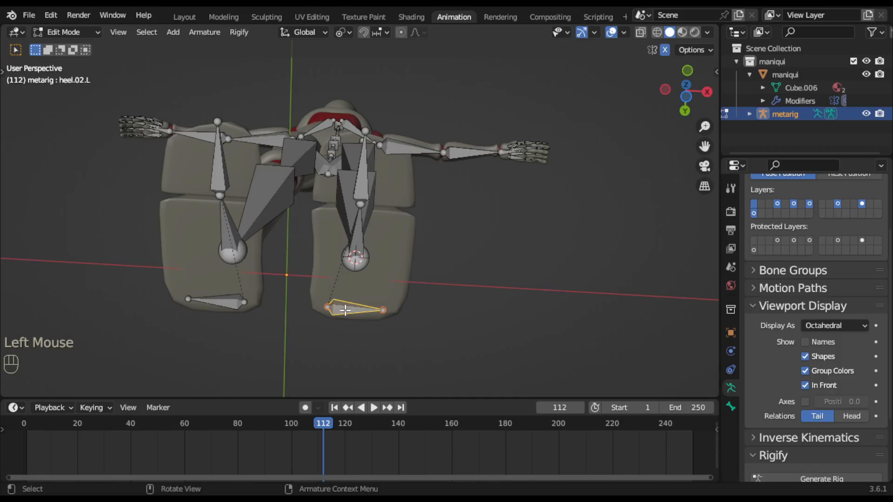
key(s)
key(x)
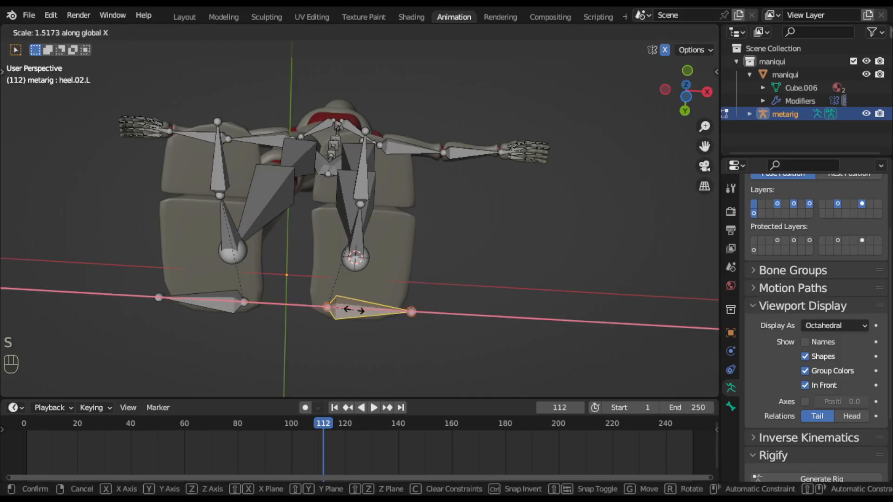
click(354, 310)
Shift the left heel bone about 0.02 m inward along X and extend its outer end toward the foot's outer edge along X.
key(g)
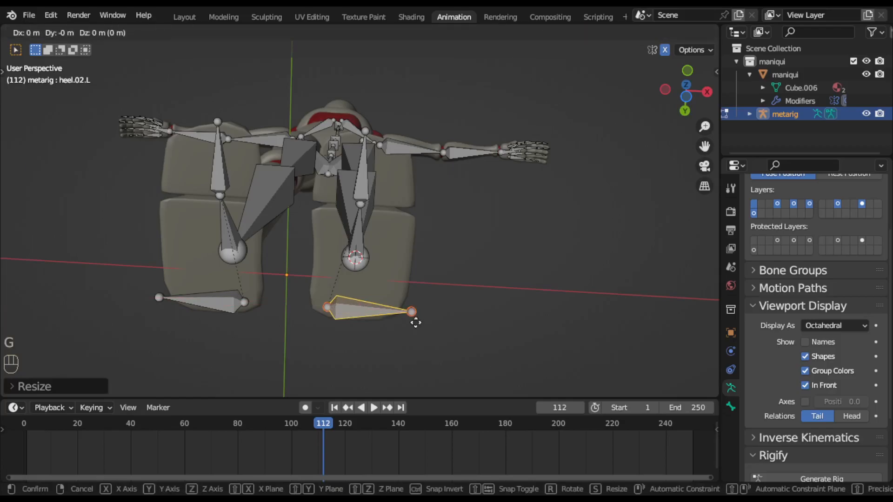
key(x)
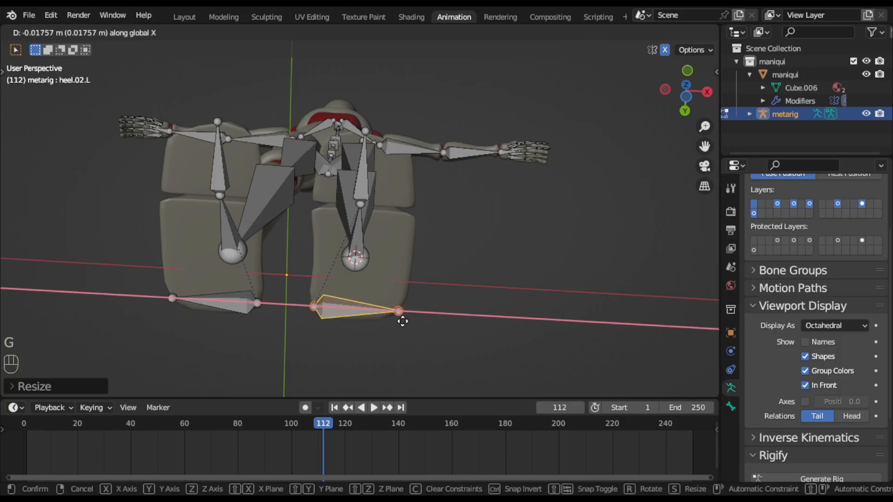
click(403, 321)
click(404, 322)
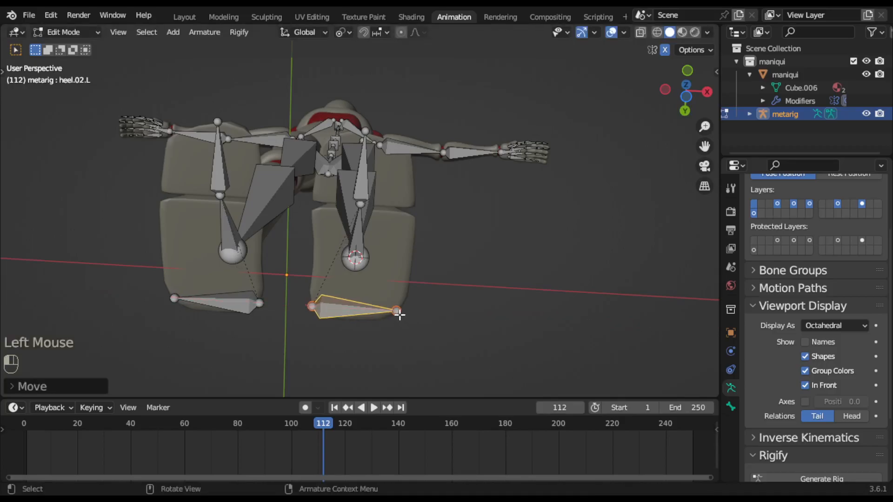
key(g)
key(x)
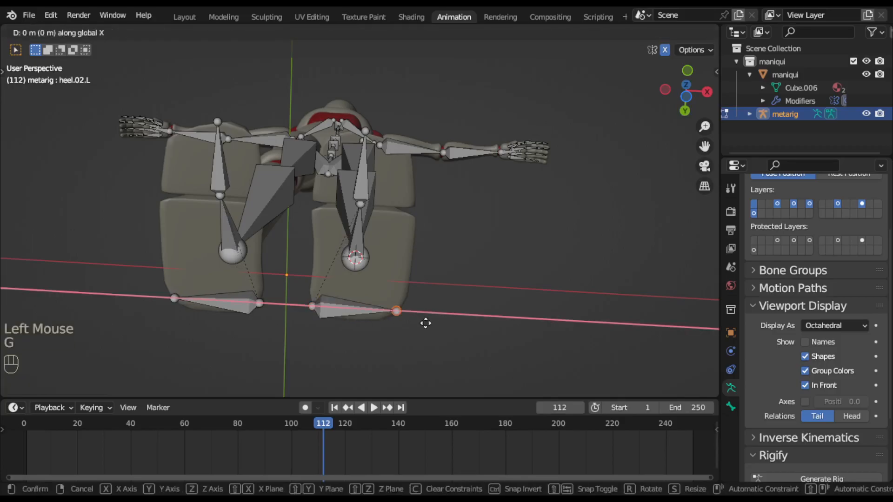
click(432, 324)
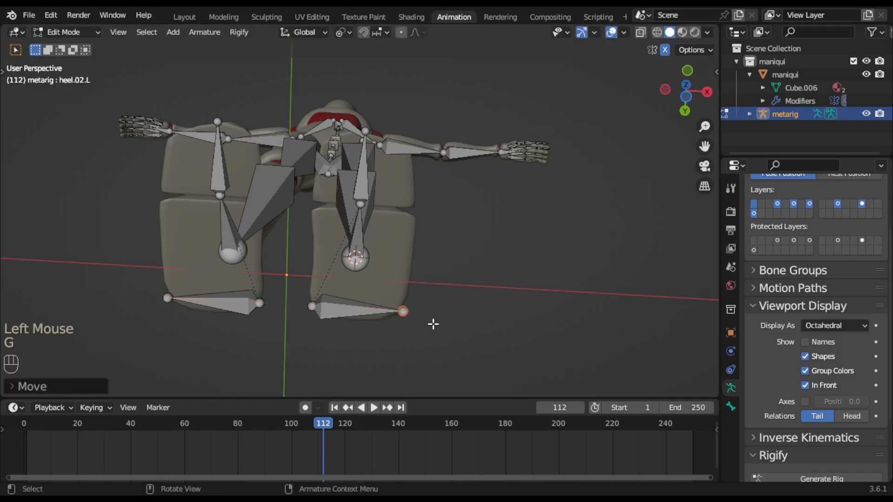
Move the whole left heel bone about 0.02 m forward along the Y axis.
click(350, 311)
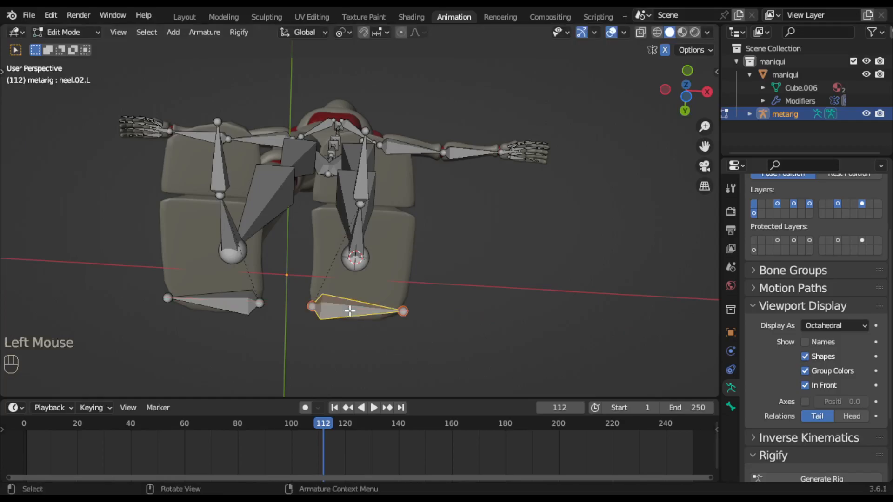
key(g)
key(y)
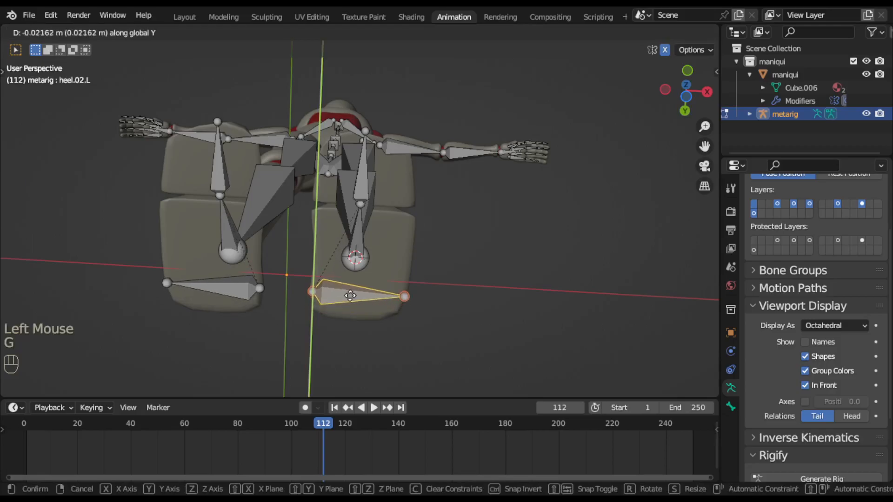
click(350, 296)
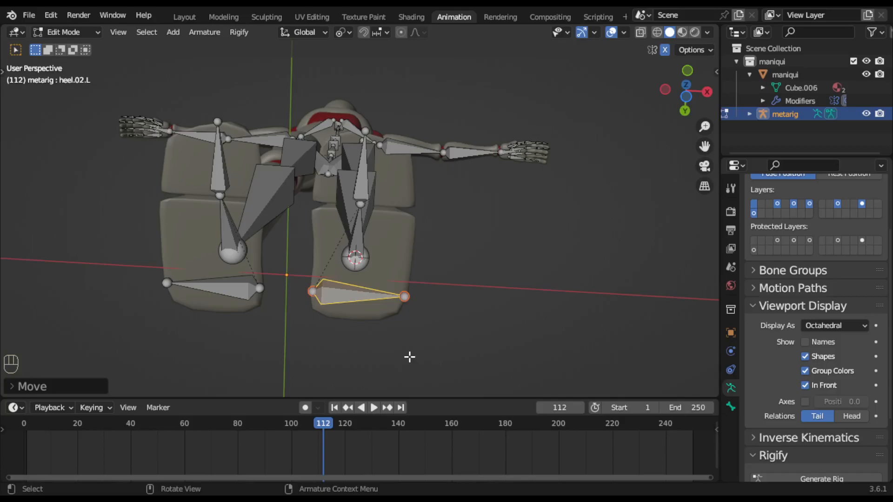
Try to move the lowest spine bone off the pelvis to beside the torso in the front view.
middle_drag(361, 314, 195, 279)
scroll(386, 239, down, 2)
middle_drag(379, 234, 434, 247)
scroll(421, 239, down, 1)
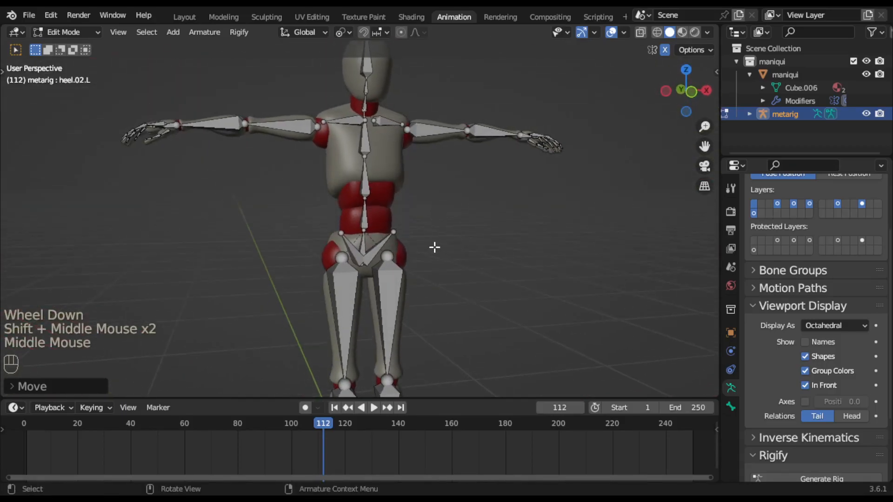
key(KP_1)
scroll(435, 247, up, 3)
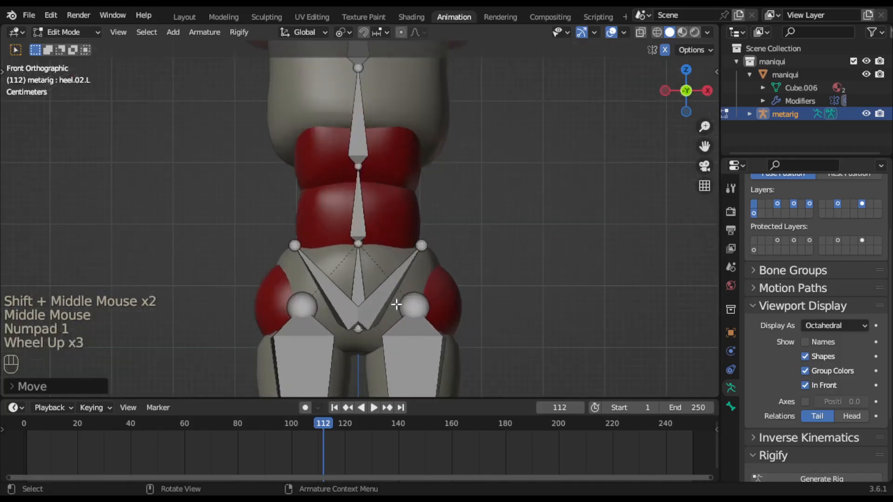
click(358, 292)
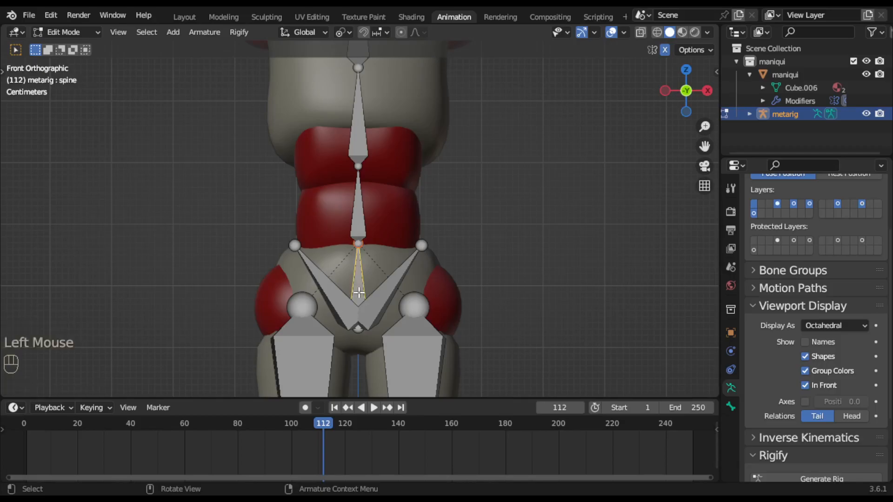
key(g)
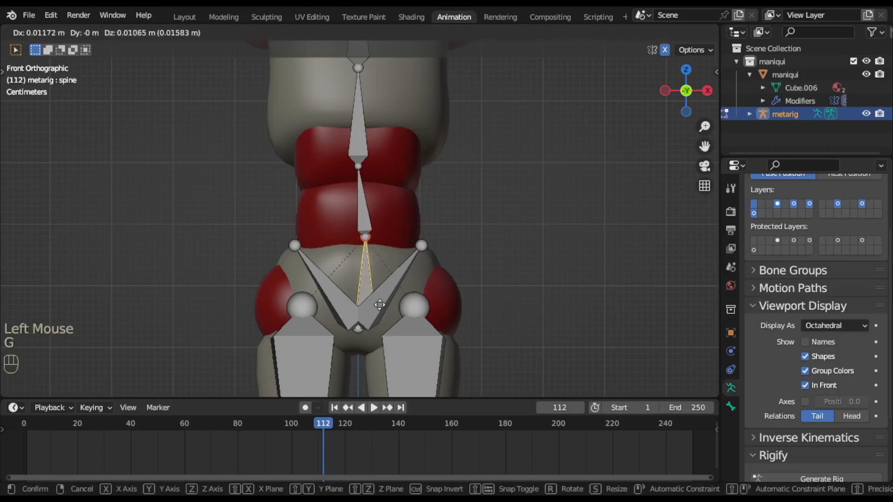
click(525, 181)
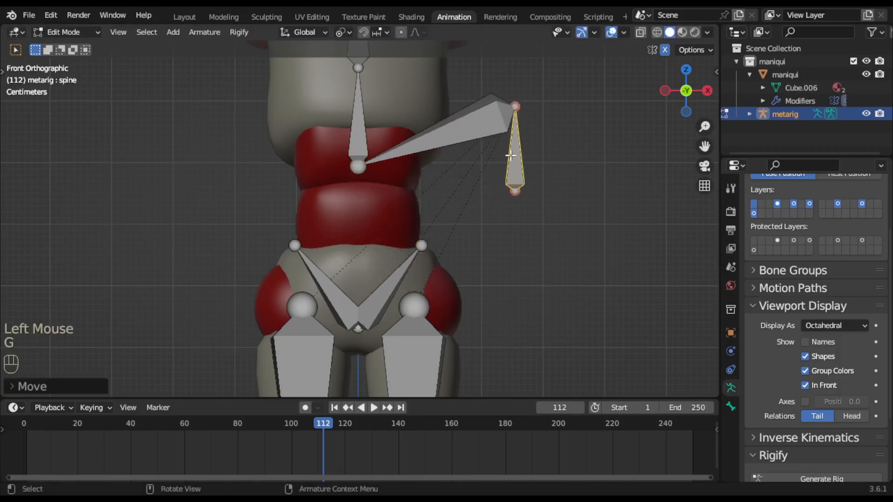
Try to move the whole left pelvis bone outward and slightly up with X mirroring.
click(368, 304)
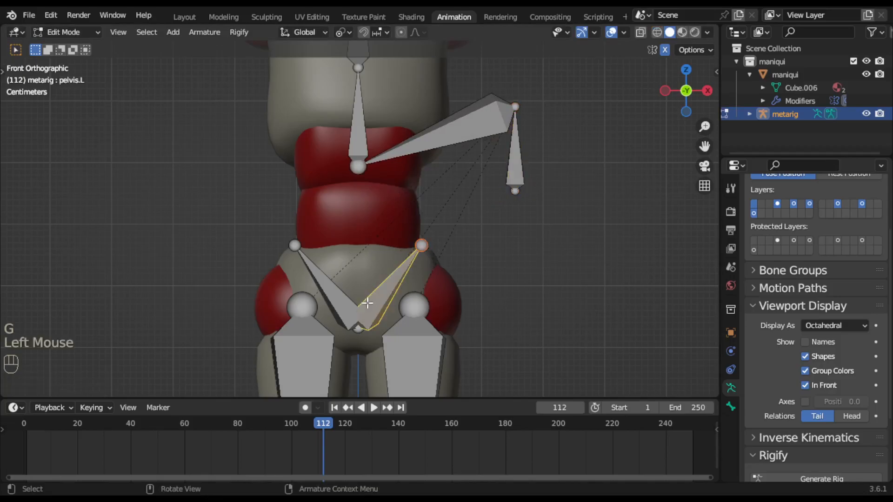
key(g)
click(393, 293)
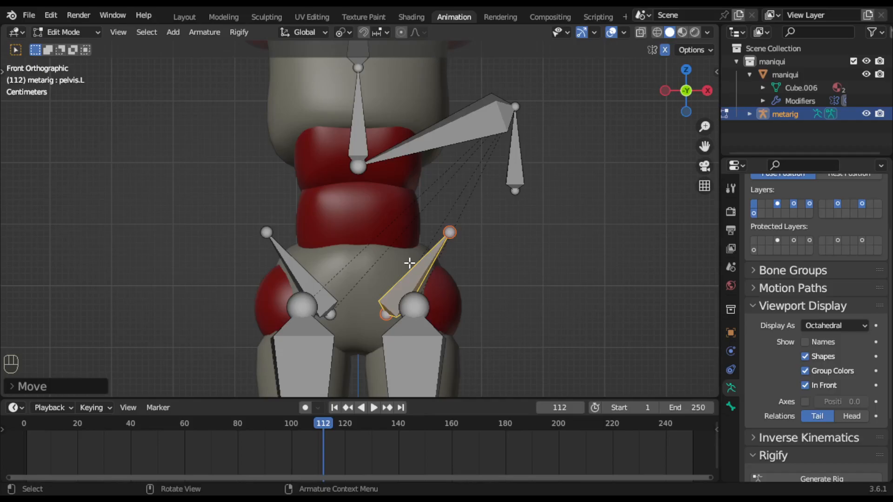
middle_drag(417, 255, 445, 264)
middle_drag(412, 243, 362, 347)
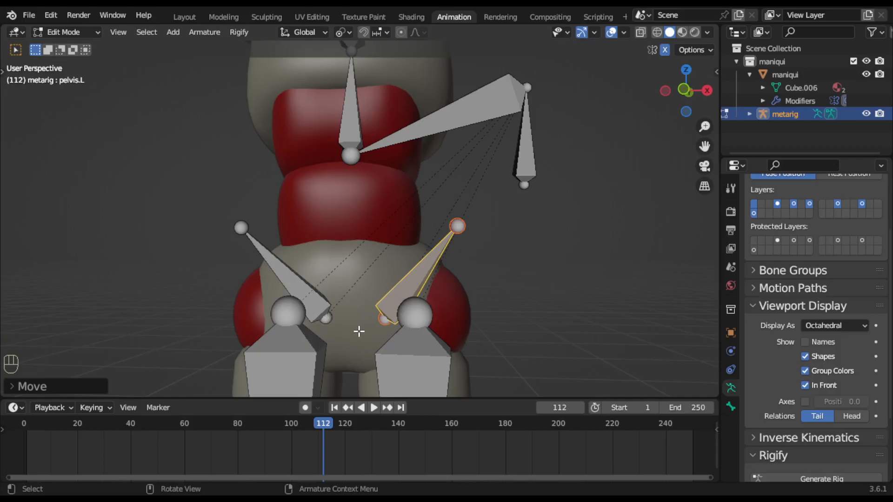
Undo the trial moves of the lowest spine bone and the left pelvis bone.
key(ctrl+z)
key(ctrl+z)
key(ctrl+z)
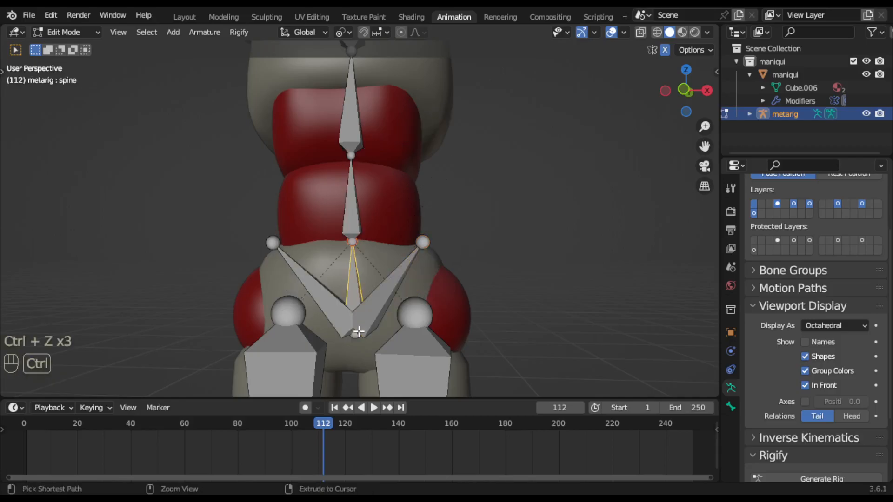
In the front view, lower the base joint shared by the spine and pelvis bones about 0.03 m along Z to the crotch.
scroll(371, 357, up, 1)
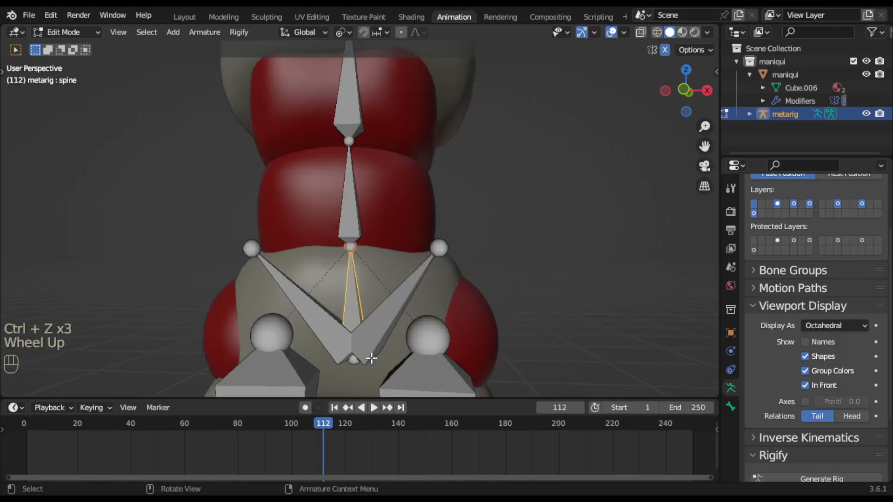
key(KP_1)
scroll(371, 357, up, 2)
shift+middle_drag(370, 359, 457, 168)
drag(402, 265, 476, 190)
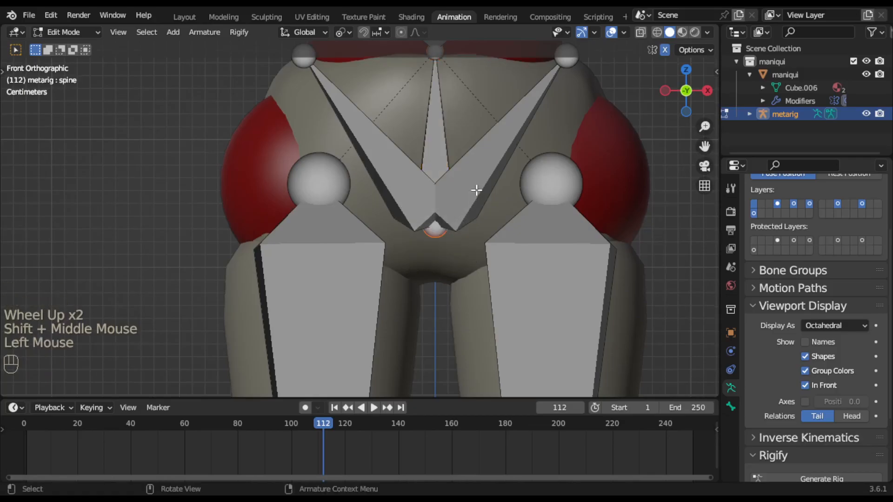
key(g)
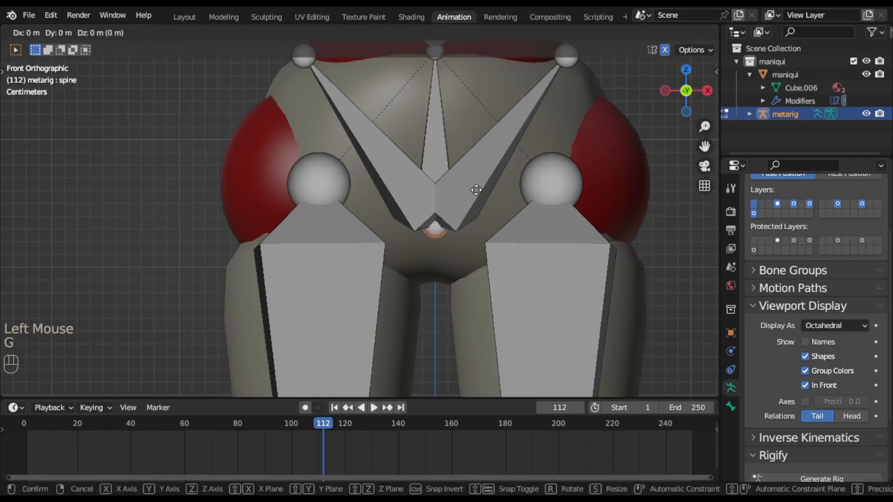
key(z)
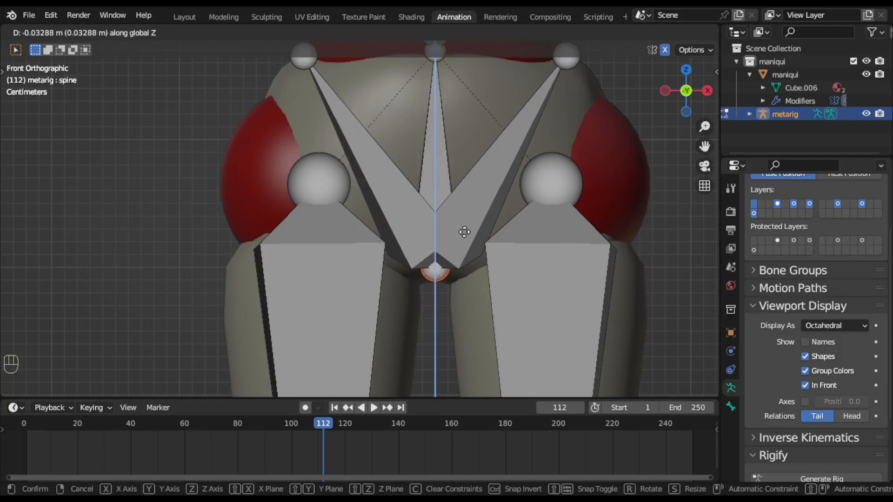
click(463, 234)
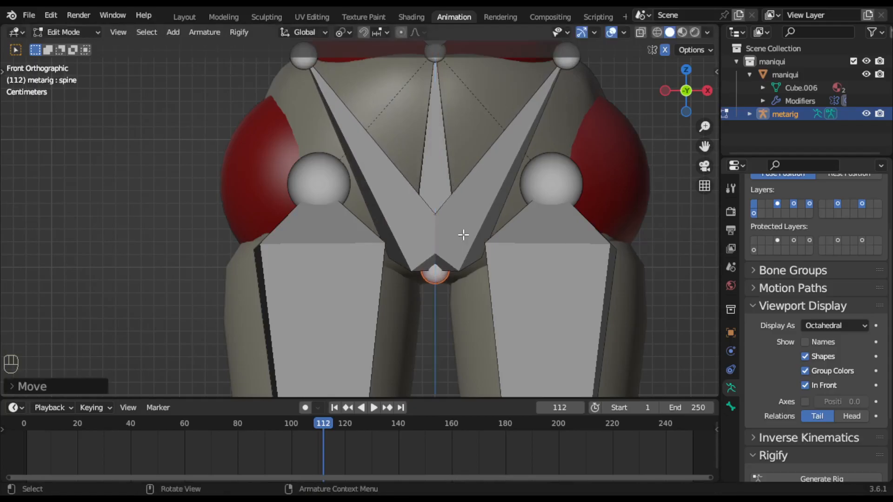
Try to shift the spine's base joint in the right side view.
scroll(394, 301, down, 2)
middle_drag(418, 265, 394, 274)
key(KP_1)
key(KP_3)
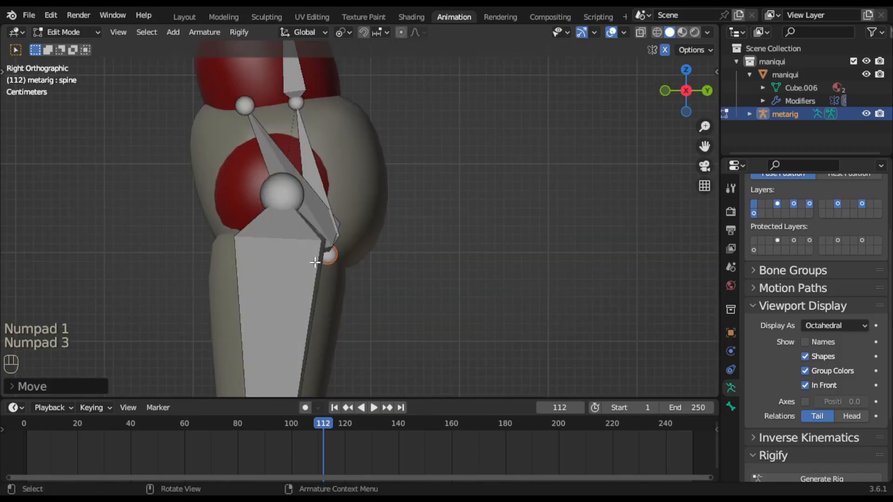
key(KP_1)
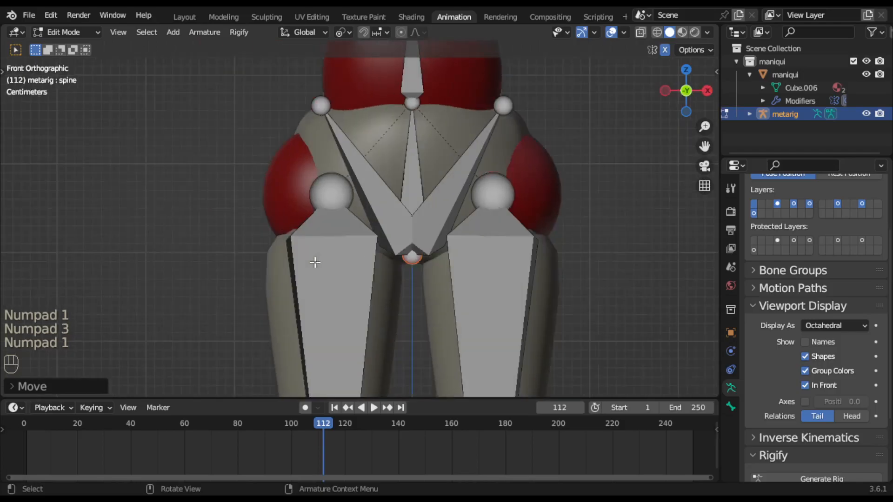
key(KP_3)
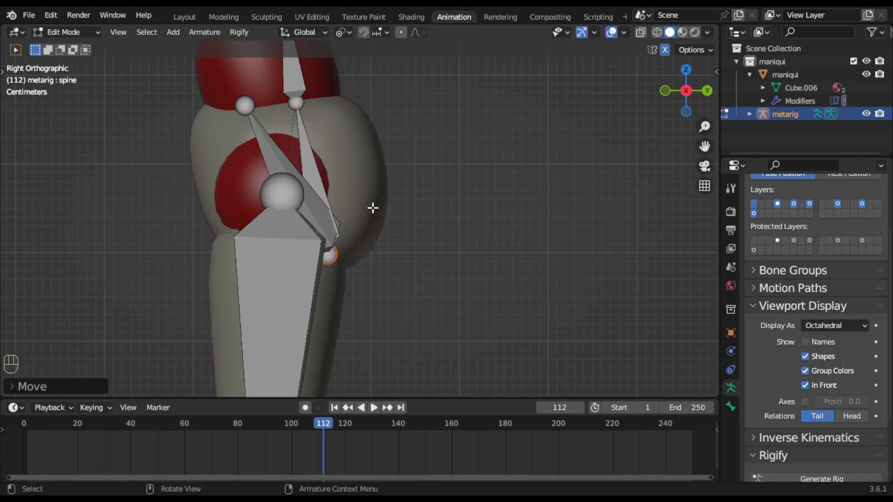
key(g)
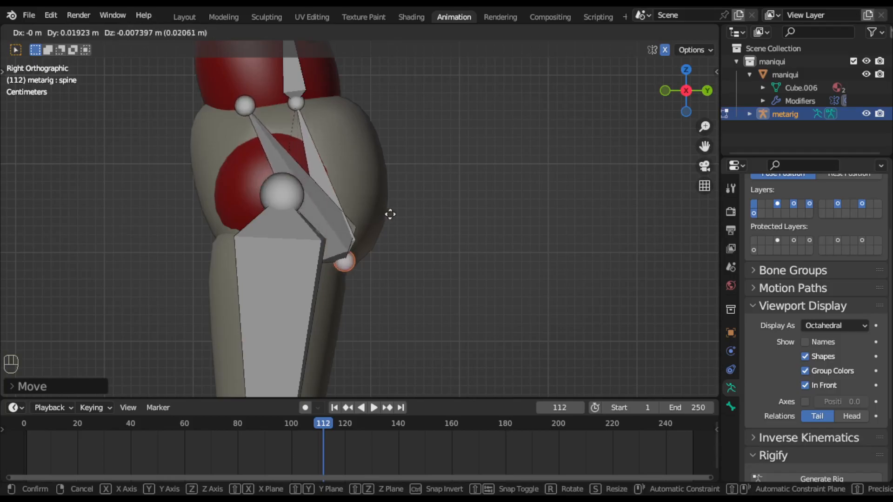
click(307, 211)
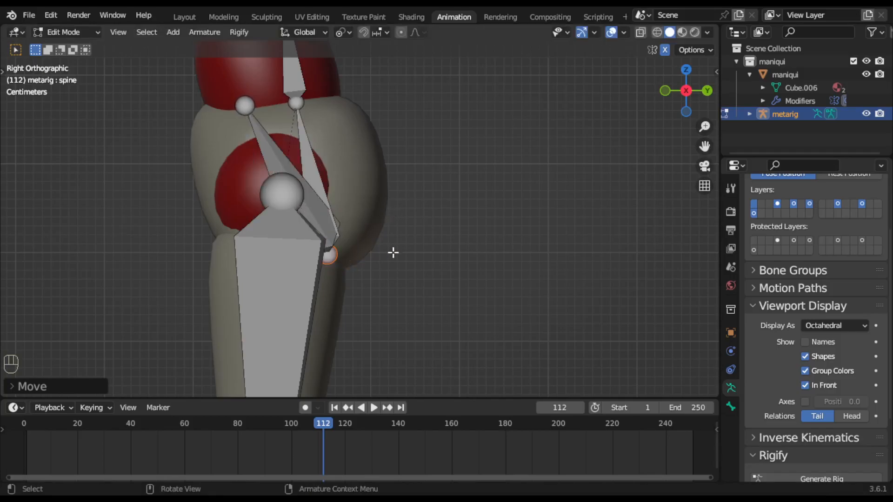
In the front view, lower the left pelvis bone's tip about 0.03 m, mirroring the move to the other side.
key(KP_1)
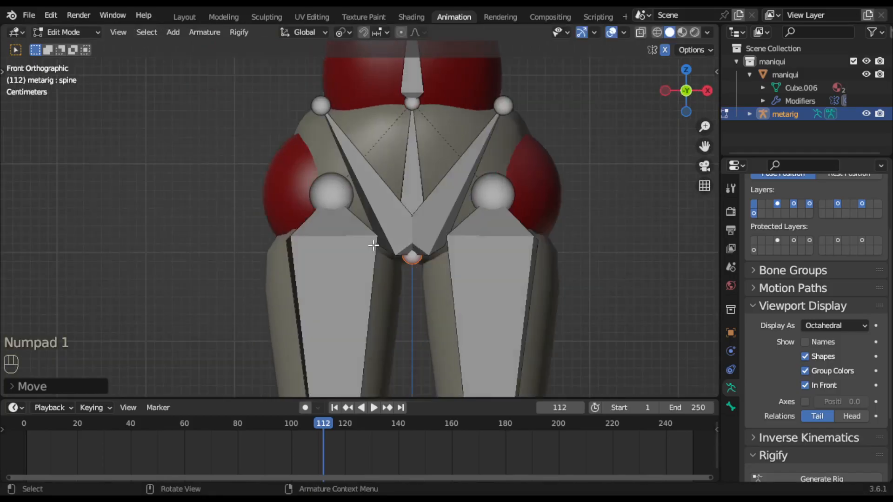
double_click(312, 90)
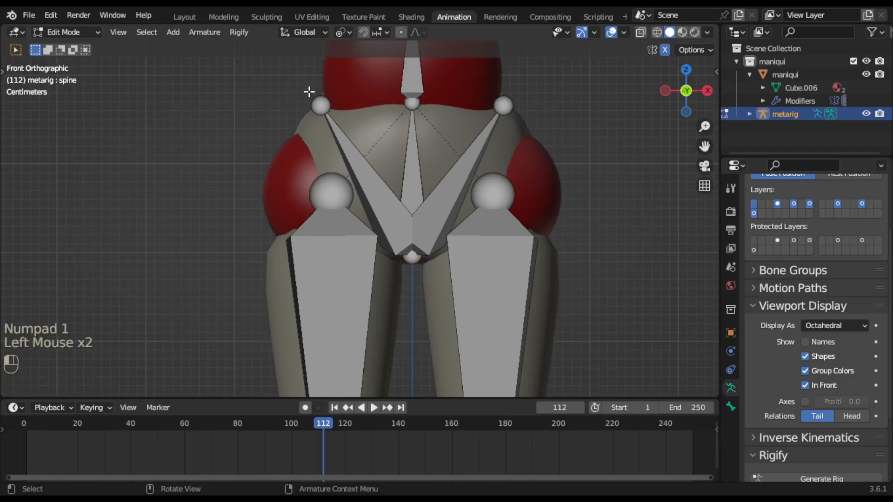
drag(492, 80, 530, 121)
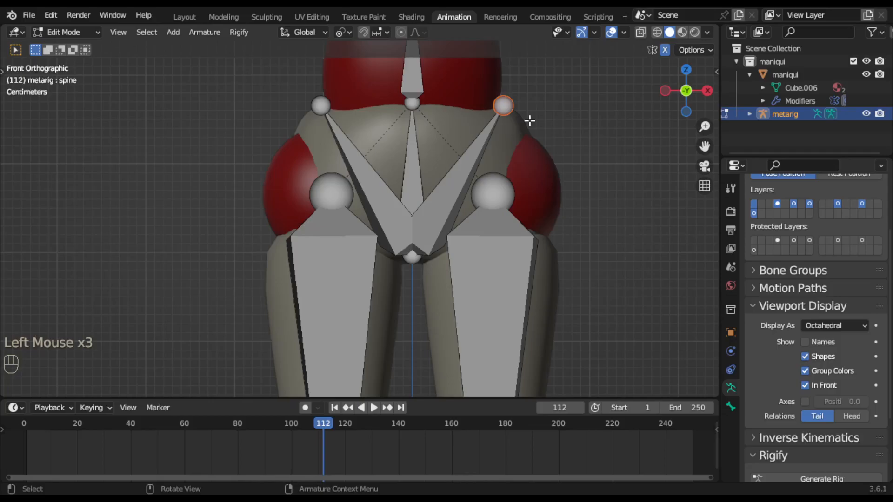
key(g)
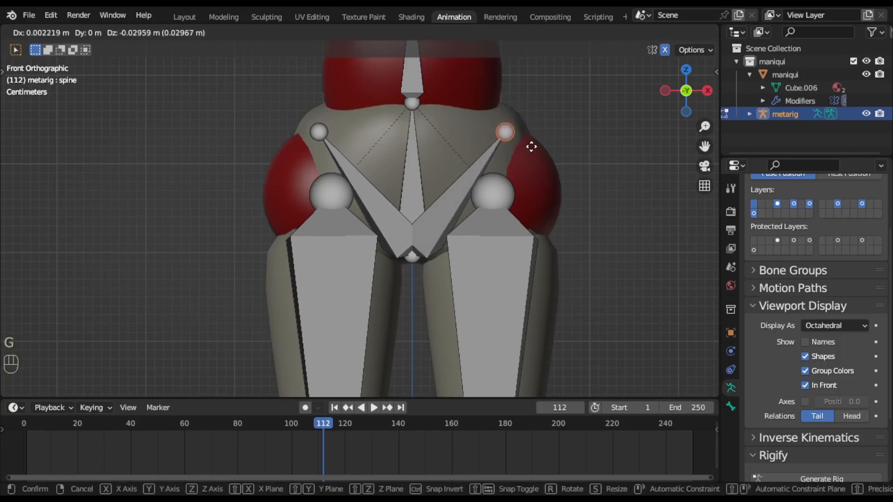
click(532, 147)
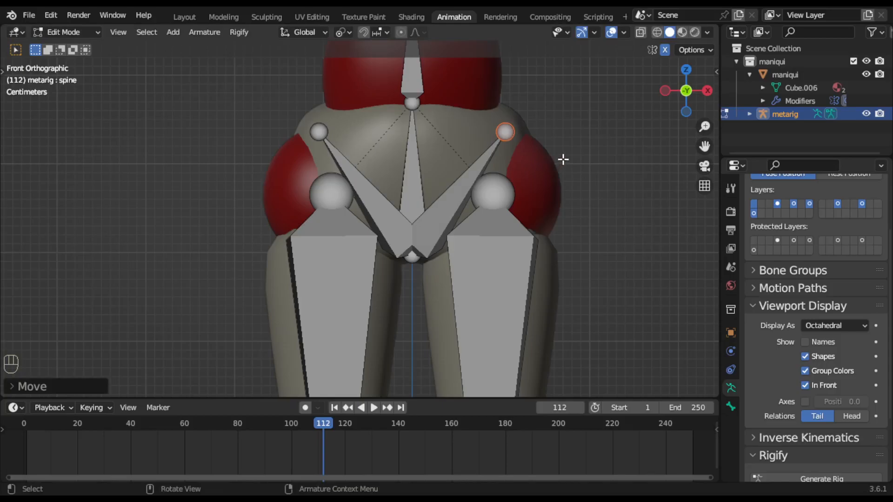
In the side view, move the joint between the lowest two spine bones about 0.03 m forward, toward the middle of the waist.
key(KP_3)
shift+middle_drag(470, 183, 454, 319)
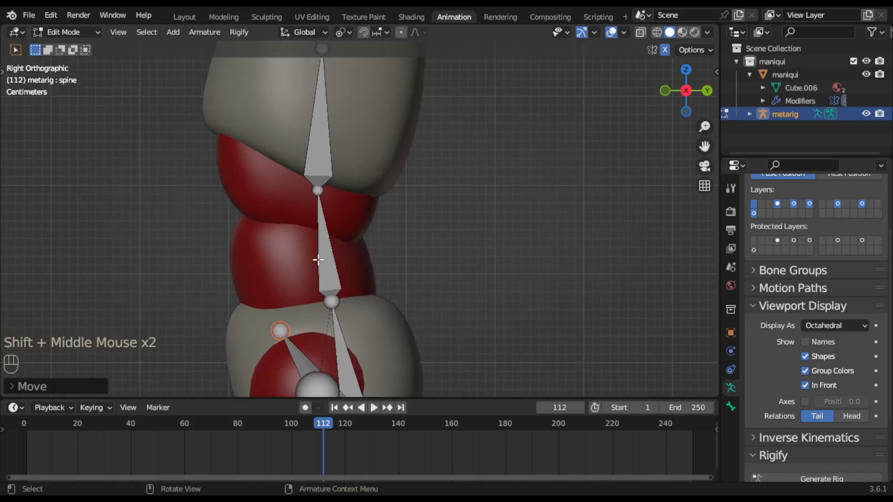
scroll(412, 191, down, 1)
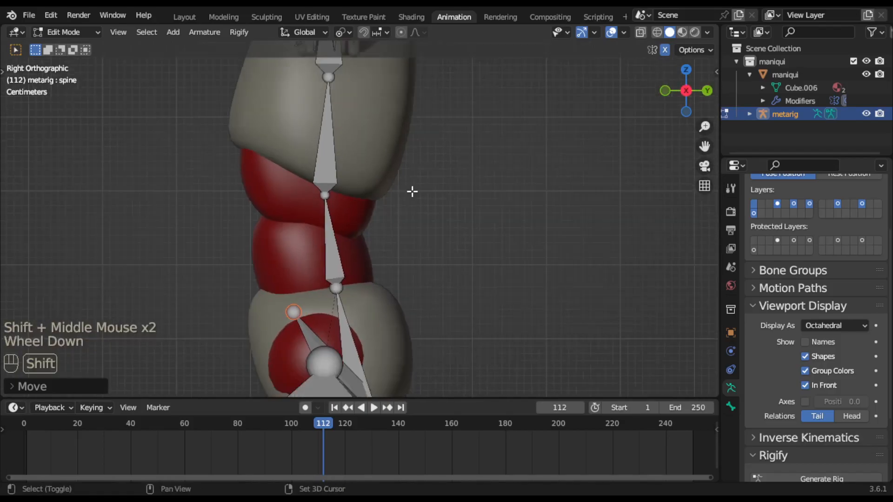
shift+middle_drag(412, 191, 412, 231)
shift+middle_drag(356, 330, 363, 281)
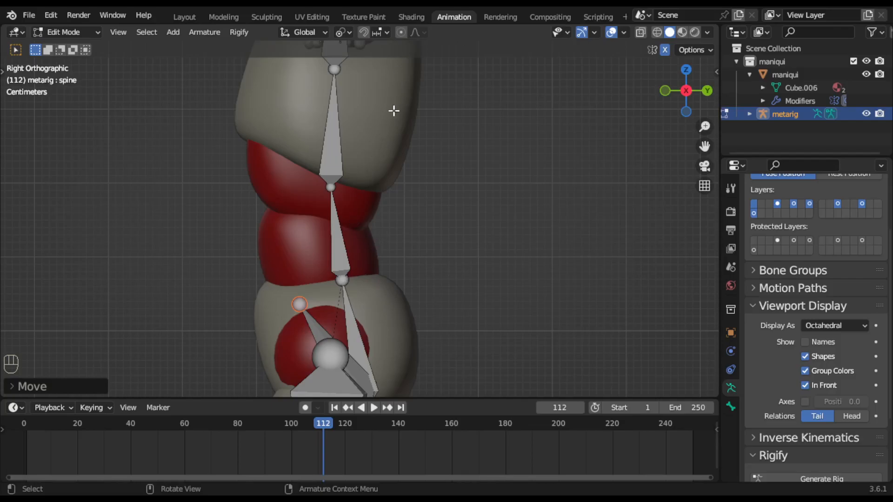
click(343, 281)
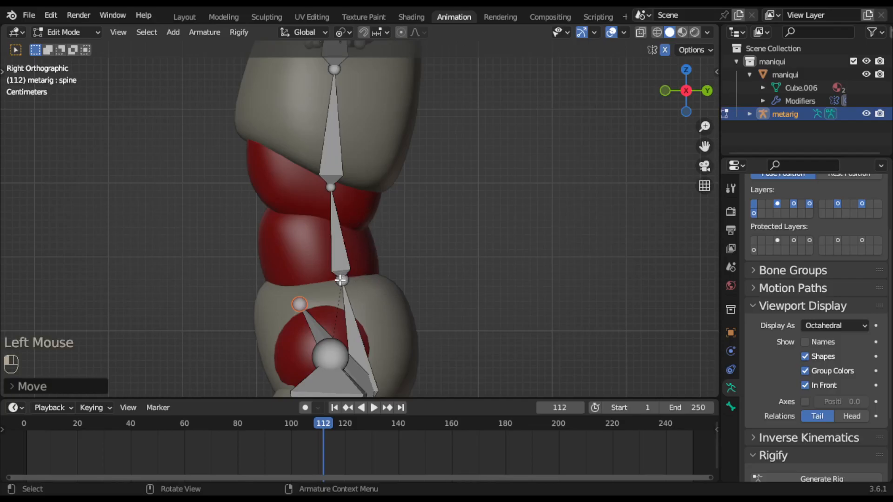
key(g)
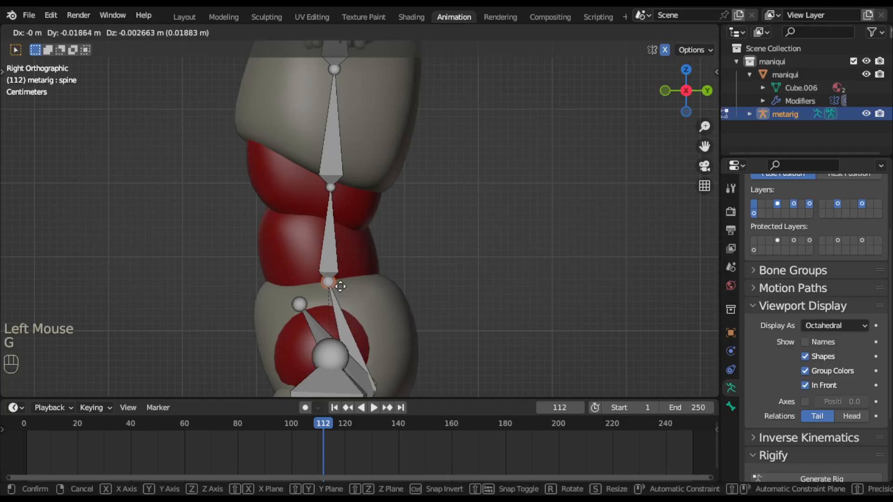
click(335, 285)
Move the joint at the top of spine.001 forward and slightly up, into the upper red abdomen piece.
click(331, 186)
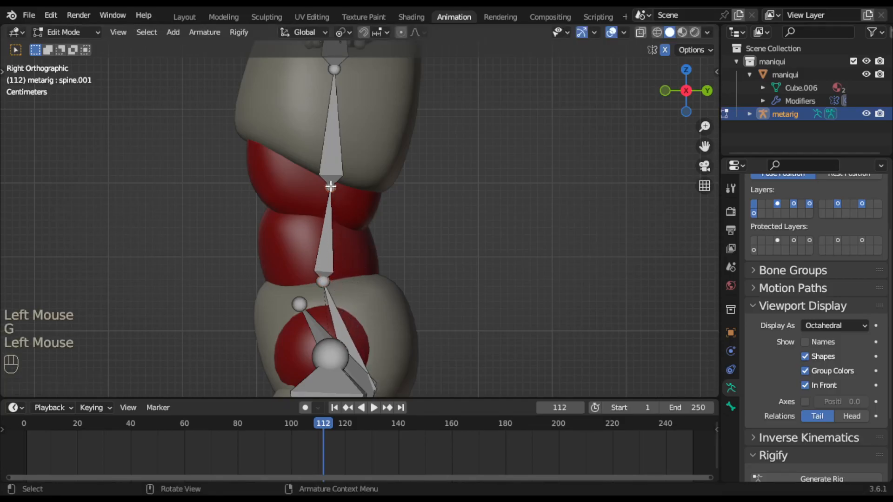
key(g)
click(312, 177)
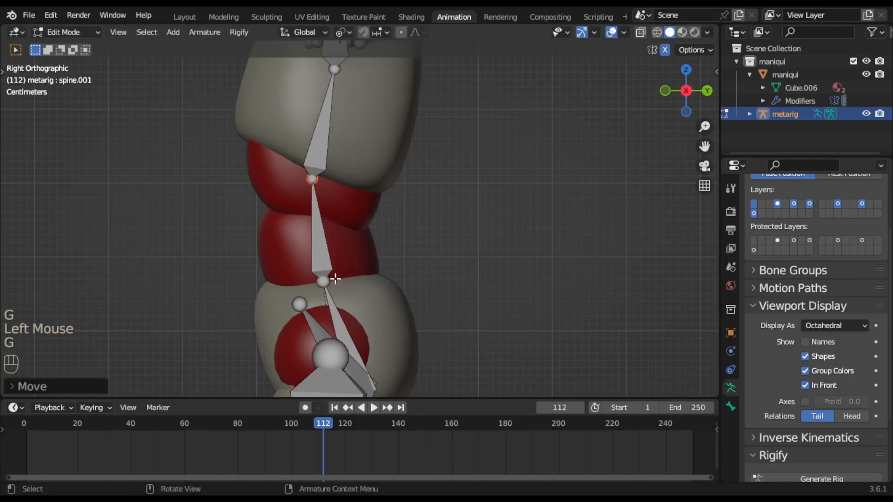
Move the chest joint at the top of spine.002 about 0.01 m forward and slightly up, and check the spine from the front.
shift+middle_drag(407, 170, 413, 303)
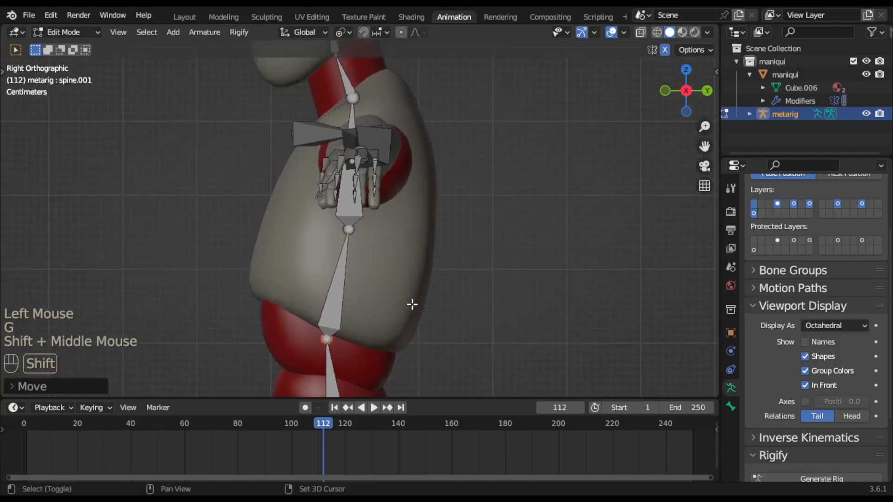
click(350, 229)
key(g)
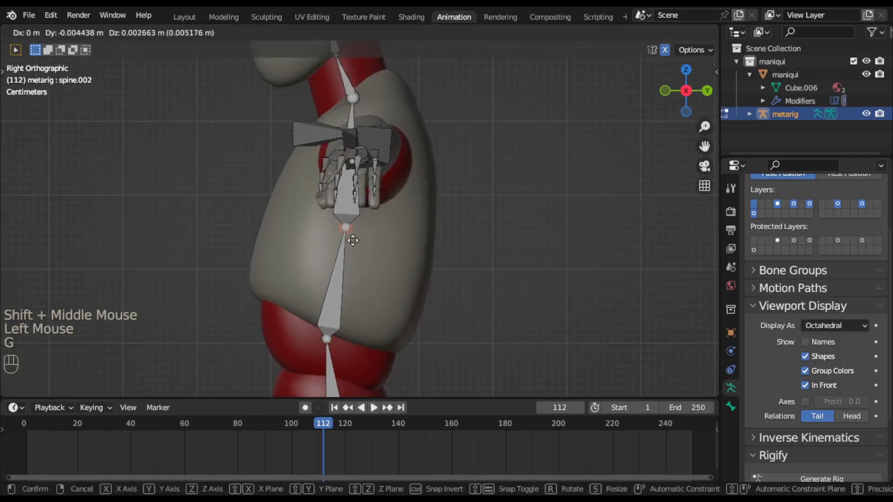
click(347, 236)
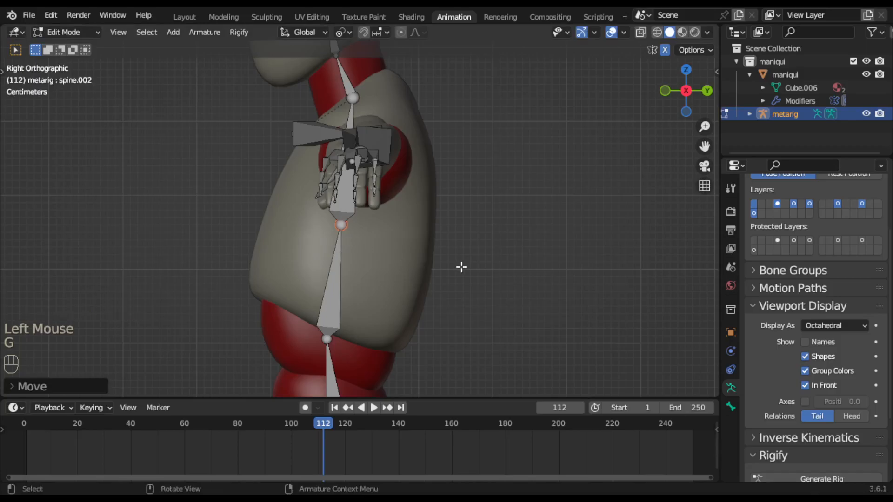
key(KP_1)
scroll(462, 267, down, 2)
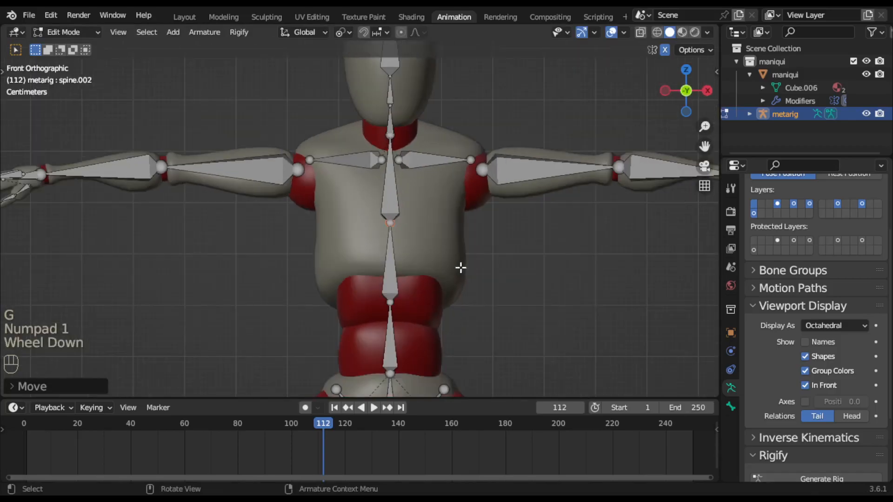
scroll(391, 192, up, 1)
shift+middle_drag(391, 192, 426, 231)
scroll(405, 194, up, 2)
key(KP_3)
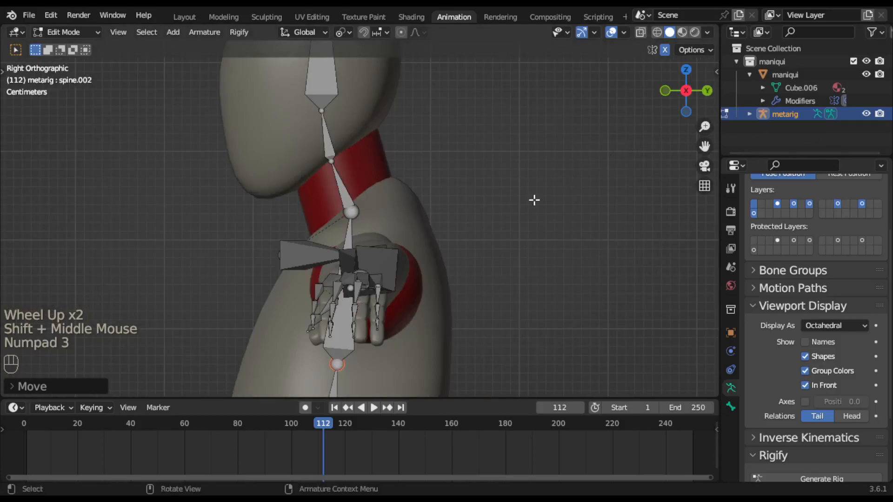
click(640, 33)
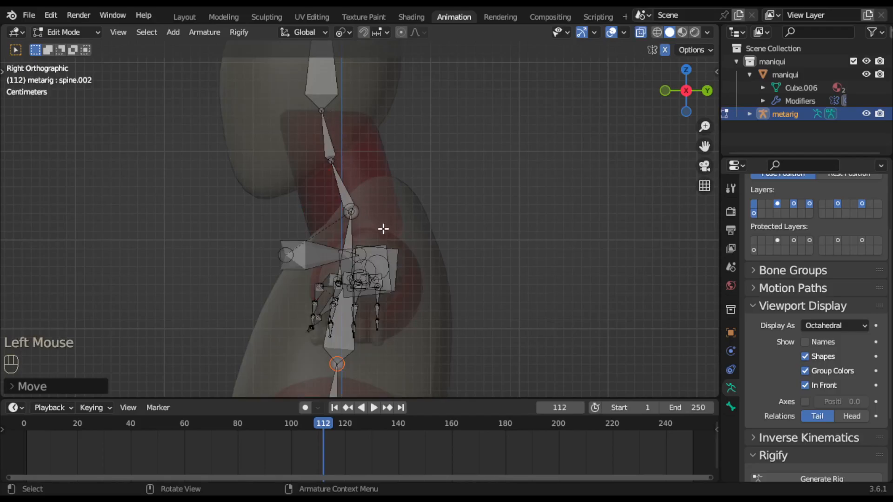
click(353, 214)
click(357, 212)
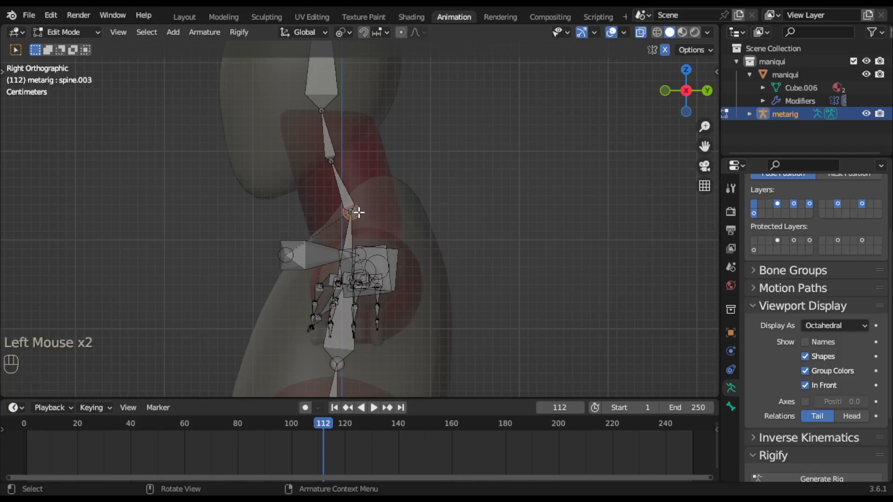
key(g)
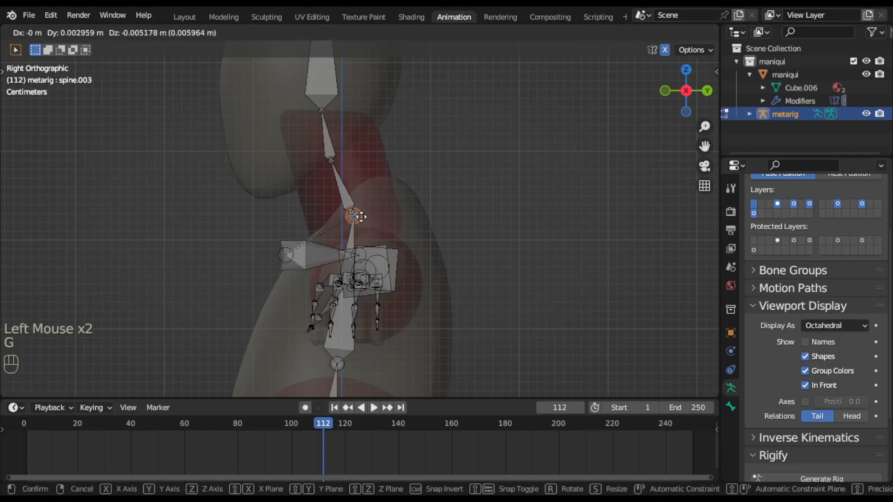
right_click(362, 216)
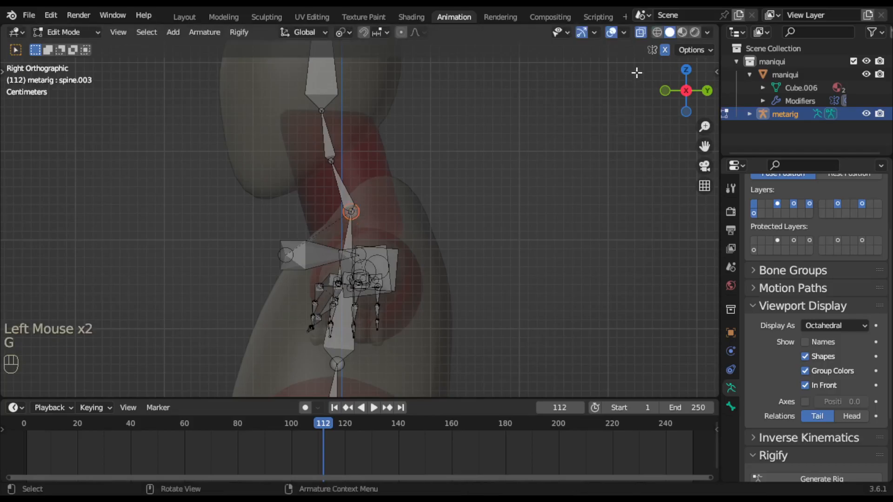
click(637, 33)
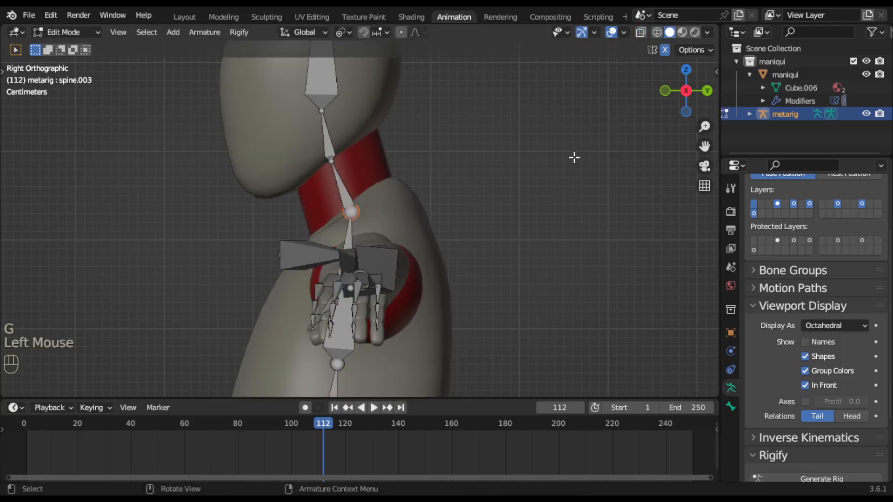
Try moving the lower neck bone spine.004 sideways in the front view, and undo the move.
key(KP_1)
scroll(559, 175, up, 2)
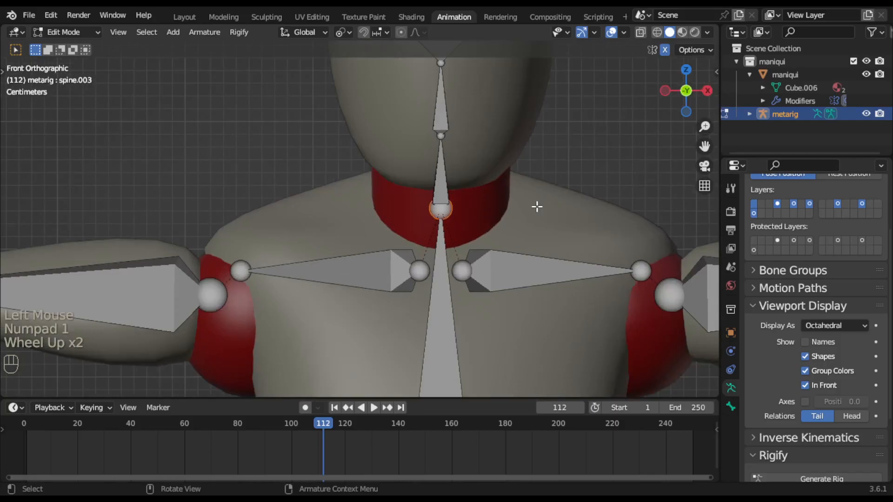
click(446, 184)
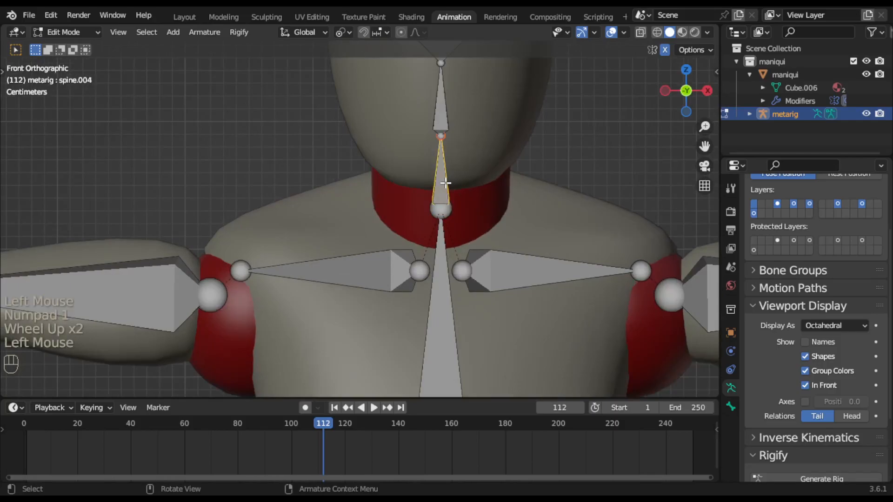
key(g)
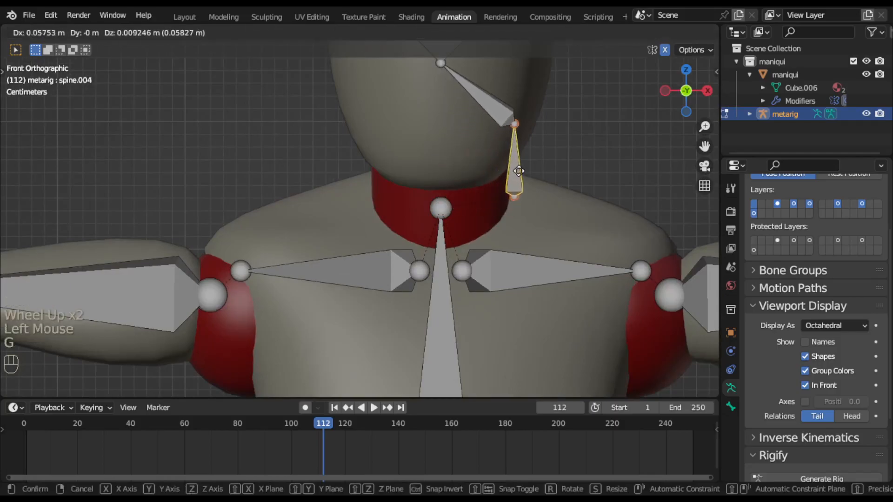
click(518, 171)
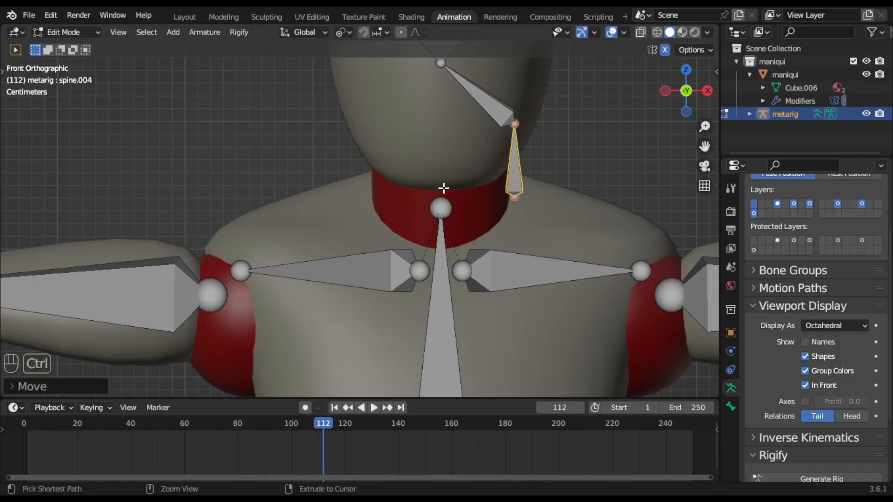
key(ctrl+z)
Try filling a new bone from the joint at the base of the neck, and undo it.
middle_drag(478, 231, 341, 235)
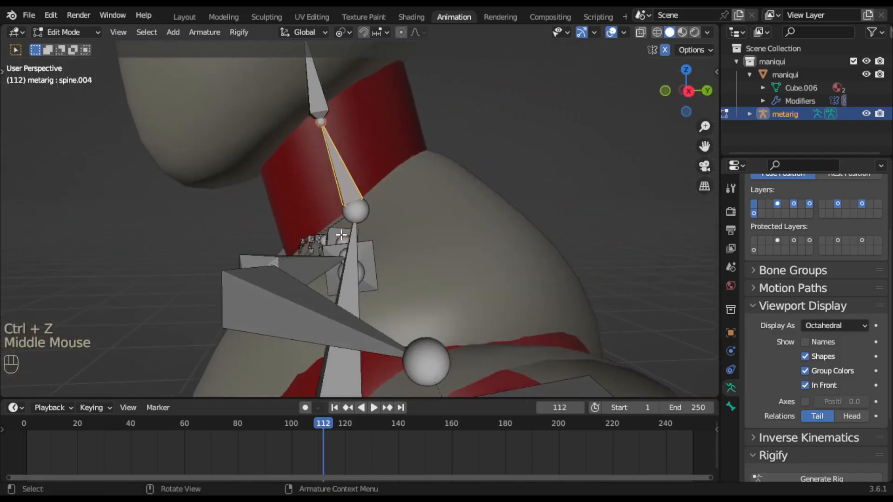
click(362, 213)
key(f)
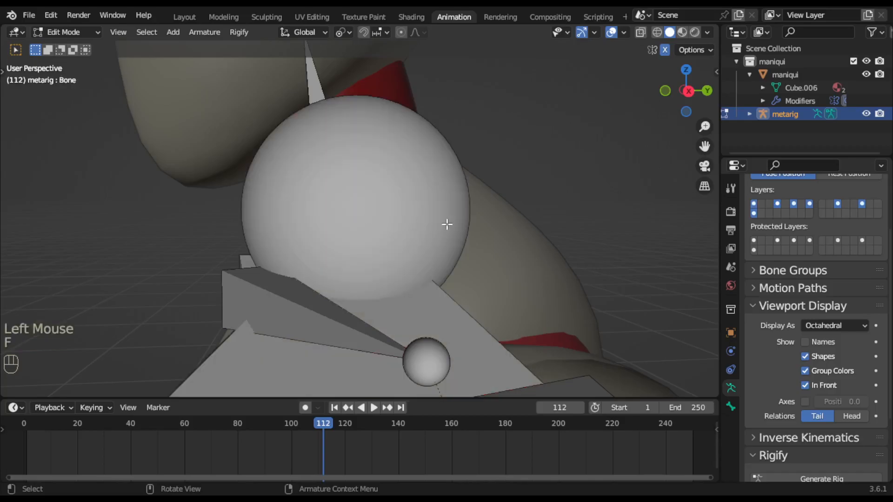
key(ctrl+z)
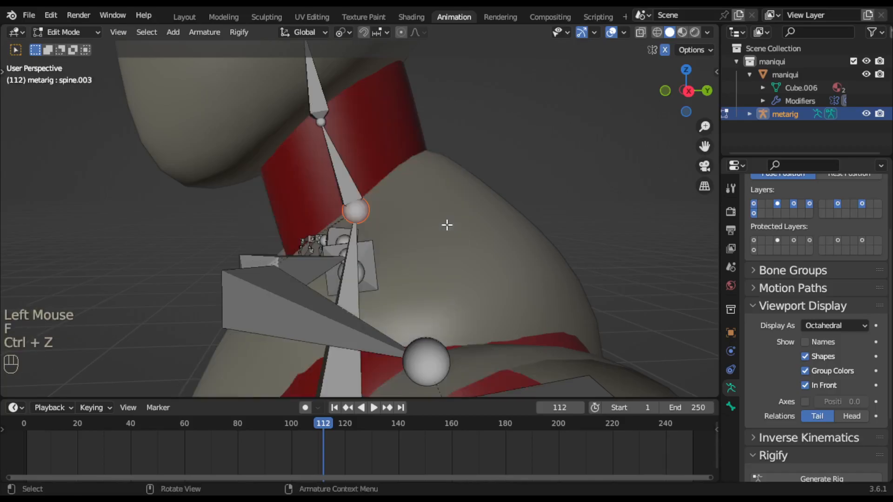
Try moving the tips of spine.003 and spine.004 backward one at a time, and undo both moves.
key(g)
click(501, 225)
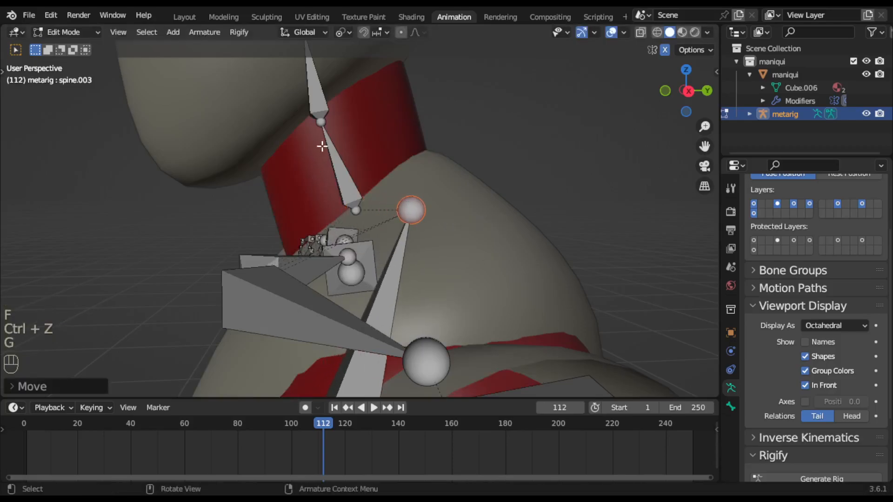
click(322, 124)
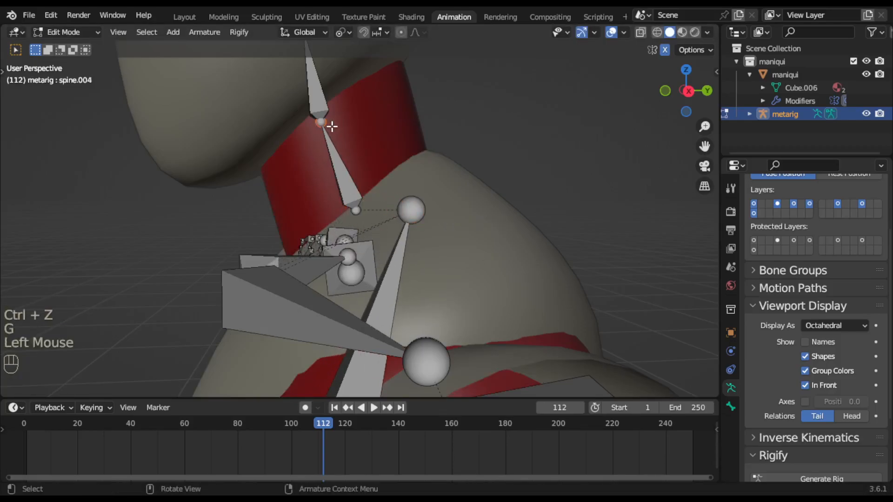
key(f)
key(ctrl+z)
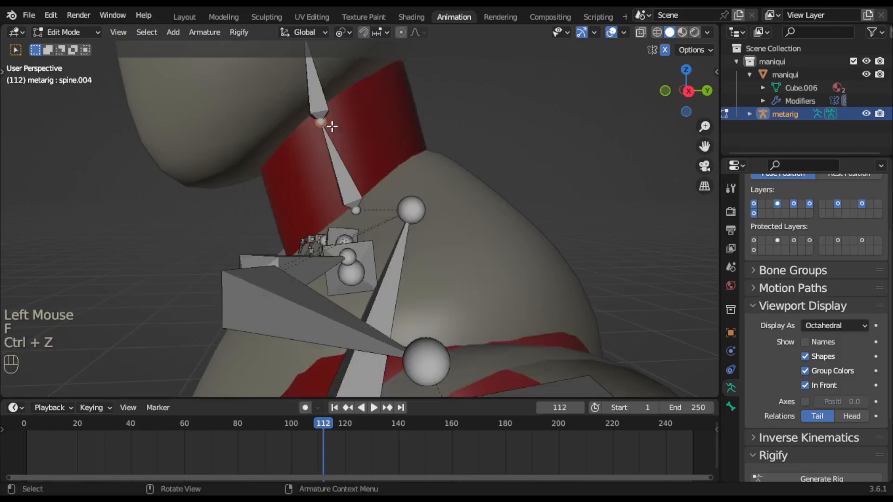
key(g)
click(419, 120)
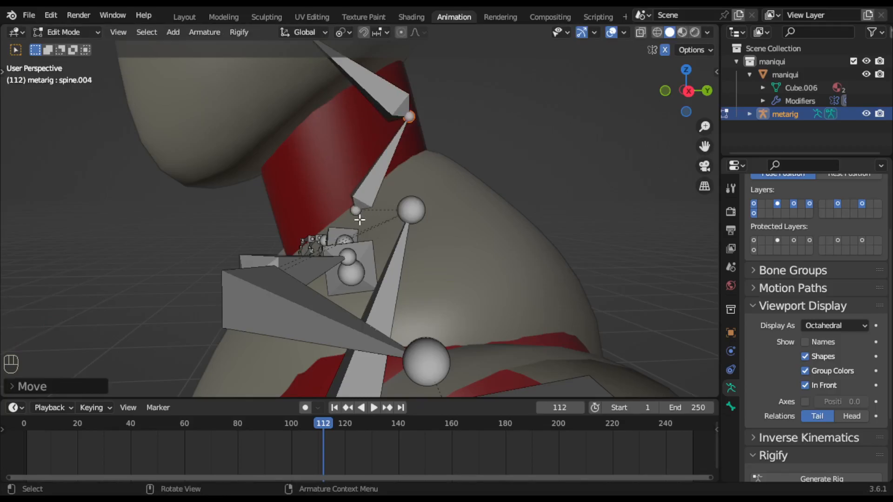
key(ctrl+z)
key(ctrl+z)
key(ctrl+z)
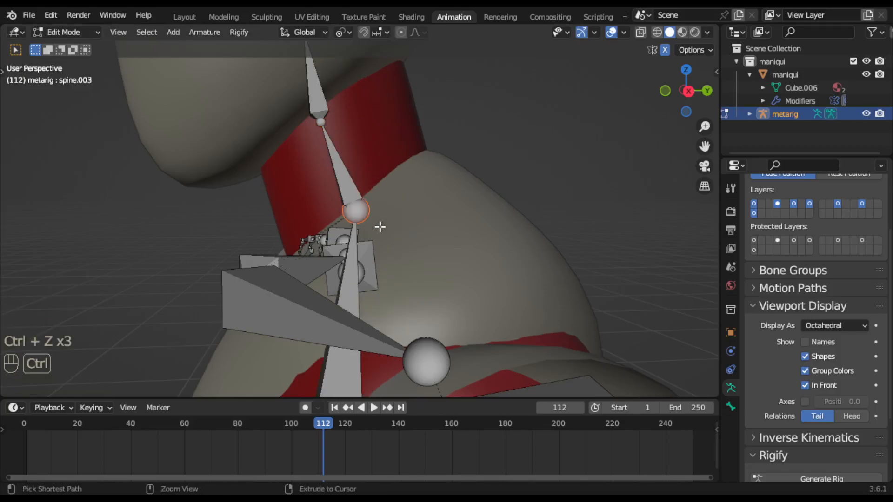
Move the shared joint between spine.003 and spine.004 about 0.016 m back and down, and lower it another 0.014 m or so along global Z.
drag(331, 195, 407, 231)
key(g)
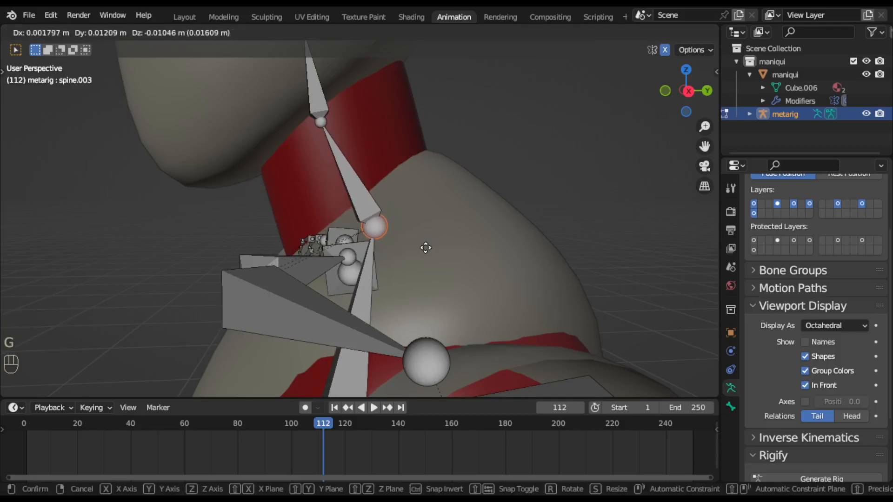
click(425, 247)
key(KP_1)
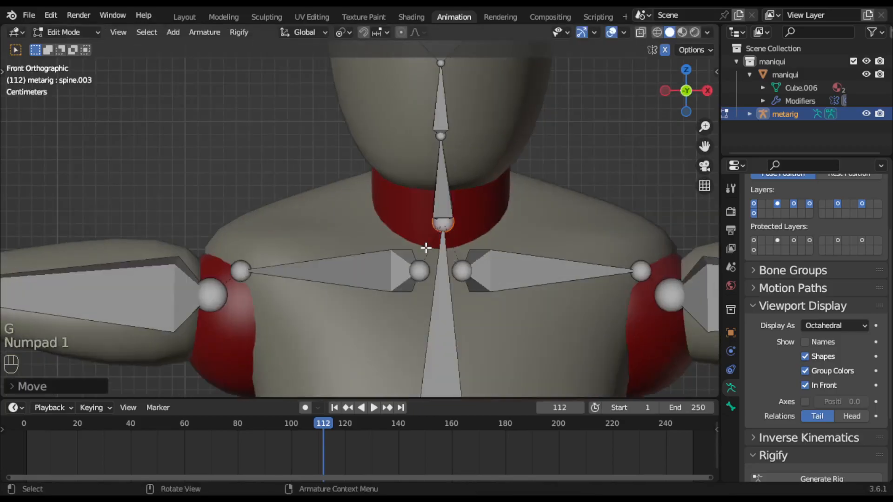
key(g)
key(z)
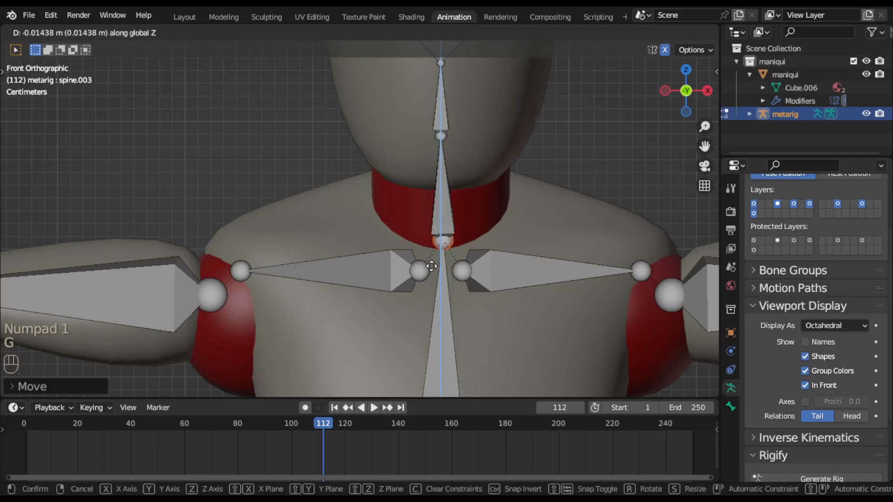
click(432, 268)
In the side view with X-ray on, move the neck's base joint about 0.018 m up and slightly forward.
key(KP_3)
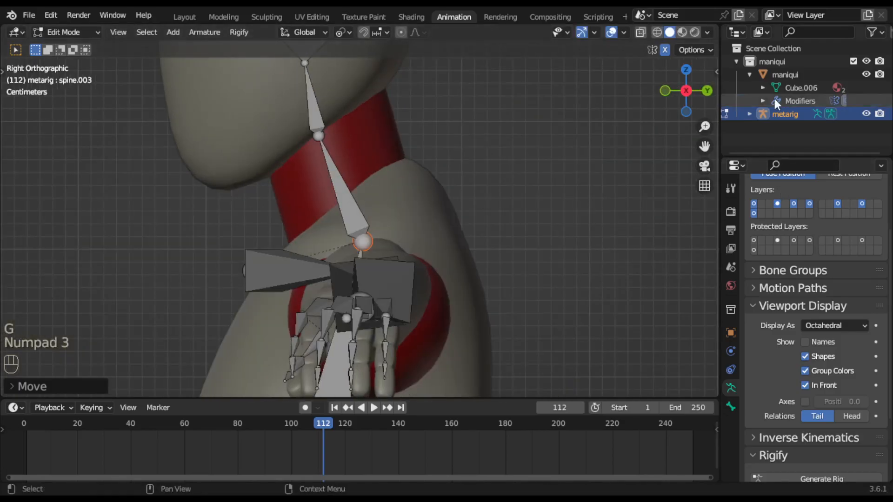
click(640, 32)
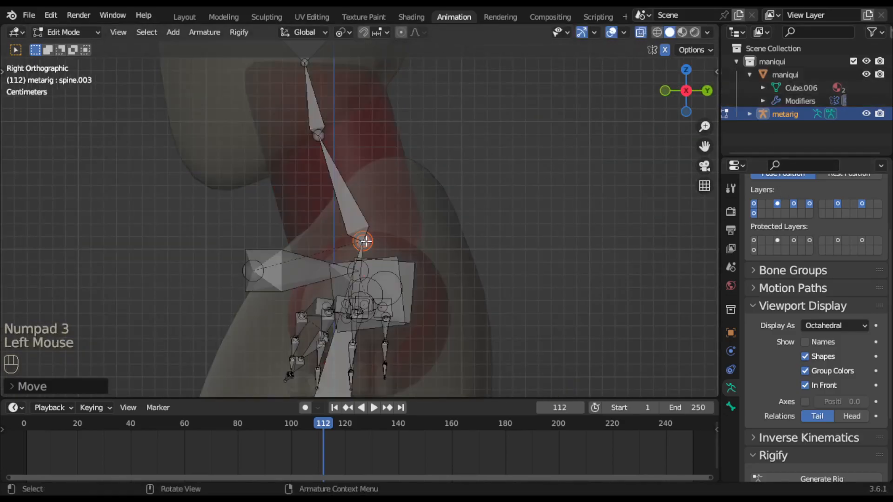
key(g)
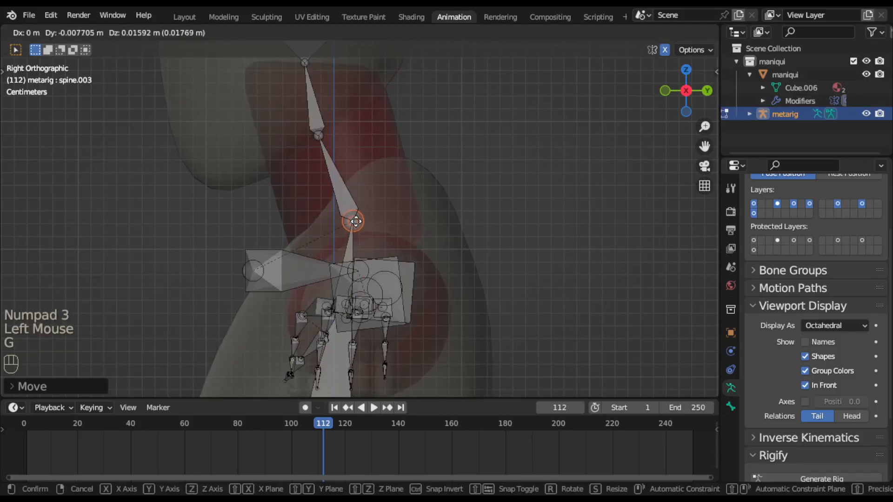
click(356, 223)
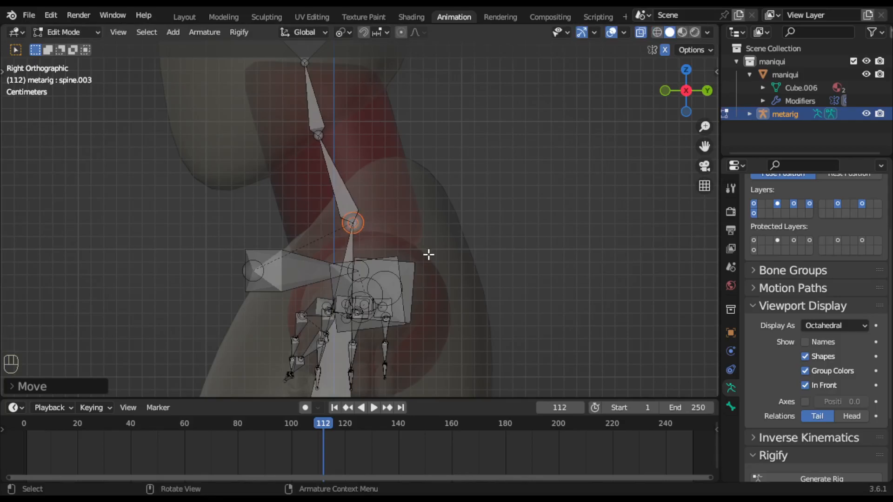
Move the joint between the two neck bones down and back, toward the middle of the red neck piece.
shift+middle_drag(515, 292, 530, 255)
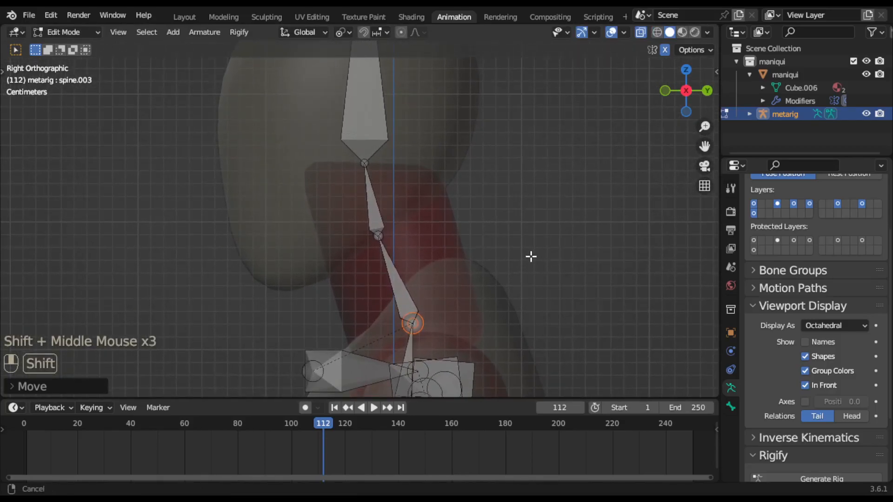
drag(358, 214, 400, 254)
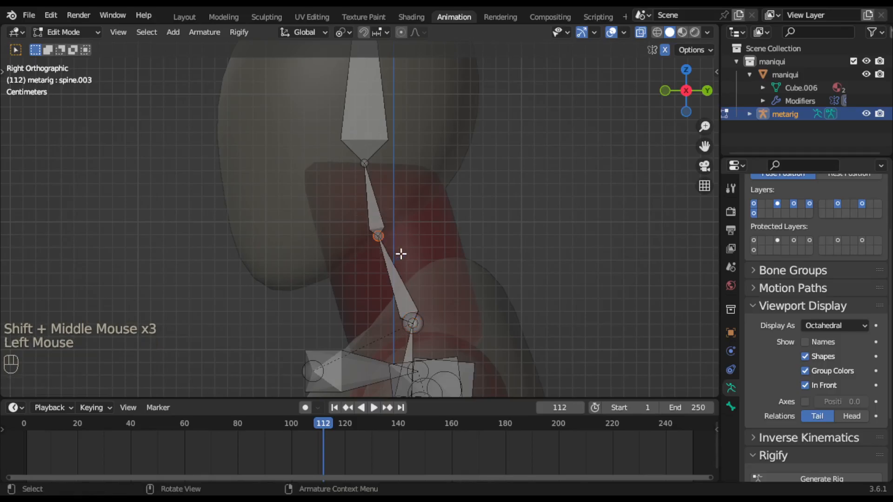
key(g)
click(413, 292)
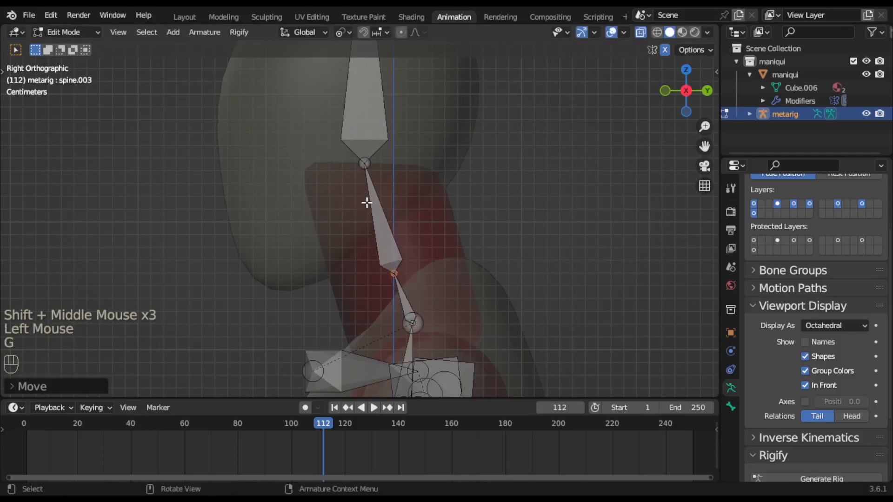
Lower the joint at the base of the head bone about 0.06 m into the red neck piece, and nudge it slightly back and up.
drag(350, 148, 379, 184)
key(g)
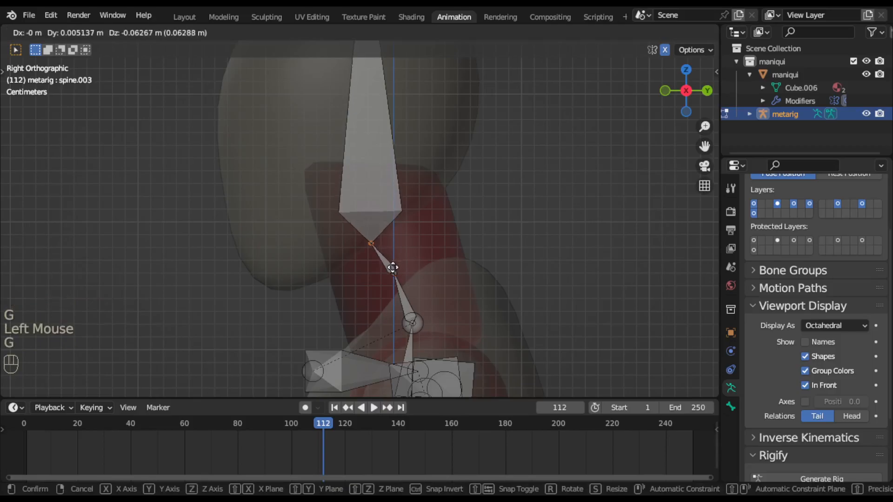
click(391, 266)
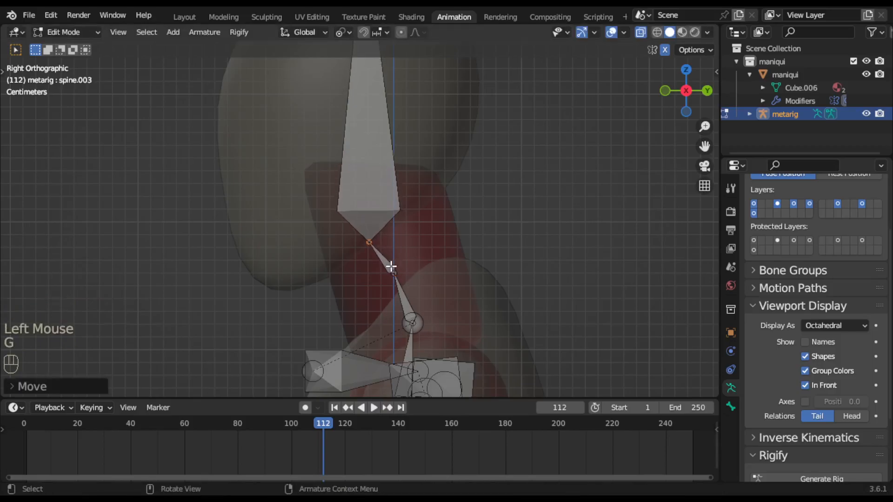
key(g)
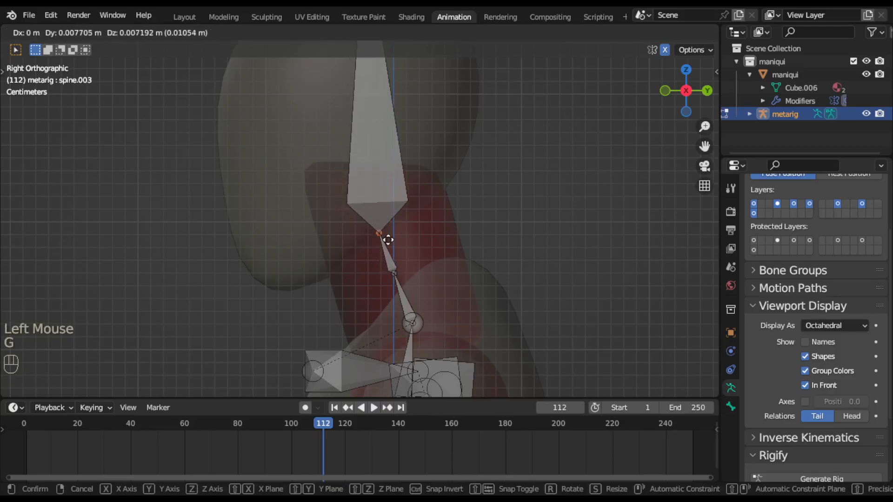
click(397, 261)
Nudge the joint between the two neck bones slightly down and back.
click(395, 273)
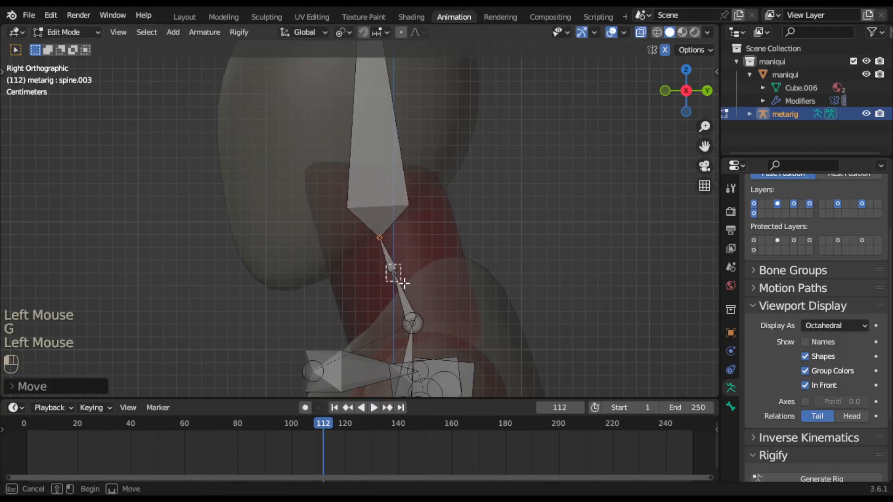
key(g)
click(413, 290)
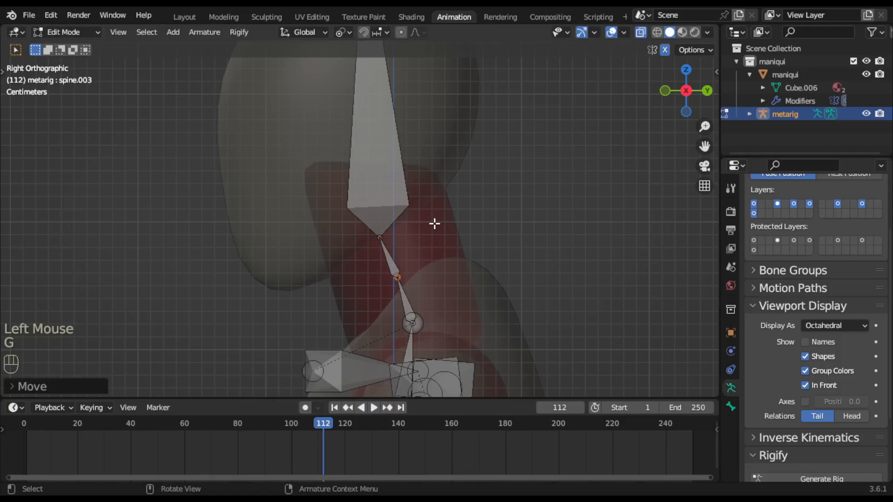
Lower the tip of the head bone about 0.03 m and slightly forward, to the crown of the mannequin's head.
scroll(442, 184, down, 3)
shift+middle_drag(442, 184, 438, 283)
click(349, 86)
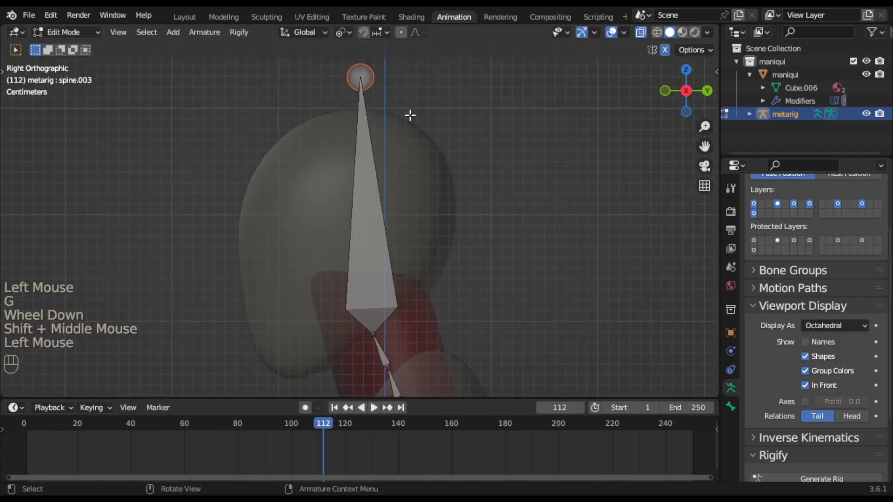
key(g)
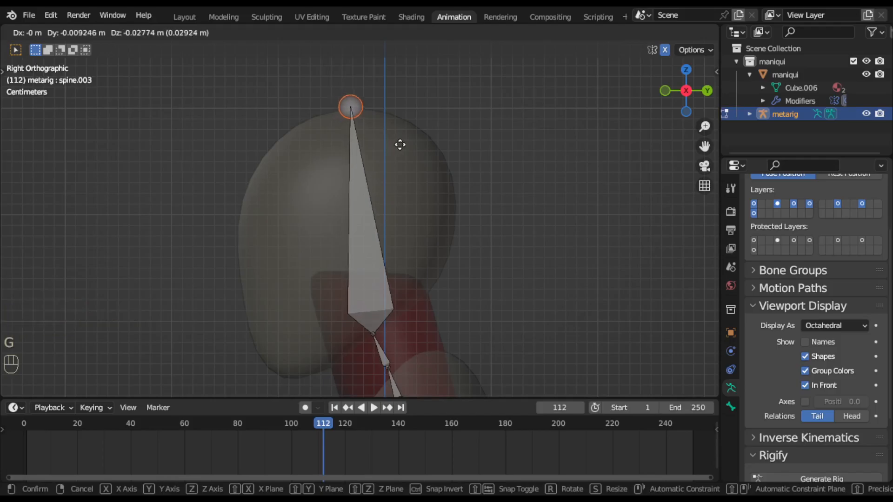
click(399, 145)
Nudge the joint at the base of the head bone about 0.004 m down and forward.
click(357, 328)
key(g)
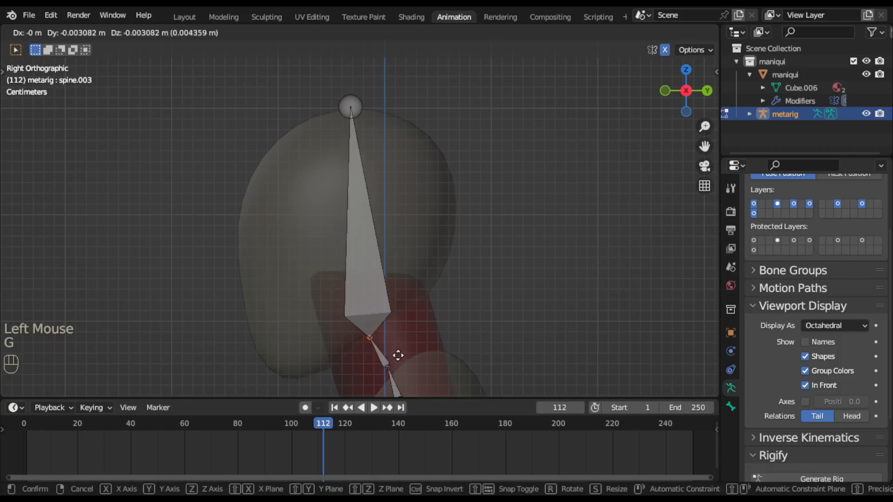
click(398, 355)
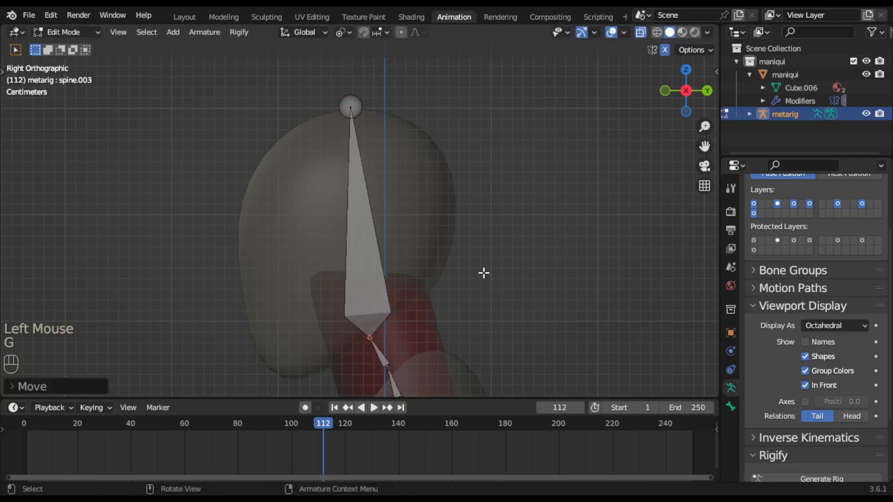
Nudge the tip of the head bone slightly forward on the crown of the head.
click(342, 94)
key(g)
key(g)
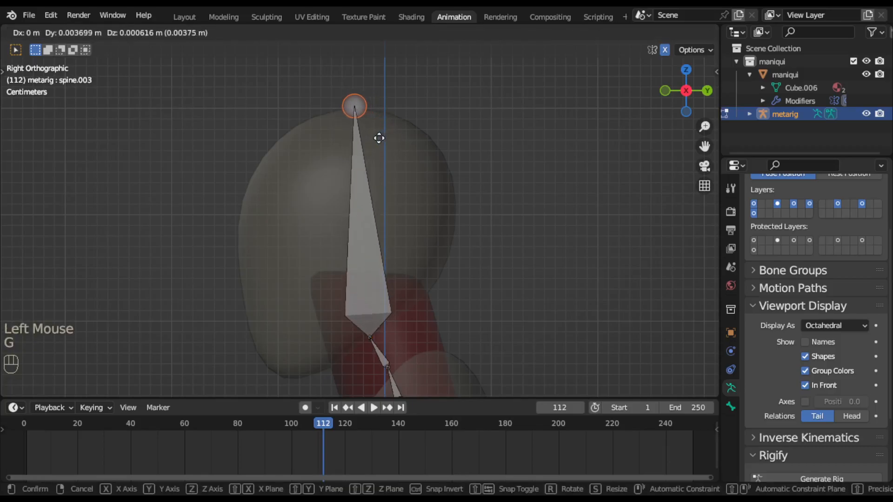
click(373, 140)
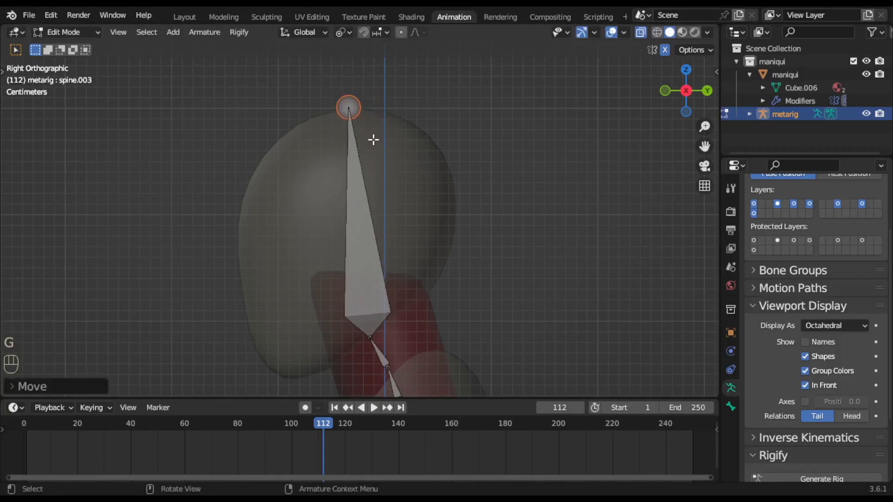
In the front view, move the left shoulder bone's inner end about 0.035 m up and slightly outward, level with the neck's base.
key(KP_1)
scroll(400, 305, down, 3)
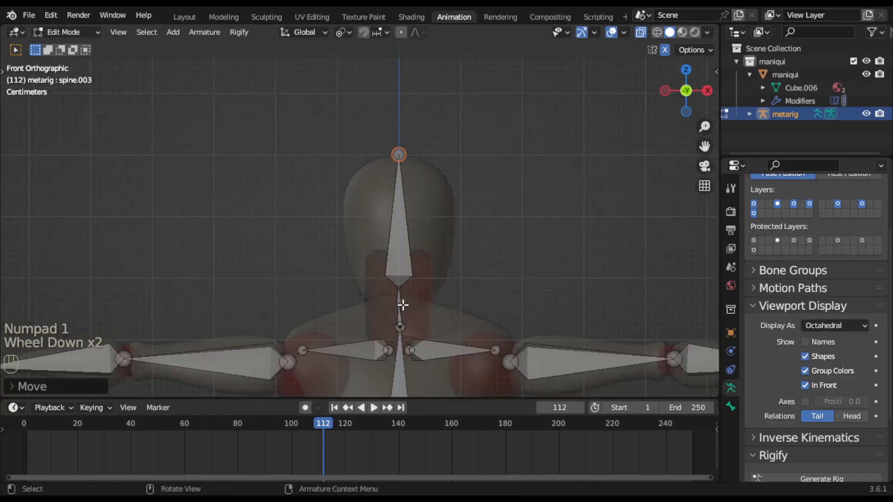
scroll(421, 326, up, 1)
scroll(418, 337, up, 1)
shift+middle_drag(437, 343, 463, 207)
click(418, 268)
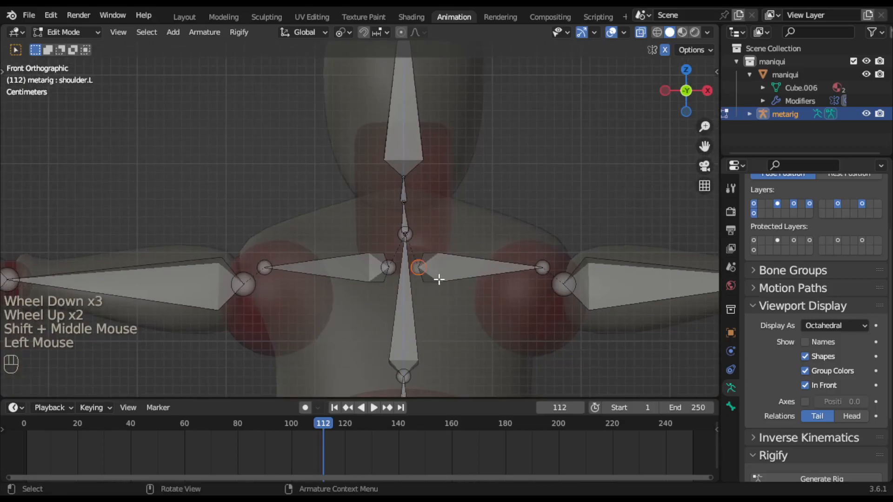
key(g)
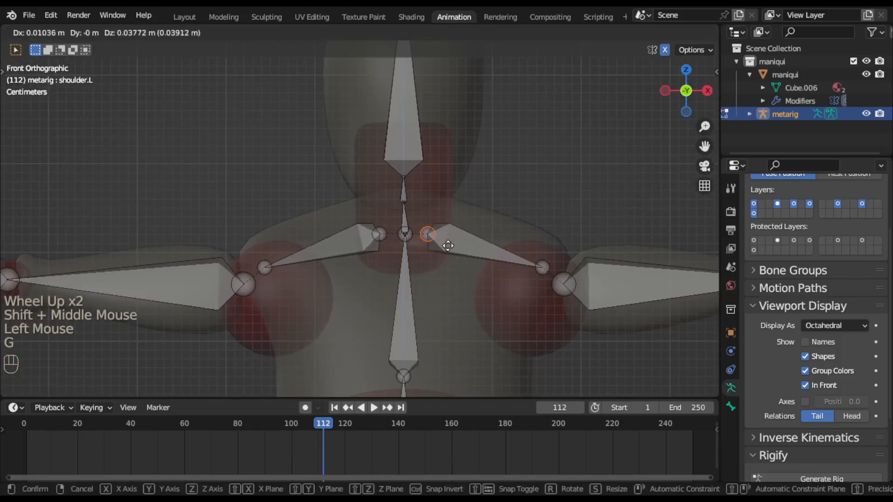
click(448, 251)
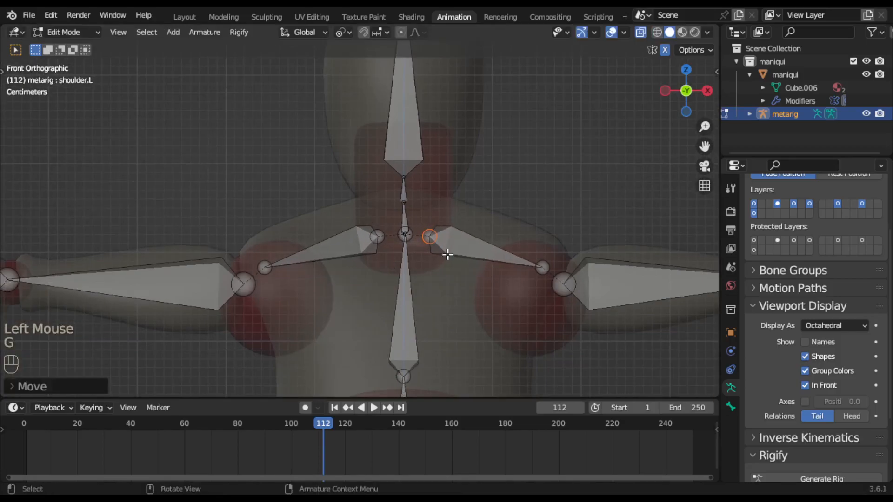
Raise the left shoulder bone's outer end about 0.018 m toward the top of the shoulder.
click(540, 268)
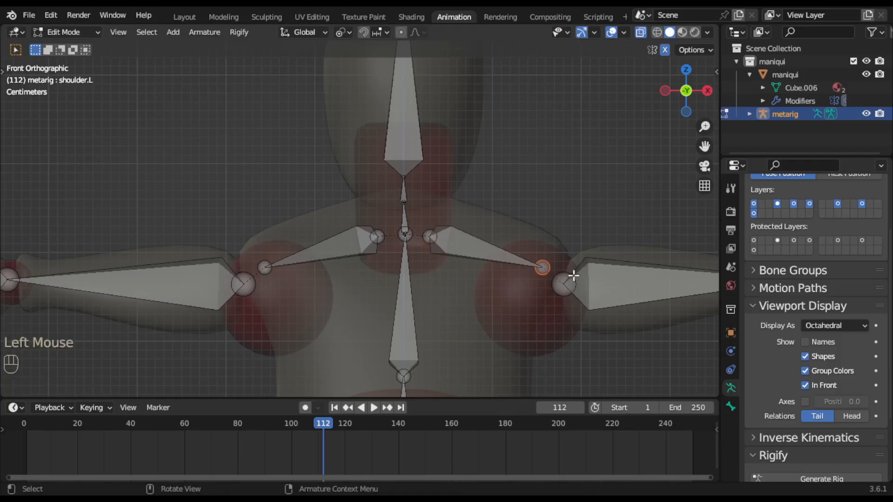
key(g)
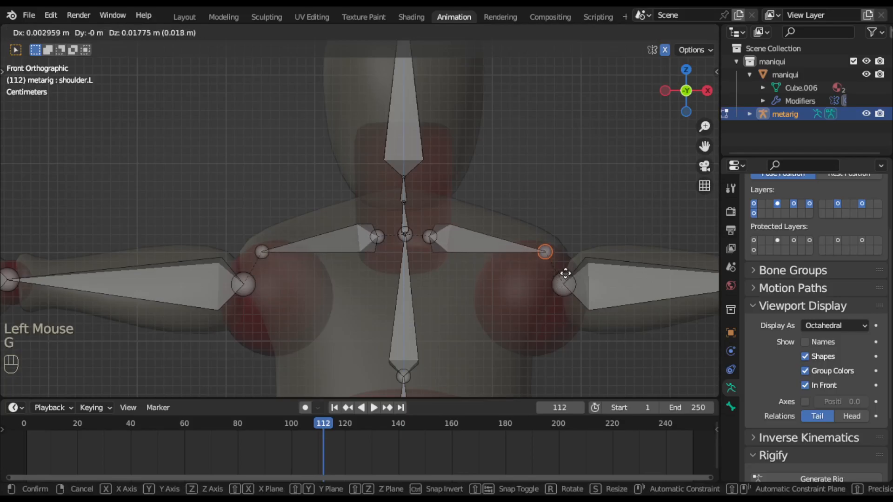
click(564, 274)
Nudge the left shoulder bone's inner end about 0.009 m up and outward.
click(432, 237)
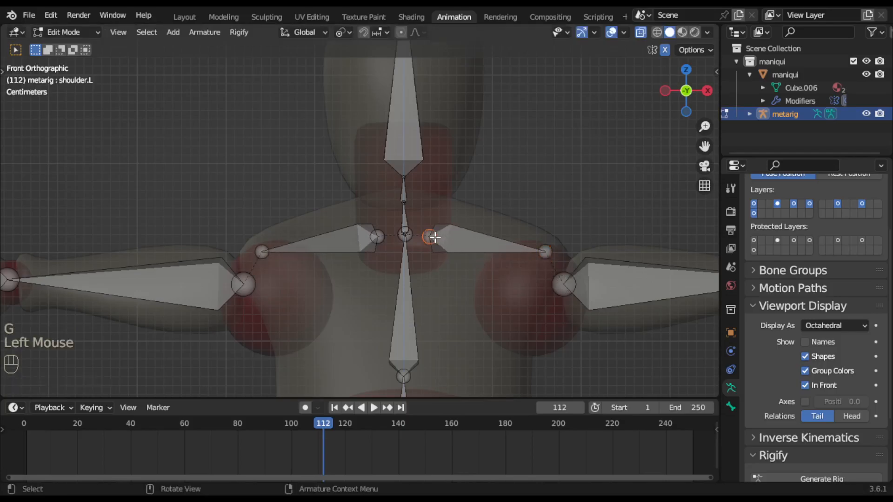
key(g)
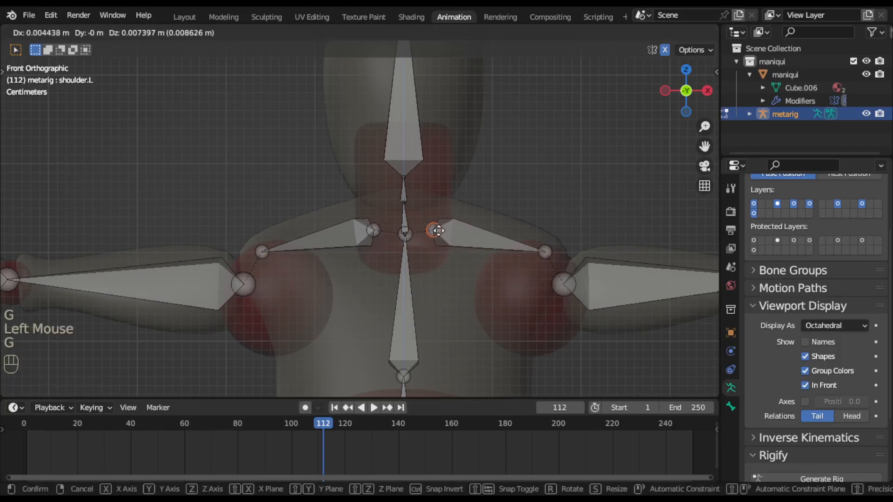
click(441, 229)
Turn X-ray off and, in the top view, move the left shoulder bone's inner end about 0.09 m back.
key(KP_7)
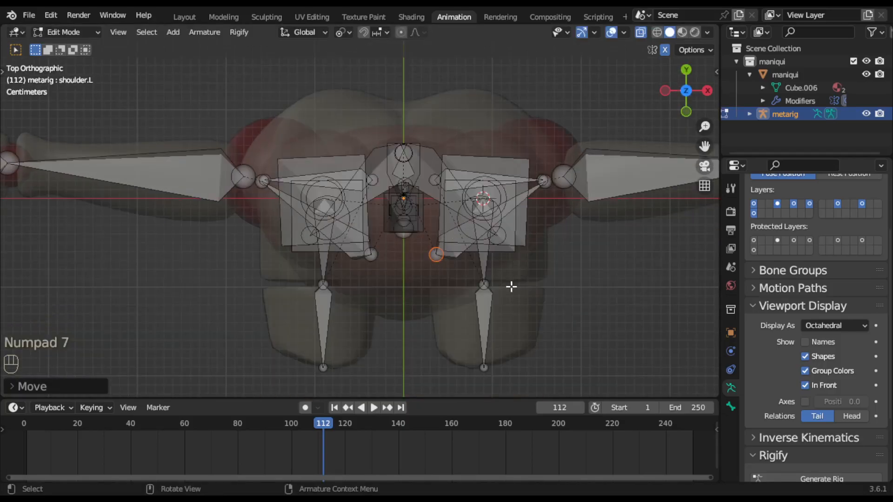
click(641, 32)
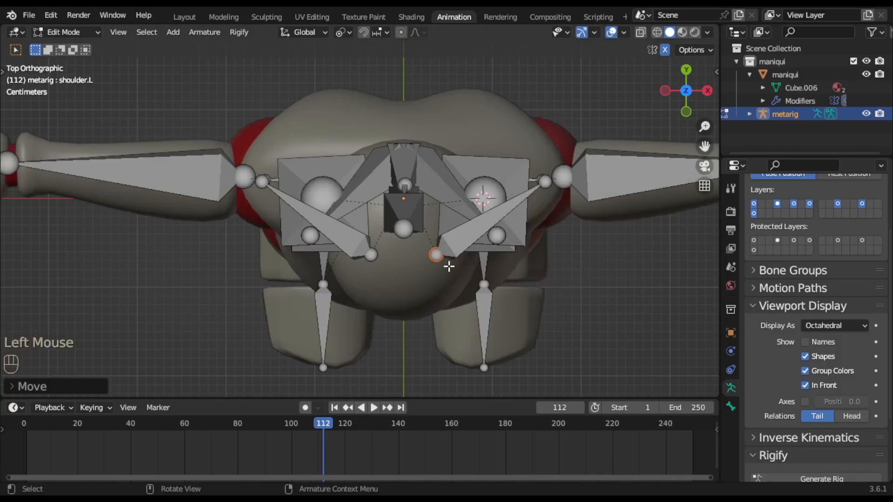
key(g)
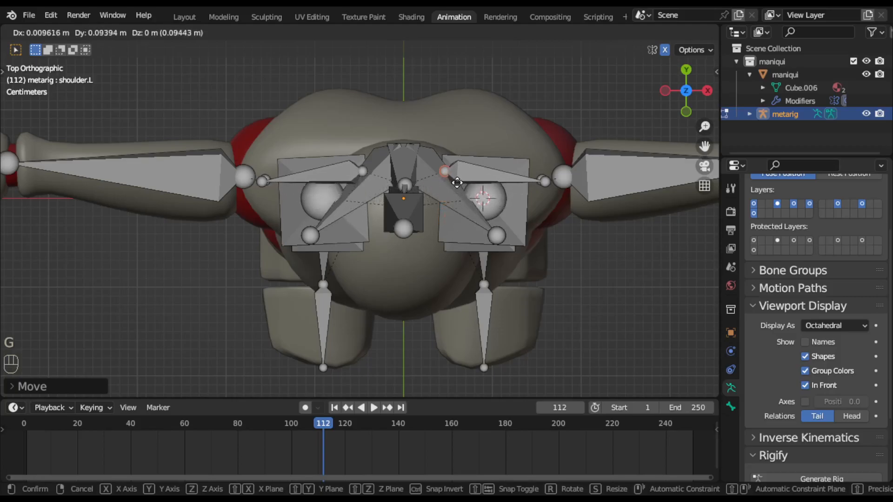
click(457, 187)
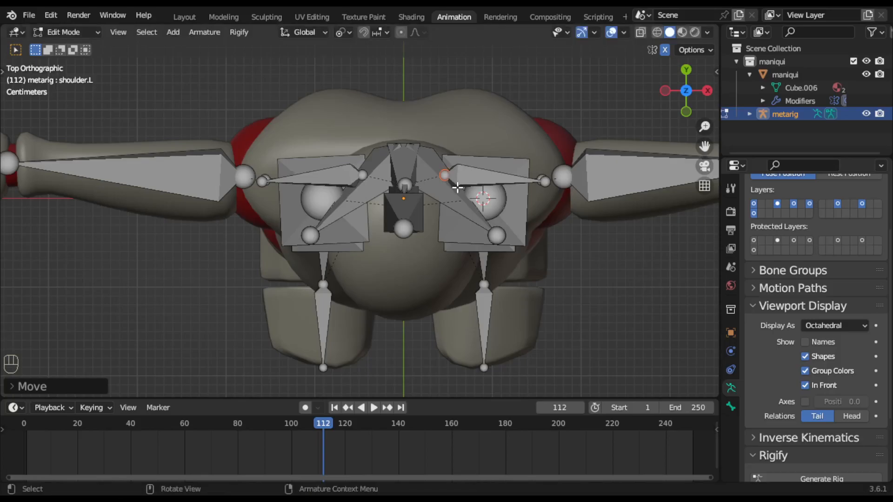
Check the shoulder bone in the side view and nudge its inner end slightly forward in the top view.
key(KP_1)
key(KP_3)
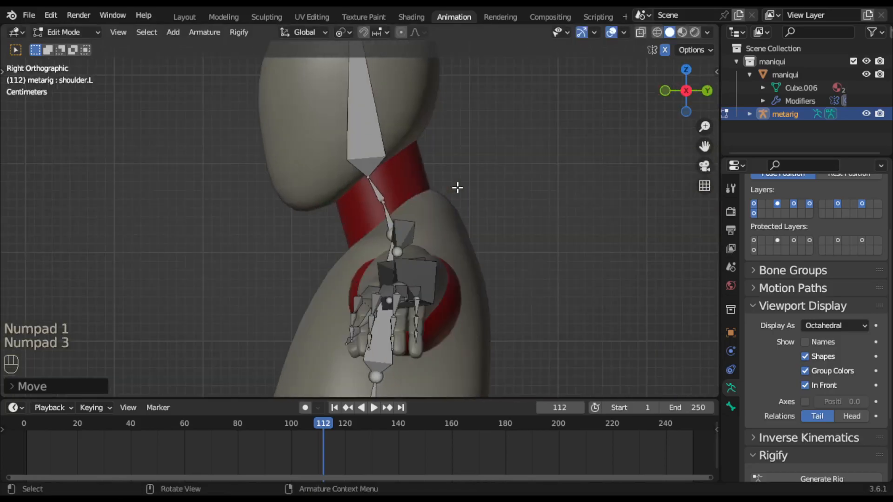
key(KP_7)
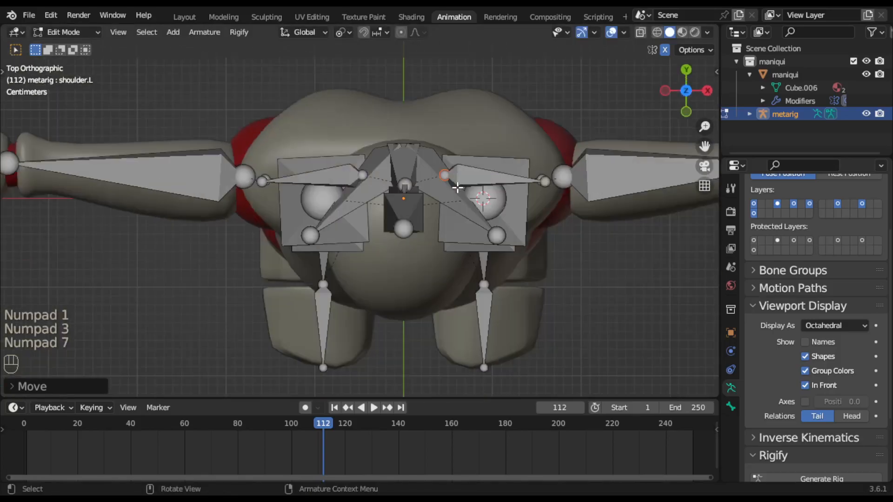
key(g)
click(458, 188)
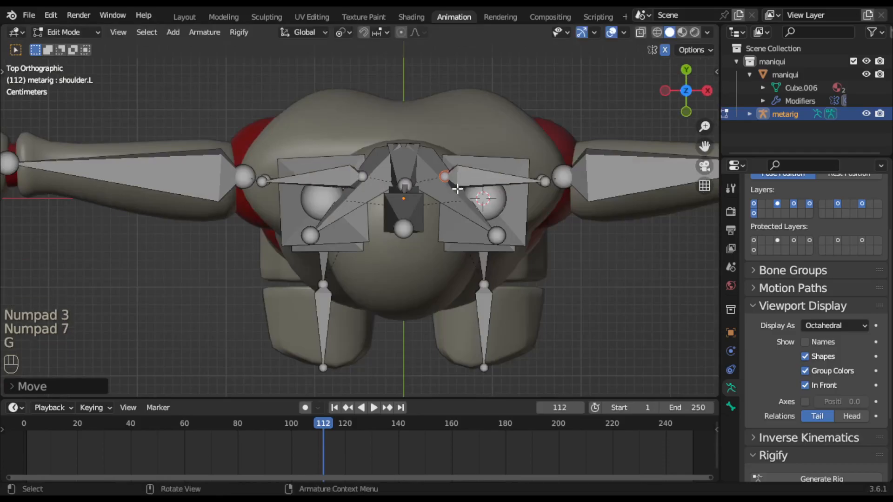
key(KP_3)
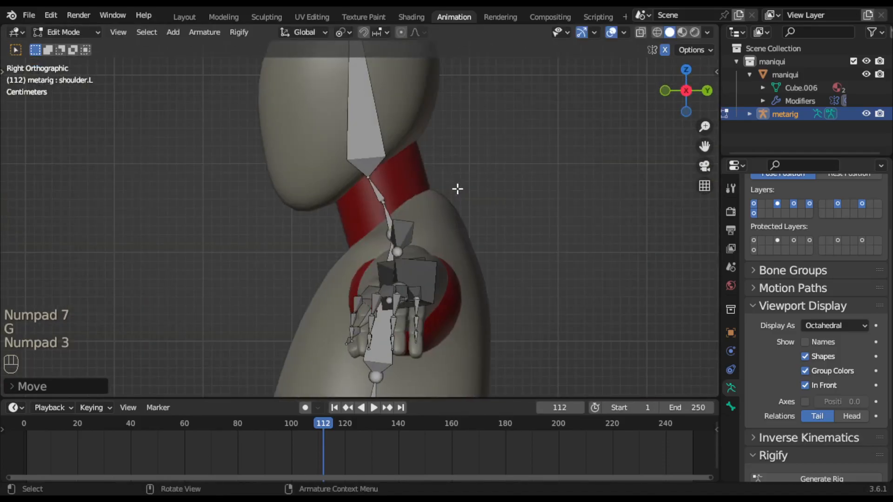
In the mannequin's mesh, select the linked geometry of the red left shoulder joint and snap the 3D cursor to it.
middle_drag(461, 211, 582, 228)
scroll(579, 232, down, 1)
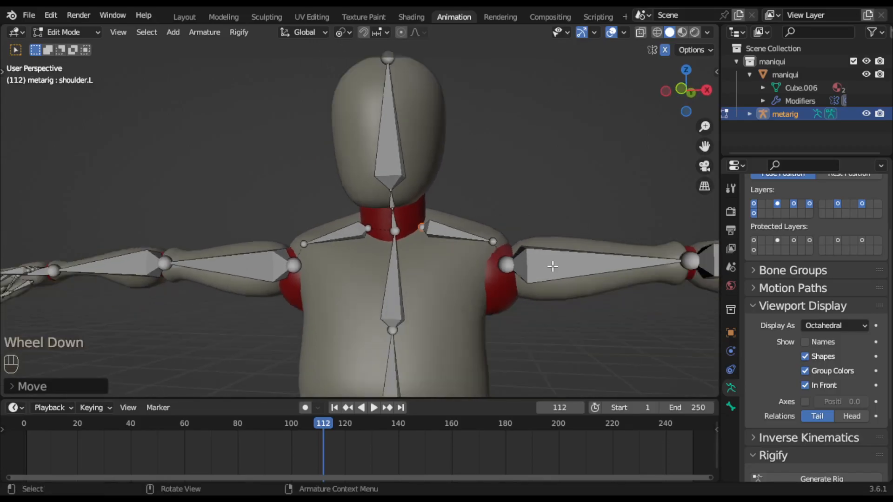
key(Tab)
click(539, 284)
shift+middle_drag(540, 284, 451, 279)
middle_drag(596, 302, 362, 240)
scroll(234, 293, up, 1)
key(Tab)
click(302, 248)
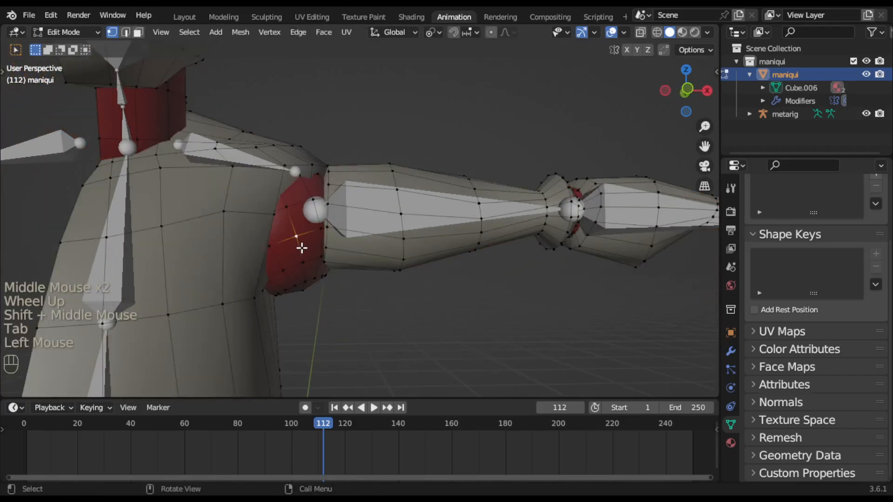
key(l)
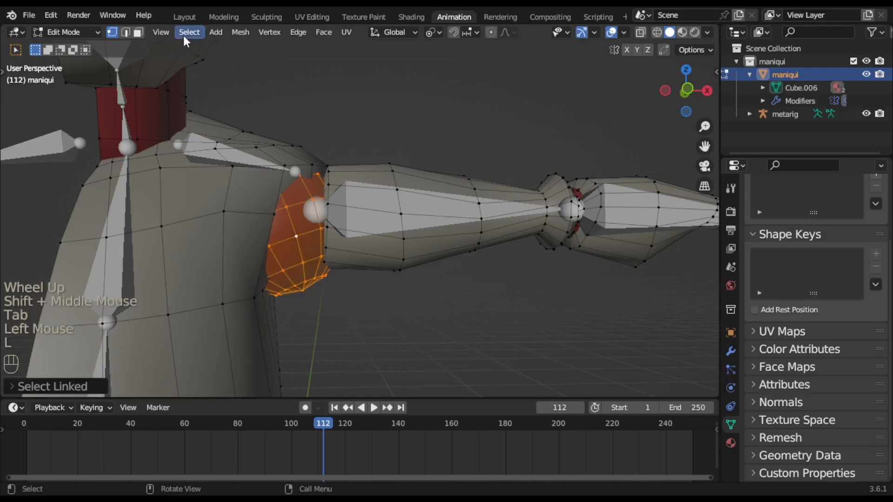
click(244, 32)
mouse_move(258, 92)
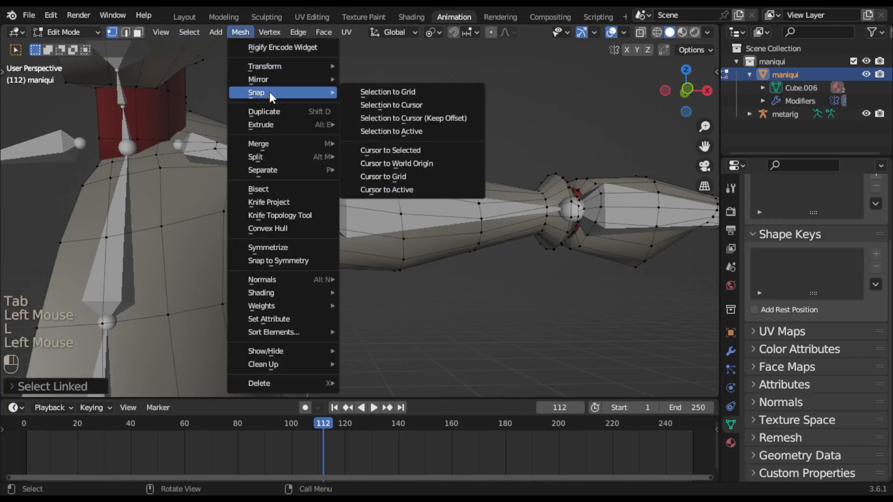
click(391, 150)
Edit the meta-rig and snap the left upper arm bone to the 3D cursor at the center of the shoulder joint.
key(Tab)
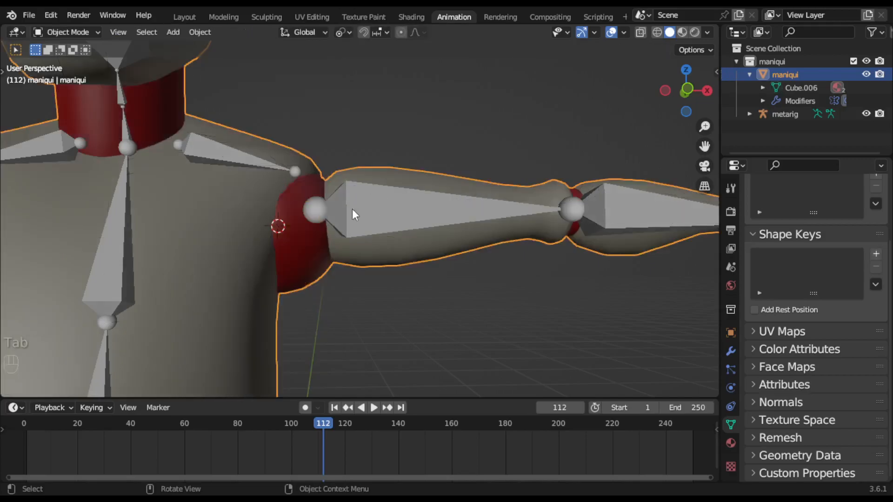
click(314, 211)
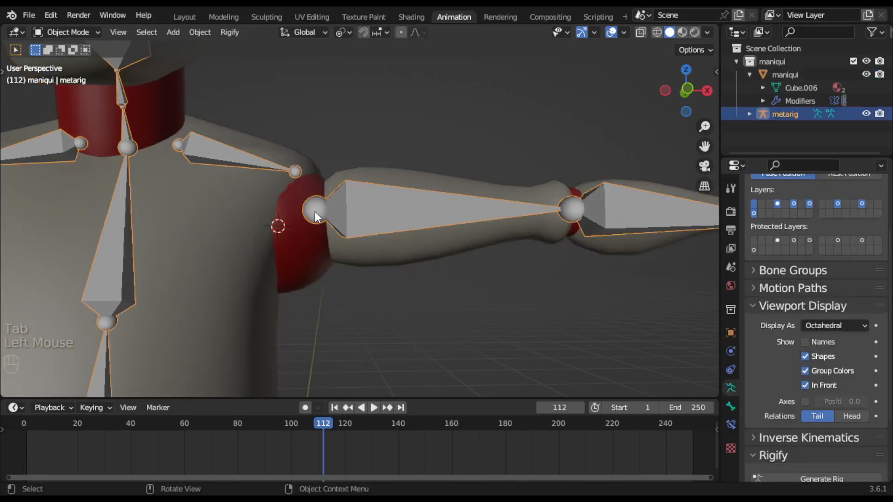
key(Tab)
click(315, 212)
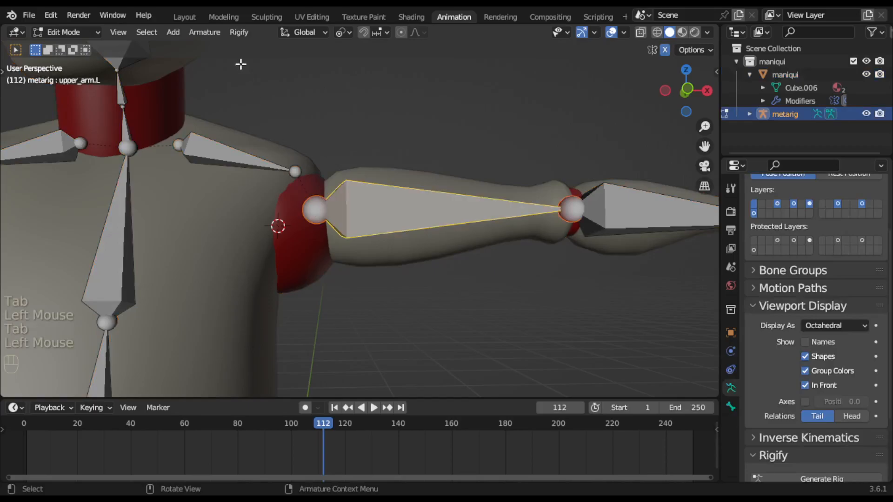
click(195, 31)
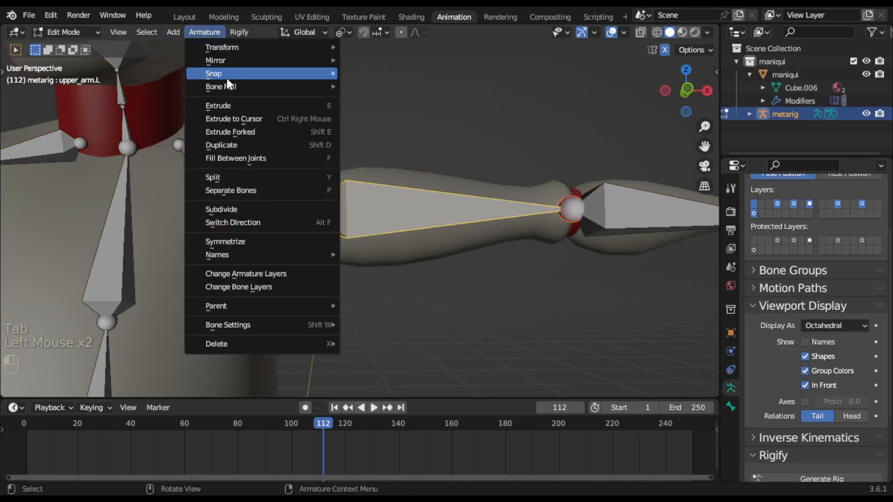
mouse_move(227, 74)
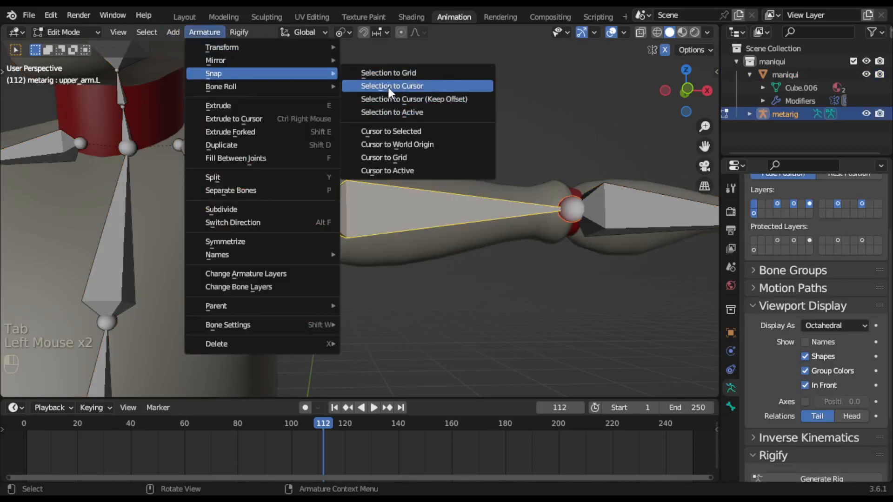
click(389, 87)
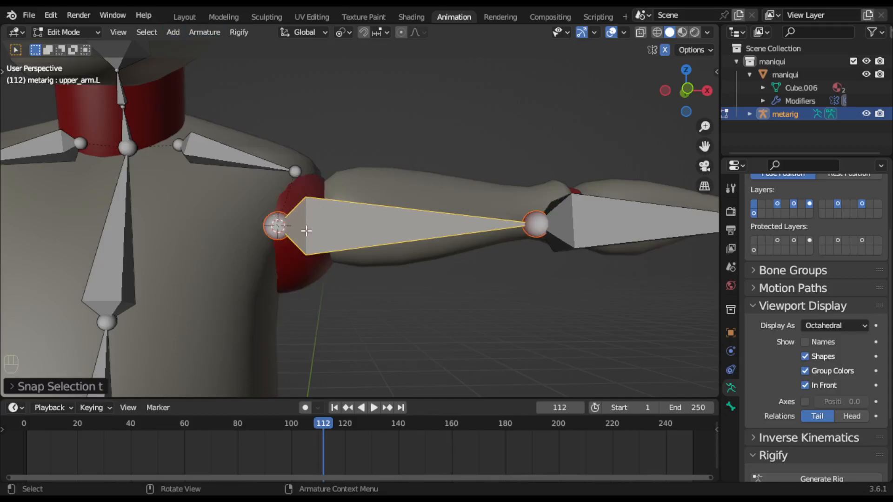
In the mannequin's mesh, select the linked geometry of the red left elbow joint and snap the 3D cursor to it.
key(Tab)
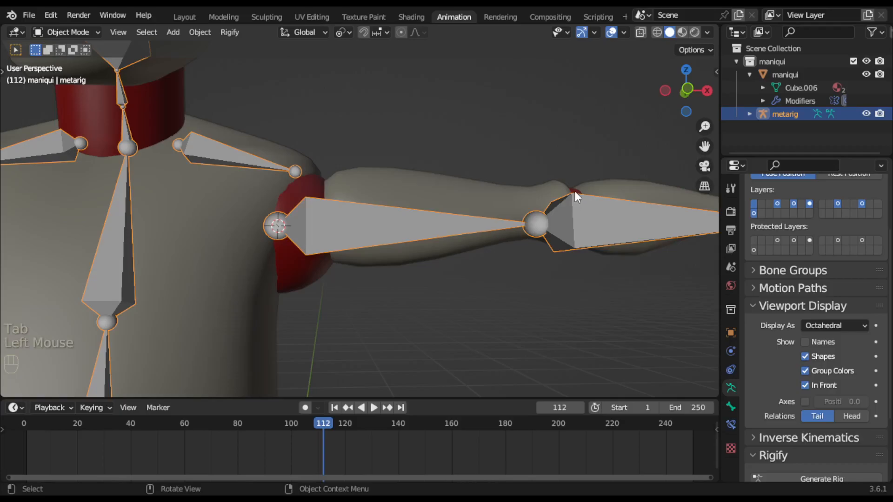
double_click(575, 191)
key(Tab)
click(575, 191)
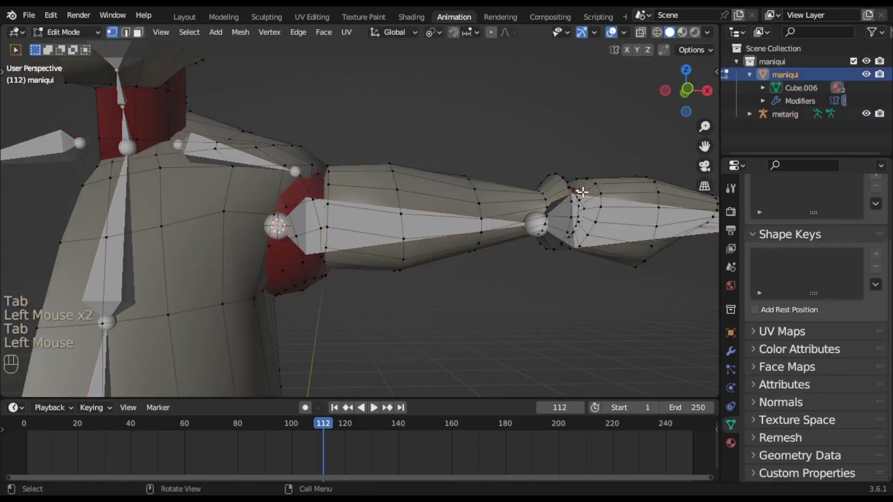
key(l)
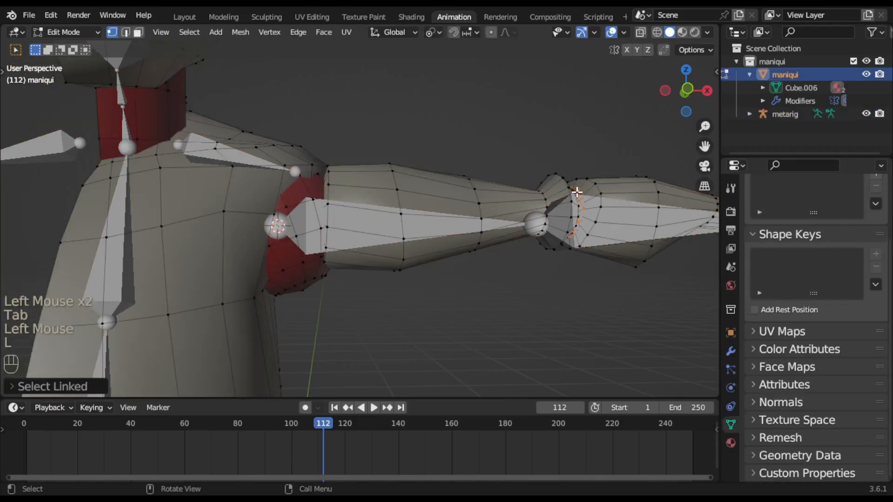
shift+middle_drag(614, 229, 215, 146)
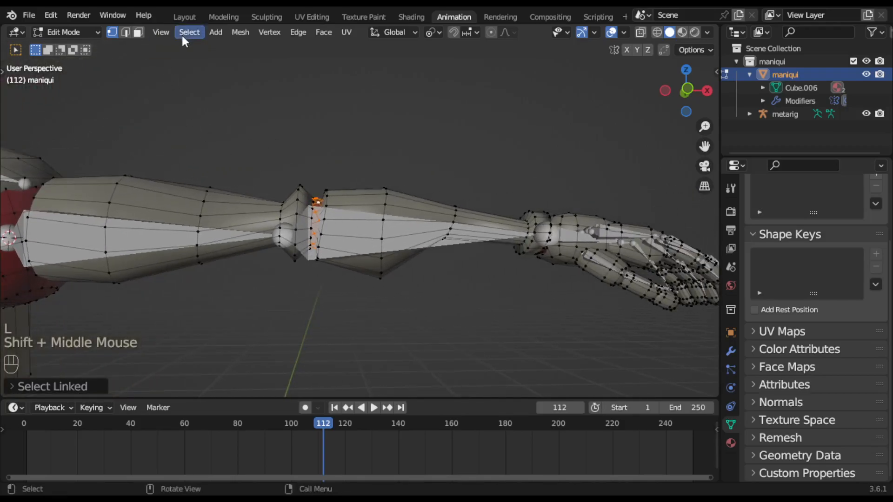
click(239, 31)
mouse_move(316, 93)
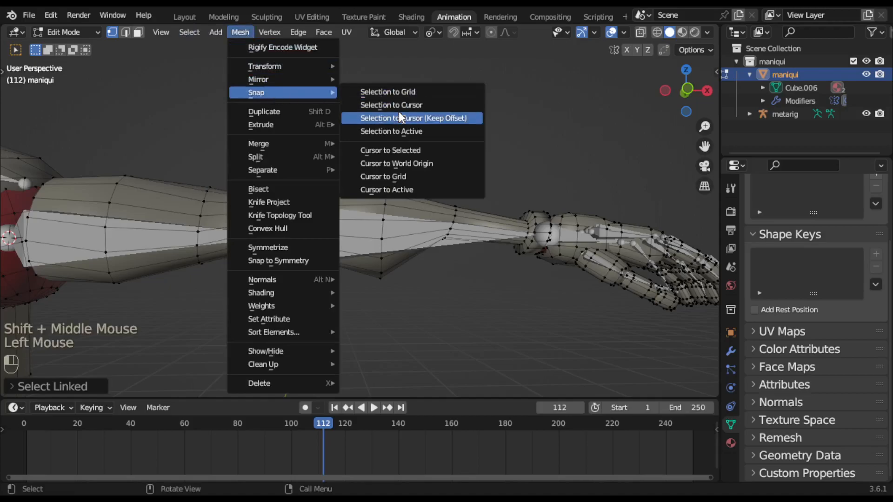
click(403, 151)
key(Tab)
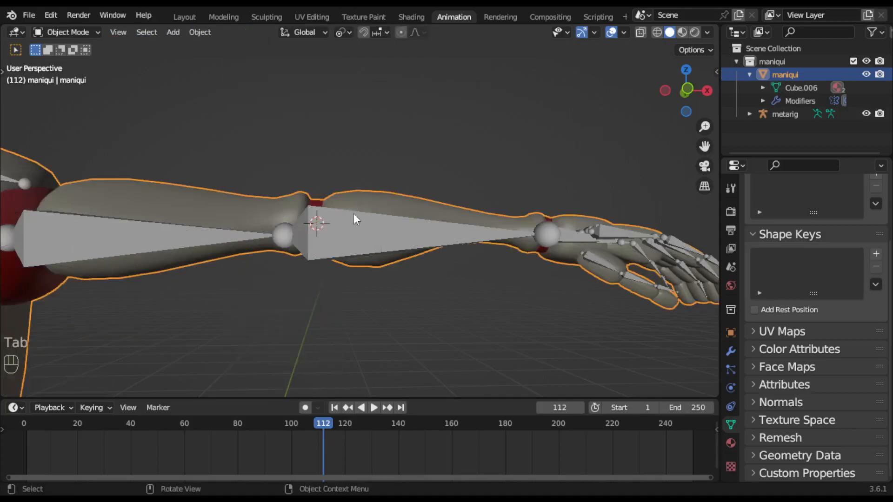
Edit the meta-rig and snap the joint between the left upper arm and forearm bones to the 3D cursor.
click(286, 236)
key(Tab)
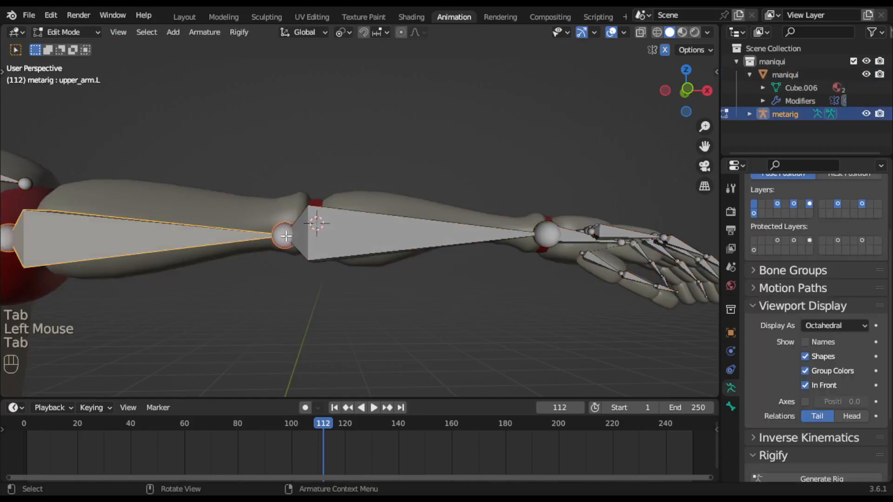
click(284, 235)
click(284, 236)
click(285, 235)
click(285, 236)
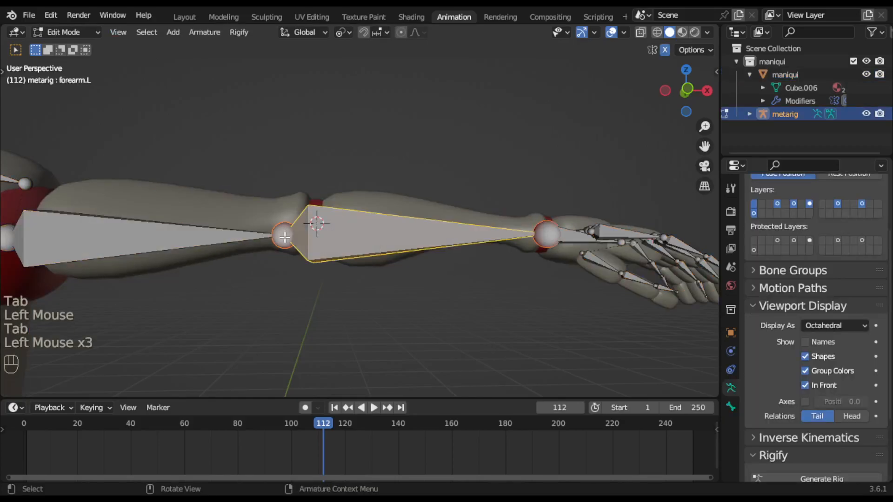
click(283, 238)
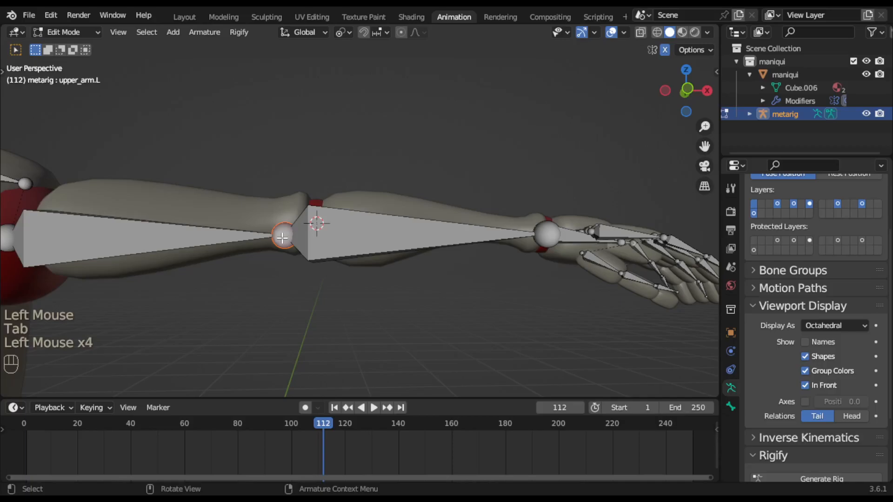
click(193, 31)
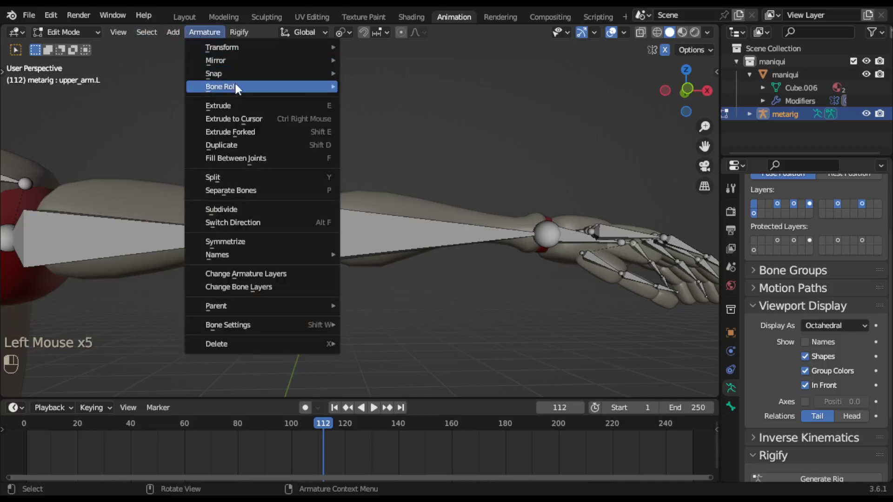
mouse_move(239, 74)
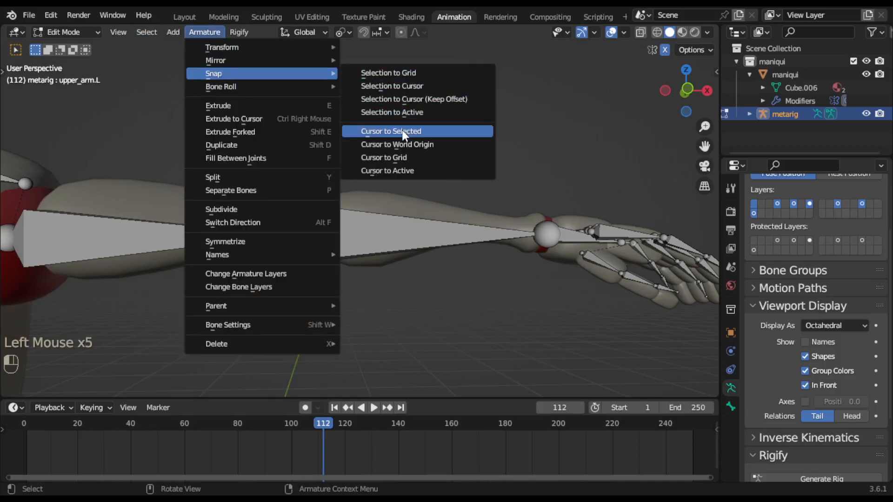
click(394, 85)
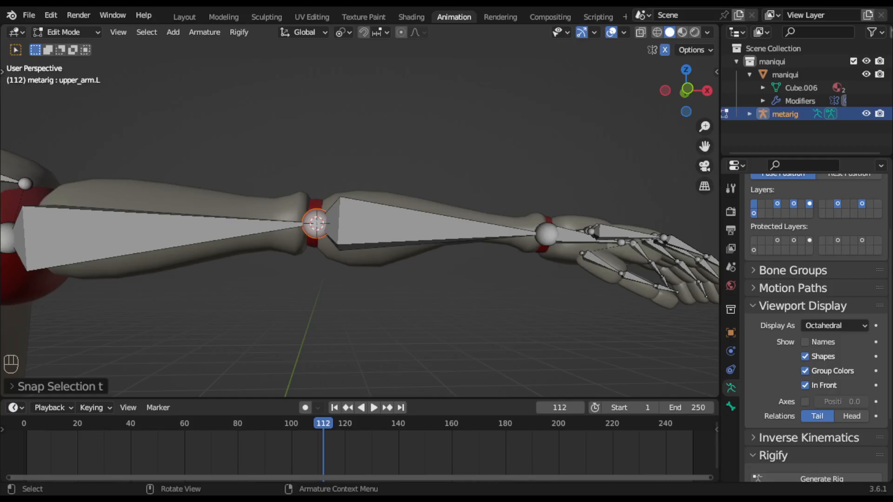
In the mannequin's mesh, select only the linked geometry of the red left wrist joint and snap the 3D cursor to it.
shift+middle_drag(502, 189, 386, 213)
key(Tab)
click(385, 213)
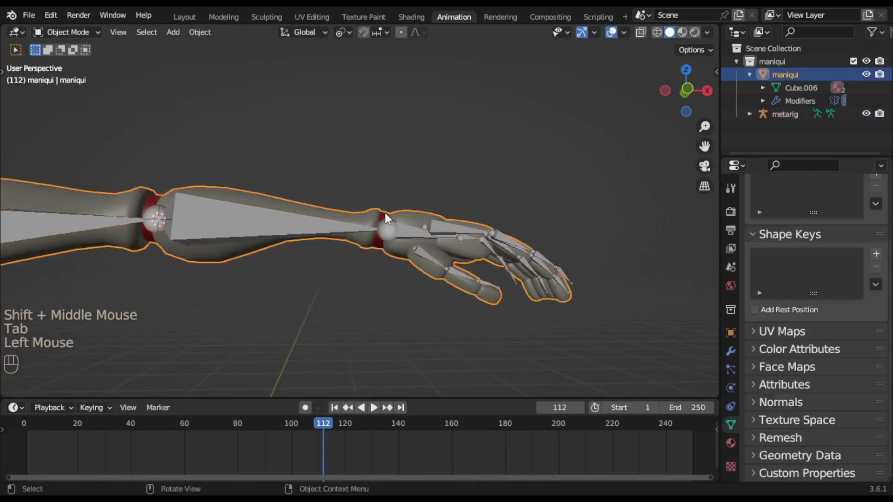
key(Tab)
click(385, 214)
scroll(405, 237, up, 4)
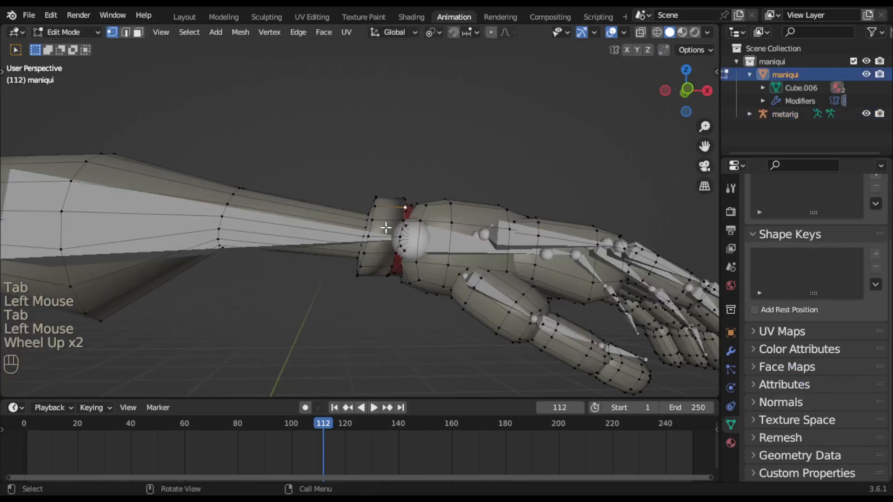
scroll(433, 221, down, 2)
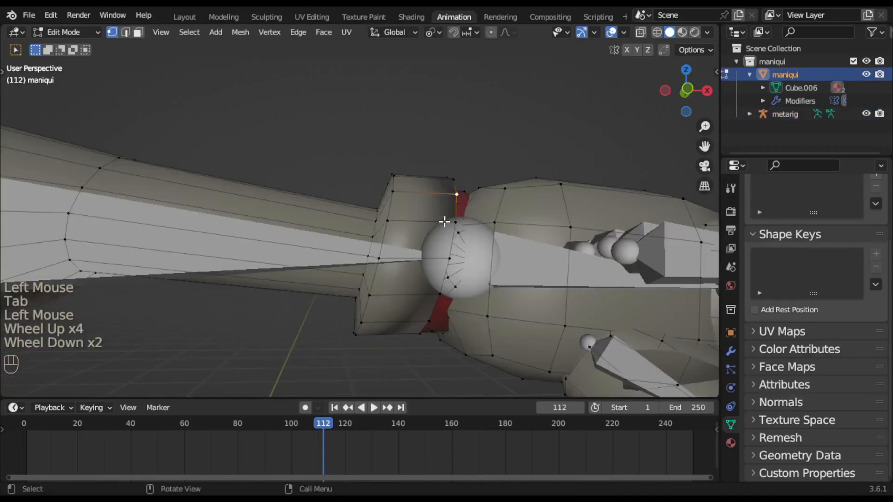
key(l)
click(464, 197)
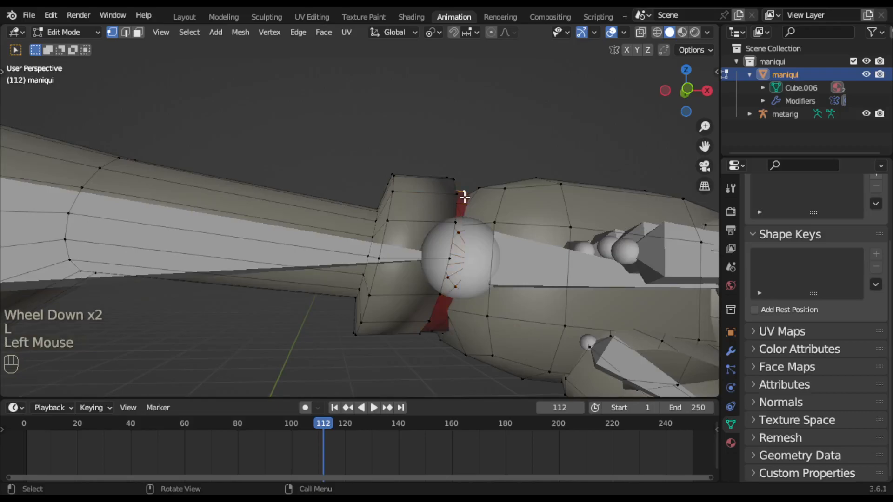
key(l)
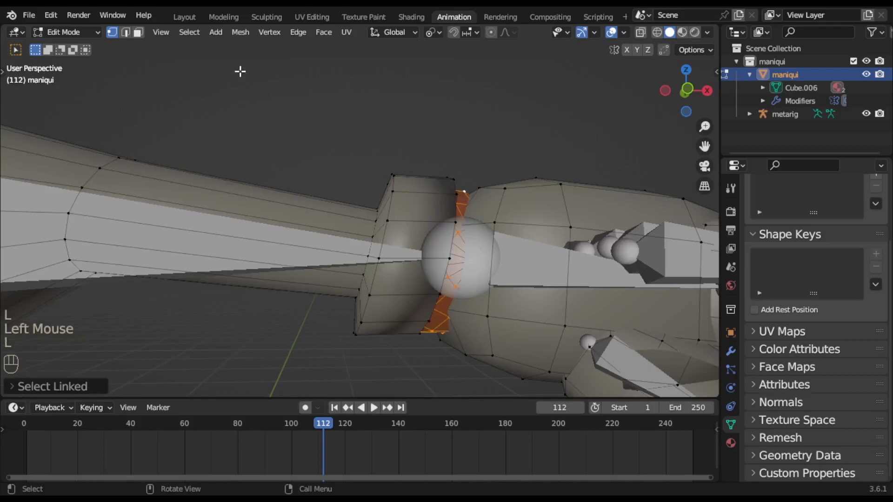
click(241, 33)
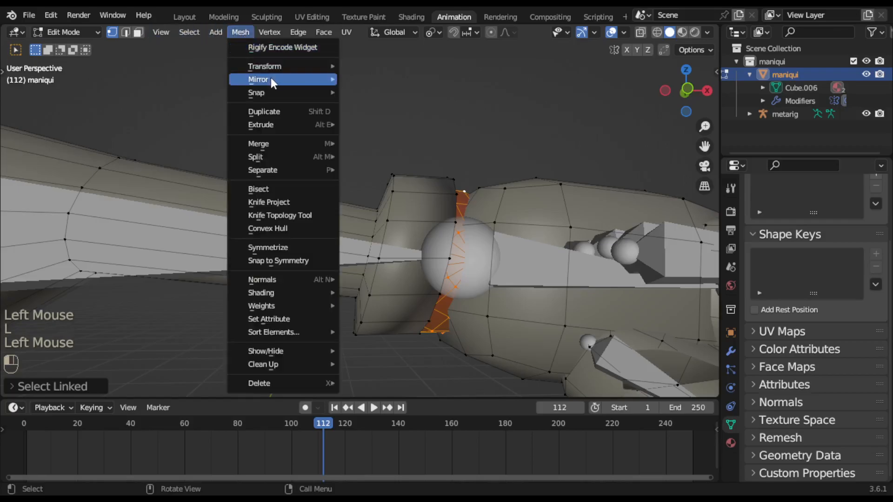
mouse_move(279, 90)
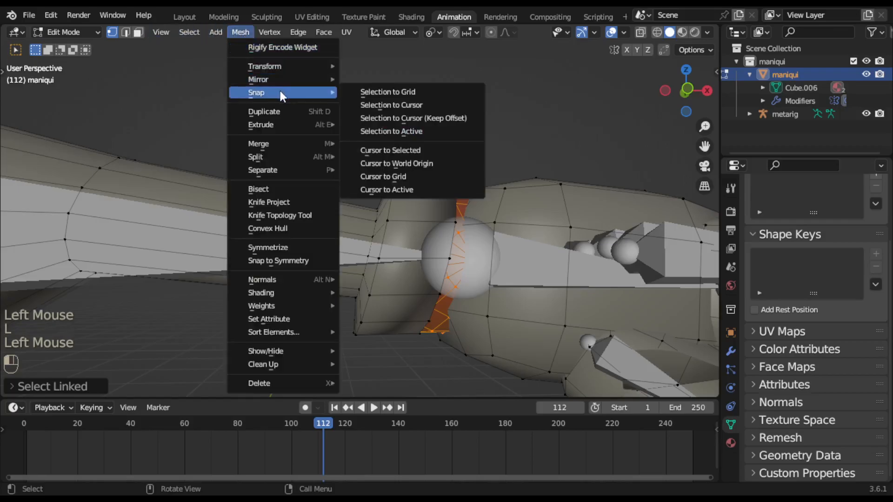
click(392, 152)
key(Tab)
Edit the meta-rig and snap the left forearm bone's wrist end to the 3D cursor.
click(456, 263)
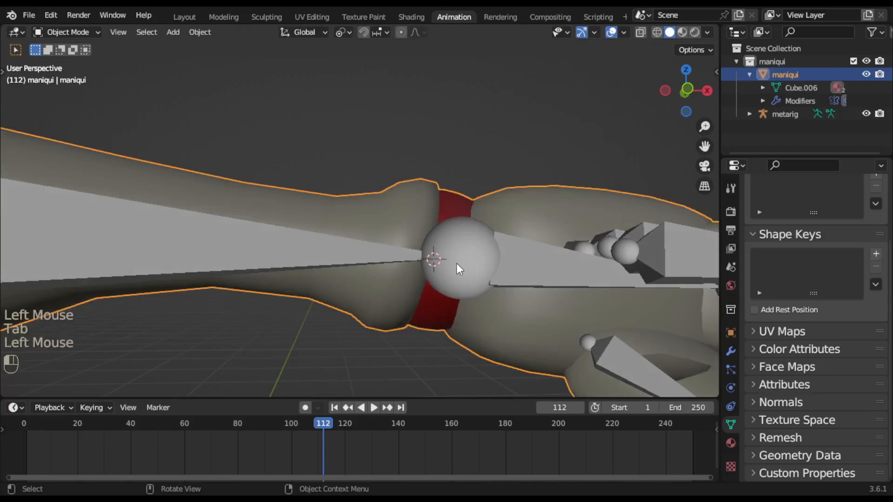
key(Tab)
key(Tab)
click(456, 264)
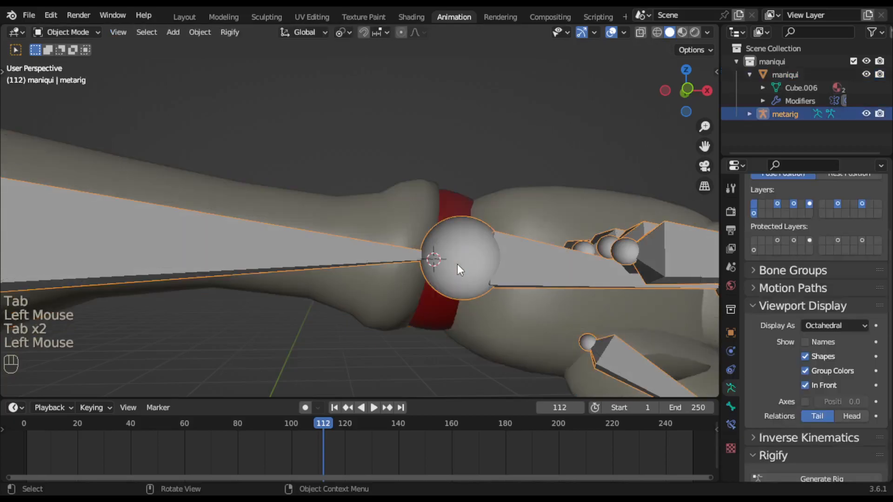
key(Tab)
click(457, 264)
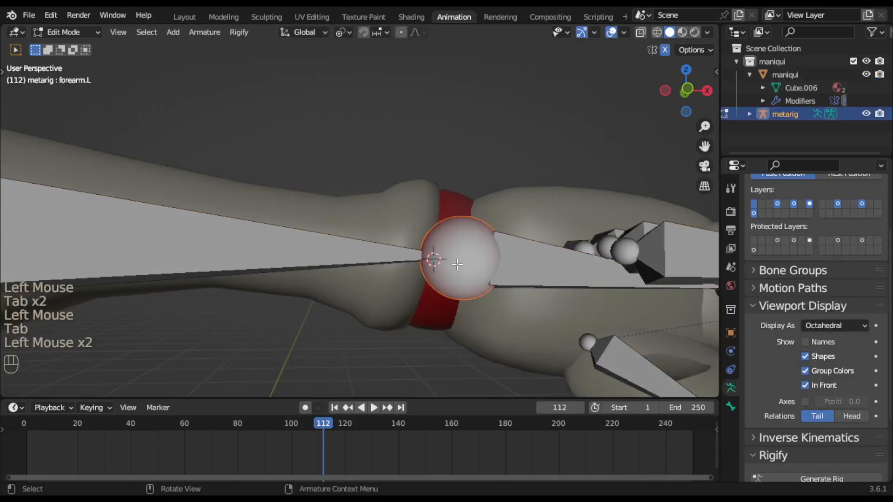
click(201, 34)
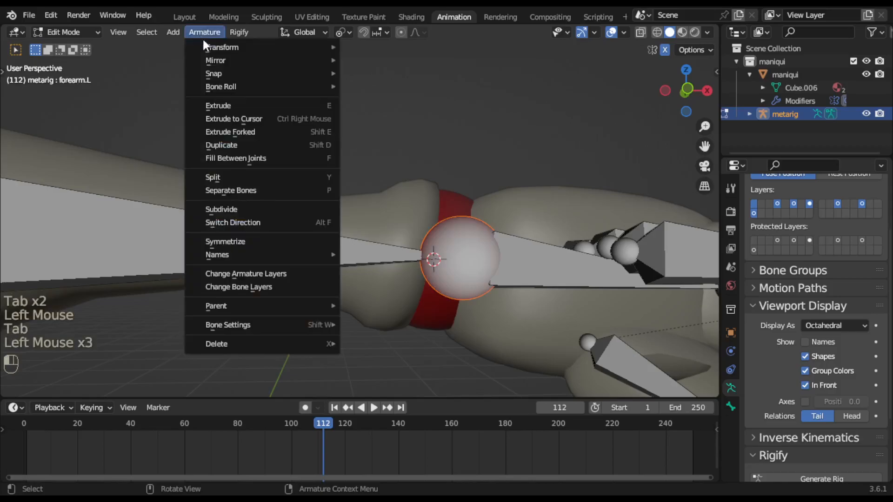
mouse_move(226, 87)
mouse_move(244, 74)
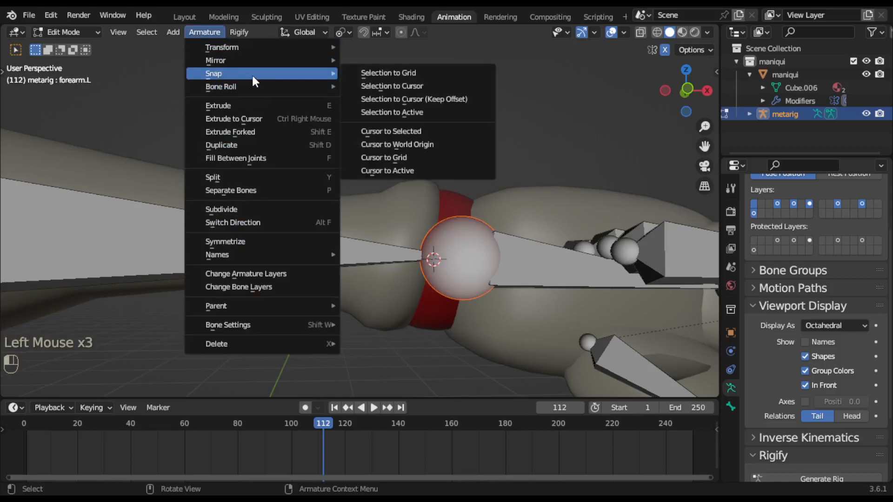
click(386, 88)
Select the left hand bone's outer end and examine from several angles how the hand, finger and thumb bones align with the mannequin.
scroll(539, 232, down, 2)
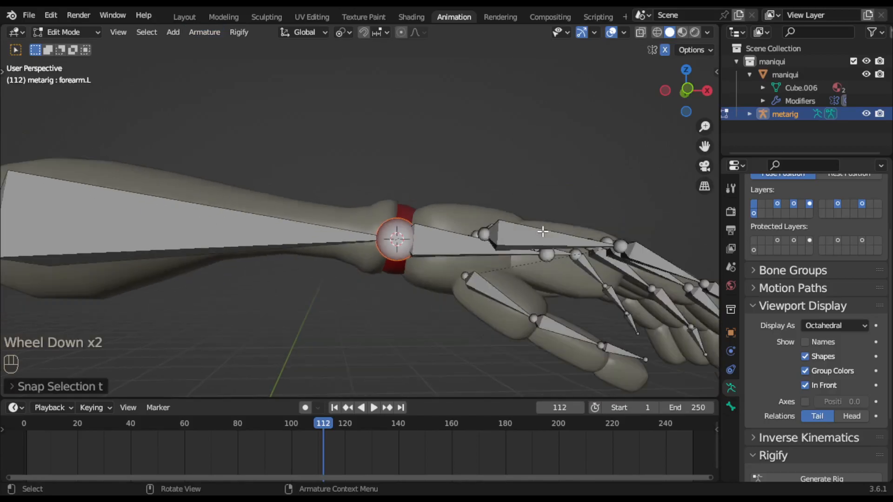
middle_drag(472, 227, 392, 144)
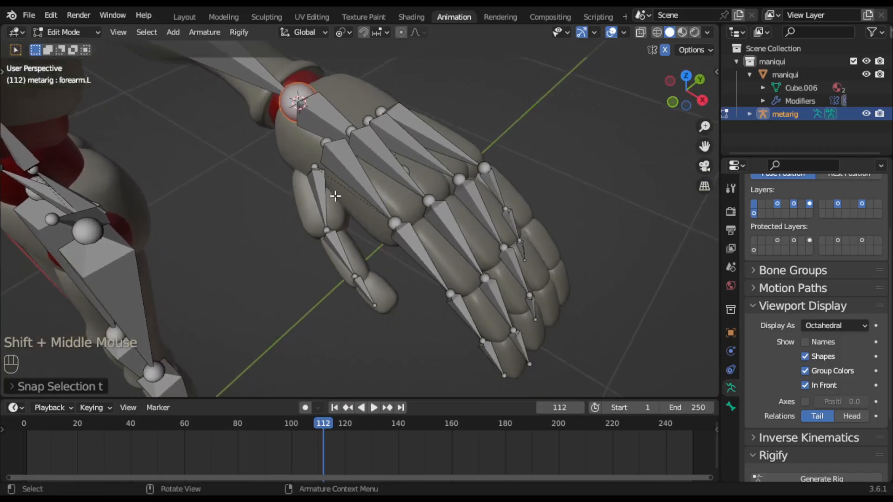
scroll(334, 196, up, 1)
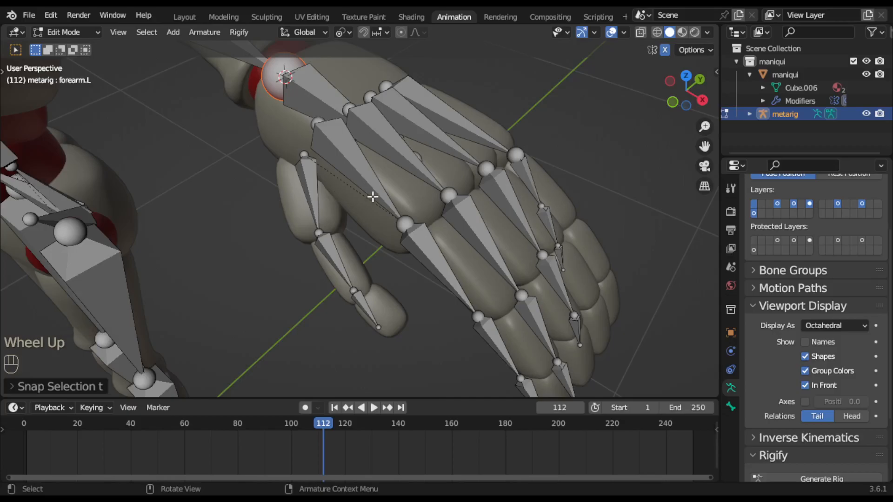
middle_drag(372, 196, 431, 255)
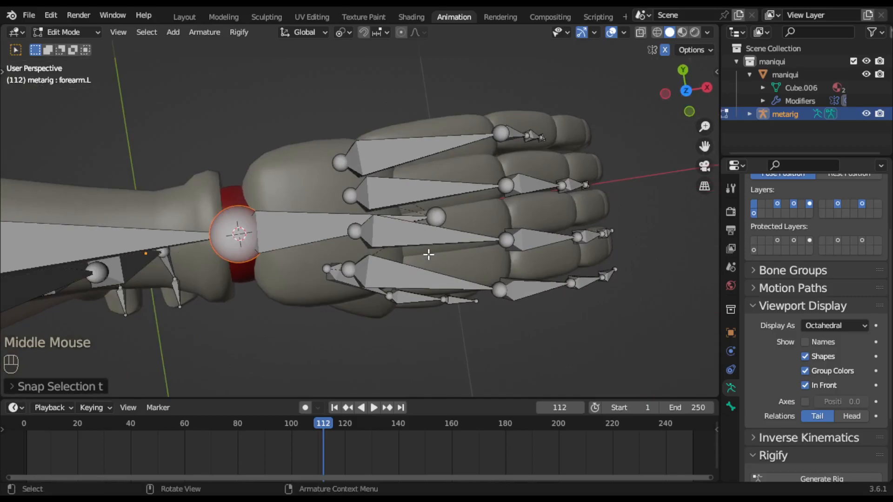
key(z)
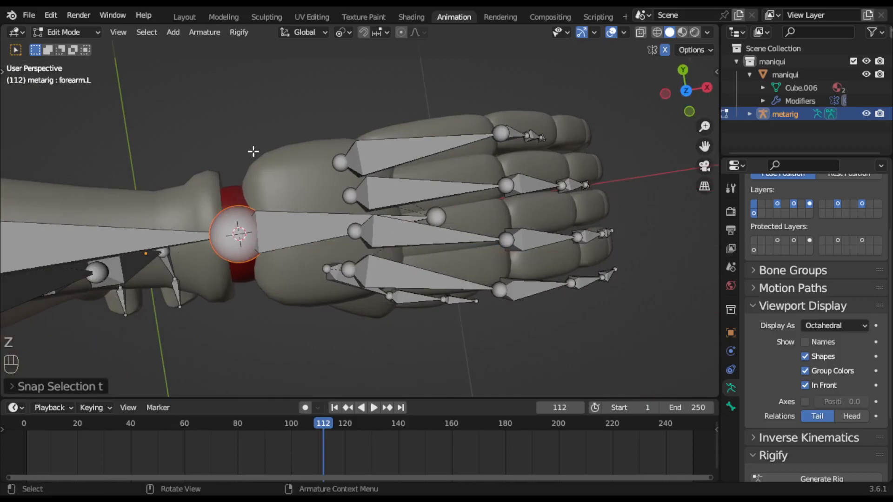
key(ctrl)
key(ctrl+shift+z)
key(ctrl+z)
key(ctrl+shift+z)
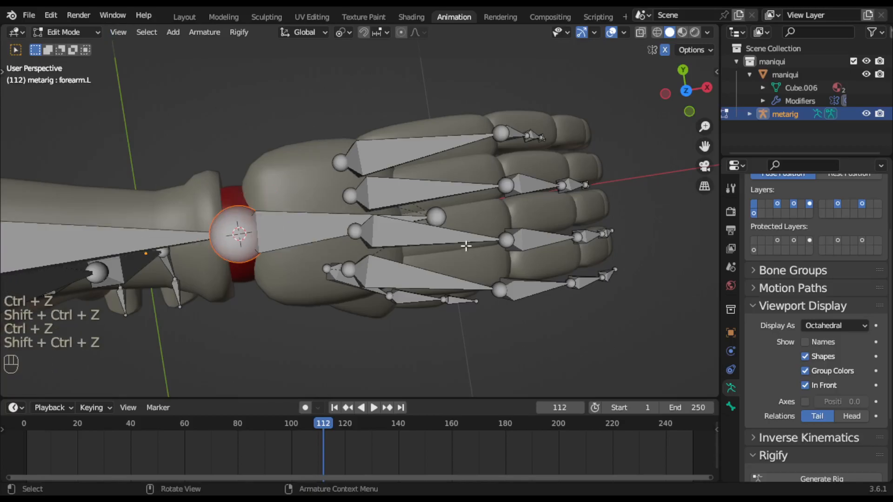
click(441, 216)
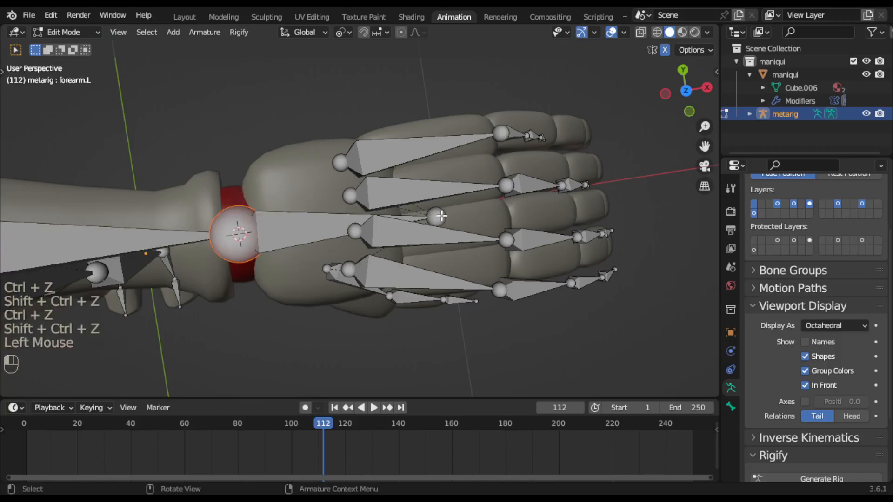
middle_drag(441, 215, 412, 263)
middle_drag(393, 221, 440, 240)
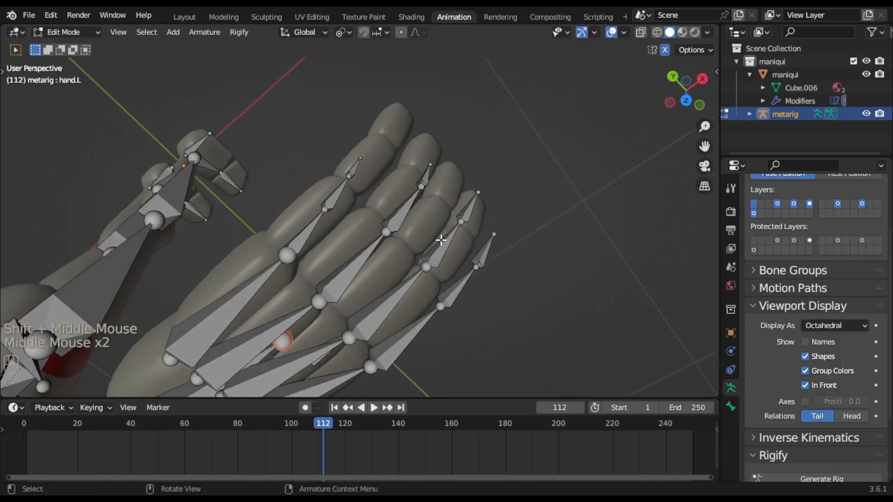
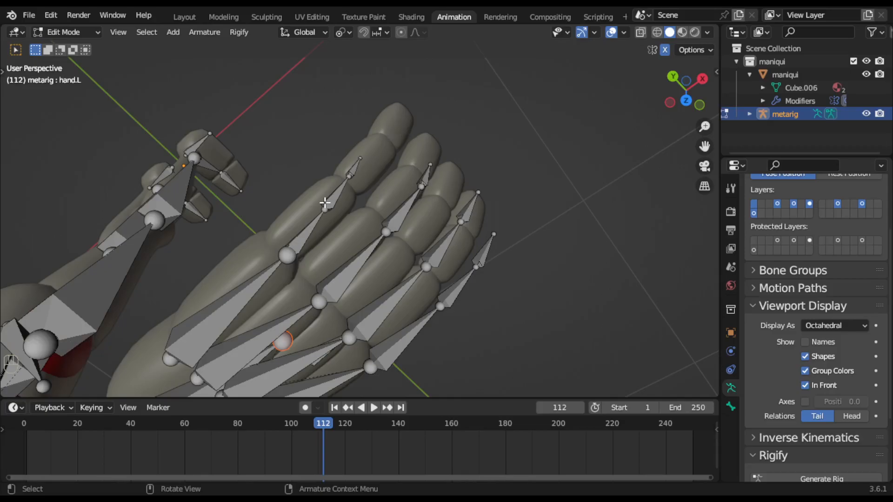
middle_drag(338, 253, 340, 225)
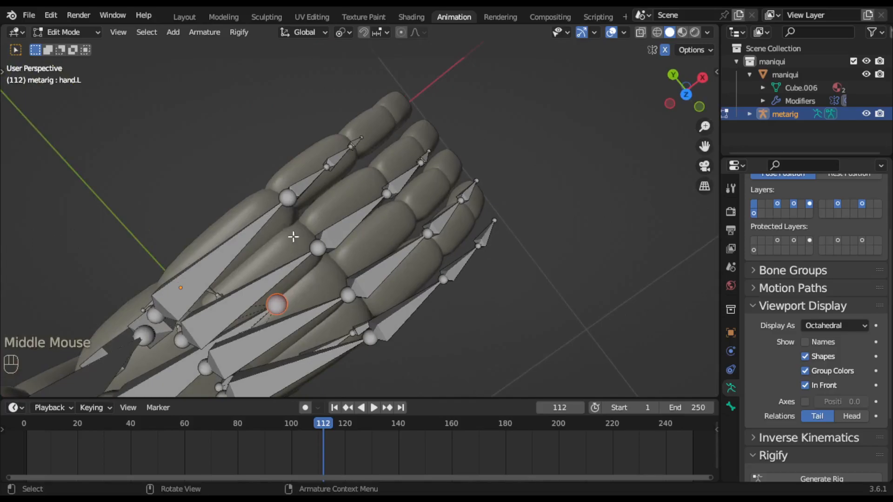
middle_drag(319, 255, 279, 248)
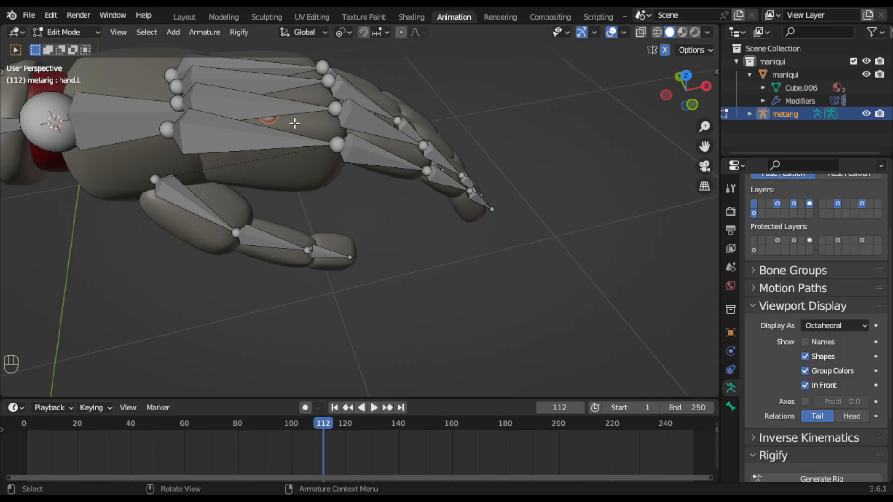
middle_drag(303, 218, 361, 144)
click(361, 131)
click(437, 163)
click(472, 195)
middle_drag(479, 215, 348, 208)
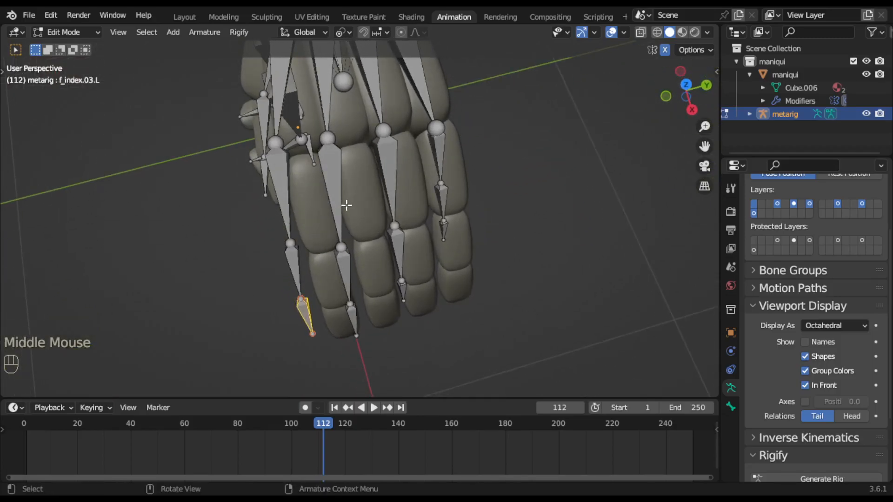
click(340, 201)
shift+click(342, 262)
shift+click(354, 316)
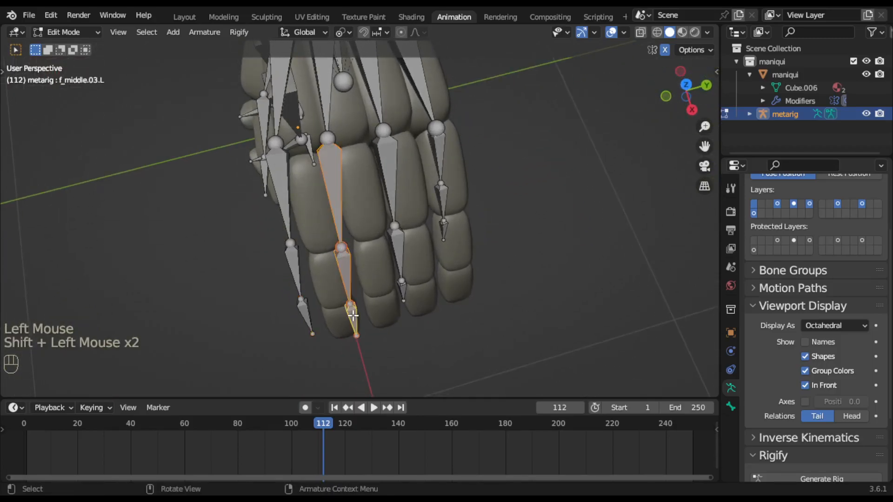
key(g)
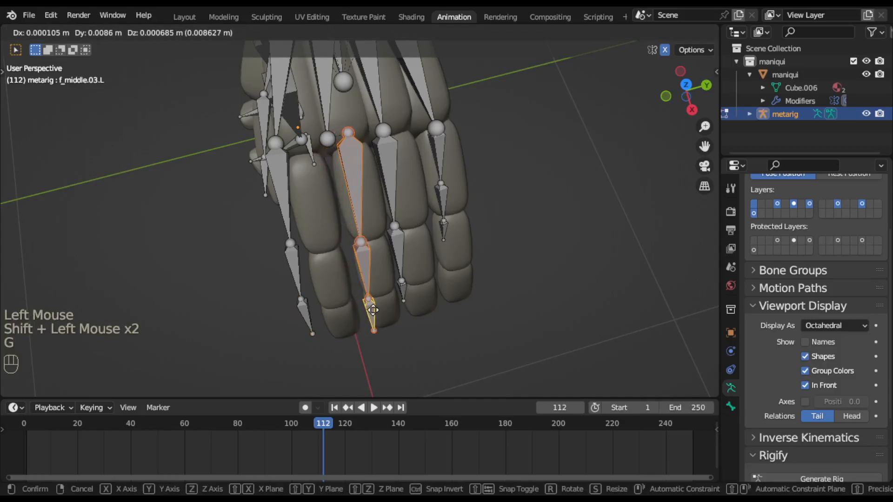
right_click(373, 309)
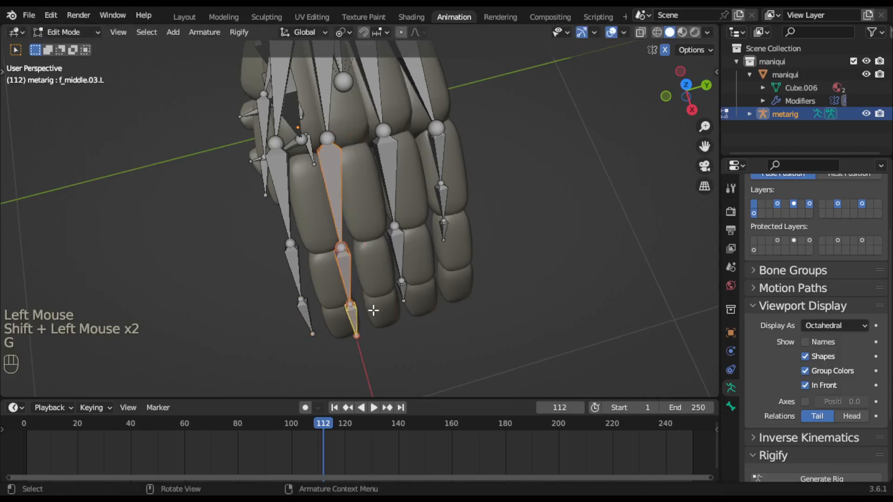
shift+click(323, 97)
scroll(356, 185, down, 2)
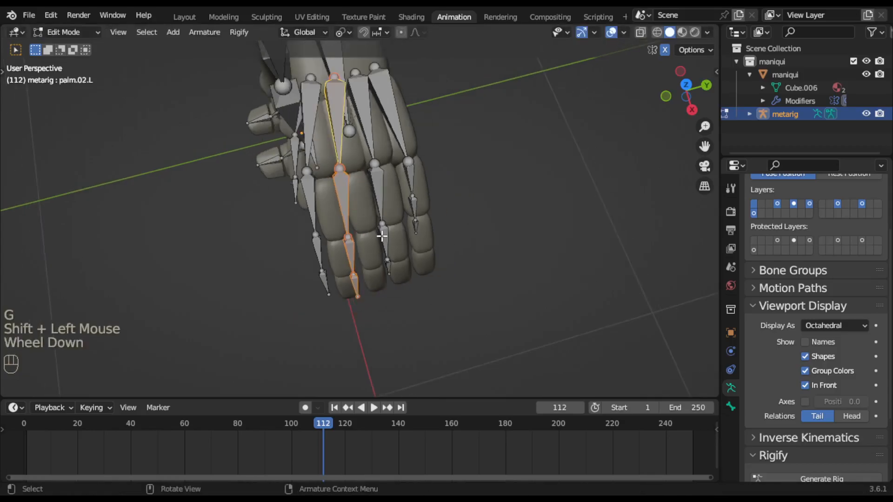
key(g)
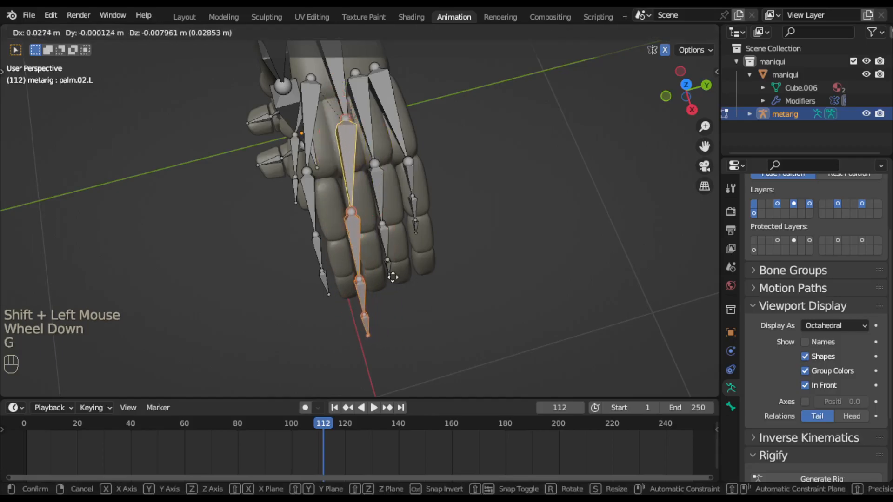
right_click(389, 263)
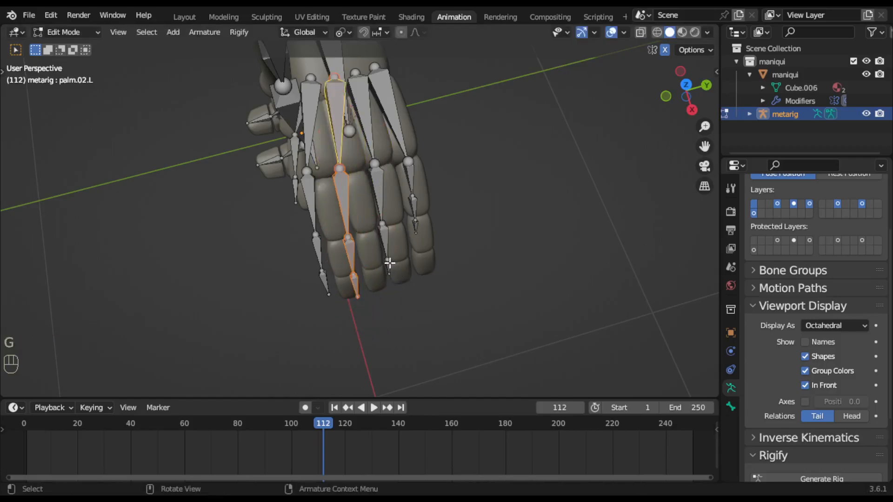
click(384, 293)
click(348, 193)
key(g)
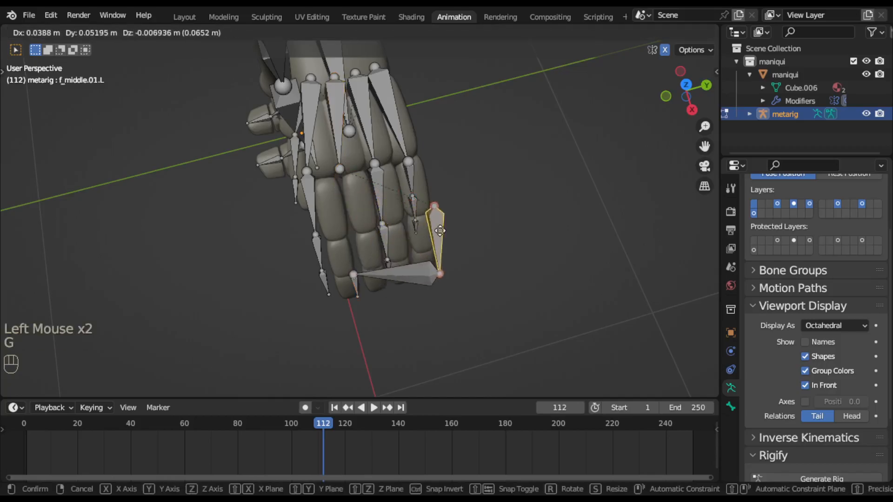
right_click(395, 234)
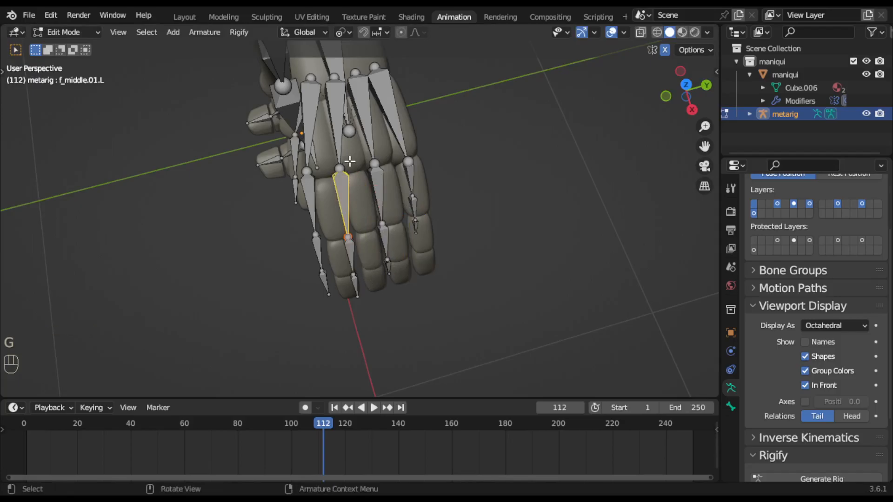
click(337, 124)
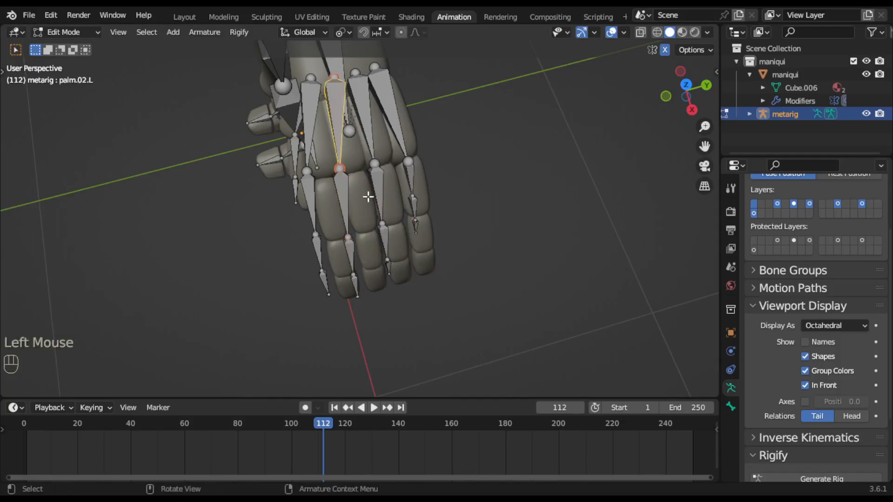
key(KP_7)
scroll(367, 197, up, 2)
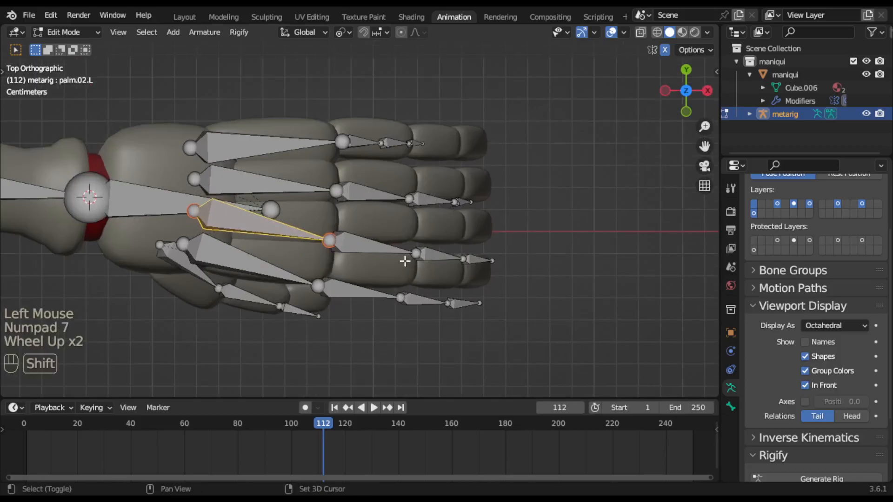
shift+click(371, 244)
shift+click(434, 256)
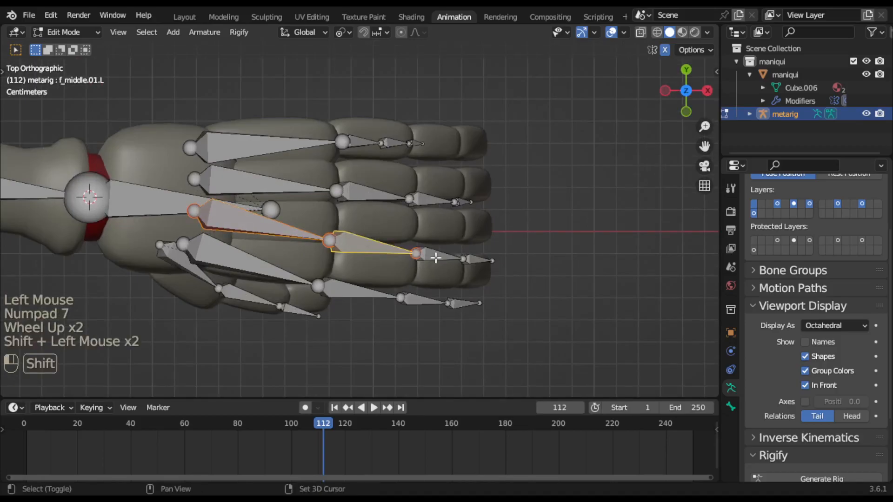
shift+click(475, 258)
key(r)
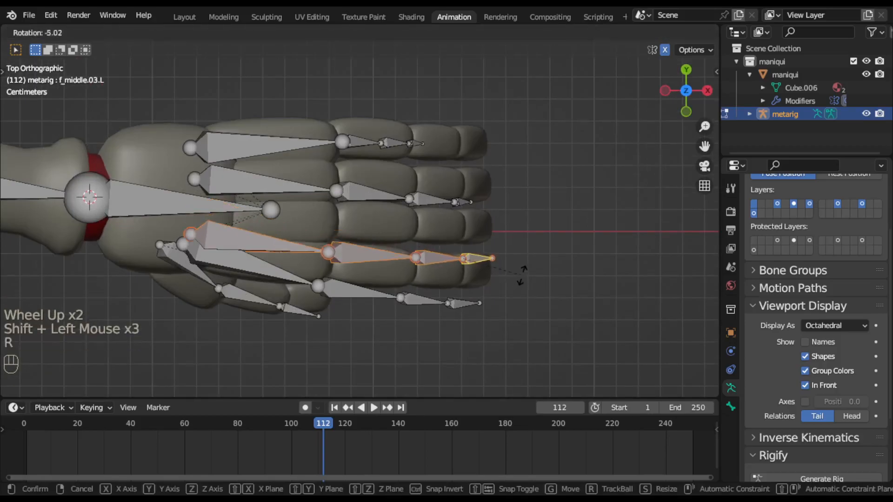
right_click(520, 277)
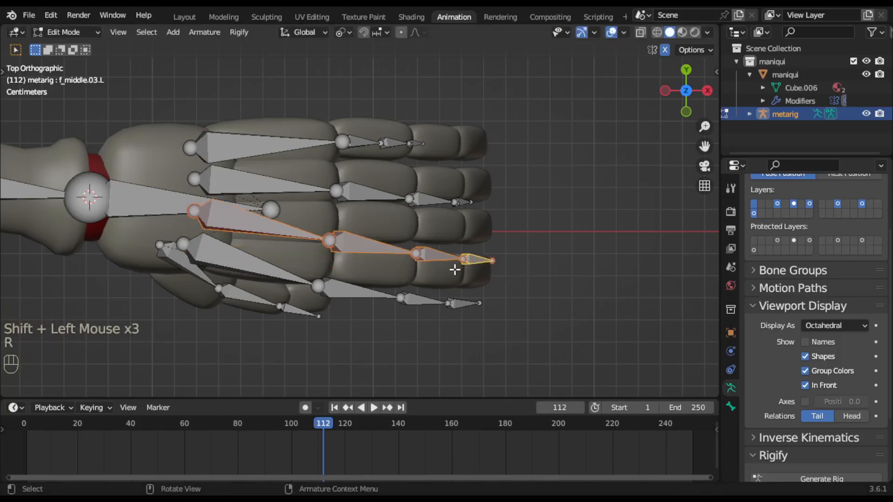
Rotate the left middle finger's bones together with its palm bone about the palm bone's base to line up with the finger.
click(477, 265)
shift+click(434, 255)
shift+click(370, 243)
shift+click(271, 228)
key(r)
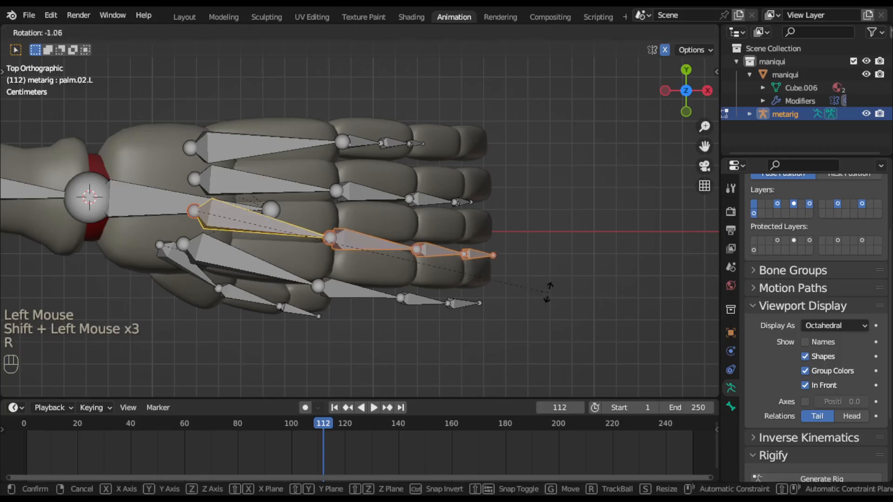
click(547, 252)
Rotate the left index finger's bones and its palm bone about -7.5° around the palm bone's base to follow the index finger.
click(463, 304)
shift+click(424, 300)
shift+click(363, 293)
shift+click(275, 271)
key(r)
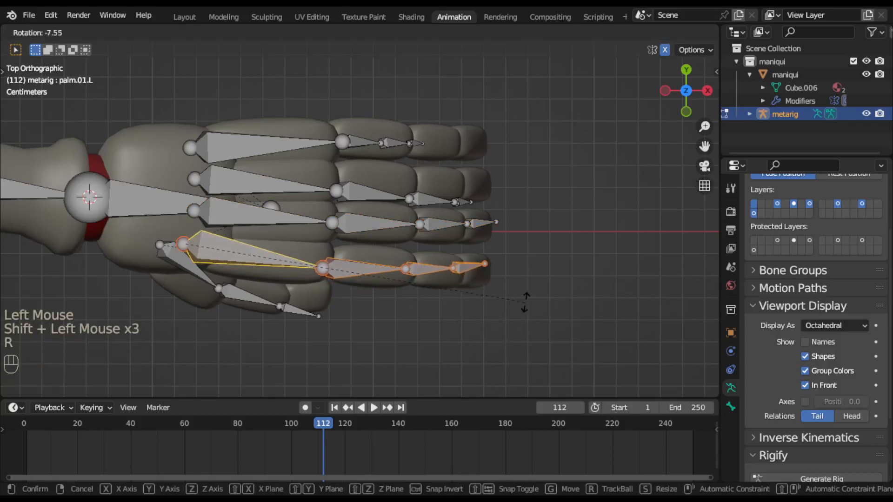
click(523, 302)
Rotate the three left thumb bones about the thumb's base so the chain follows the mannequin's thumb.
middle_drag(265, 315, 299, 181)
click(201, 116)
shift+click(256, 147)
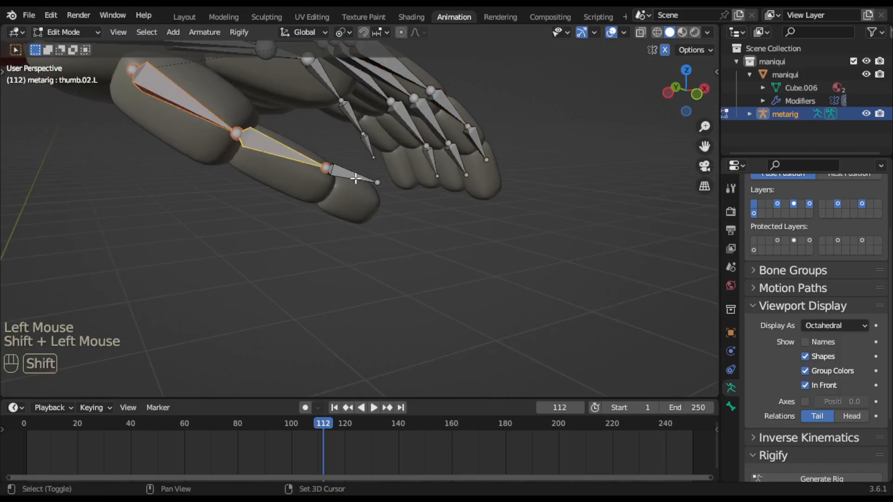
shift+click(357, 179)
click(358, 180)
shift+click(261, 146)
shift+click(195, 105)
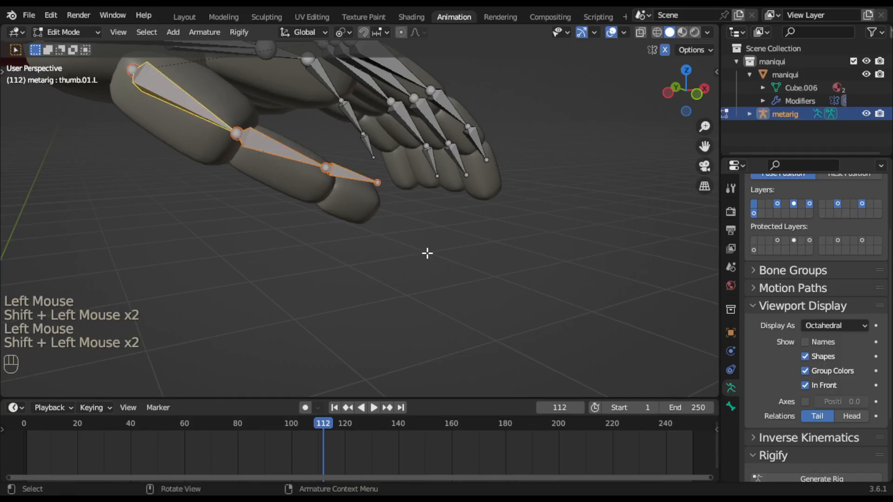
key(r)
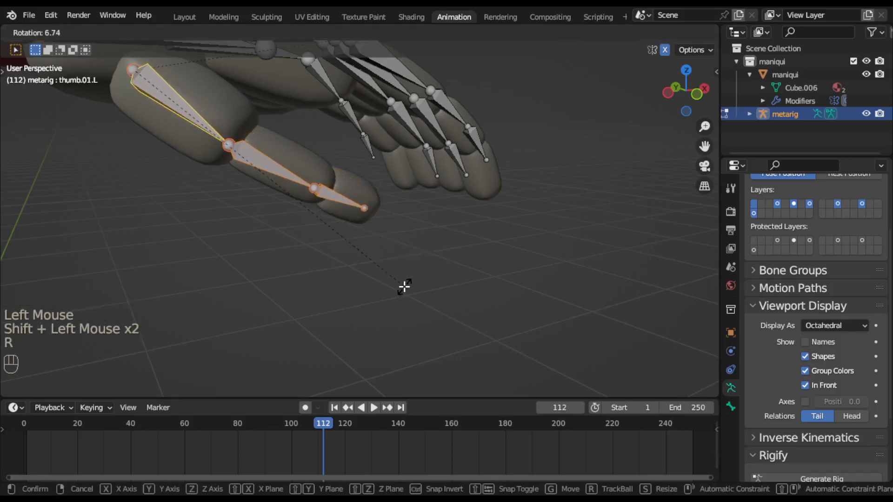
click(468, 221)
Rotate the left ring finger's bones and its palm bone about -2.9° around the palm bone's base.
middle_drag(468, 221, 257, 331)
click(368, 320)
shift+click(374, 279)
shift+click(391, 204)
shift+click(409, 100)
scroll(518, 282, down, 2)
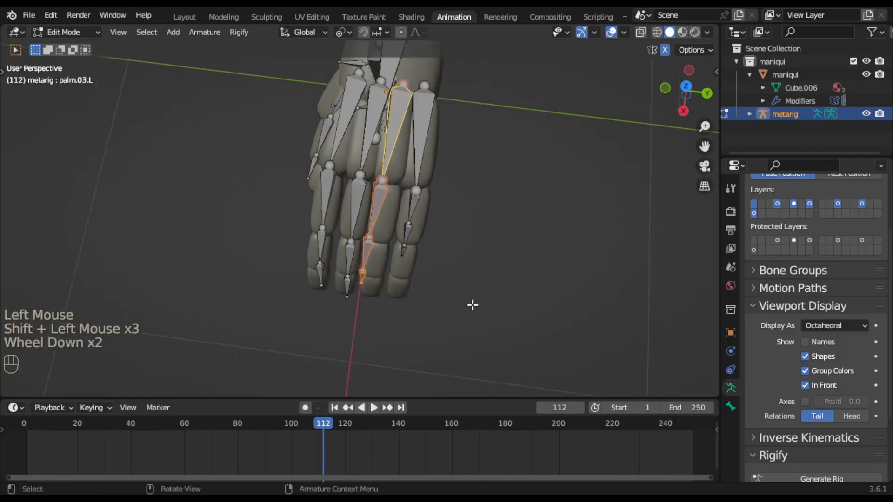
key(r)
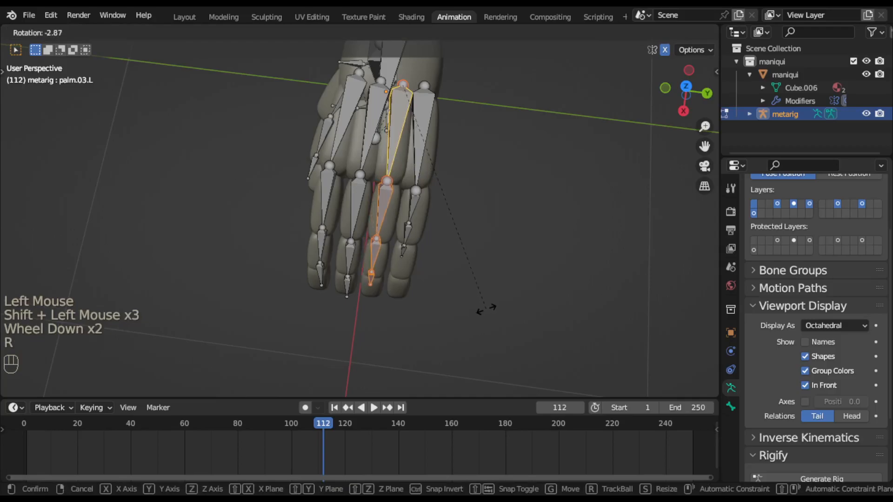
click(485, 310)
Select the left pinky's three finger bones together with its palm bone.
drag(399, 279, 456, 143)
shift+click(421, 149)
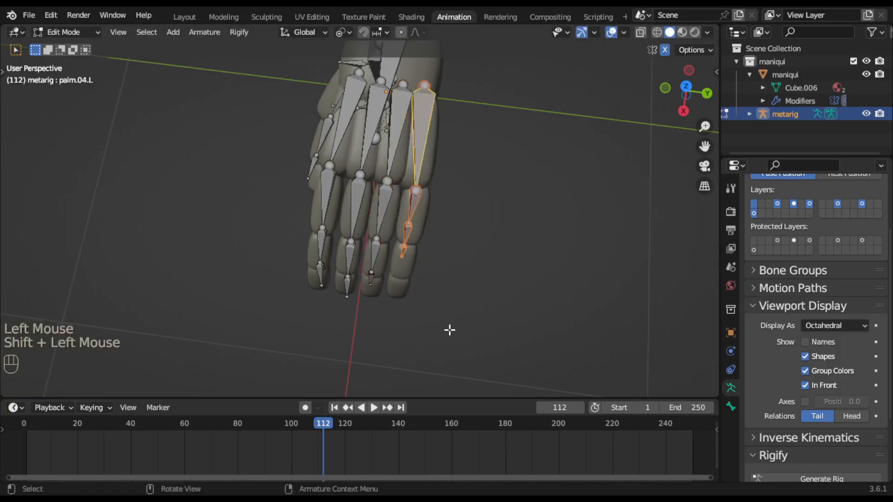
key(e)
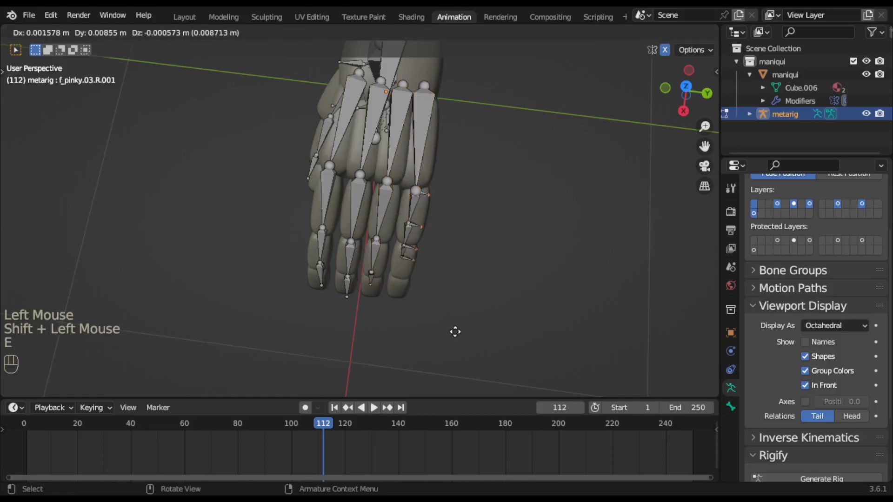
right_click(455, 332)
key(ctrl+z)
key(ctrl+z)
Add the pinky's palm bone to the selection and rotate the whole chain slightly about the palm bone's base toward the pinky.
shift+click(456, 329)
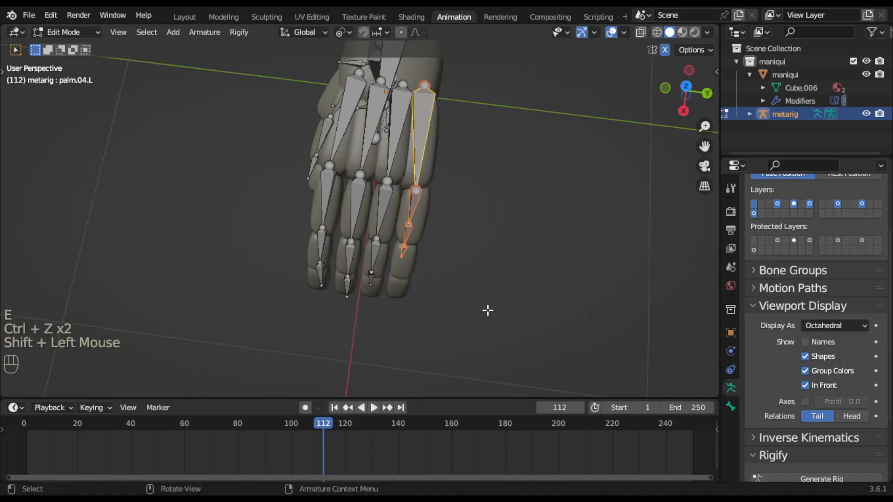
key(r)
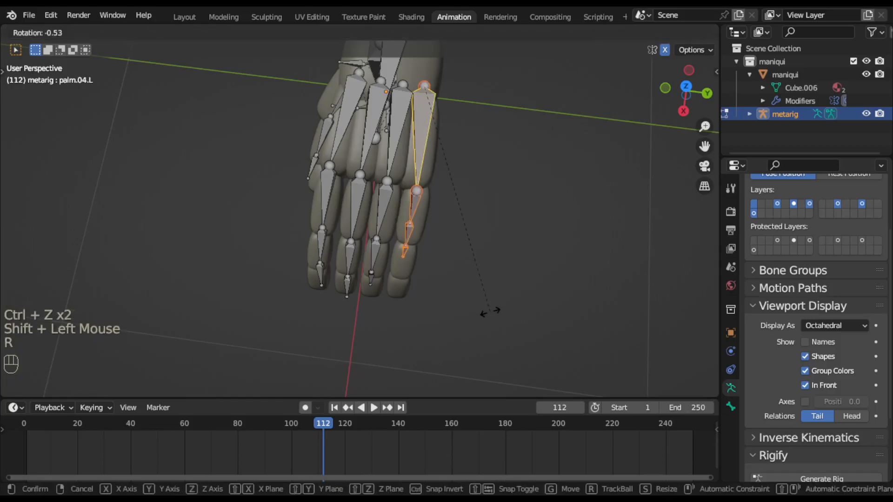
click(494, 313)
middle_drag(494, 313, 476, 285)
scroll(409, 240, up, 3)
middle_drag(390, 217, 432, 259)
middle_drag(368, 272, 379, 208)
scroll(355, 213, down, 1)
middle_drag(351, 250, 377, 255)
click(286, 194)
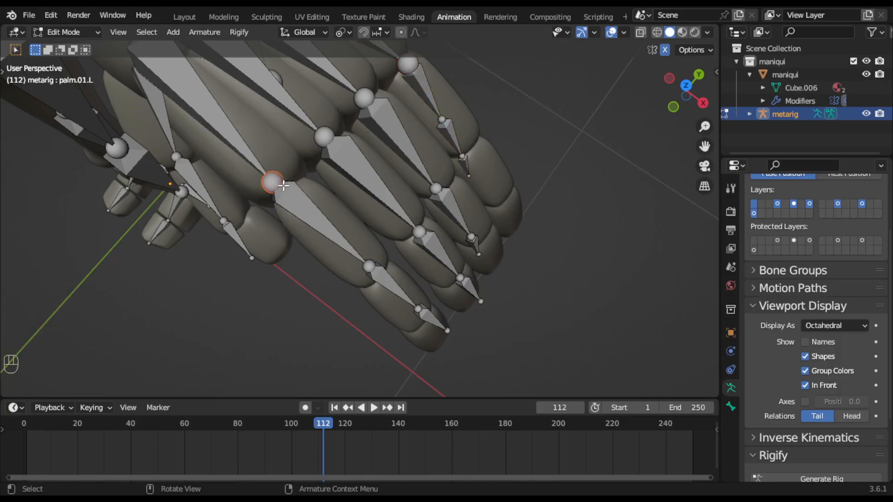
key(g)
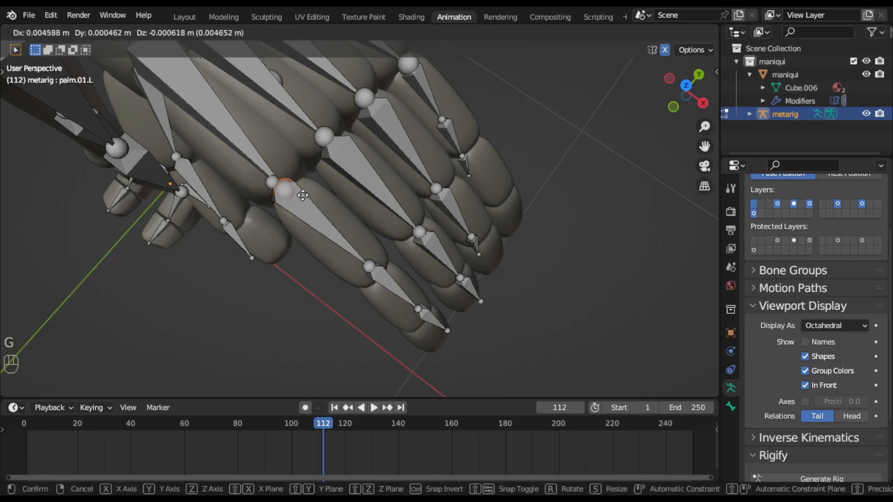
right_click(301, 191)
Move the left index knuckle joint about 0.005 m and the middle knuckle joint about 0.0025 m onto the mannequin's knuckles.
drag(291, 158, 259, 203)
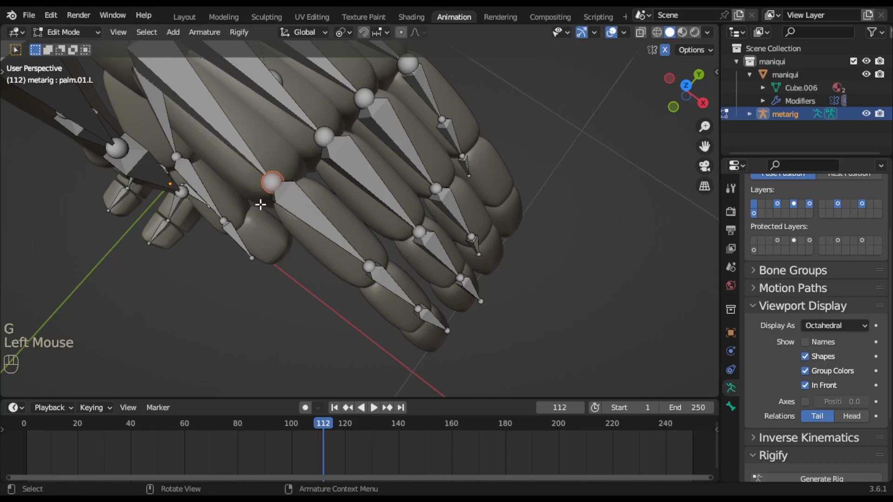
key(g)
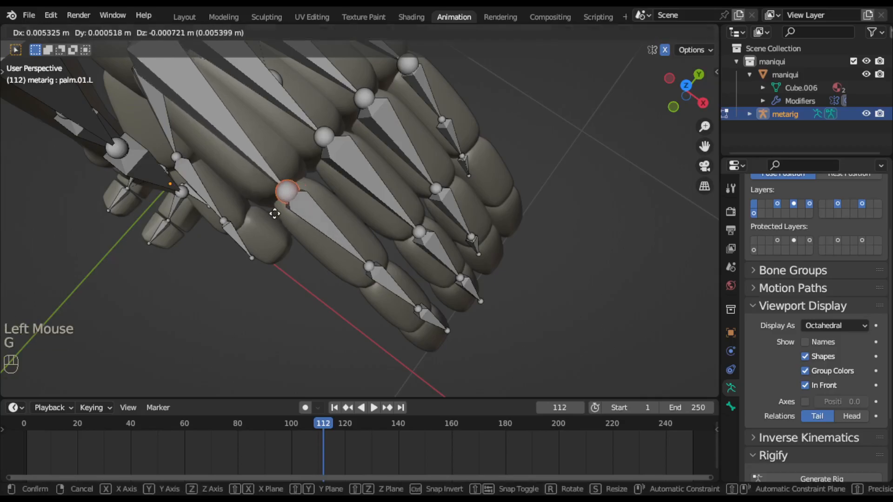
click(275, 214)
drag(295, 116, 343, 156)
key(g)
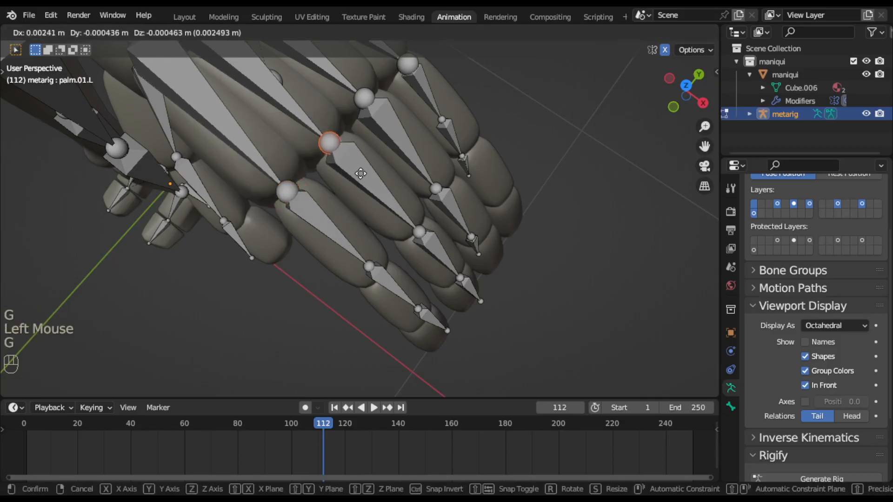
click(361, 175)
Move the left ring and pinky knuckle joints about 0.002 m each onto the mannequin's knuckles.
drag(336, 77, 388, 124)
key(g)
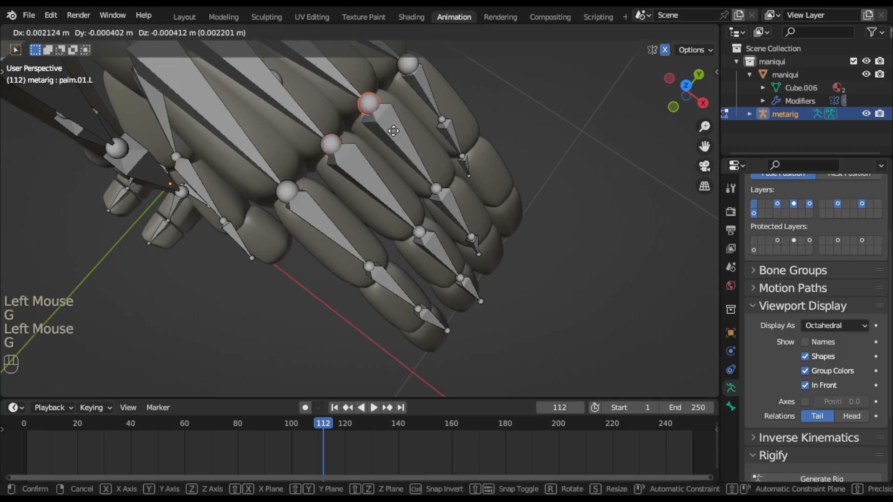
click(391, 128)
shift+middle_drag(482, 118, 380, 159)
drag(359, 141, 402, 189)
key(g)
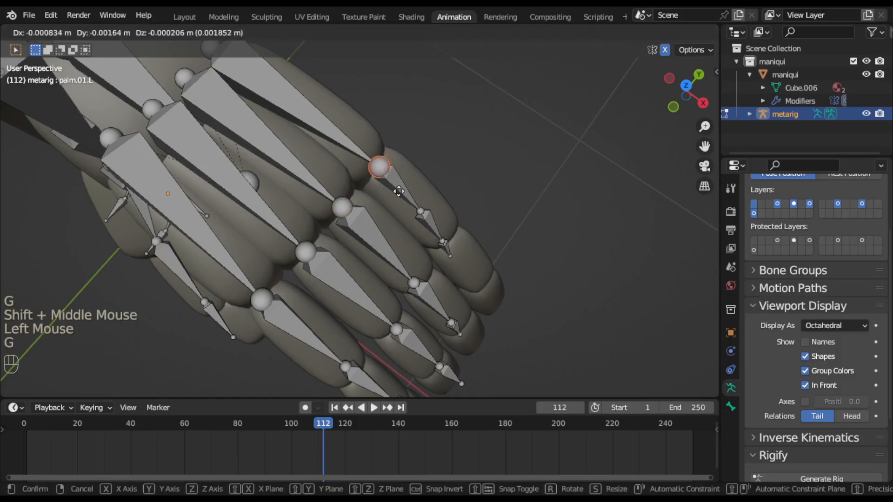
click(398, 191)
middle_drag(496, 259, 493, 201)
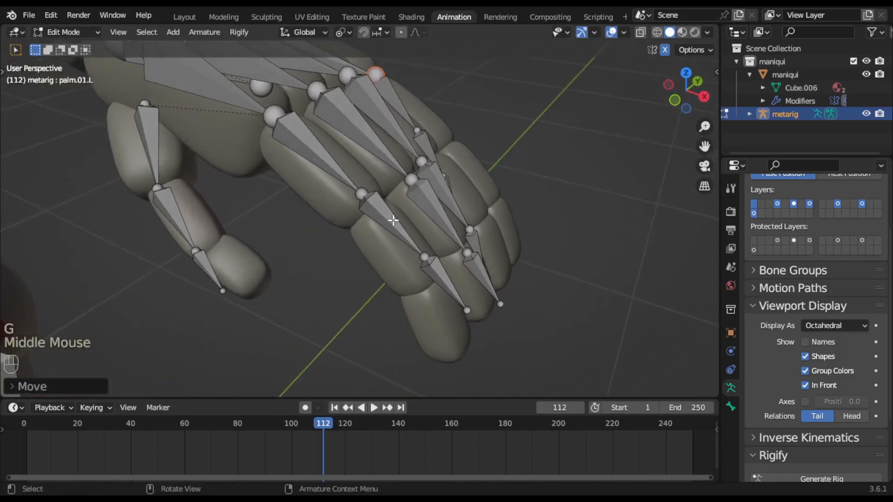
click(391, 230)
key(g)
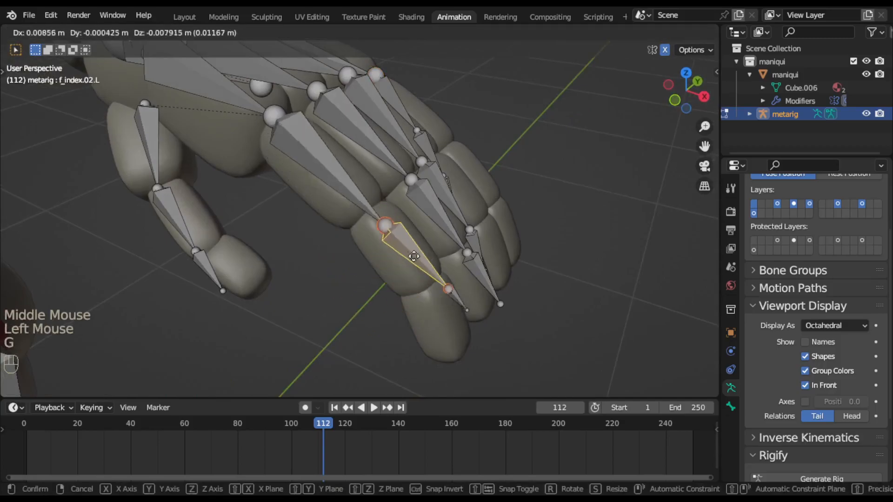
right_click(376, 299)
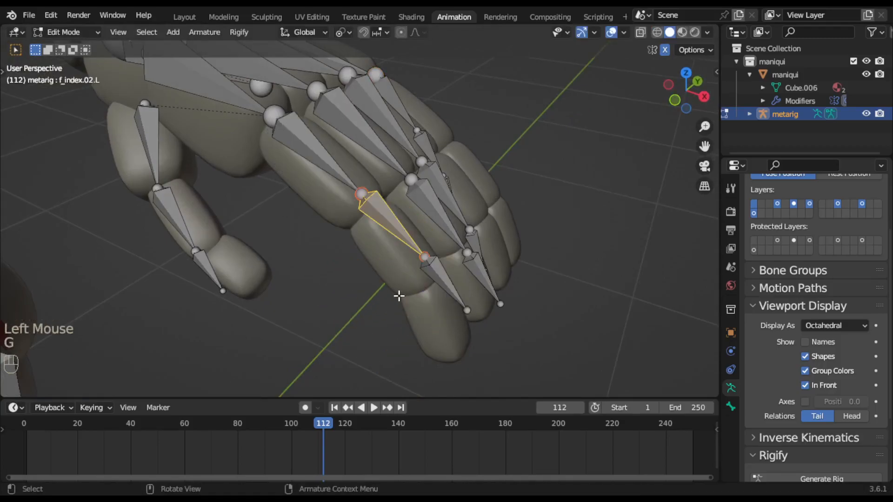
Move the joint between the left index finger's first and second bones outward onto the mannequin's matching finger joint in top view.
key(KP_7)
scroll(433, 335, up, 2)
shift+middle_drag(446, 359, 382, 163)
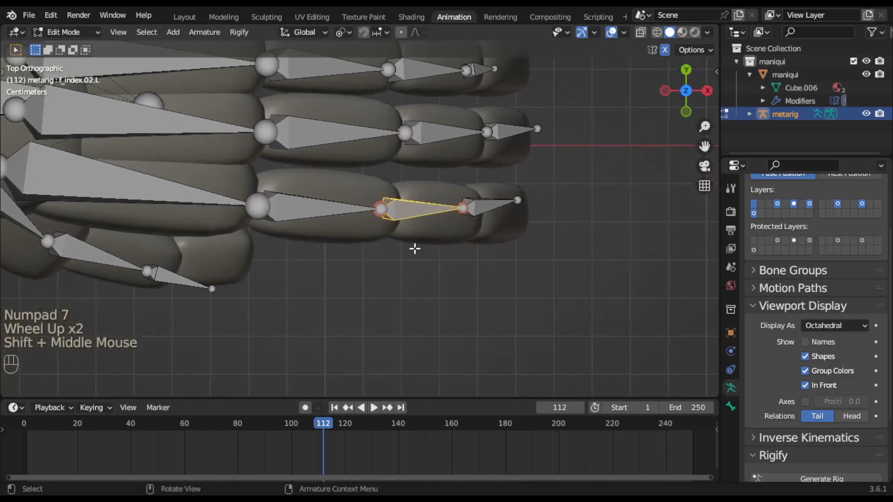
scroll(462, 264, up, 1)
shift+middle_drag(461, 263, 408, 253)
click(344, 201)
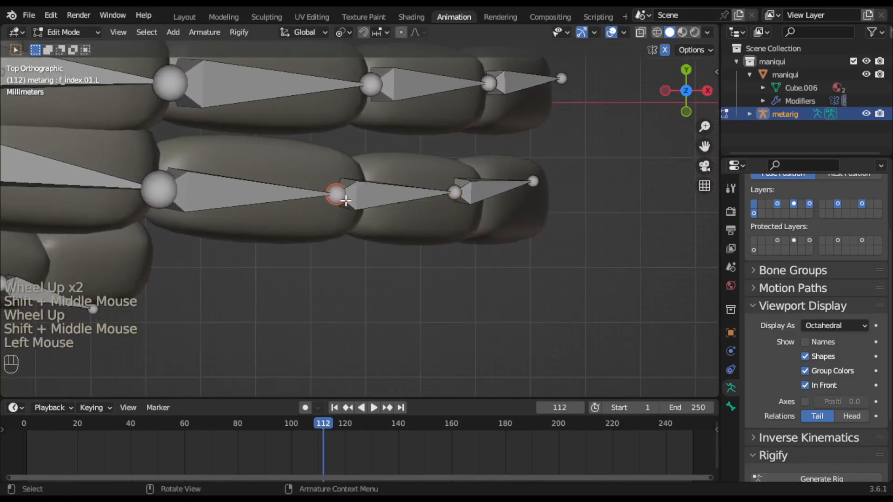
key(g)
click(435, 199)
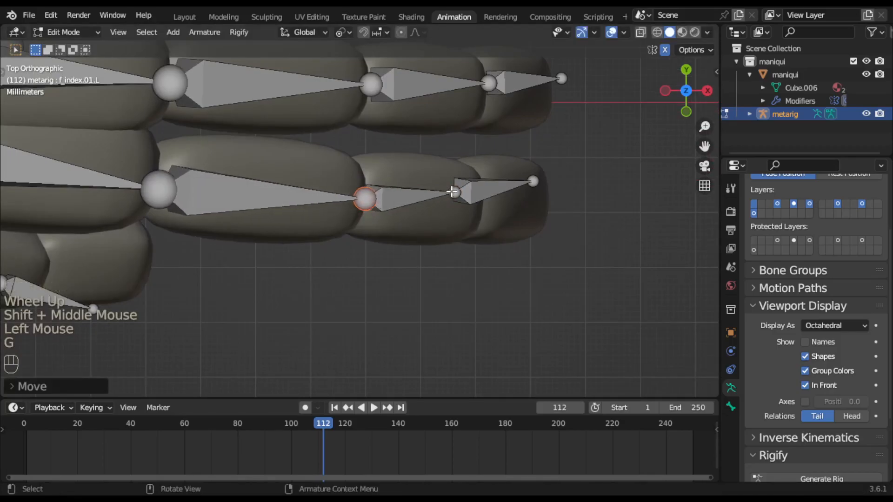
Move the left index finger's outermost joint onto the mannequin's last finger joint and its bone tip to the fingertip.
click(452, 191)
key(g)
click(482, 198)
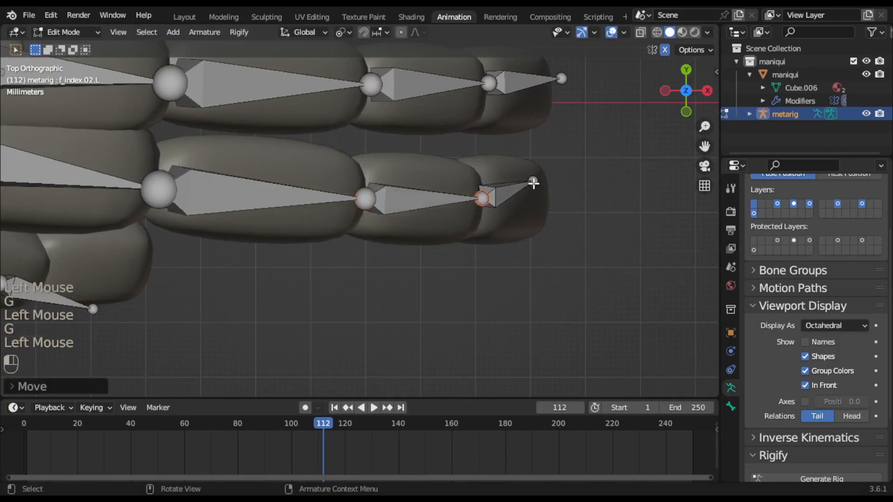
click(533, 183)
key(g)
click(550, 202)
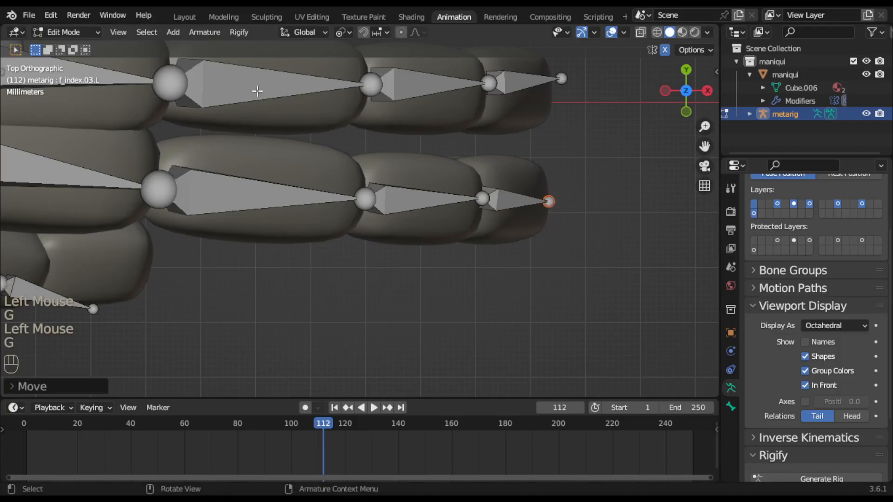
Move the left pinky's outer two bones about 0.016 m toward the fingertip, and its last bone about 0.009 m further.
shift+middle_drag(418, 137, 414, 334)
drag(226, 118, 392, 195)
key(g)
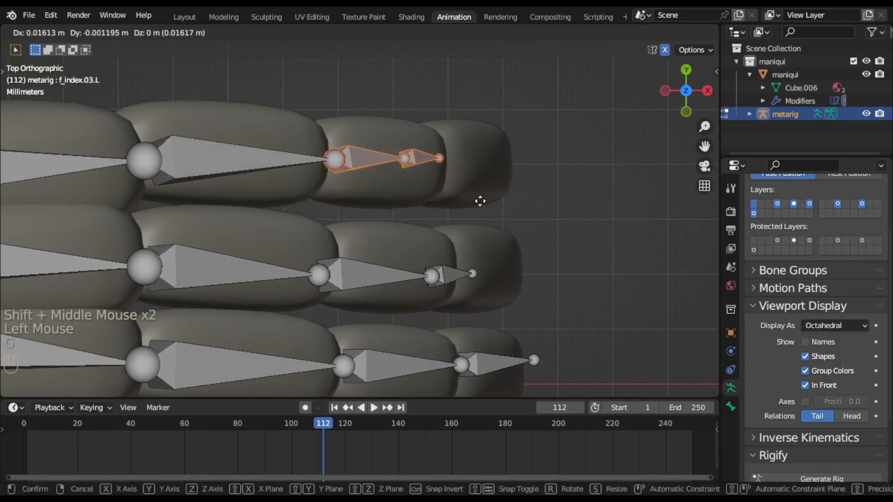
click(480, 199)
drag(393, 133, 464, 184)
key(g)
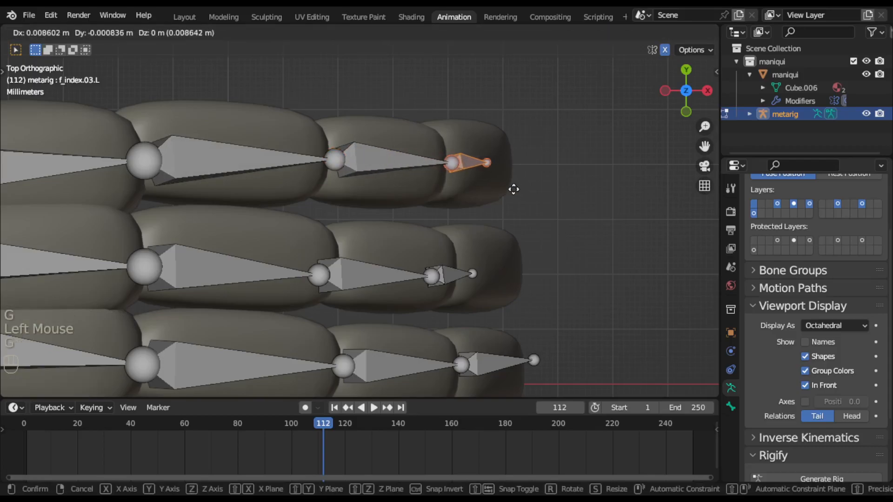
click(513, 189)
In front view, move the joint between the left thumb's first and second bones onto the mannequin's thumb joint.
scroll(458, 230, down, 1)
shift+middle_drag(402, 291, 629, 199)
scroll(346, 281, down, 1)
scroll(346, 282, down, 1)
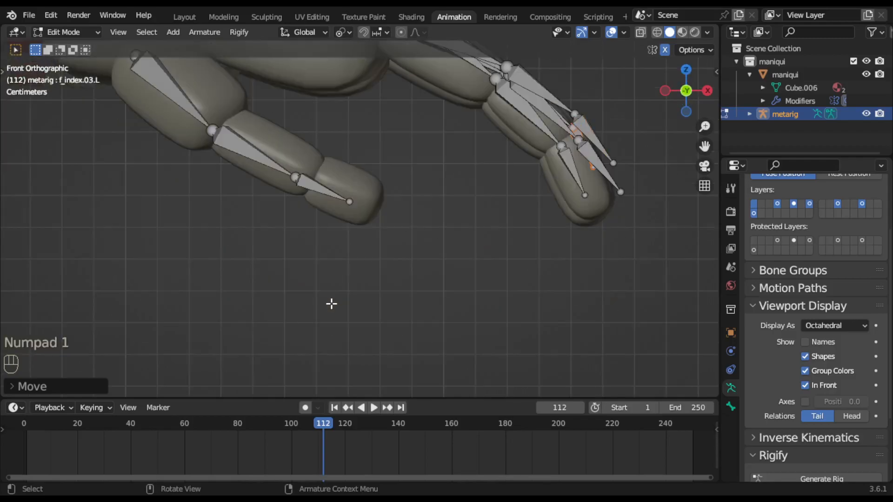
shift+middle_drag(440, 247, 478, 347)
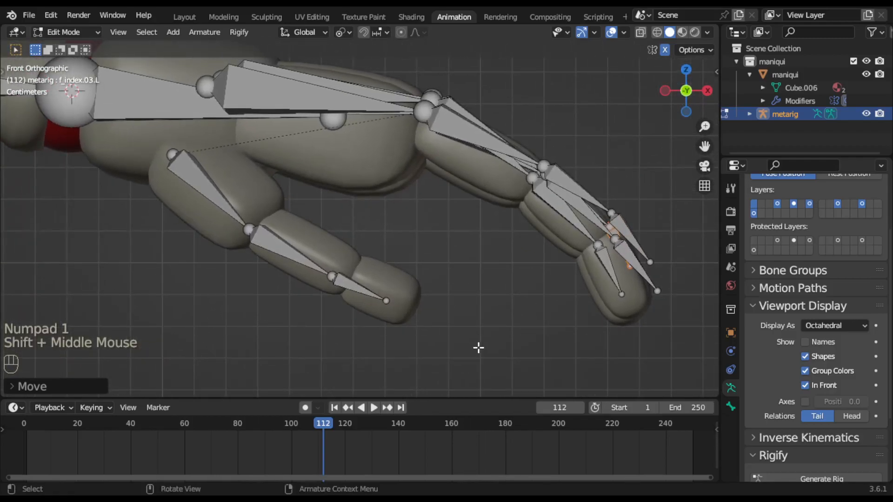
click(248, 228)
key(g)
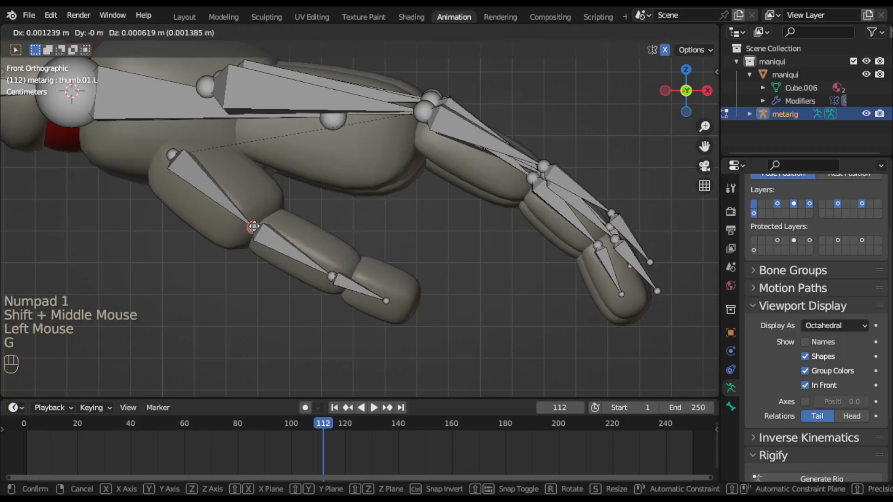
click(260, 224)
Move the left thumb's outer joint onto the mannequin's last thumb joint and its bone tip to the thumb's end.
click(332, 277)
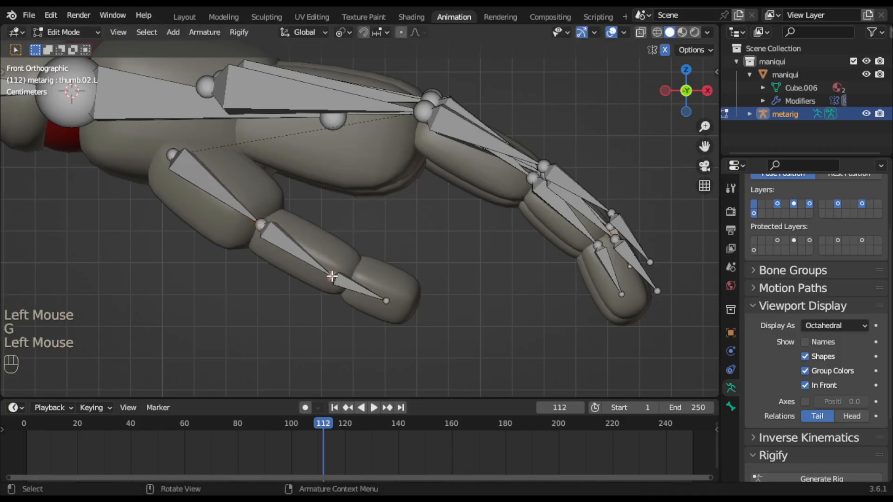
key(g)
click(348, 275)
click(390, 304)
key(g)
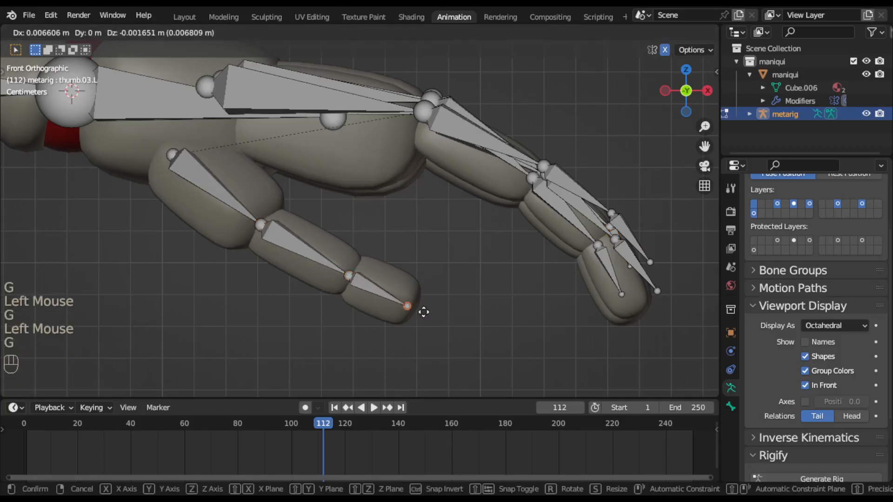
click(427, 312)
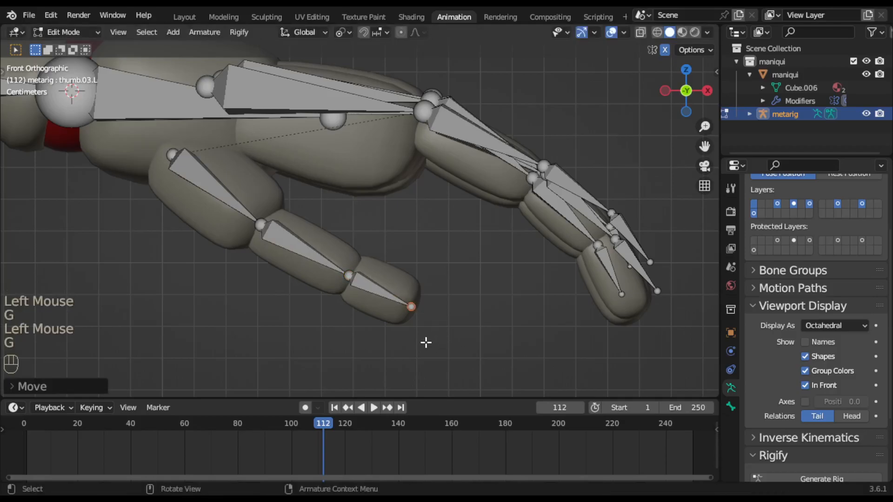
In top view, shift the left thumb's outer joint and bone tip sideways to centre them inside the thumb mesh.
key(KP_7)
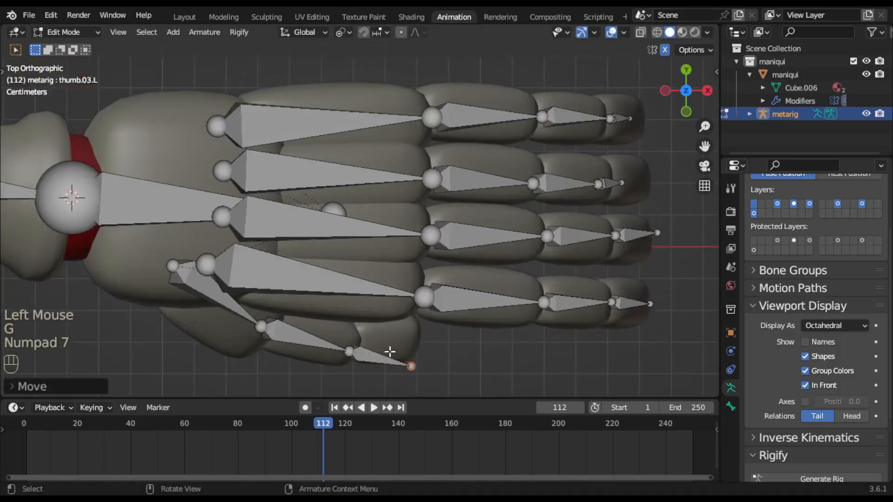
click(352, 351)
key(g)
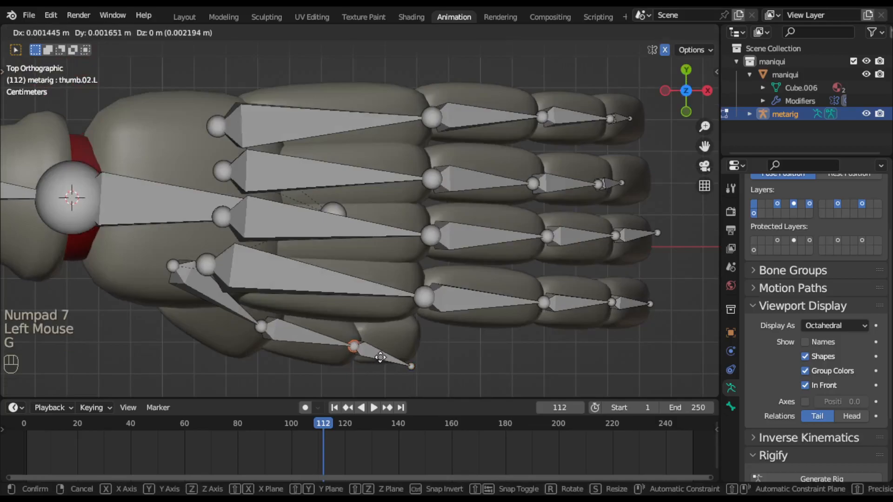
click(414, 369)
click(413, 369)
key(g)
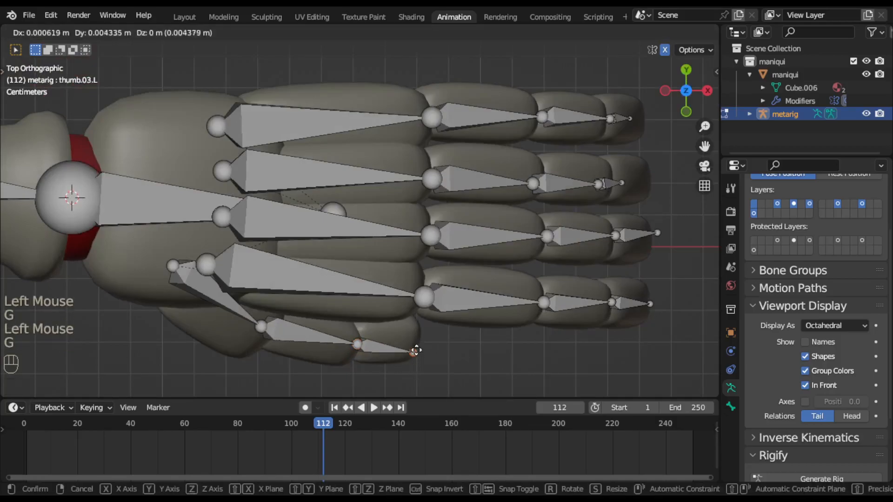
click(419, 340)
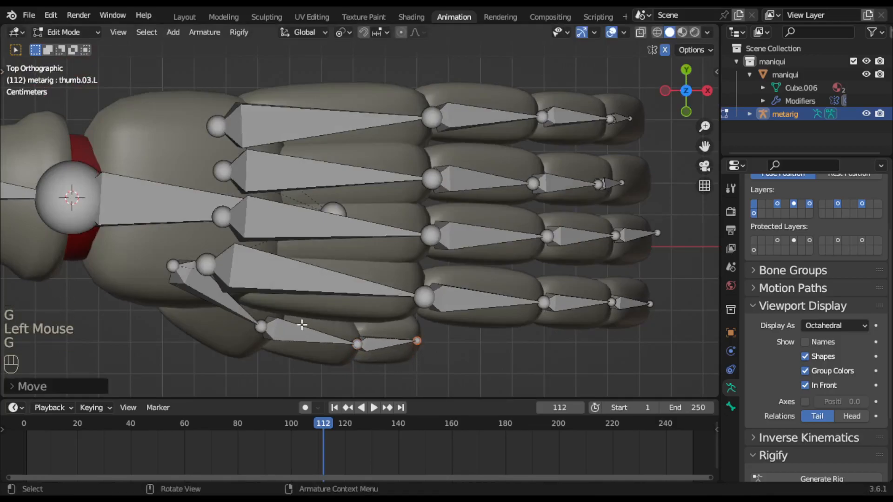
Examine the alignment of the left hand's thumb and finger bones from the front, the side and in perspective.
key(KP_1)
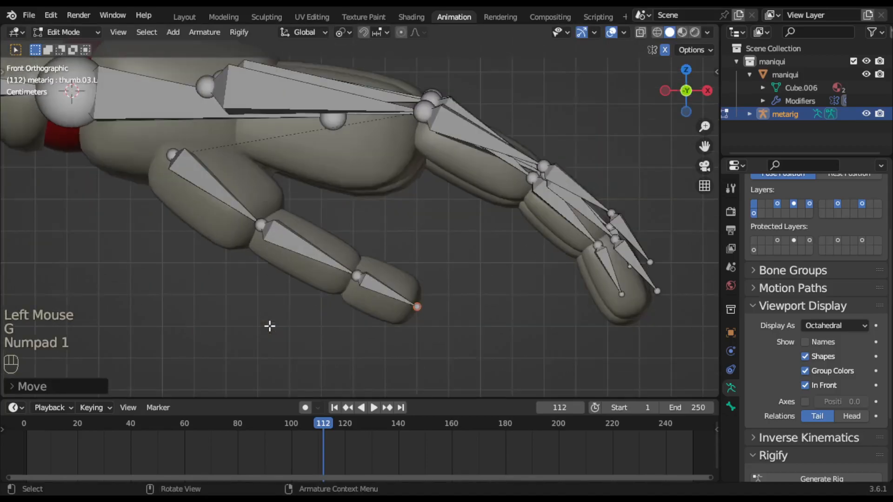
key(KP_3)
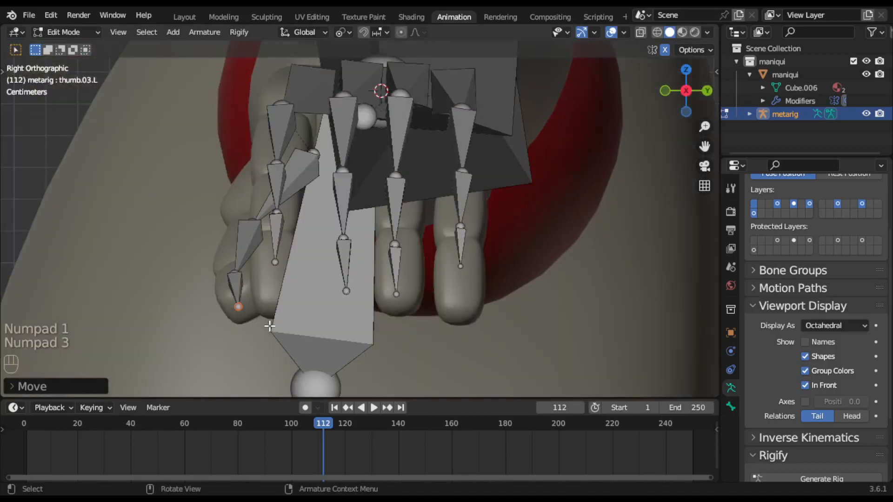
key(KP_1)
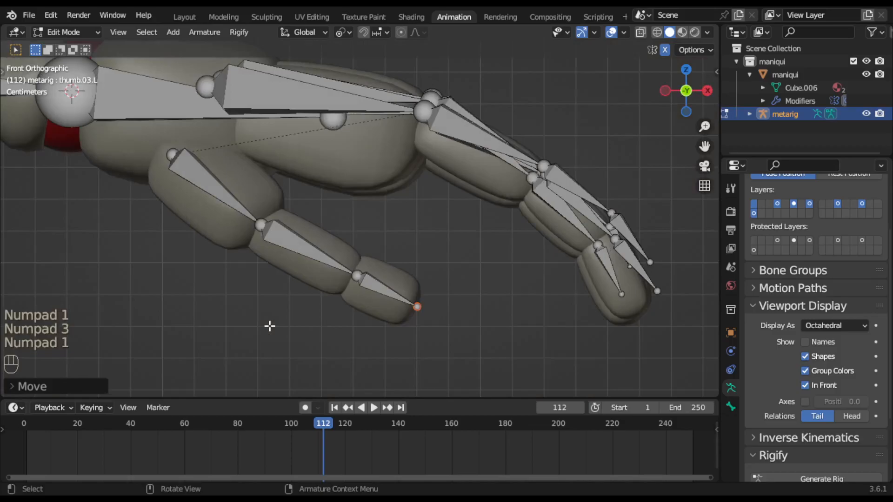
scroll(295, 351, down, 1)
middle_drag(295, 351, 501, 314)
scroll(308, 281, down, 1)
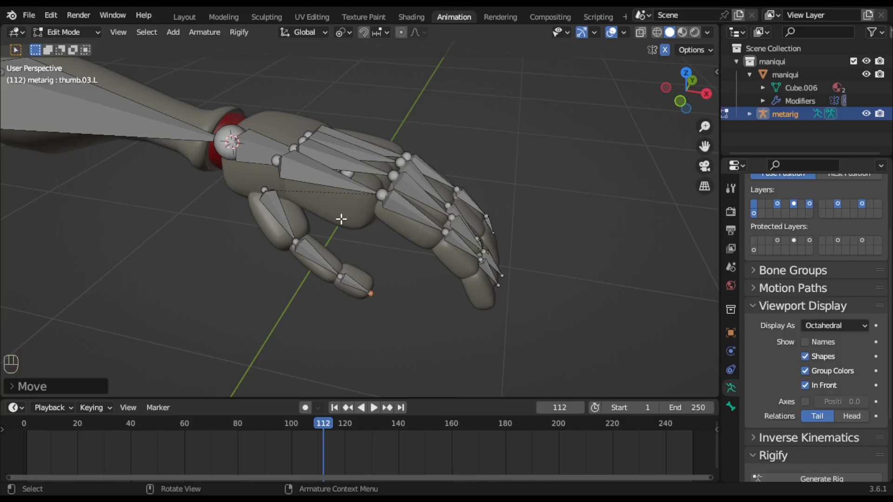
middle_drag(463, 233, 400, 285)
scroll(397, 282, down, 1)
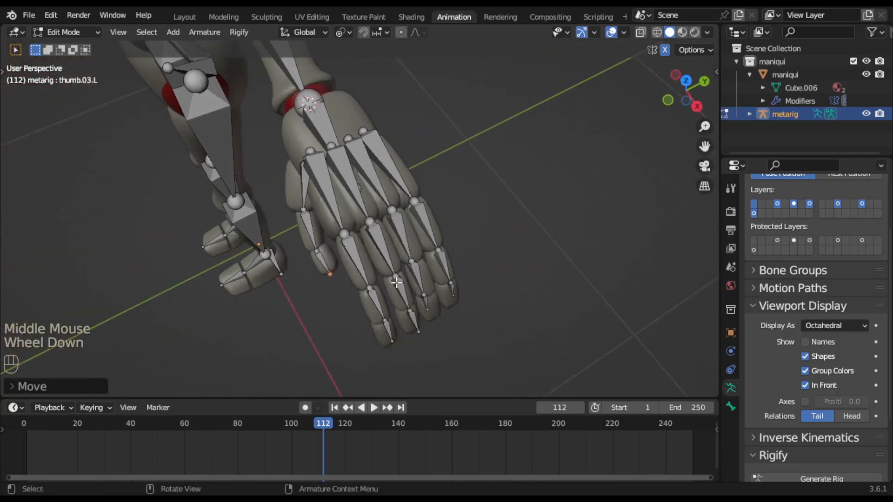
scroll(396, 283, down, 1)
Expand the metarig hierarchy down to the spine's child bones and clear the hand bone selection.
drag(552, 335, 301, 145)
click(750, 114)
drag(791, 151, 791, 386)
click(763, 127)
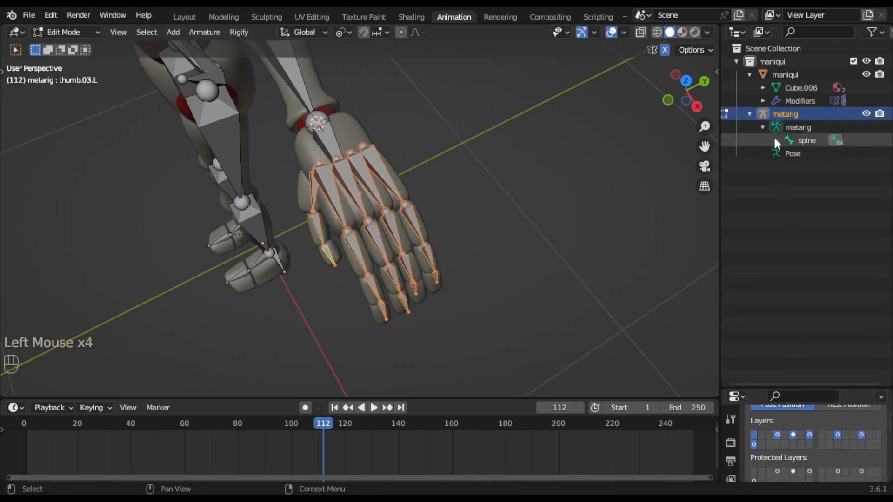
click(775, 140)
click(522, 257)
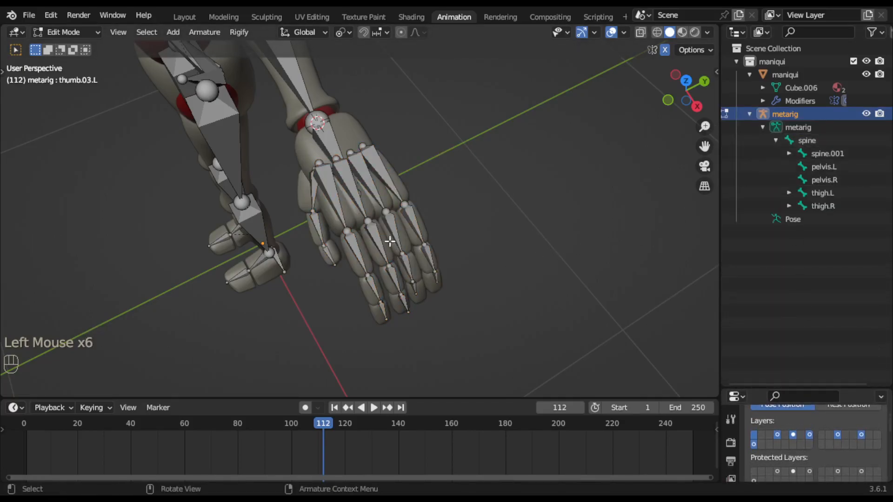
click(356, 185)
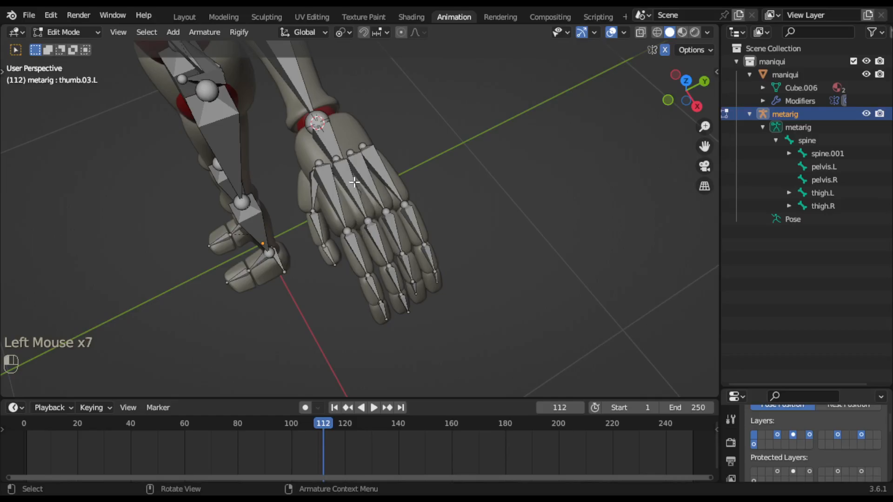
shift+click(375, 239)
shift+click(404, 294)
shift+click(404, 294)
drag(565, 333, 354, 125)
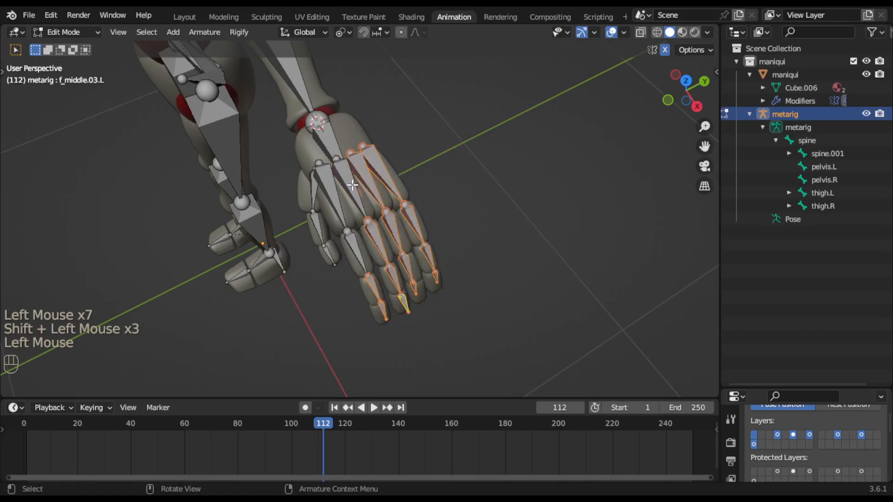
Hide the palm and finger bones of the left middle, ring and pinky fingers.
click(352, 186)
shift+click(374, 176)
shift+click(378, 171)
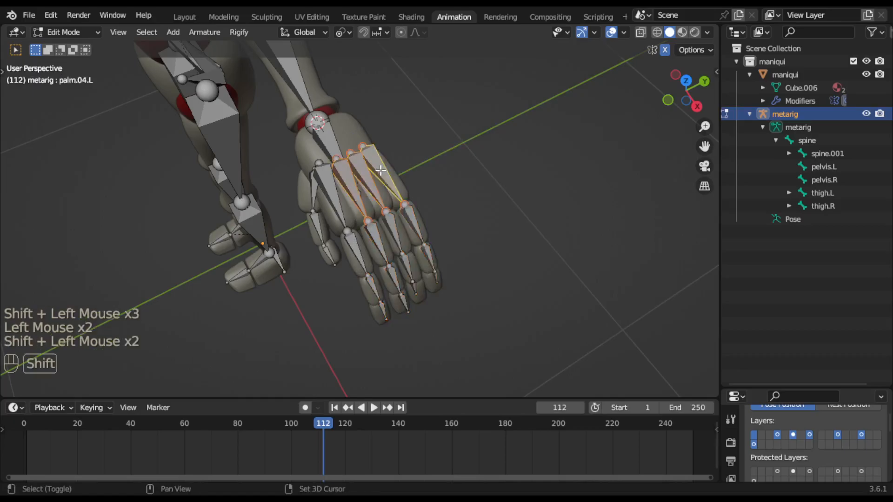
shift+click(389, 183)
shift+click(371, 242)
shift+click(391, 238)
shift+click(412, 228)
shift+click(394, 267)
shift+click(408, 267)
shift+click(428, 261)
shift+click(436, 276)
shift+click(407, 299)
shift+click(414, 309)
key(h)
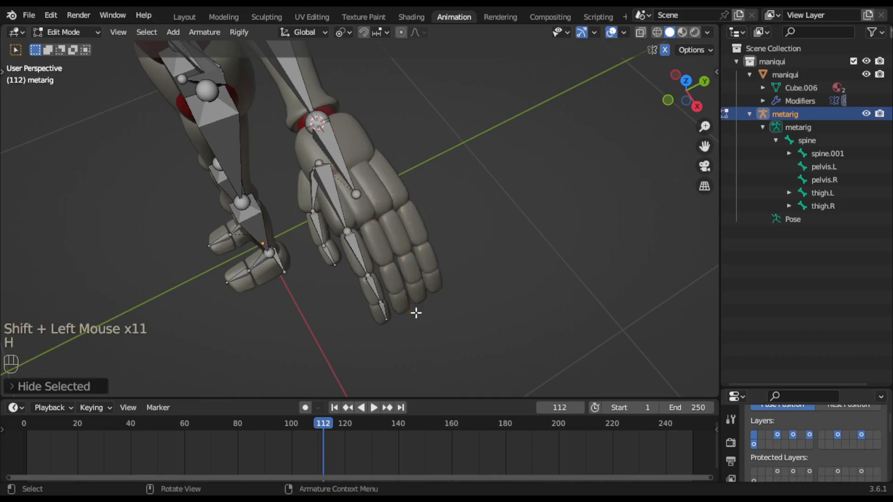
In front view, move the joint between the left index palm bone and first finger bone about 0.005 m, mostly downward.
scroll(415, 313, up, 2)
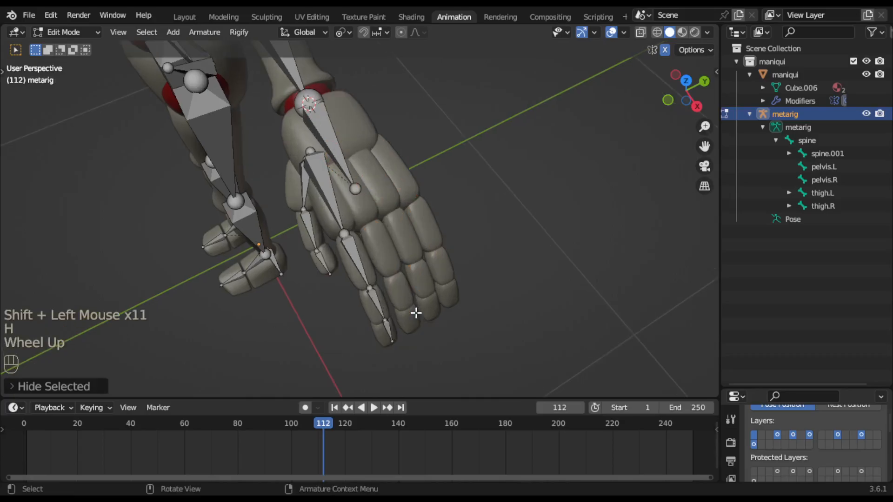
middle_drag(415, 313, 465, 265)
key(KP_1)
scroll(532, 236, up, 2)
click(444, 184)
key(g)
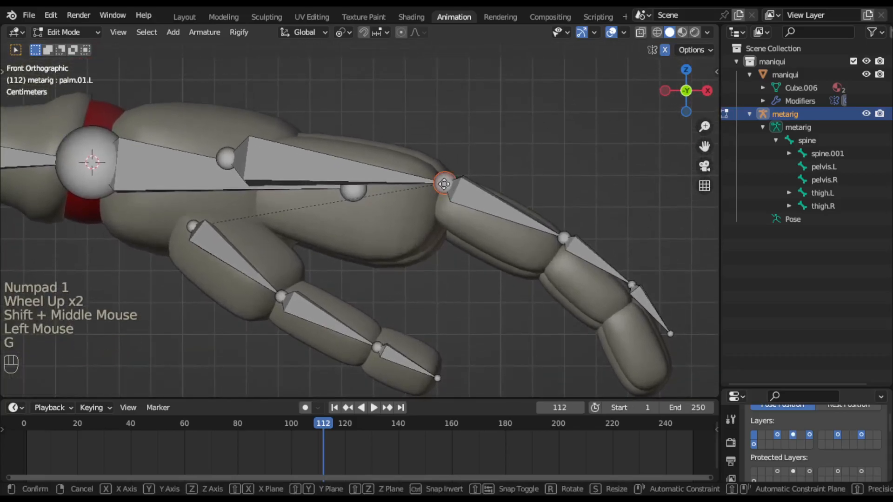
right_click(439, 206)
drag(432, 154, 465, 227)
key(g)
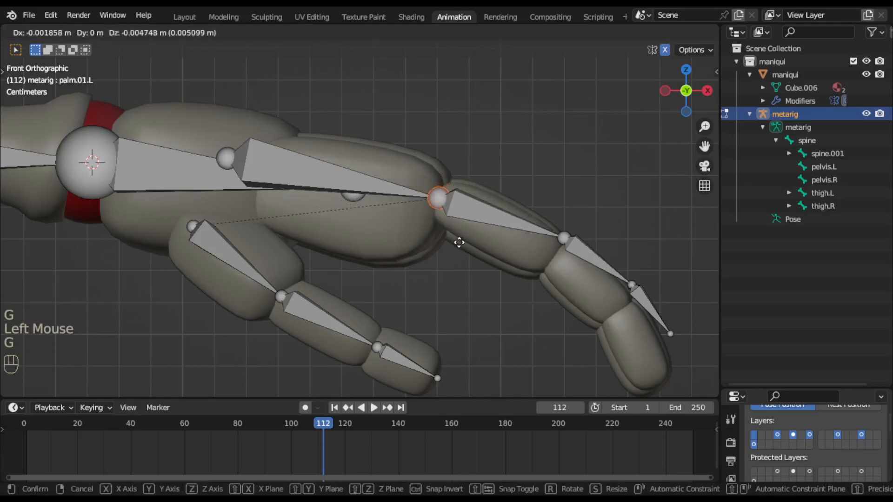
Position the left index finger's knuckle, two middle joints and tip inside their finger segments in front view.
click(458, 247)
click(560, 236)
key(g)
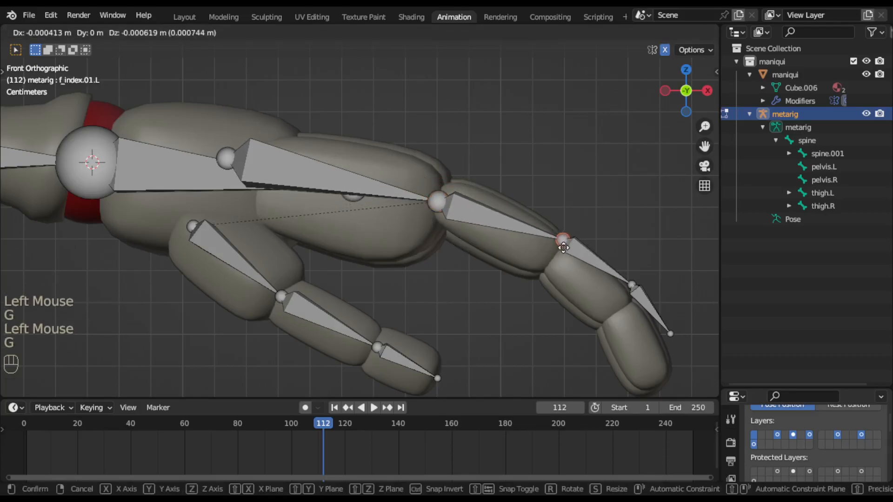
click(553, 254)
click(633, 287)
key(g)
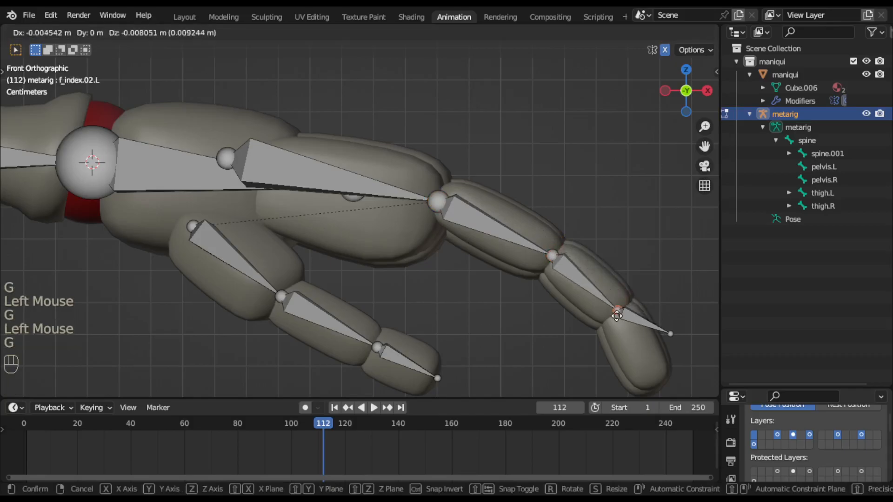
click(616, 315)
click(673, 334)
key(g)
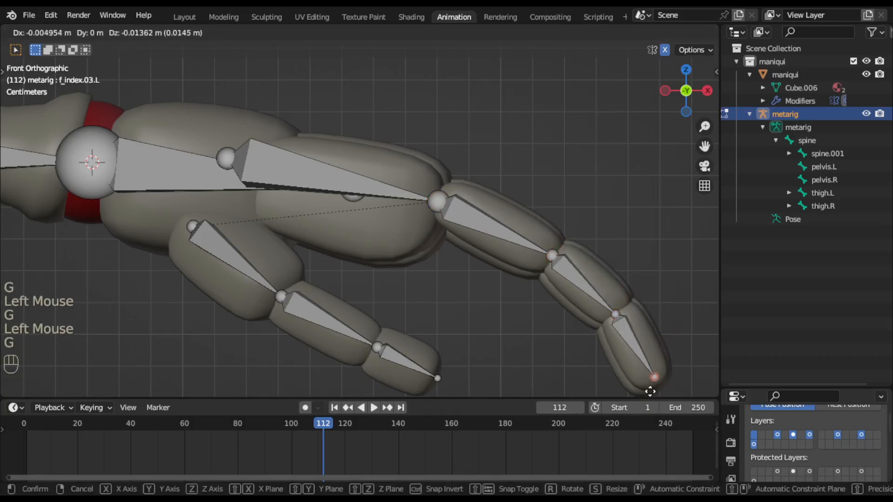
click(654, 384)
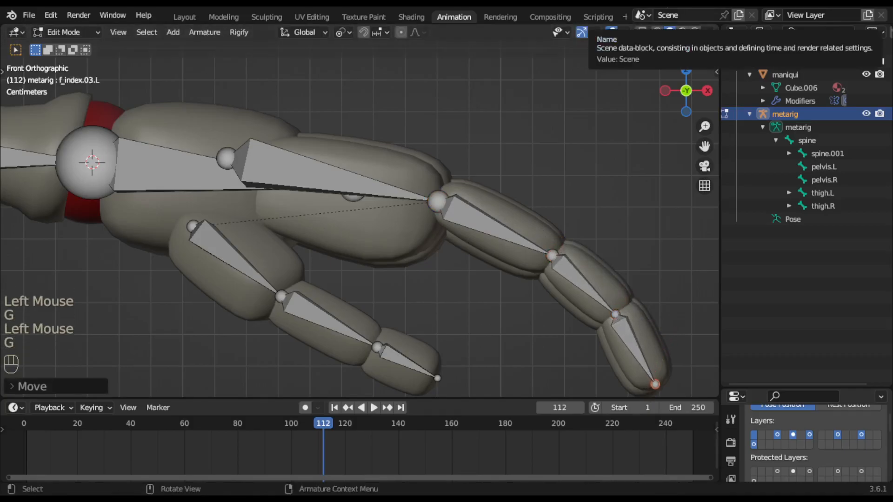
Examine the index finger bones' fit inside the hand mesh from top, side and perspective views.
key(KP_7)
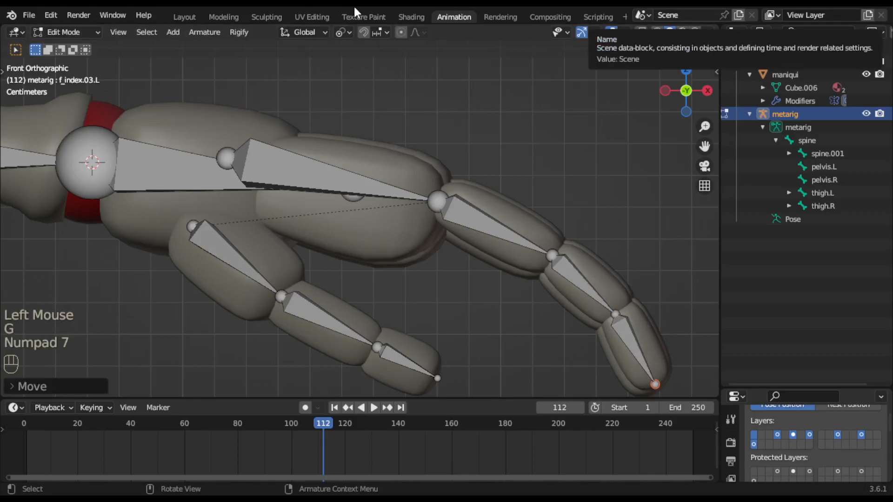
key(KP_7)
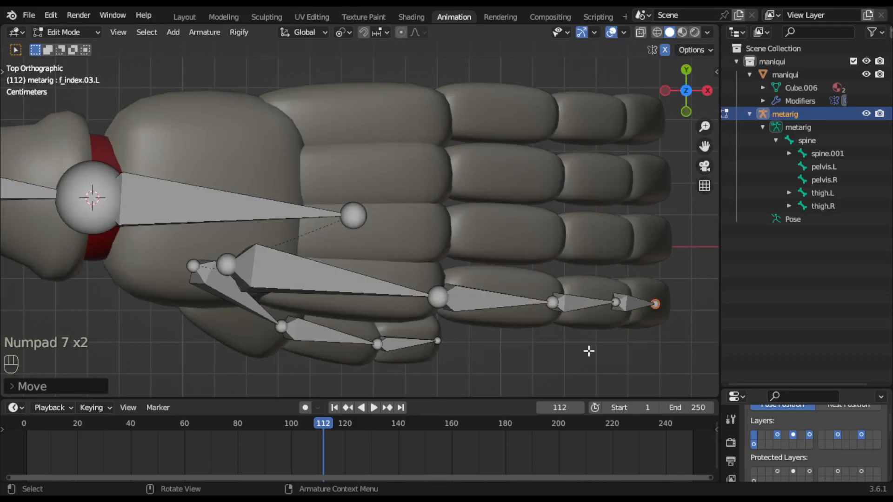
key(KP_1)
key(KP_3)
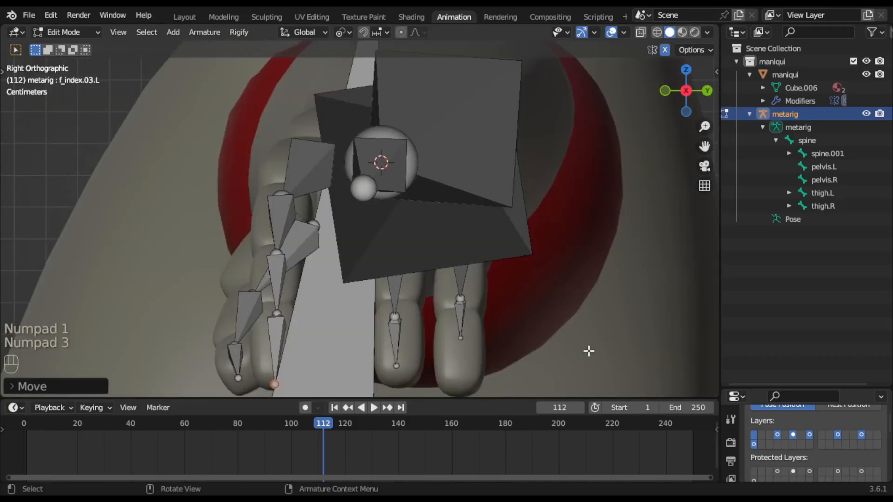
scroll(589, 351, down, 2)
scroll(393, 303, down, 3)
middle_drag(378, 301, 392, 313)
scroll(377, 292, up, 2)
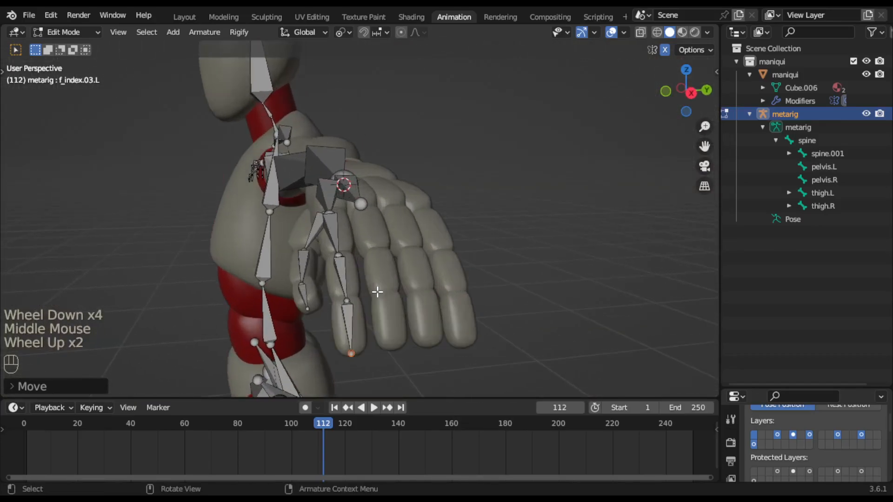
middle_drag(371, 281, 499, 318)
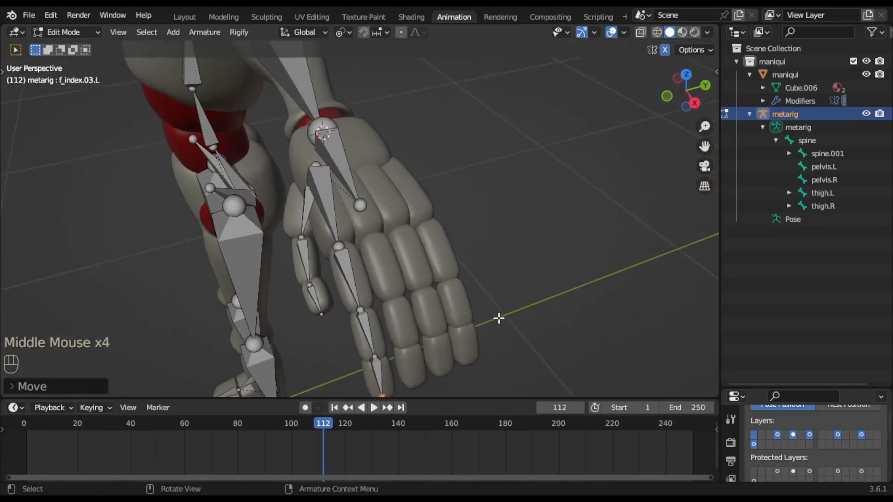
scroll(498, 318, down, 1)
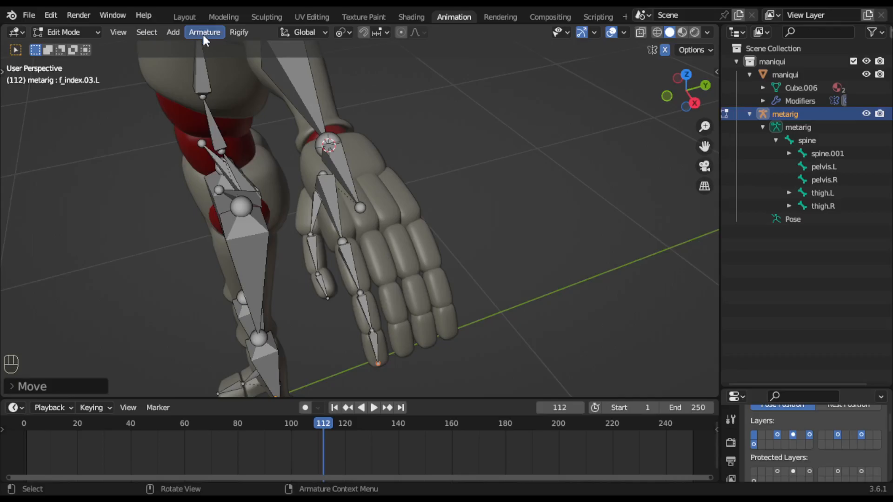
Reveal the hidden finger and palm bones of the left hand.
key(alt+h)
key(ctrl+z)
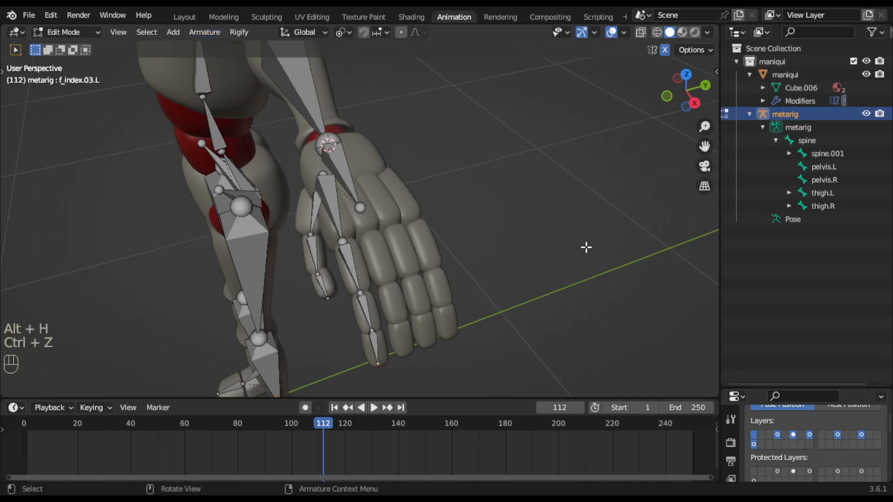
key(alt+h)
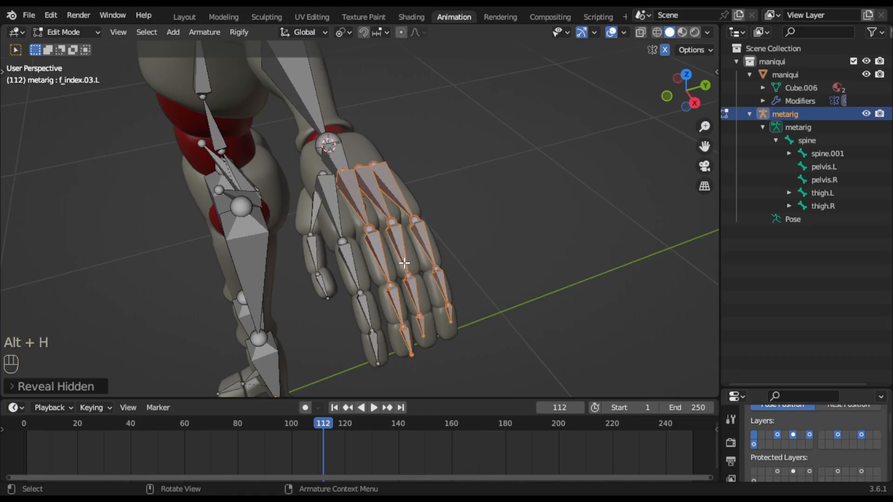
Hide the thumb, index, ring and pinky finger bones of the left hand, leaving out the middle finger chain.
shift+drag(306, 201, 340, 270)
shift+click(314, 206)
shift+click(331, 207)
shift+click(319, 257)
shift+click(326, 284)
shift+click(365, 318)
shift+click(375, 343)
shift+click(408, 343)
shift+click(399, 305)
shift+click(379, 259)
shift+click(361, 207)
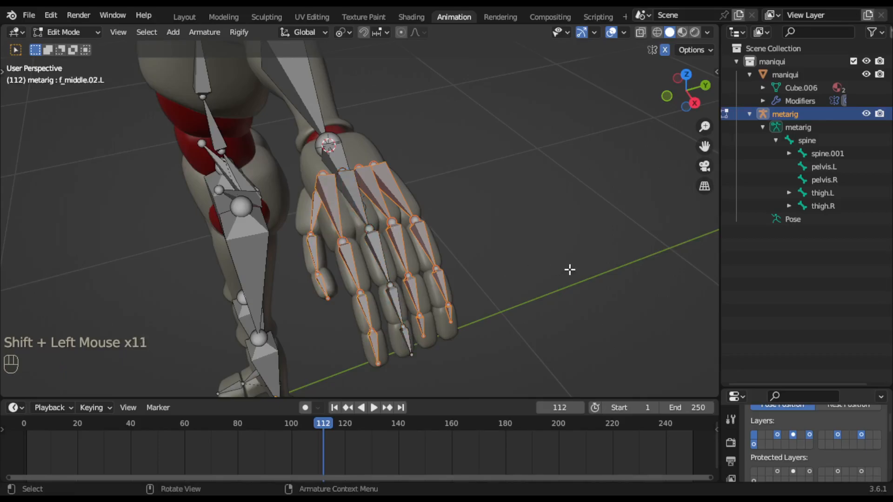
key(h)
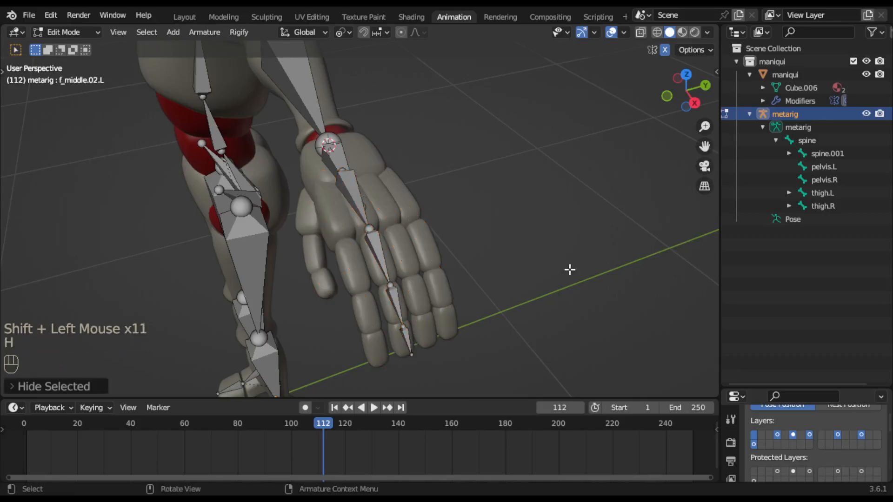
Adjust the middle finger's knuckle joint to sit centred in its finger in top view.
key(KP_7)
scroll(484, 285, up, 4)
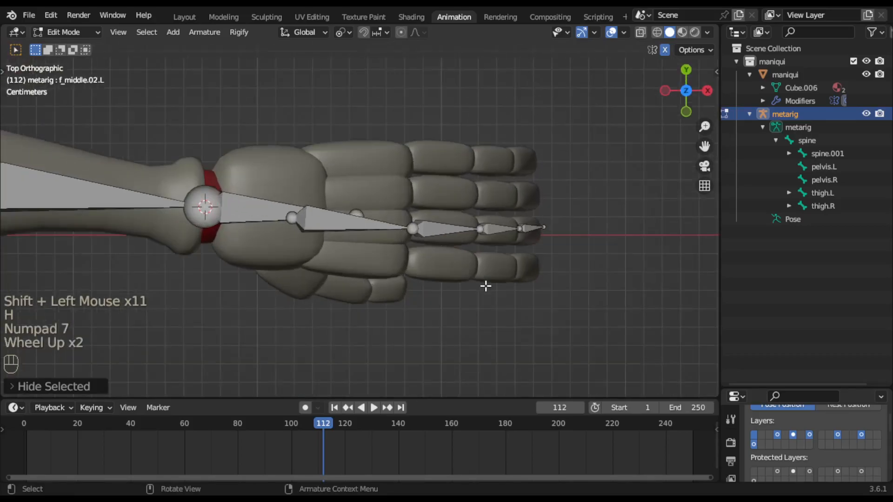
click(452, 237)
shift+middle_drag(523, 270, 458, 278)
key(g)
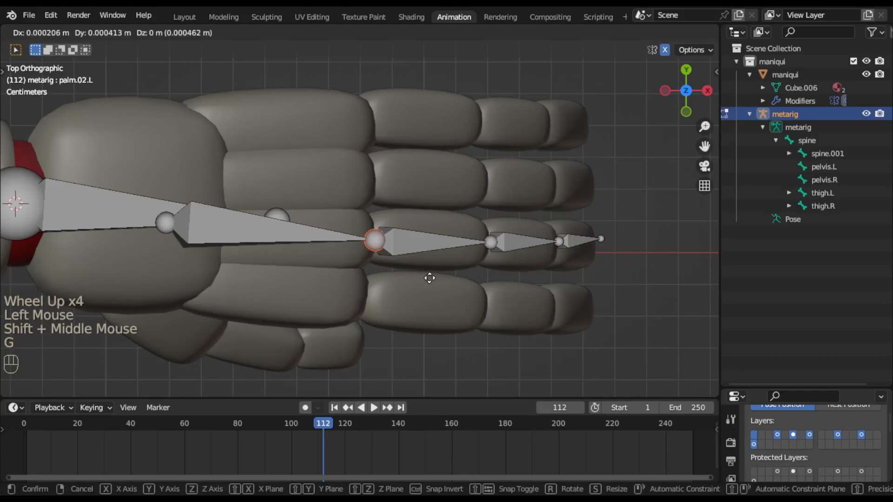
click(428, 276)
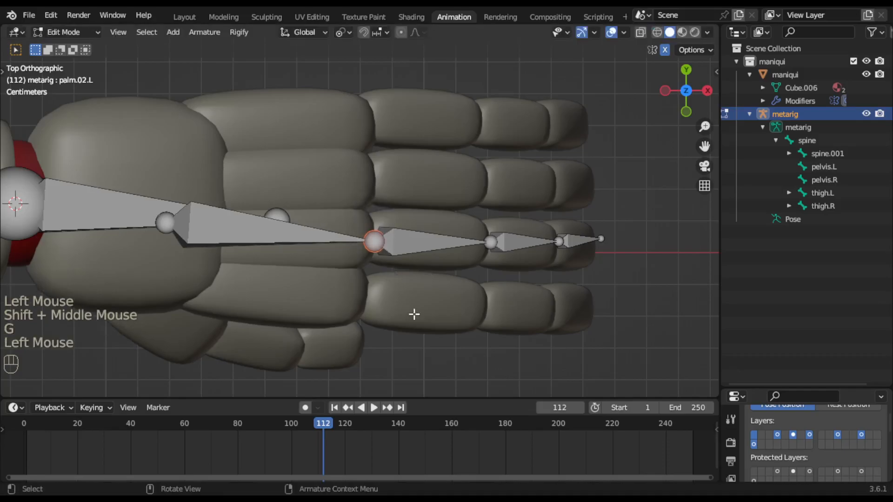
key(g)
click(432, 330)
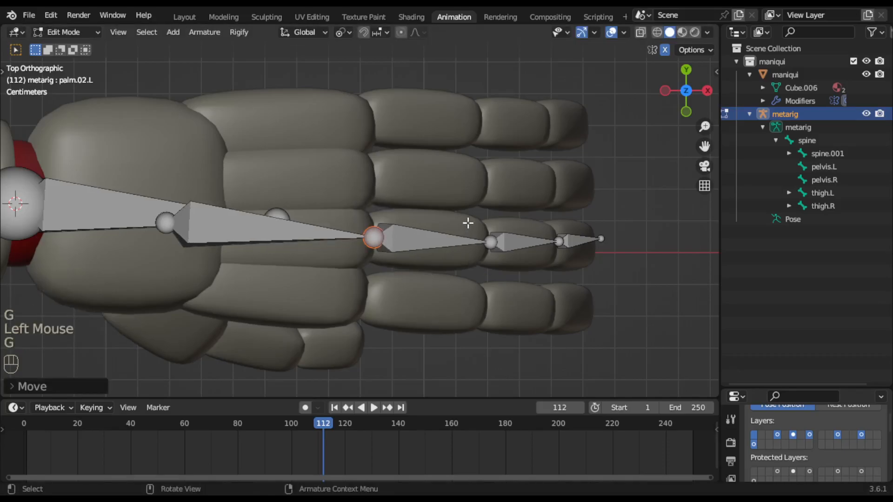
Move the middle finger's last joint and tip slightly to centre them in the fingertip segment in top view.
click(559, 242)
key(g)
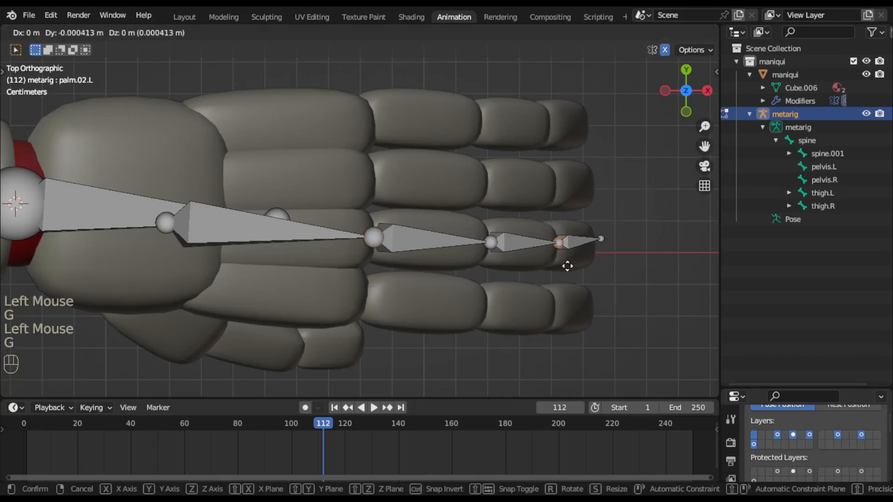
click(568, 265)
click(600, 239)
key(g)
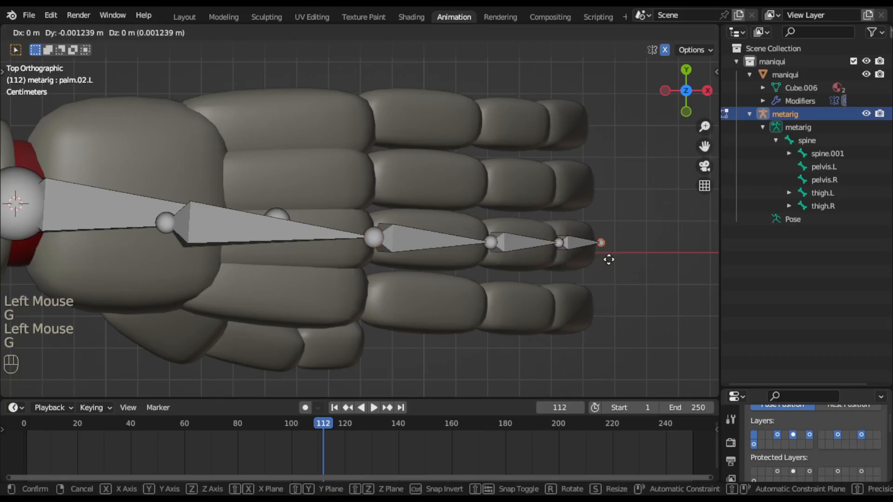
click(609, 260)
Stop editing the metarig and enter Edit Mode on the maniqui mesh.
key(KP_3)
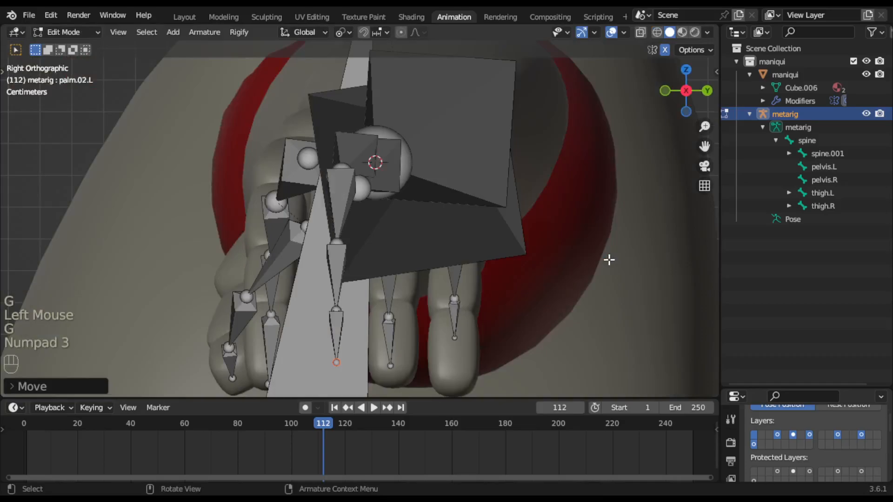
key(KP_1)
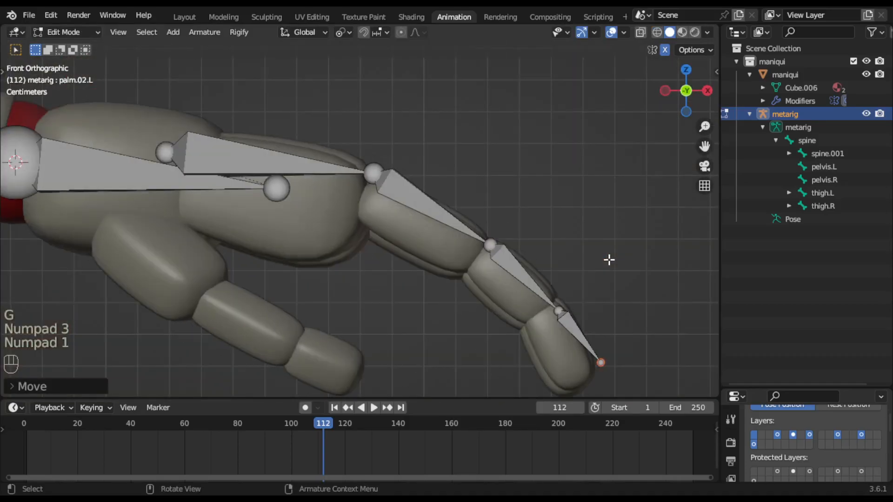
key(Tab)
click(381, 269)
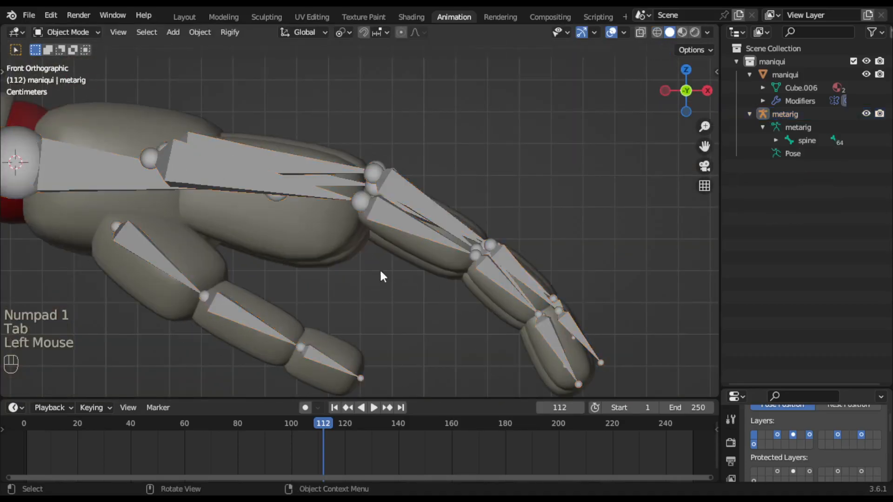
click(324, 235)
key(Tab)
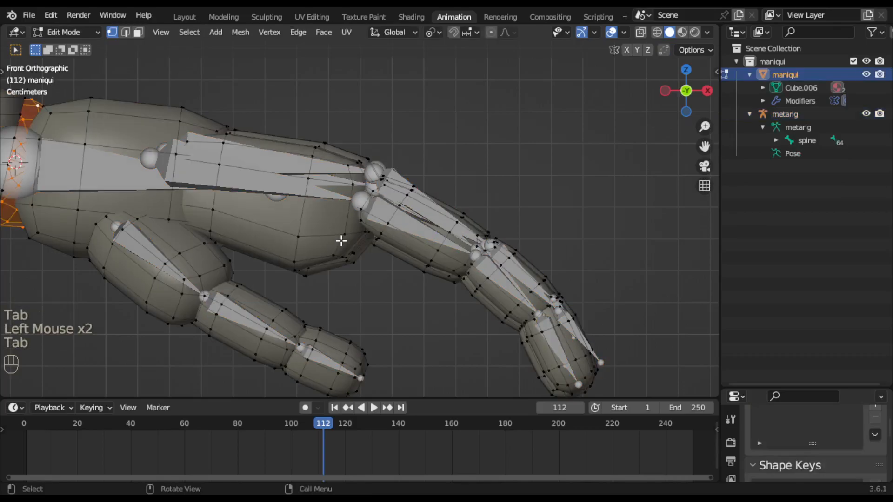
Hide the linked mesh parts of the thumb and of the index finger, including its palm segment.
click(372, 291)
middle_drag(395, 315, 357, 349)
scroll(371, 356, down, 2)
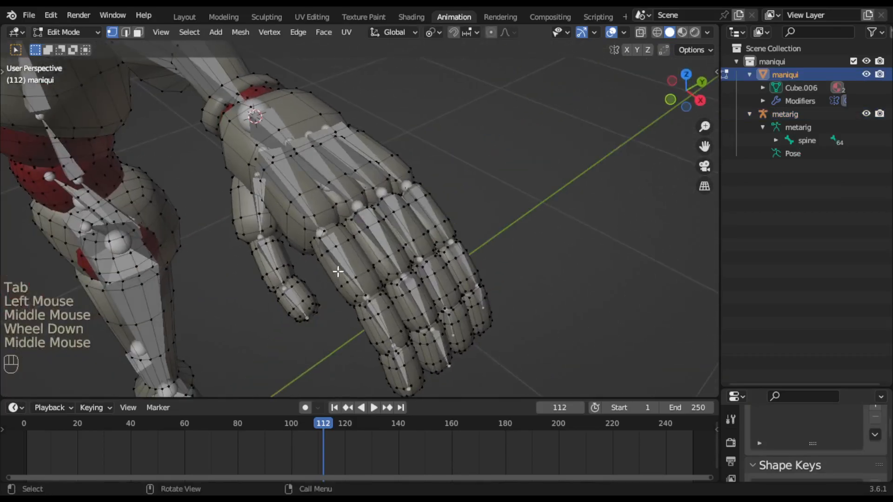
click(341, 288)
key(j)
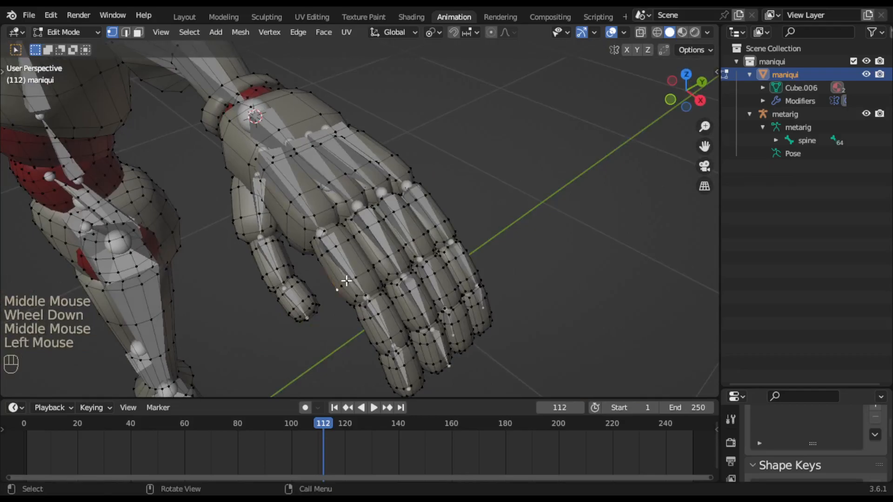
click(352, 342)
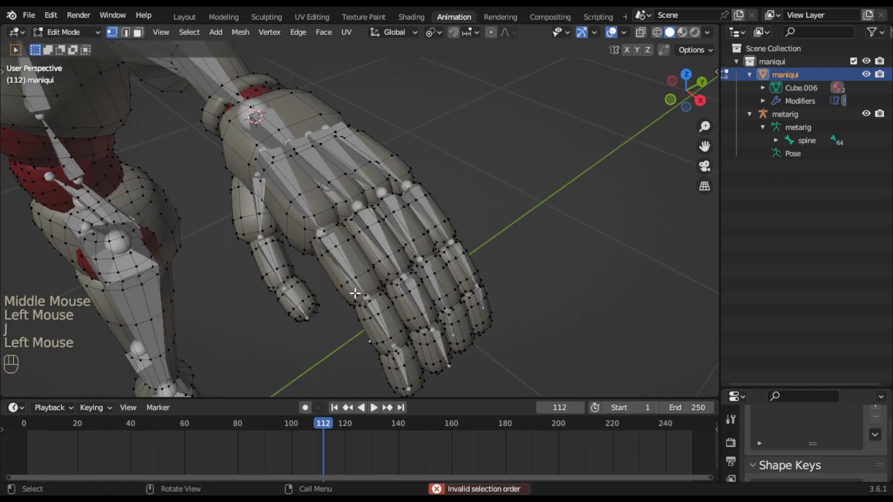
key(l)
key(l)
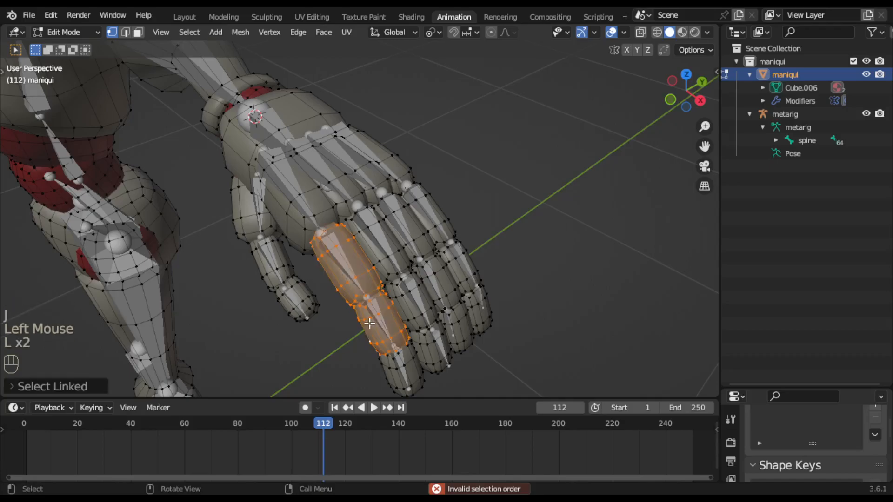
key(l)
key(l)
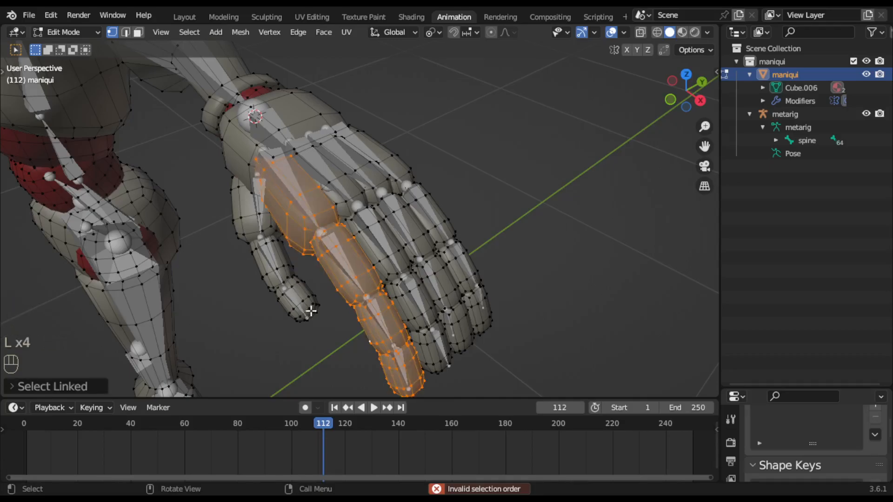
key(l)
key(l)
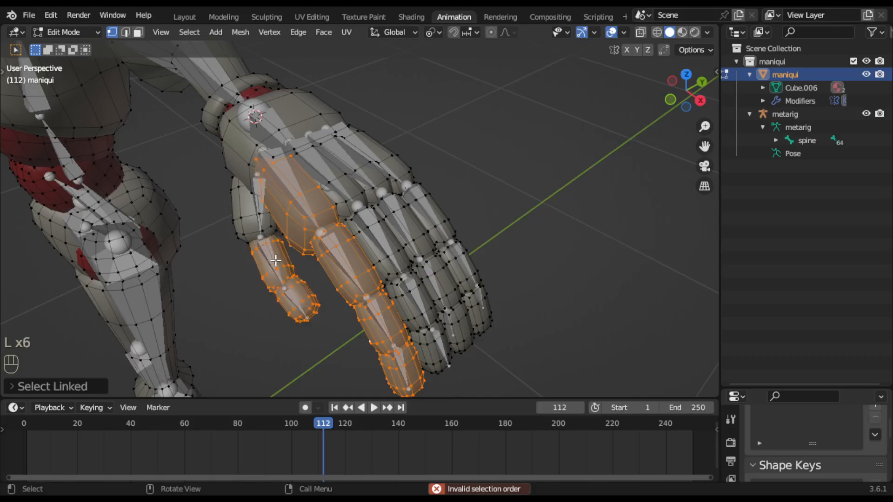
key(l)
key(h)
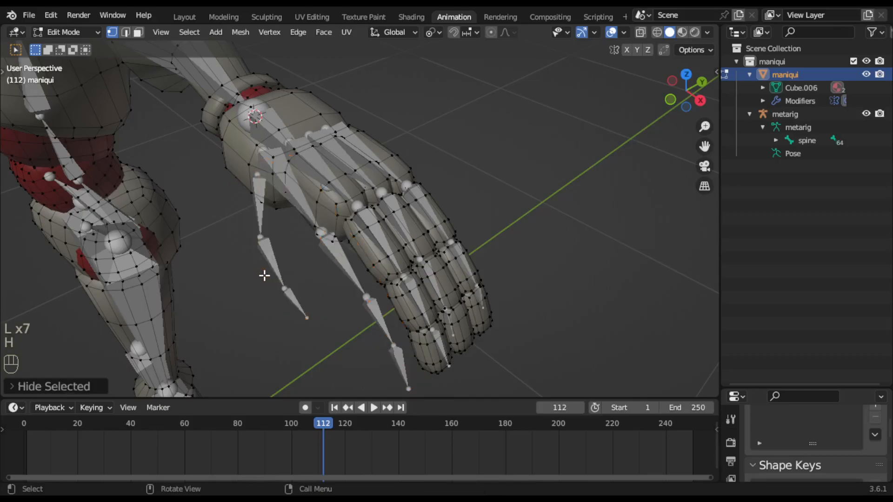
Leave mesh editing, select the metarig armature and switch it to Edit Mode.
key(Tab)
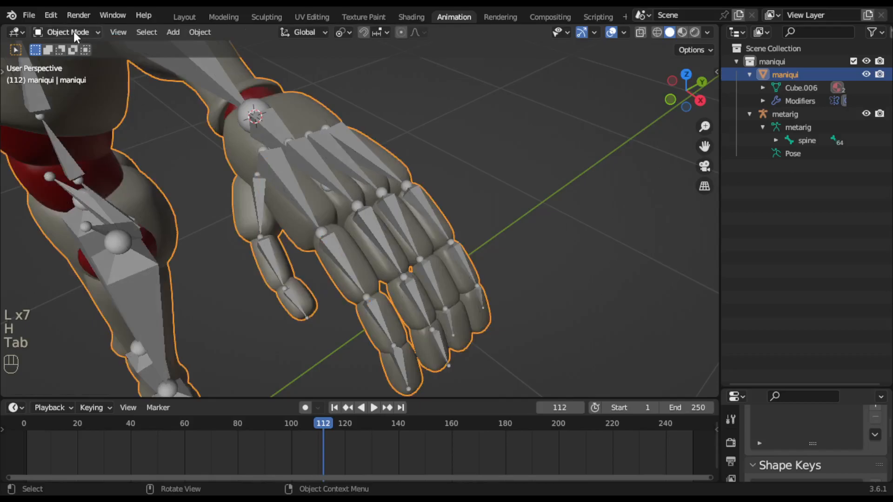
click(328, 256)
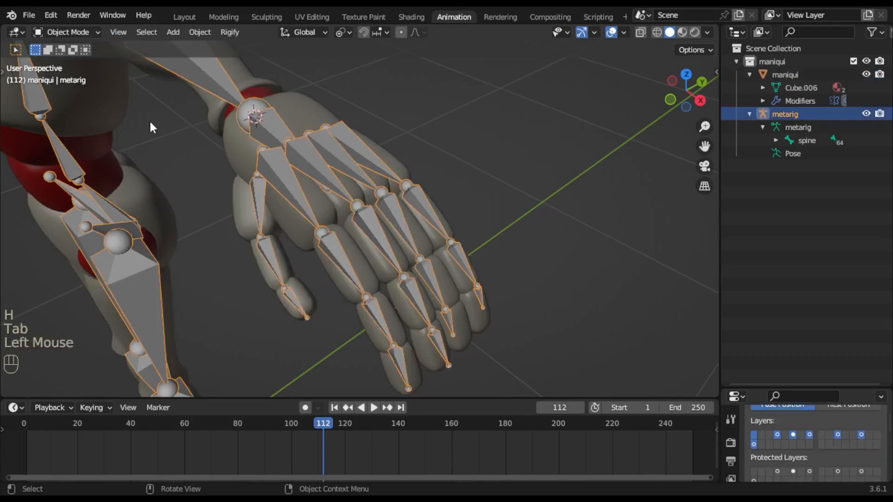
click(66, 32)
click(72, 61)
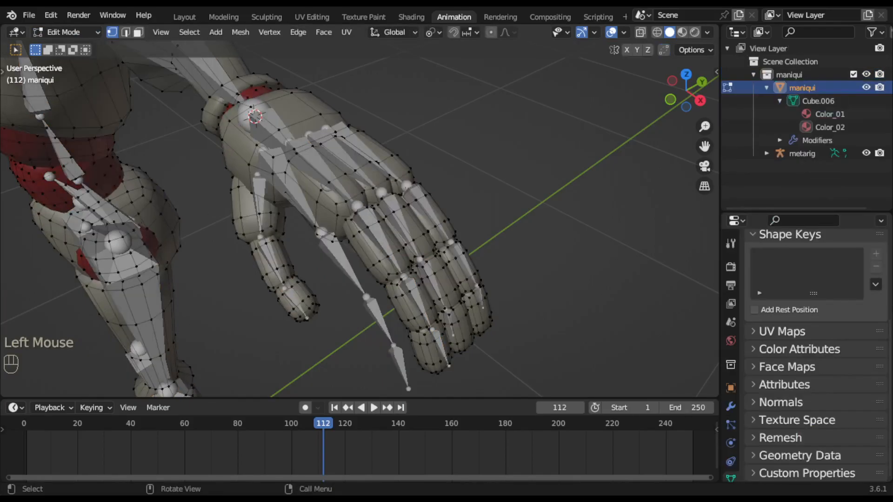
key(alt)
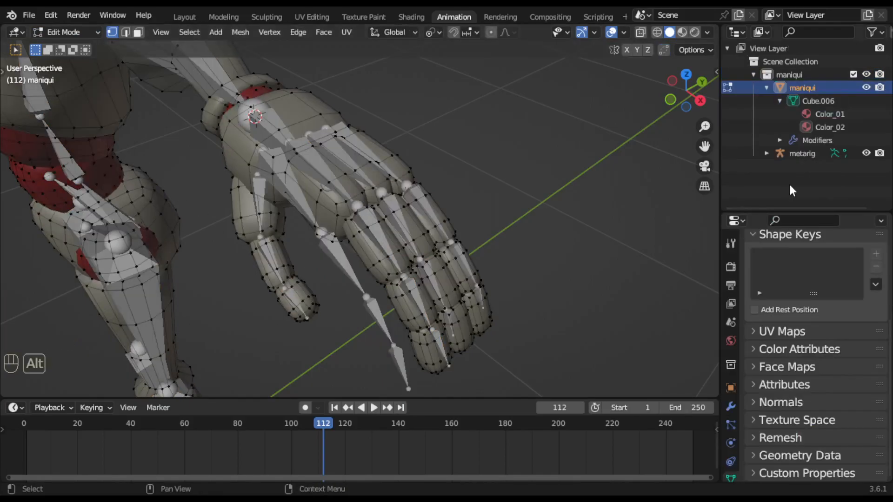
click(78, 29)
click(74, 49)
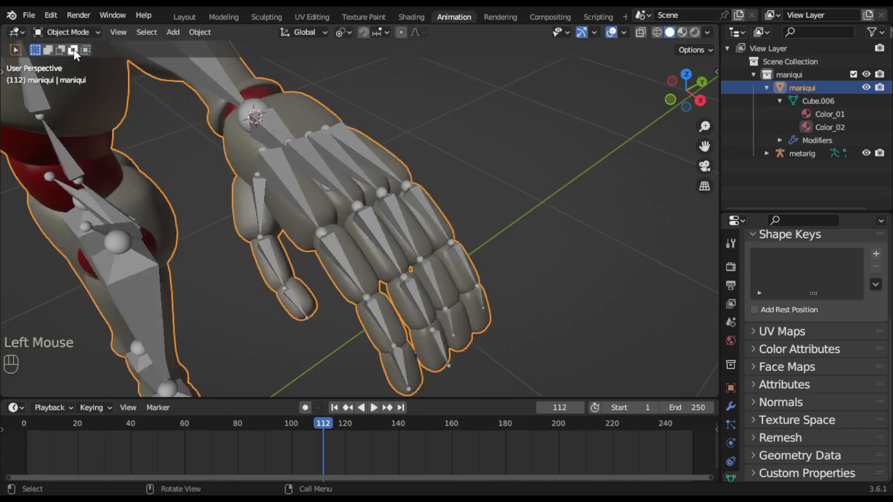
click(300, 205)
click(91, 33)
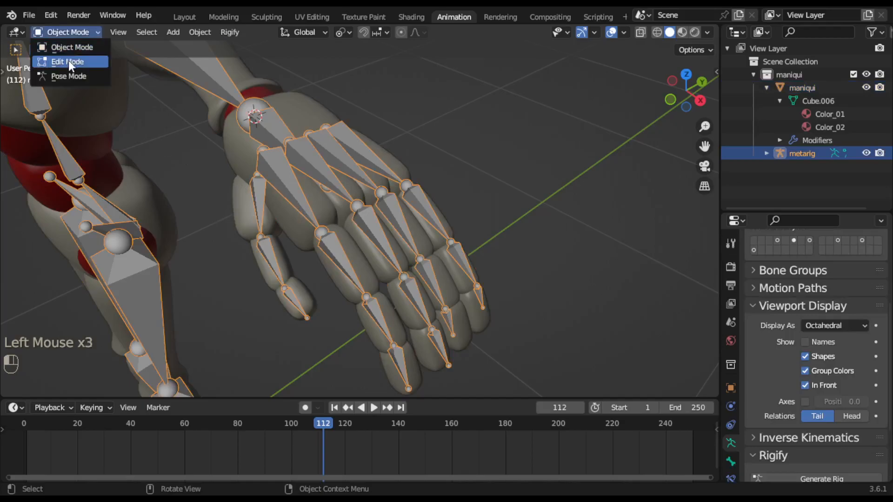
click(68, 61)
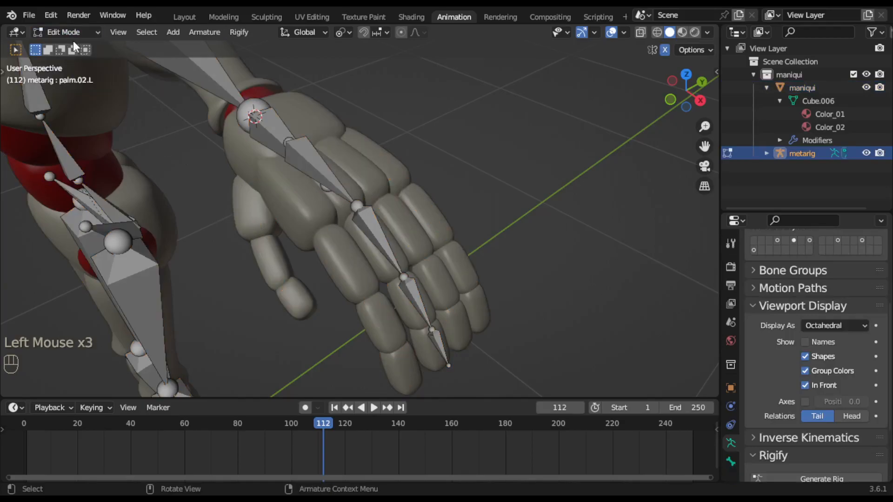
click(74, 41)
click(73, 43)
click(359, 255)
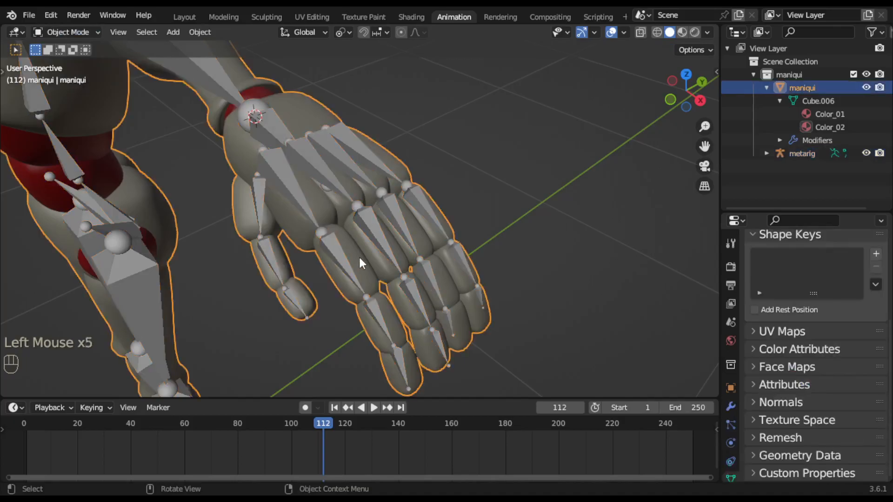
click(88, 32)
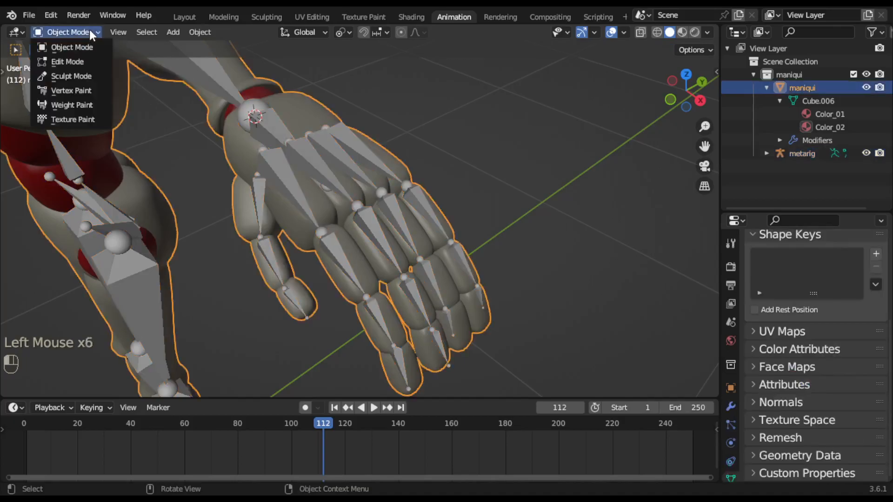
click(83, 63)
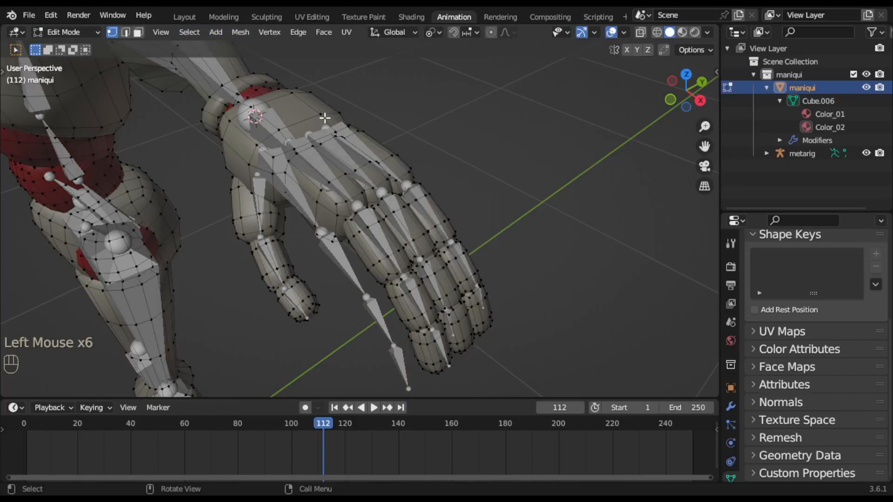
Reveal the hidden index finger and palm segment, separate them into their own object and hide that object.
key(alt+h)
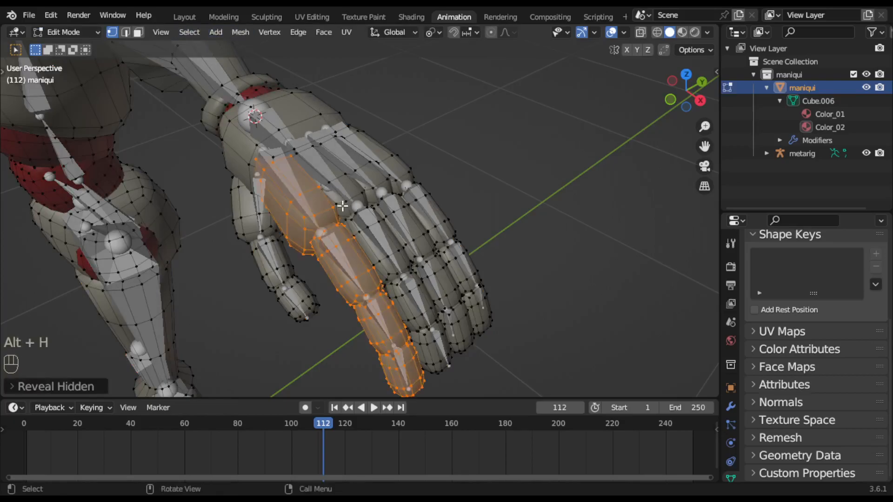
right_click(369, 278)
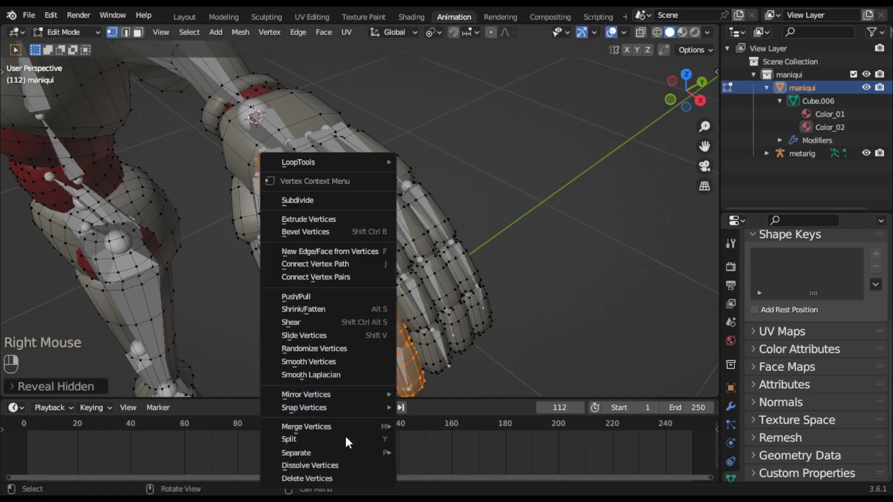
mouse_move(347, 454)
click(431, 424)
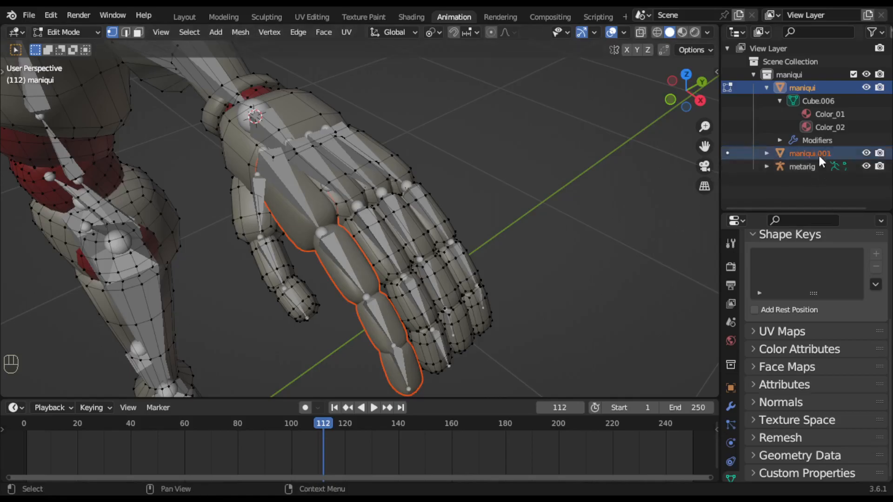
click(766, 88)
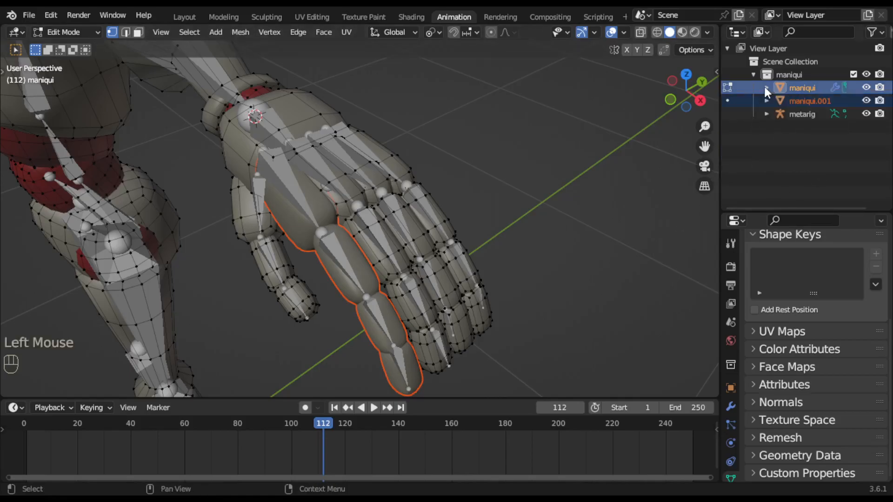
click(866, 101)
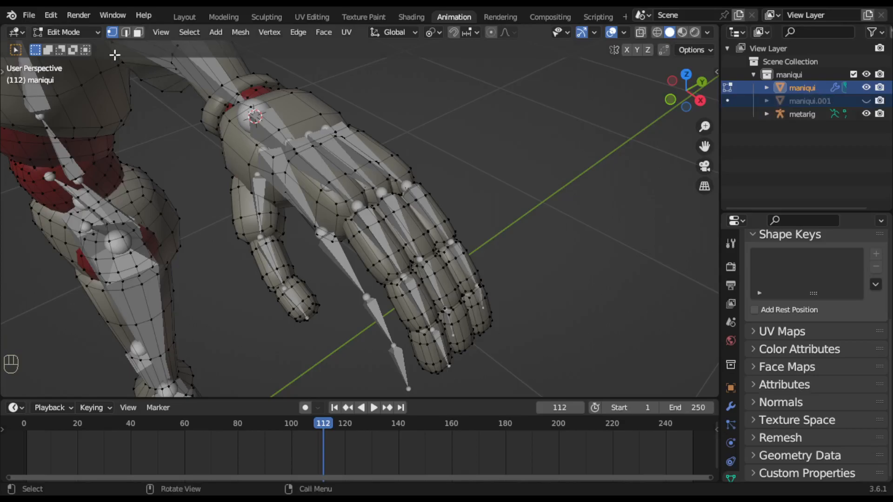
Leave mesh editing, select the metarig armature and put it into Edit Mode.
click(89, 33)
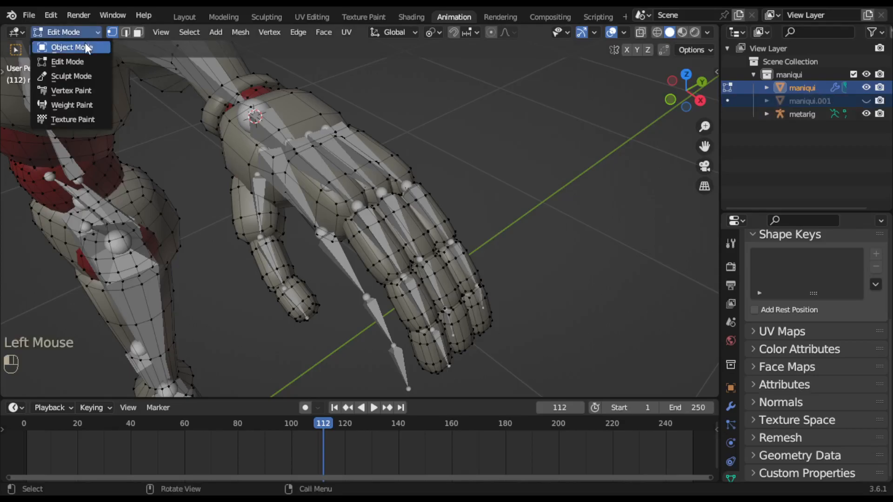
click(84, 47)
double_click(521, 261)
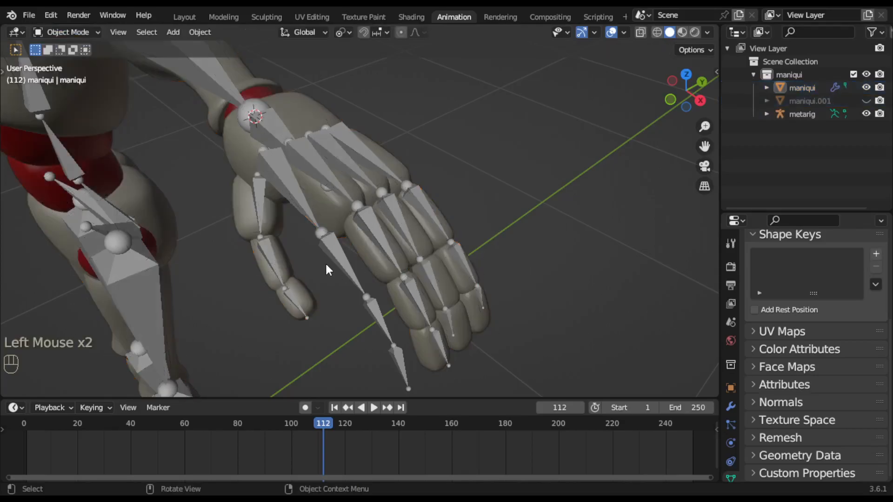
click(340, 253)
key(alt)
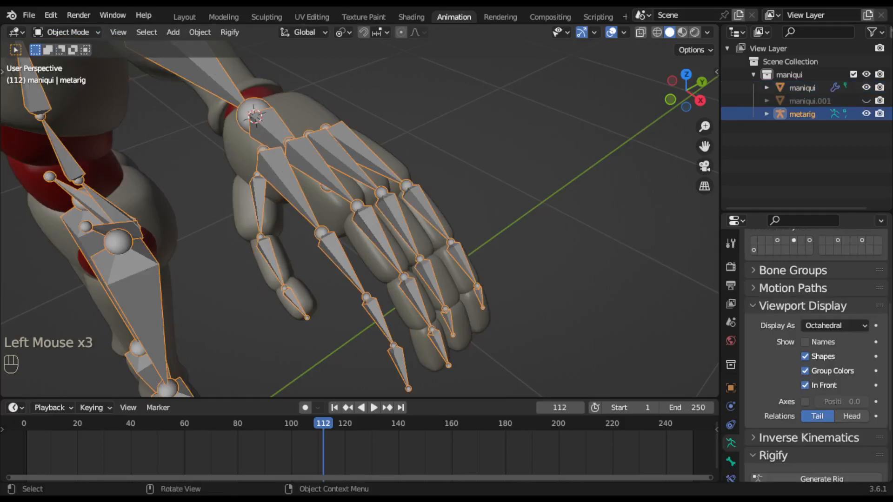
click(55, 30)
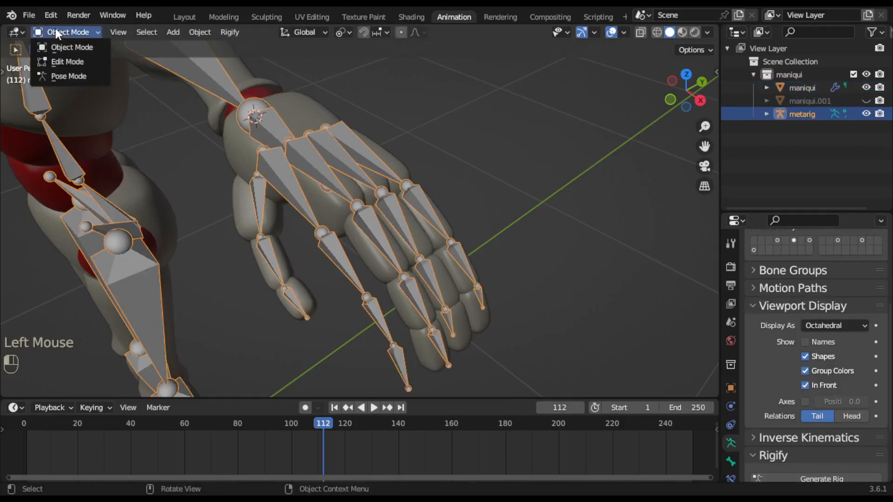
click(65, 61)
In front view, lower the middle finger's base knuckle joint to centre it between the palm segment and the first finger segment.
middle_drag(376, 320, 441, 272)
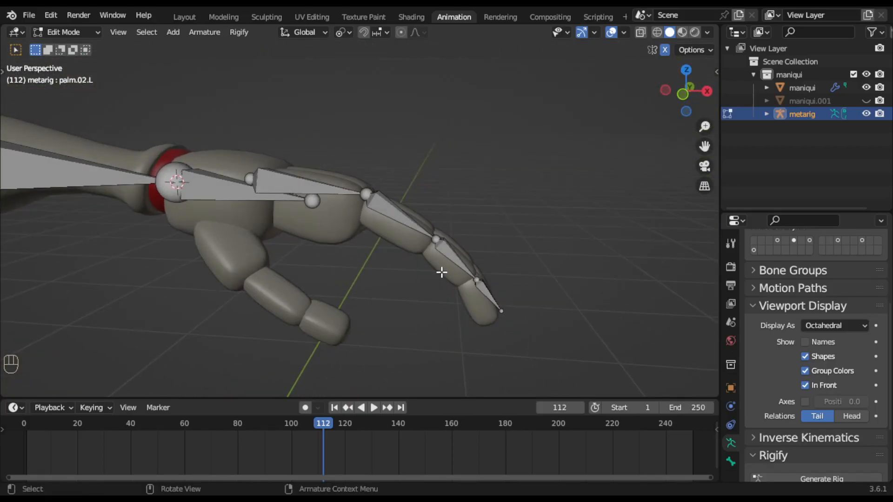
key(KP_3)
key(KP_1)
scroll(442, 272, up, 2)
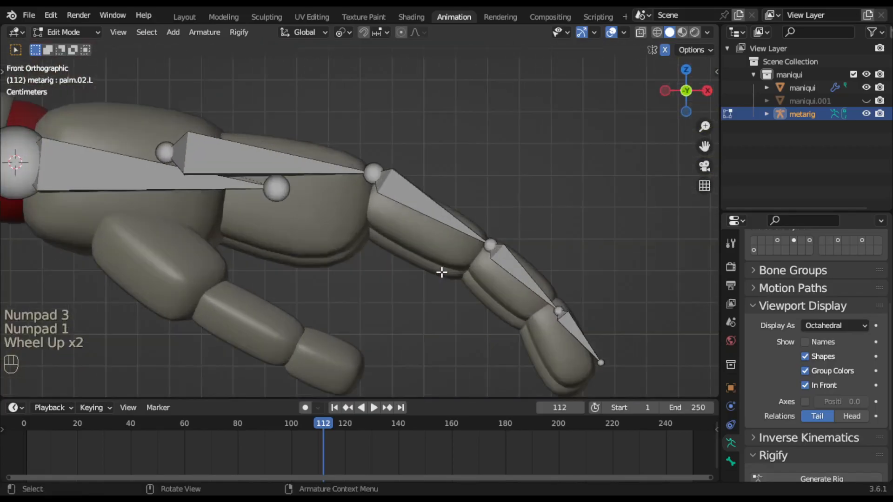
click(374, 173)
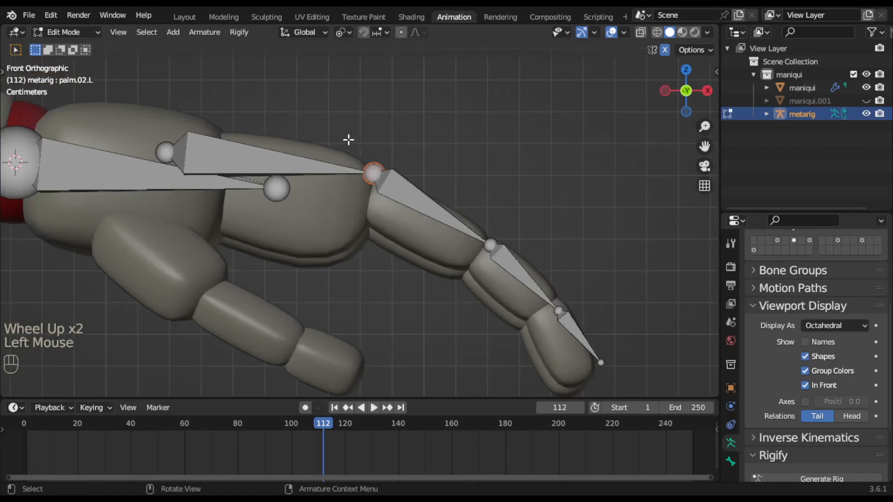
key(g)
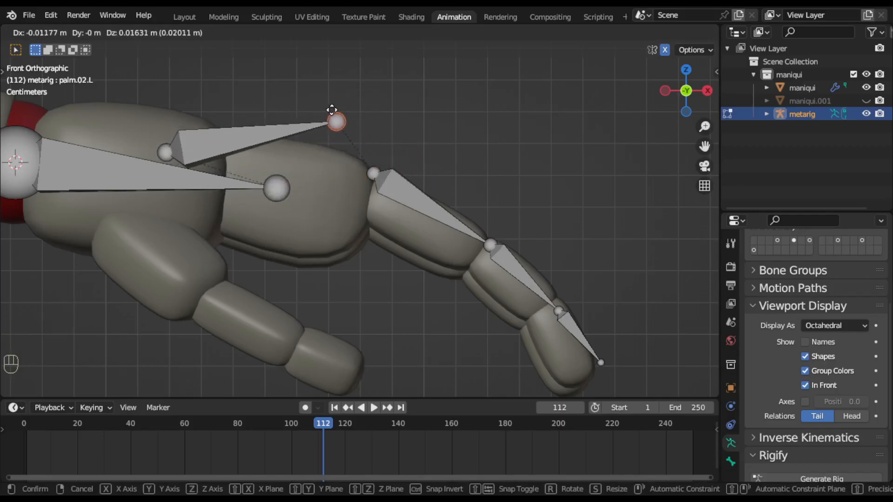
click(332, 110)
key(g)
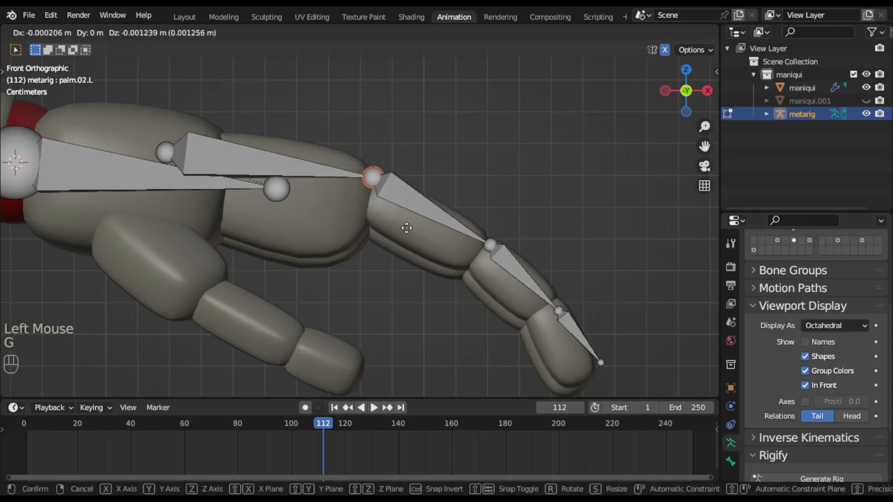
click(403, 247)
Move the middle finger's two outer joints and its tip to centre them in the finger segments in front view.
click(488, 243)
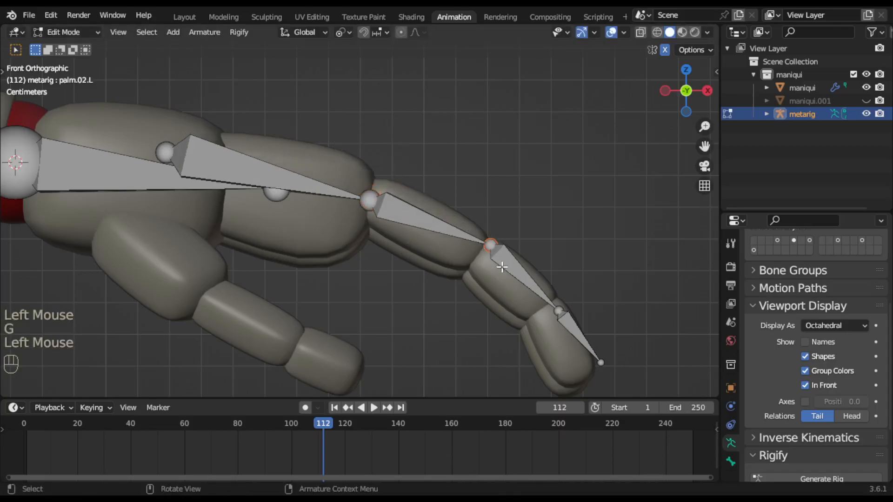
key(g)
click(538, 299)
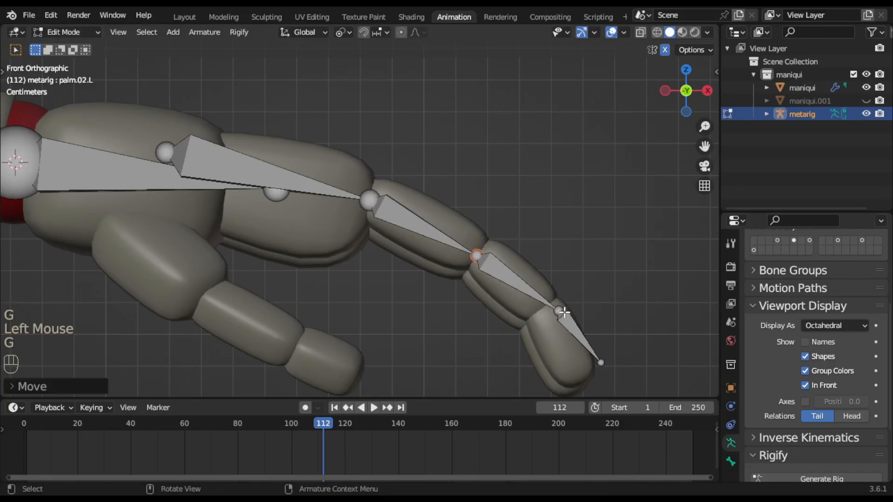
click(560, 311)
key(g)
click(544, 312)
click(600, 362)
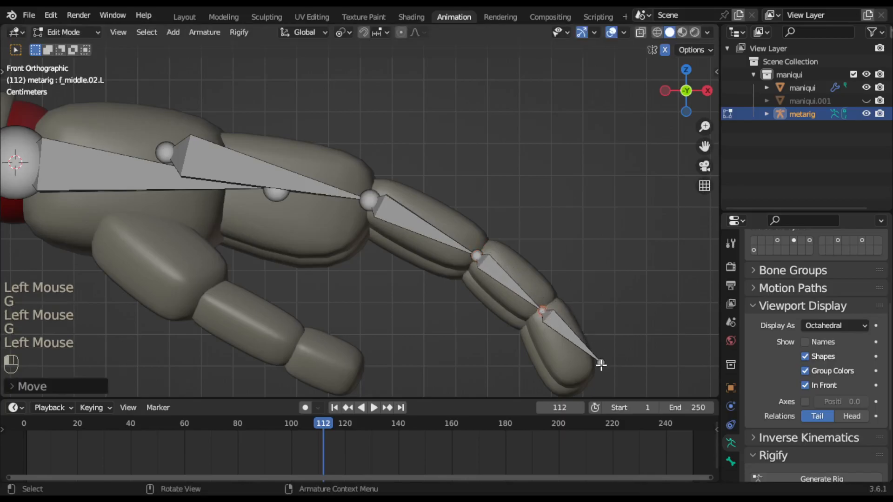
key(g)
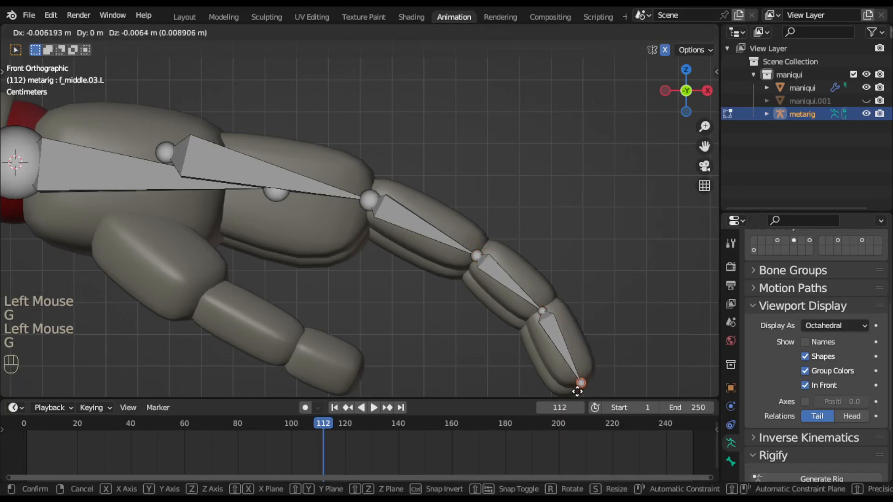
click(577, 391)
middle_drag(293, 243, 189, 251)
middle_drag(135, 201, 185, 118)
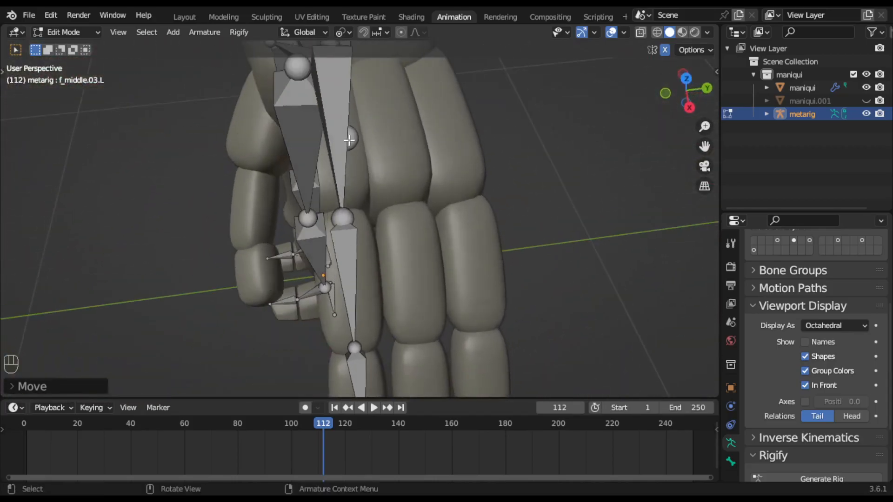
click(373, 156)
scroll(374, 157, down, 2)
middle_drag(374, 157, 420, 194)
key(g)
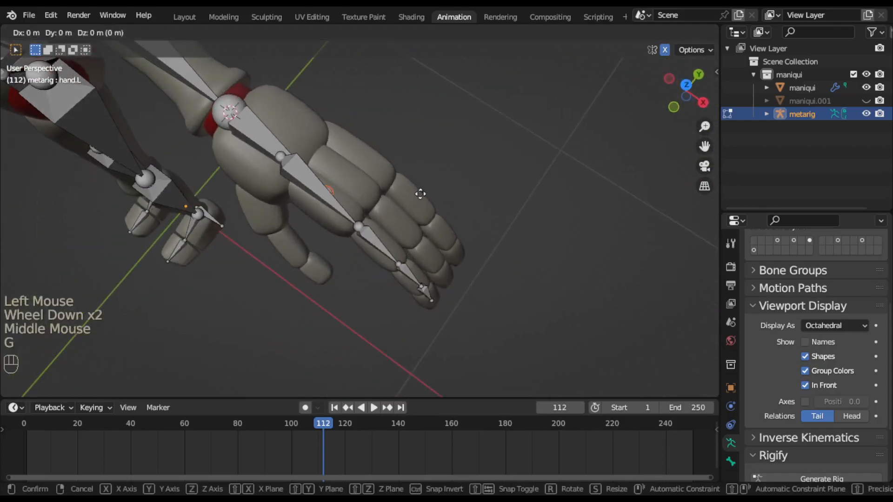
click(391, 171)
middle_drag(374, 272, 373, 193)
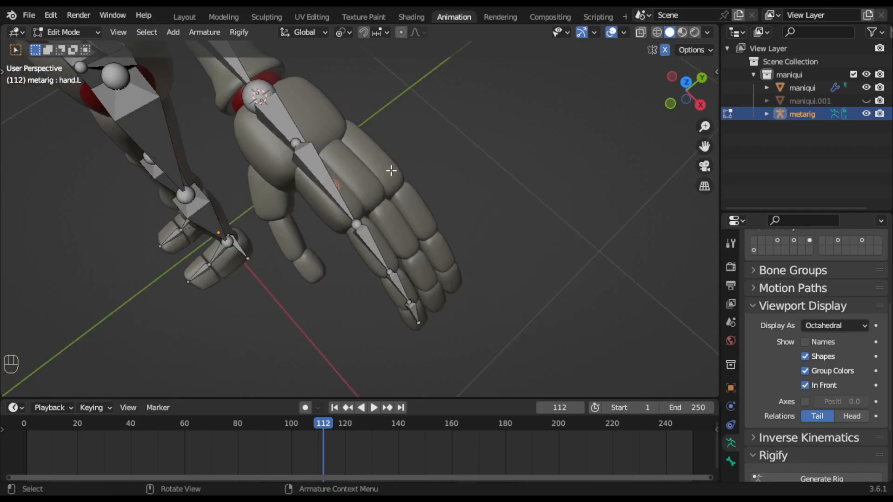
drag(391, 153, 334, 191)
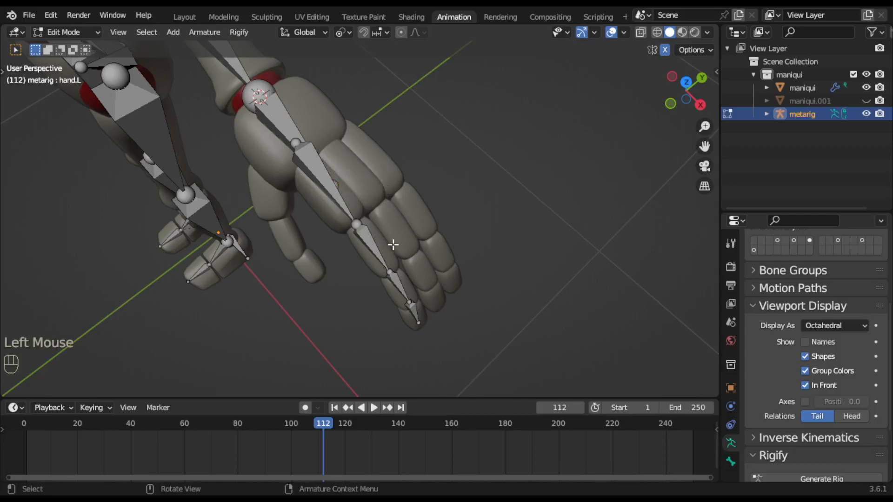
middle_drag(395, 256, 395, 236)
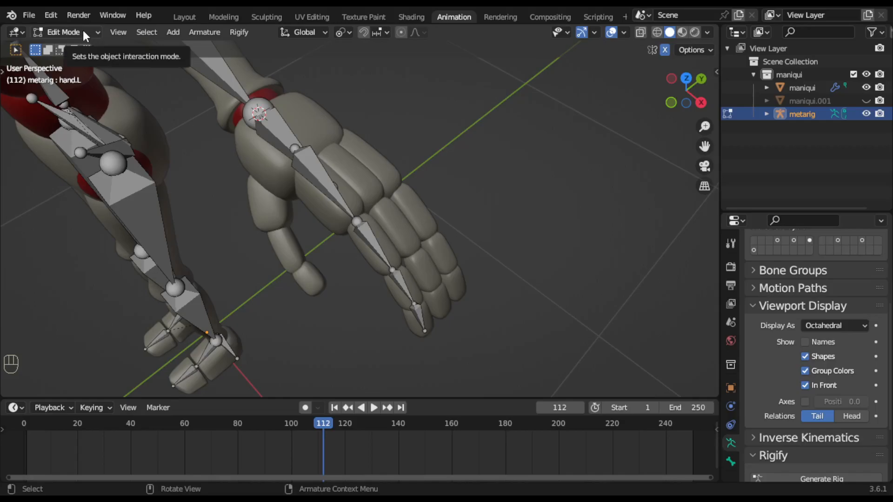
key(alt)
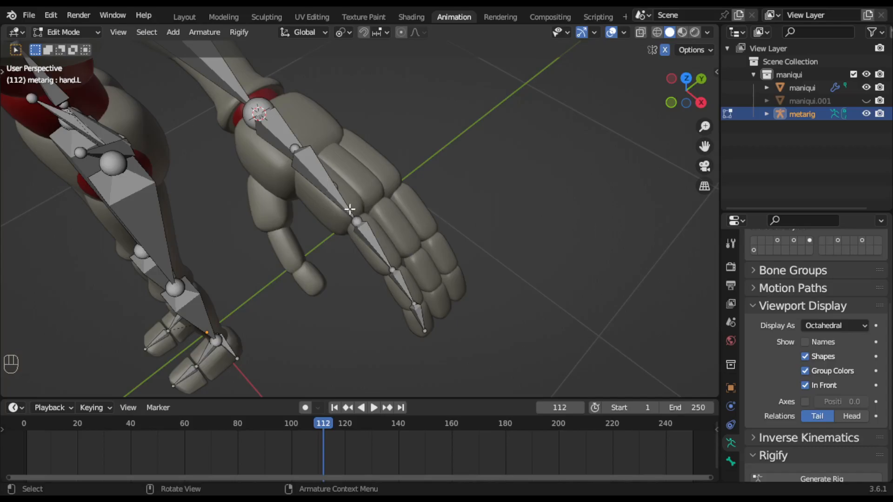
Return the metarig to Object Mode and select the maniqui mesh object.
click(80, 31)
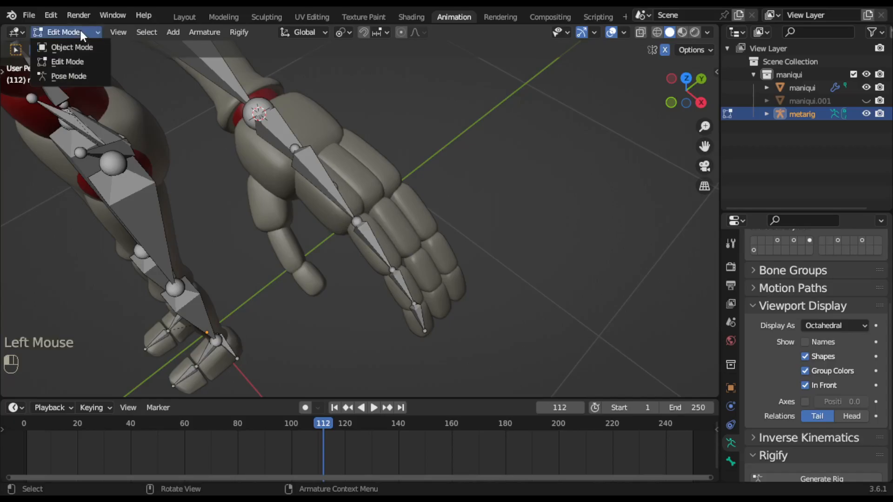
click(98, 48)
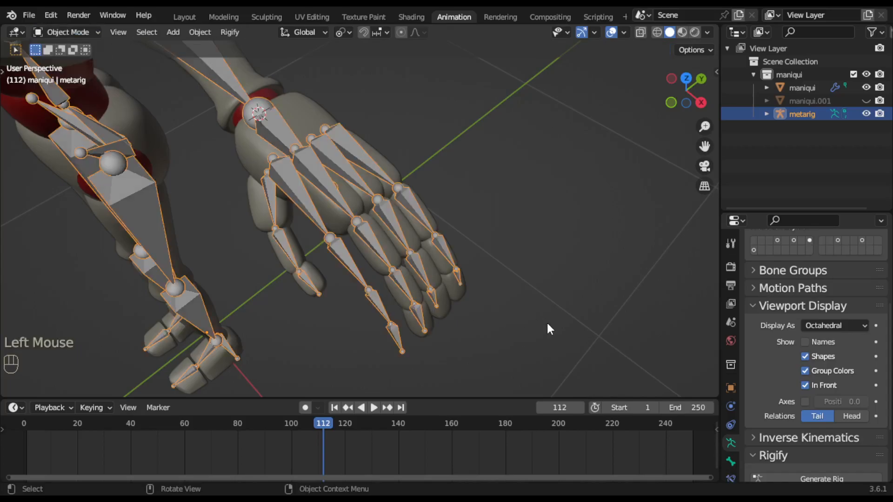
click(546, 324)
click(369, 259)
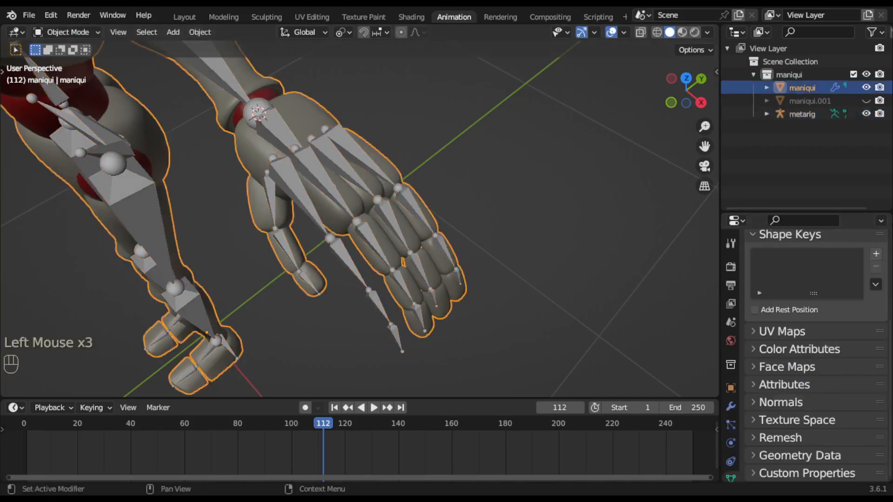
Show the separated index finger object maniqui.001 and hide the metarig armature.
click(860, 101)
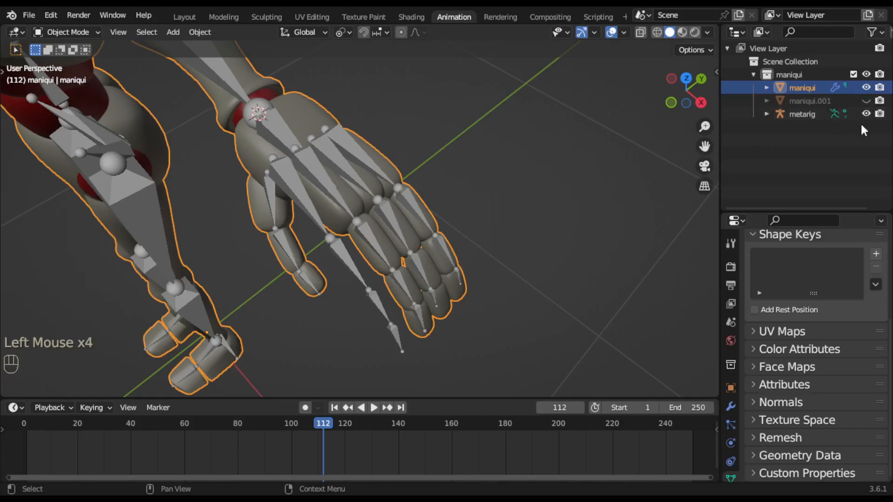
click(866, 100)
click(866, 114)
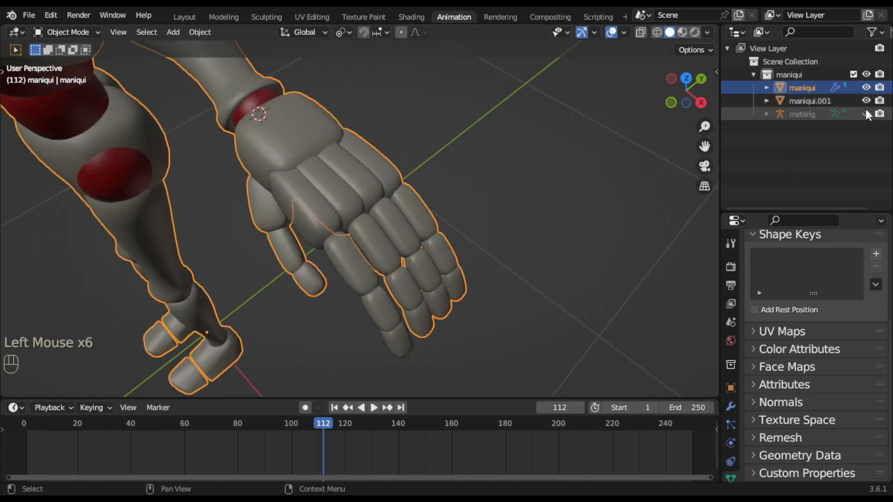
Join the index finger object maniqui.001 back into the maniqui mesh and show the metarig armature.
click(551, 280)
click(336, 246)
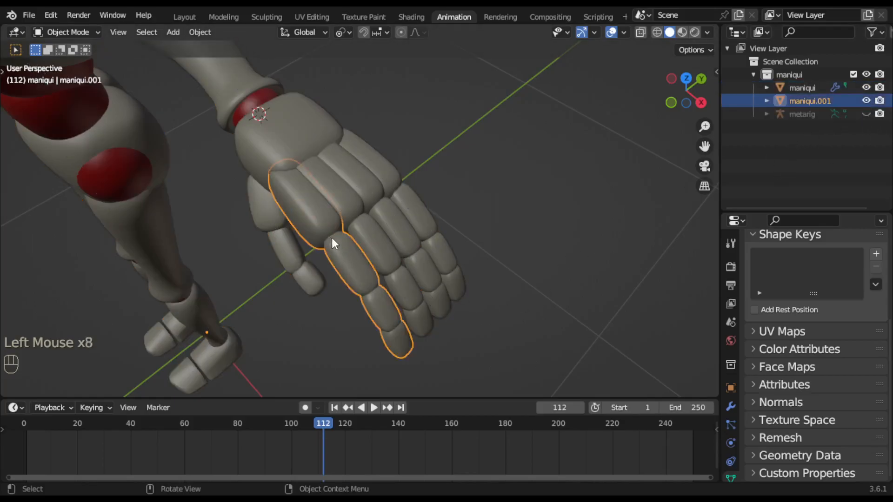
shift+click(382, 248)
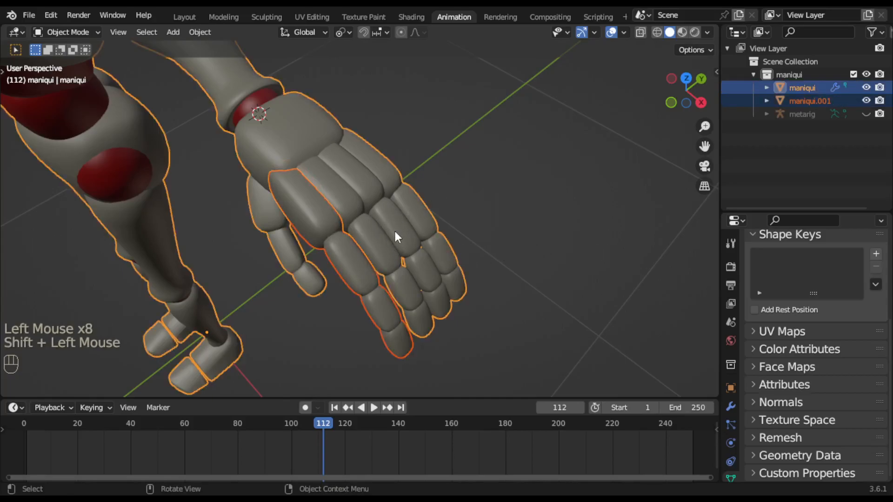
key(ctrl)
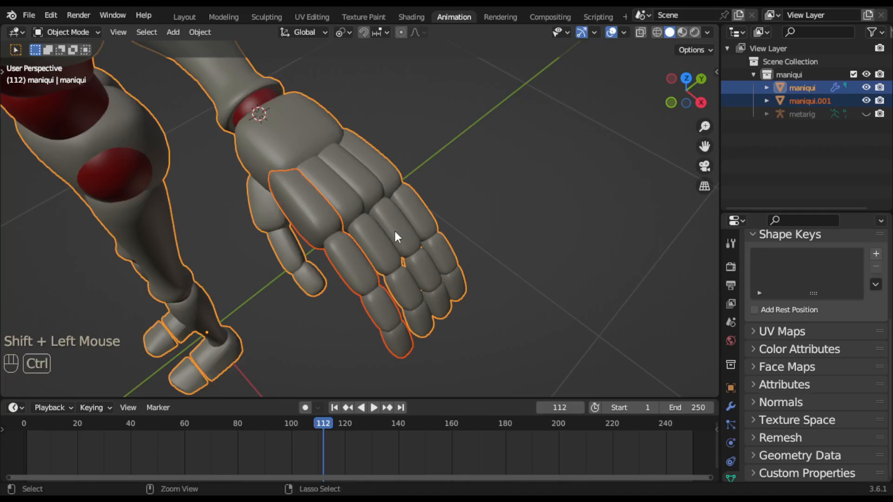
key(ctrl+j)
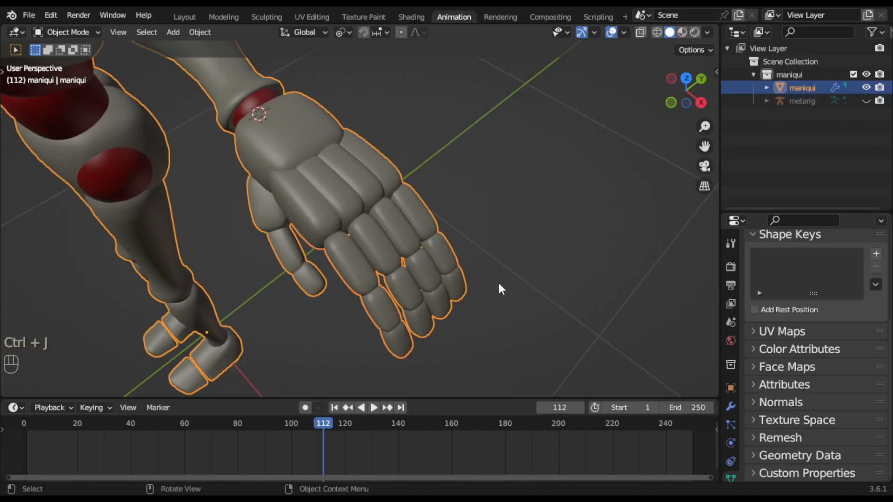
click(866, 101)
click(592, 251)
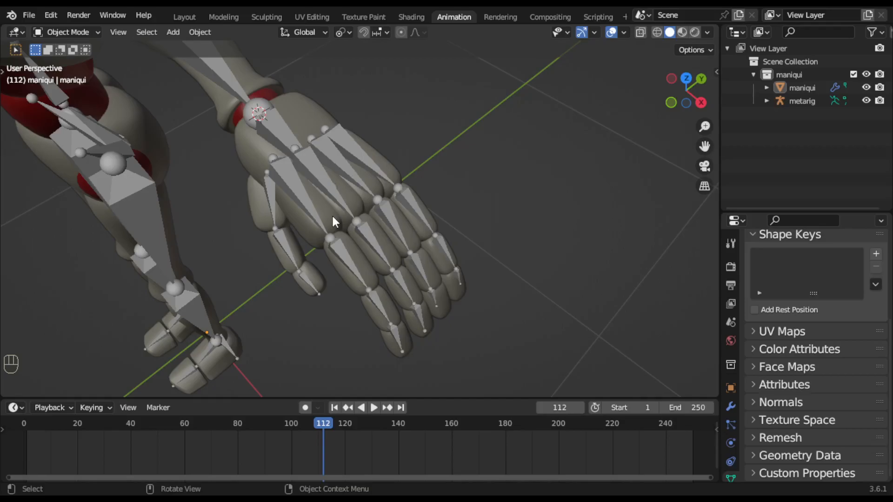
Undo the deselection, the metarig's unhiding and the joining of the index finger into maniqui.
key(ctrl+z)
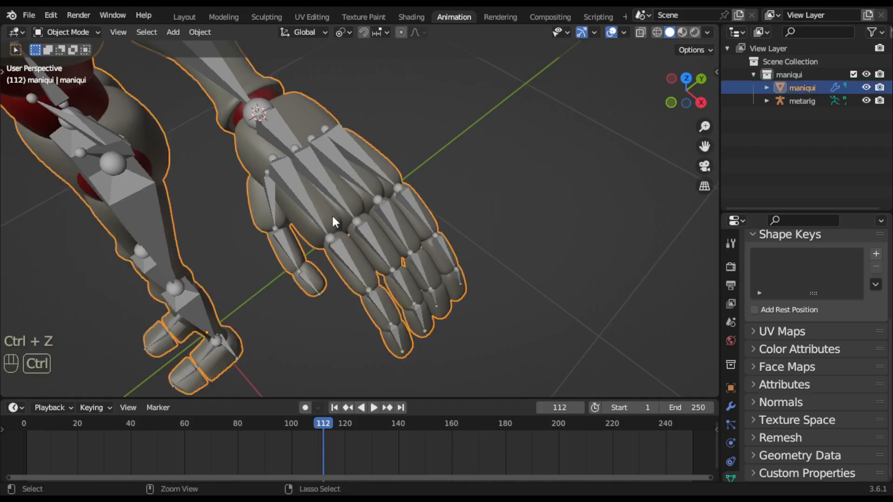
key(ctrl+z)
key(ctrl+z)
key(ctrl+z)
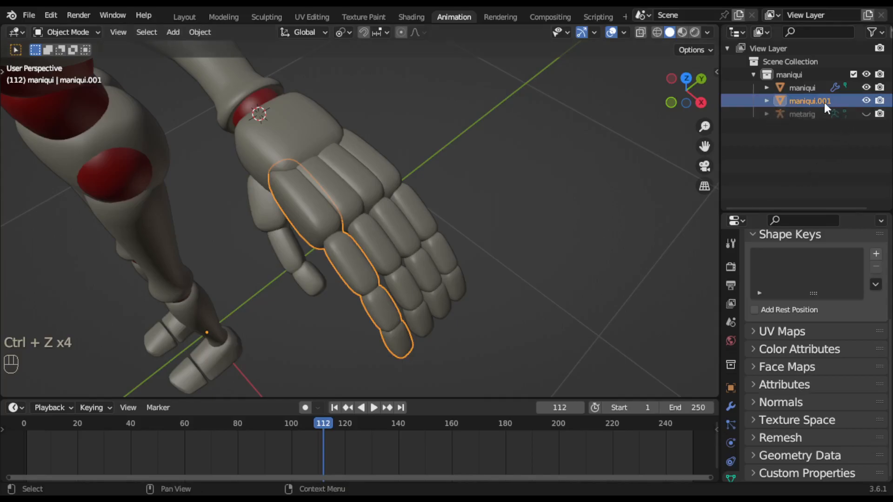
Hide the separated index finger object maniqui.001 and show the metarig armature.
click(865, 100)
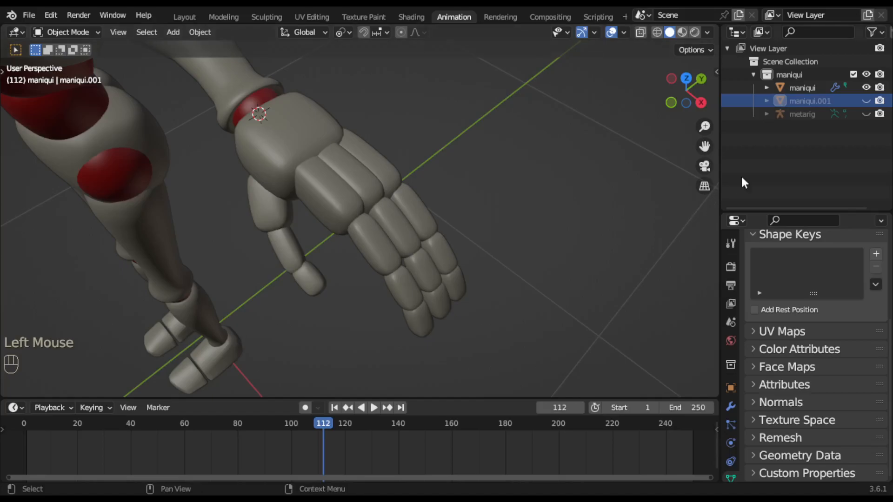
click(864, 115)
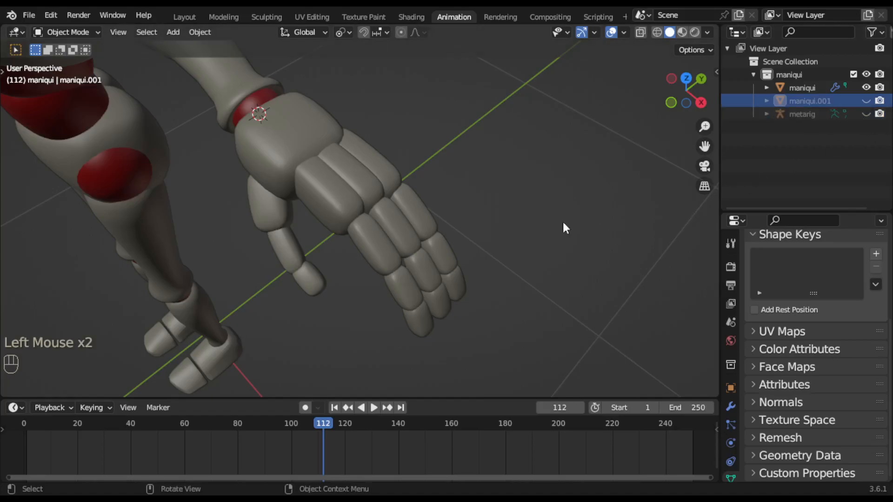
click(866, 114)
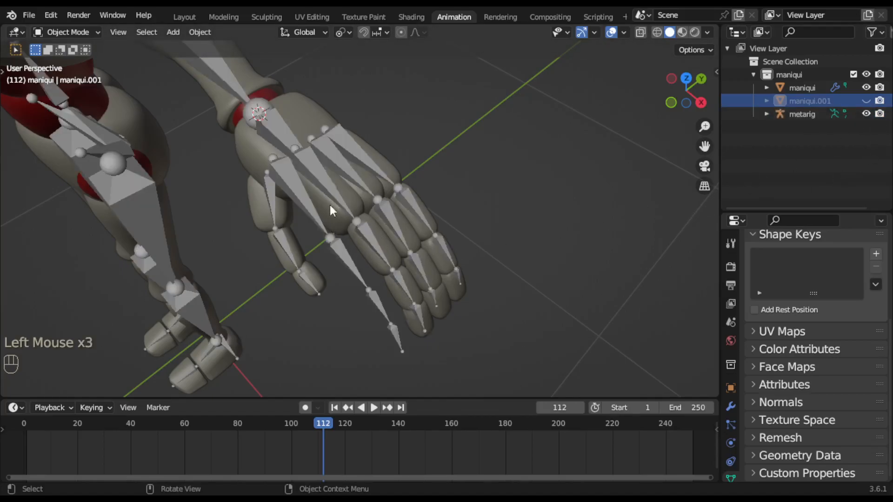
Select the metarig armature and switch it to Edit Mode.
click(376, 250)
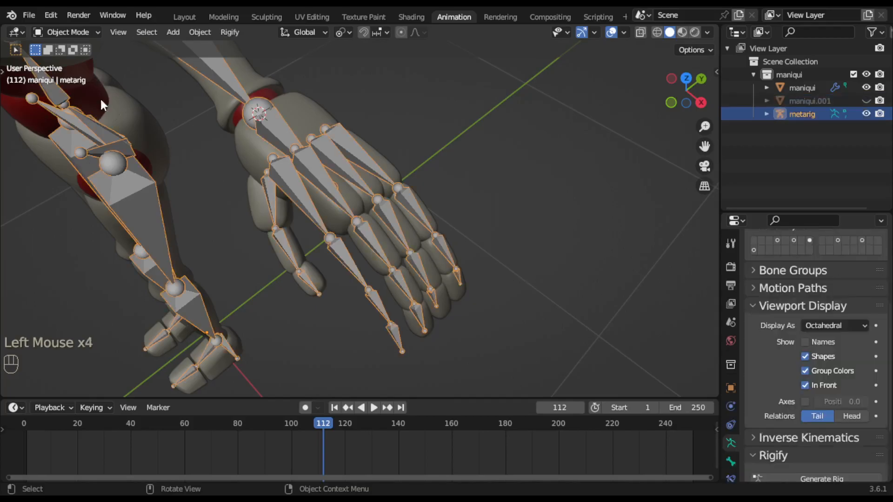
click(72, 32)
click(75, 59)
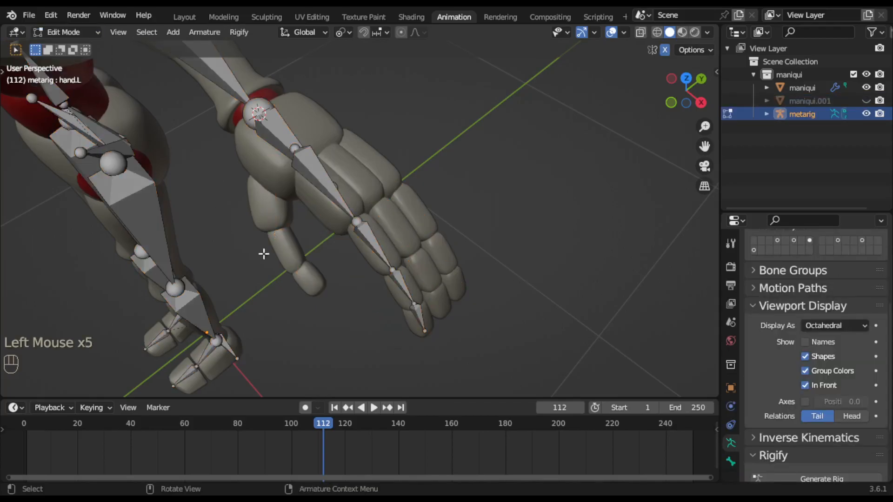
click(331, 197)
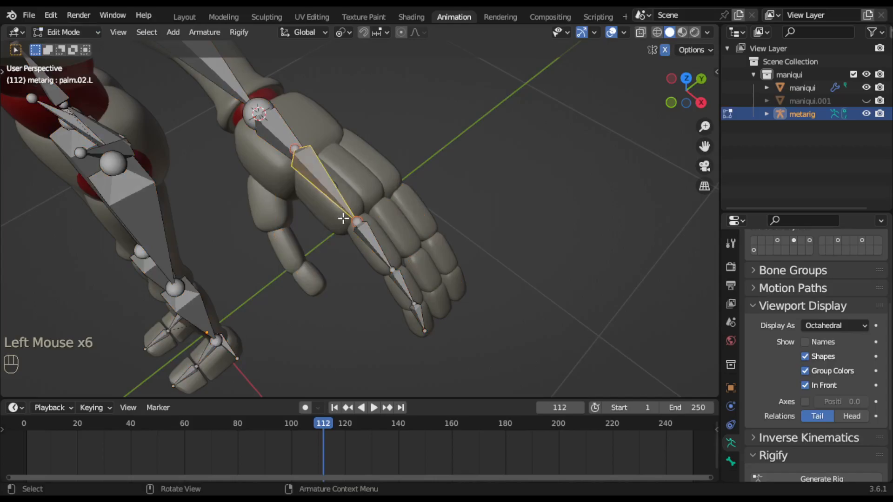
click(200, 32)
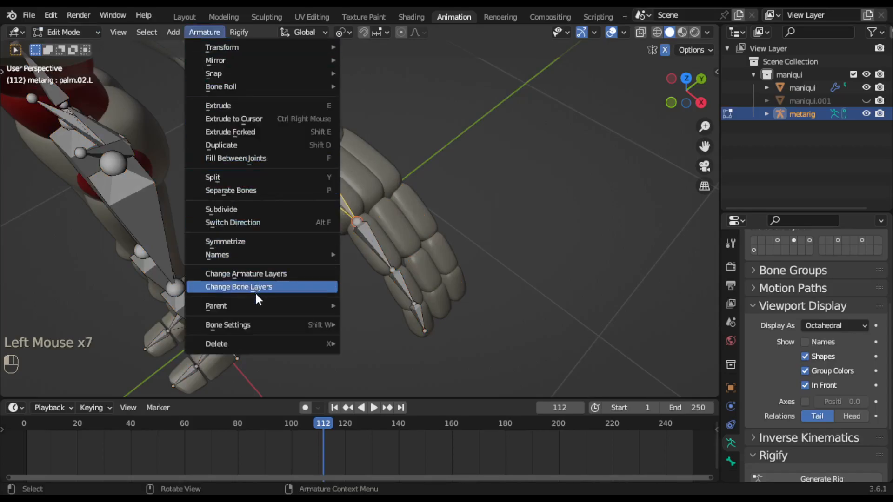
click(542, 303)
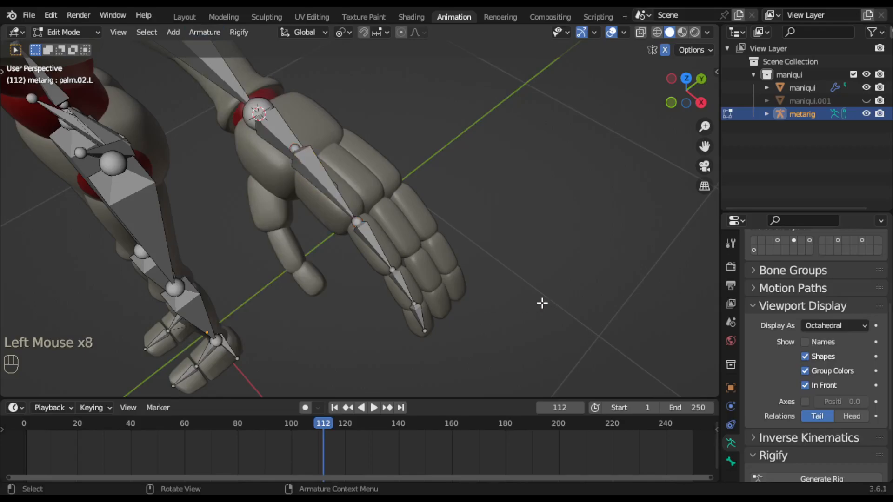
Reveal the hidden metarig bones and hide the left hand's thumb and finger bones except the ring finger's chain.
key(alt+h)
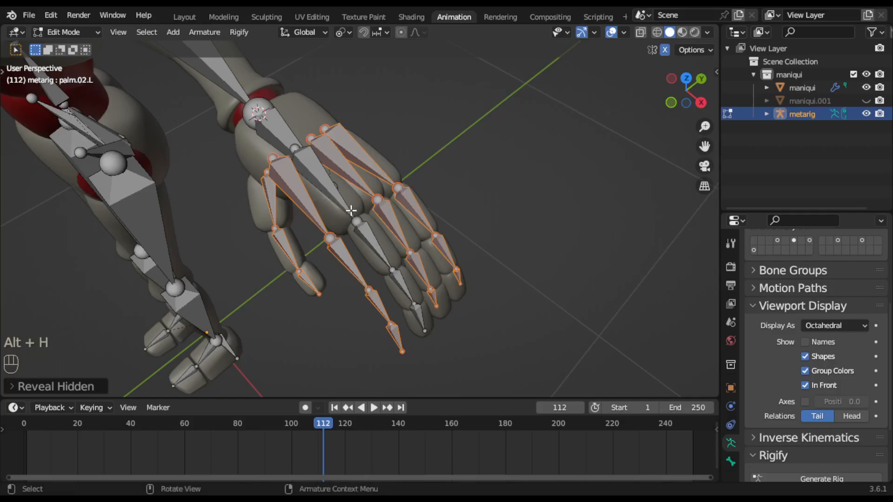
shift+click(331, 189)
shift+click(394, 268)
shift+click(405, 284)
shift+click(418, 315)
shift+click(434, 294)
shift+click(417, 266)
shift+click(391, 231)
shift+click(355, 174)
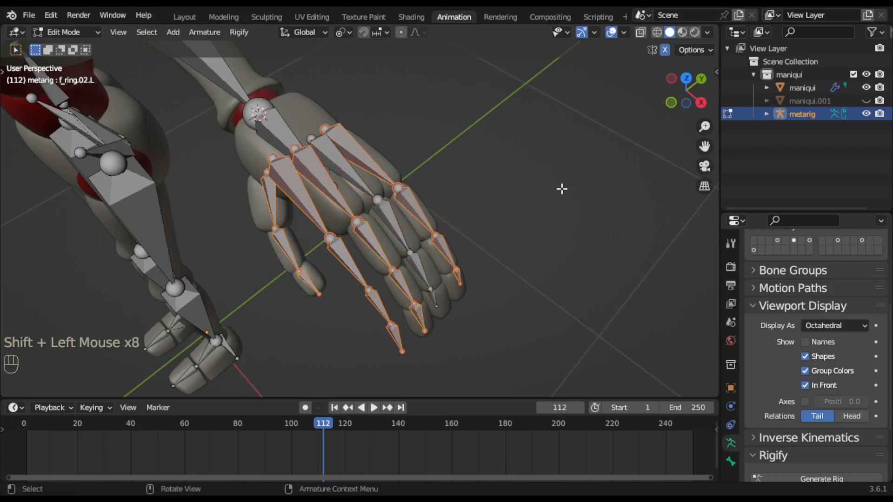
key(h)
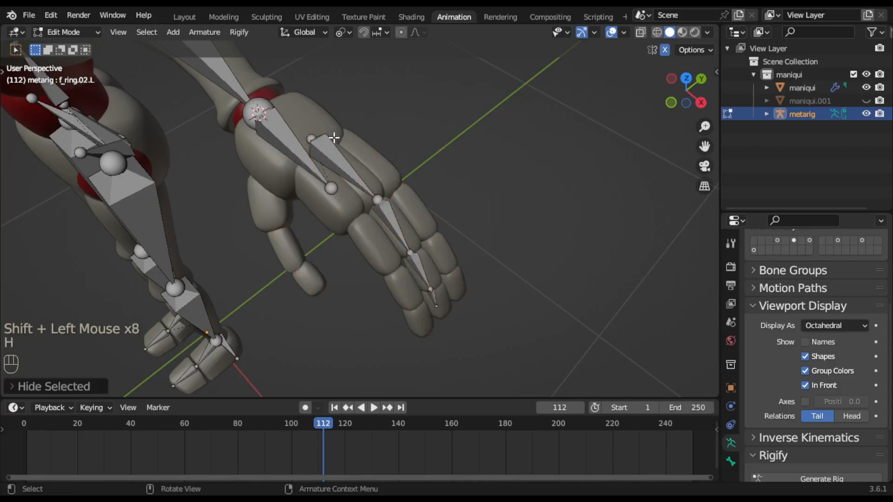
Return the metarig to Object Mode and open the maniqui mesh in Edit Mode.
key(Tab)
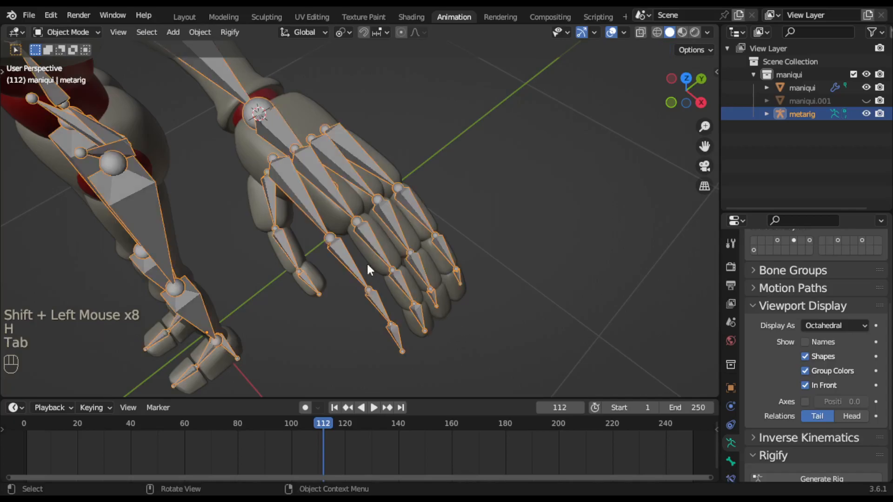
click(89, 34)
click(241, 116)
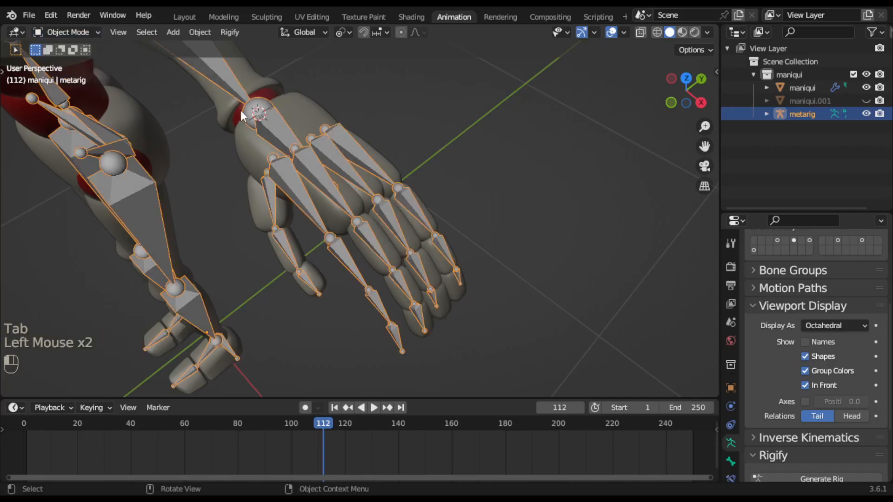
click(245, 149)
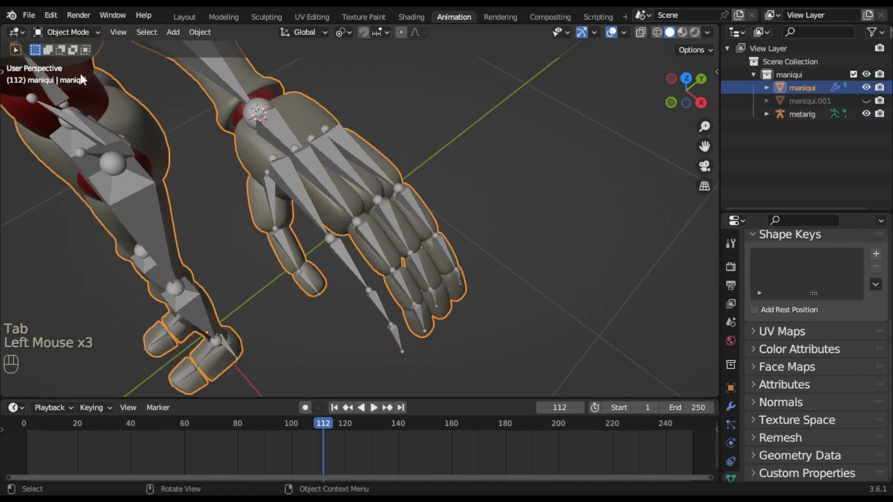
click(68, 32)
click(64, 59)
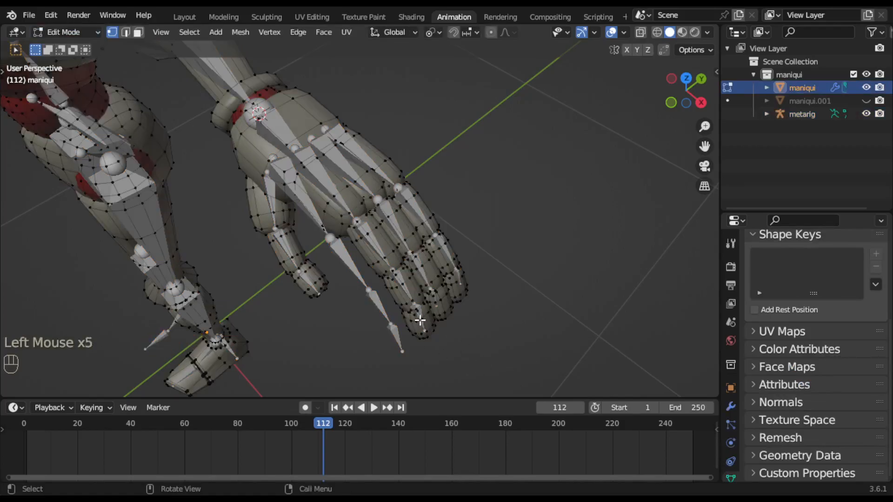
Select the middle finger's four linked mesh segments, including its palm segment, and separate the selection into its own object.
key(l)
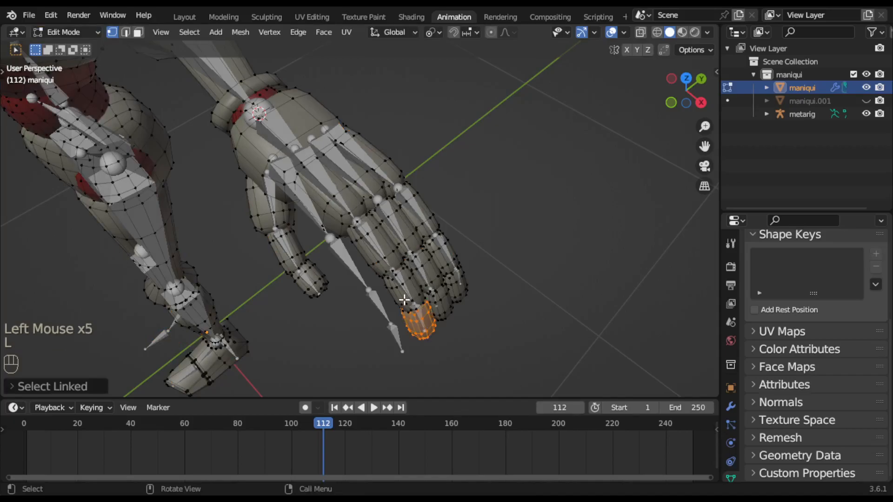
key(l)
key(l)
key(l)
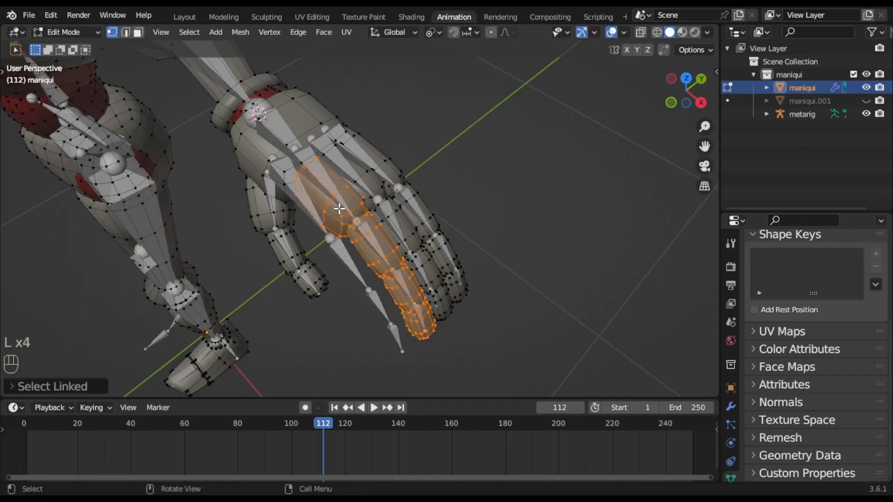
right_click(402, 301)
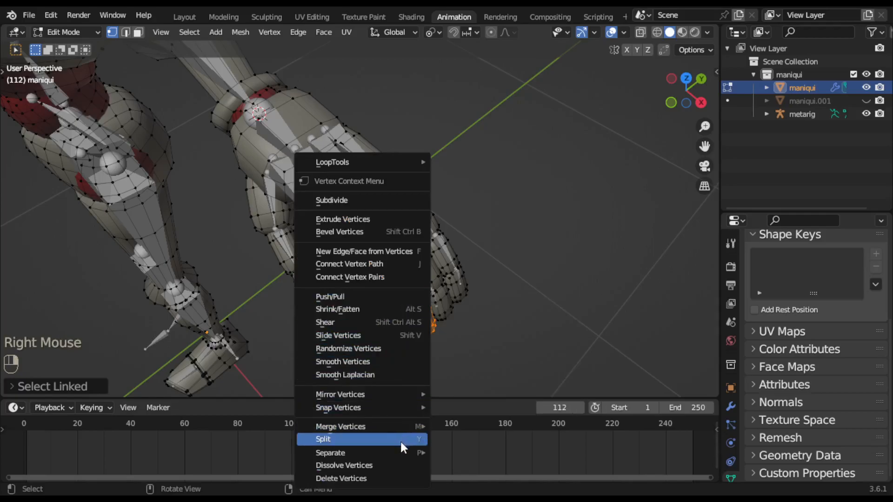
mouse_move(418, 450)
click(473, 426)
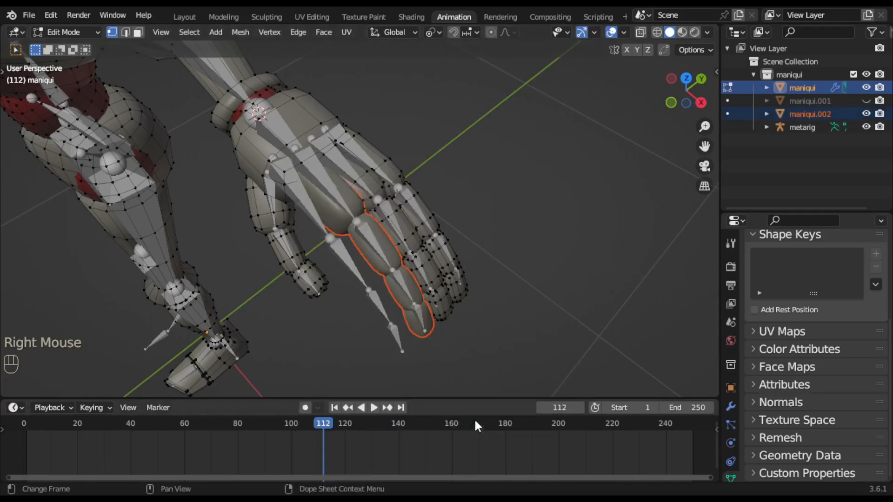
Hide the separated middle finger object maniqui.002 and return maniqui to Object Mode with nothing selected.
click(866, 114)
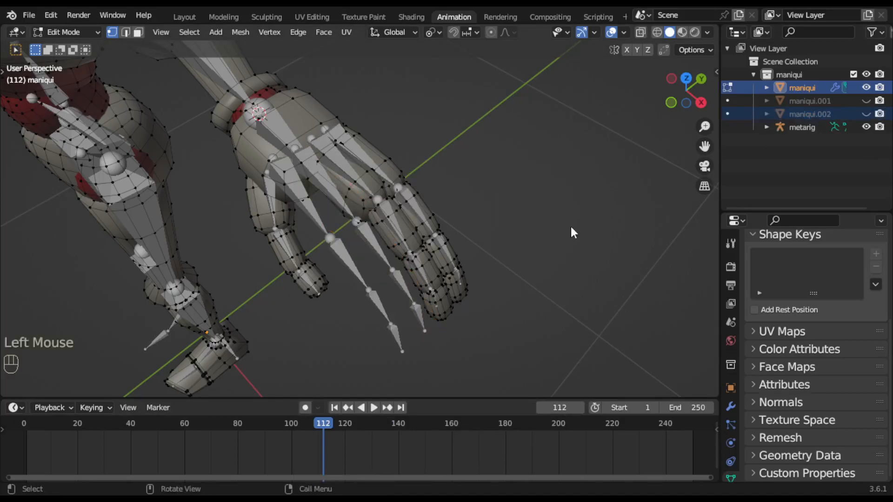
key(Tab)
click(538, 263)
key(Tab)
key(Tab)
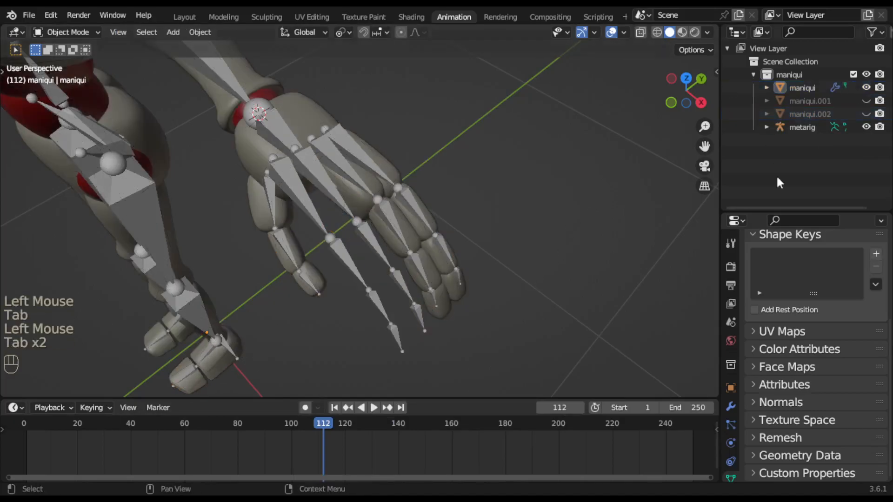
Open the metarig in Edit Mode and, in front view, lower the ring finger's base knuckle joint to centre it between palm and finger segments.
click(405, 237)
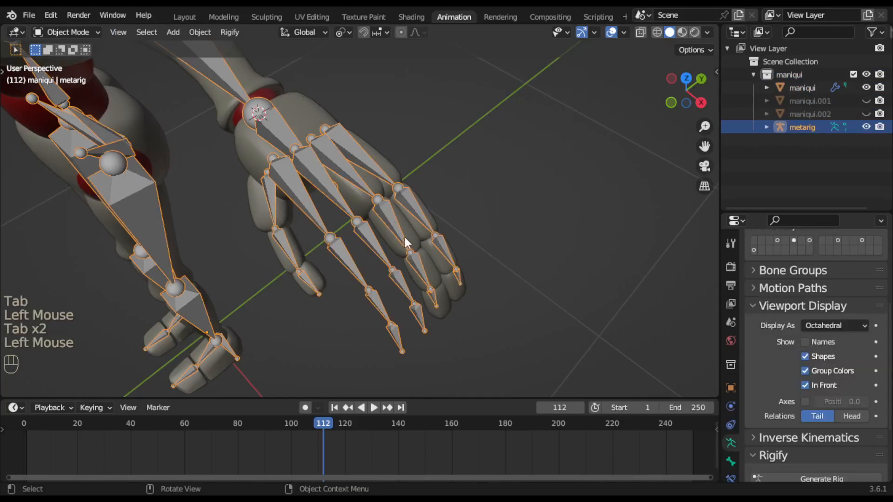
click(76, 32)
click(85, 63)
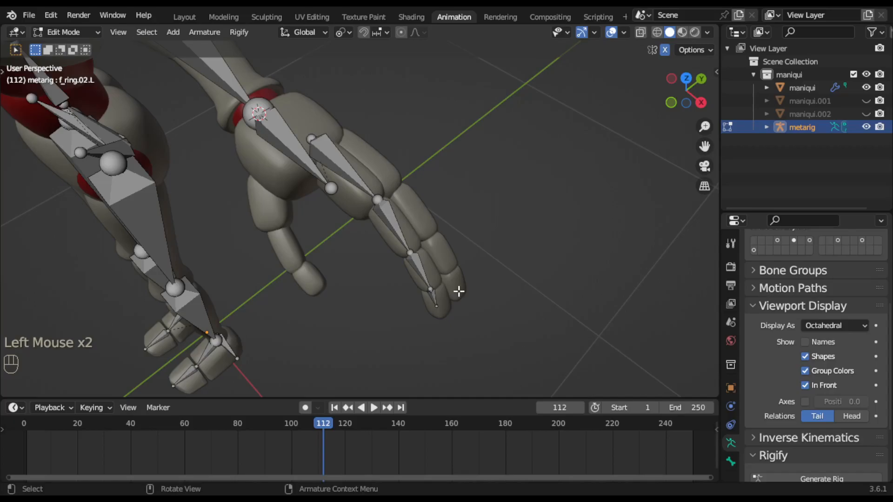
key(KP_1)
scroll(449, 282, up, 3)
shift+middle_drag(409, 293, 430, 234)
click(438, 183)
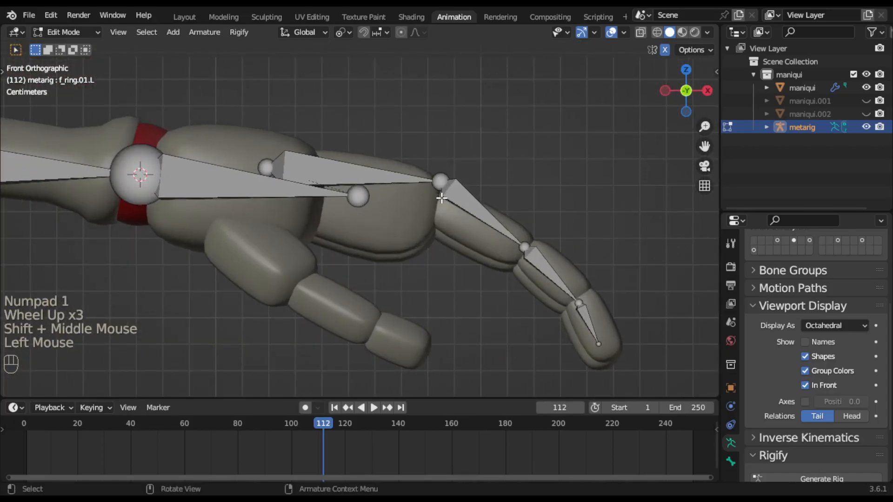
click(439, 182)
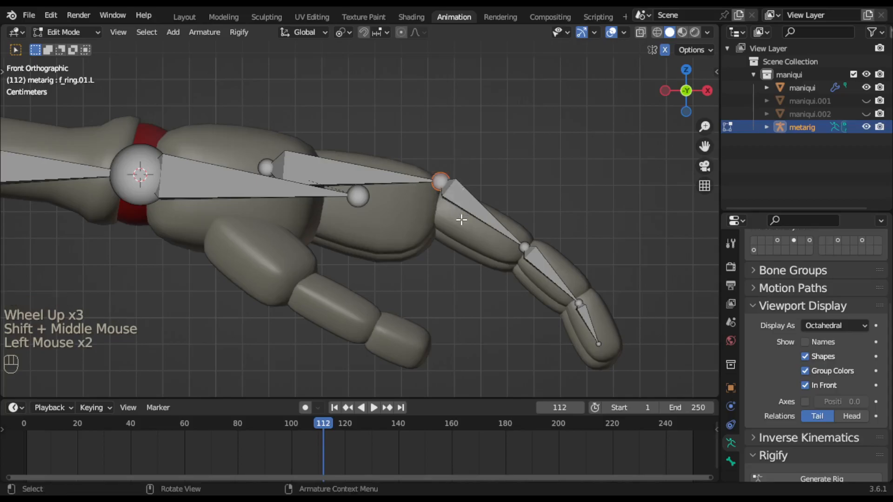
key(g)
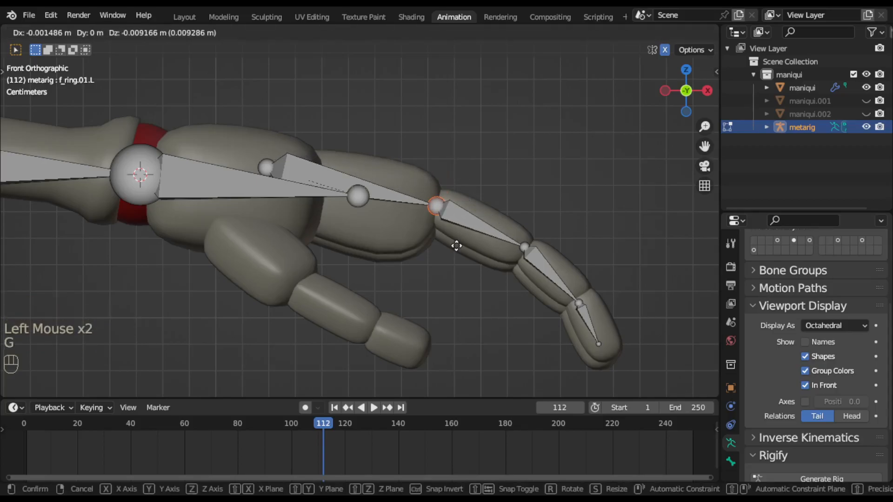
click(456, 245)
In front view, move the ring finger's middle and end knuckle joints onto the gaps between the finger mesh segments.
click(523, 245)
key(g)
click(526, 257)
click(578, 302)
key(g)
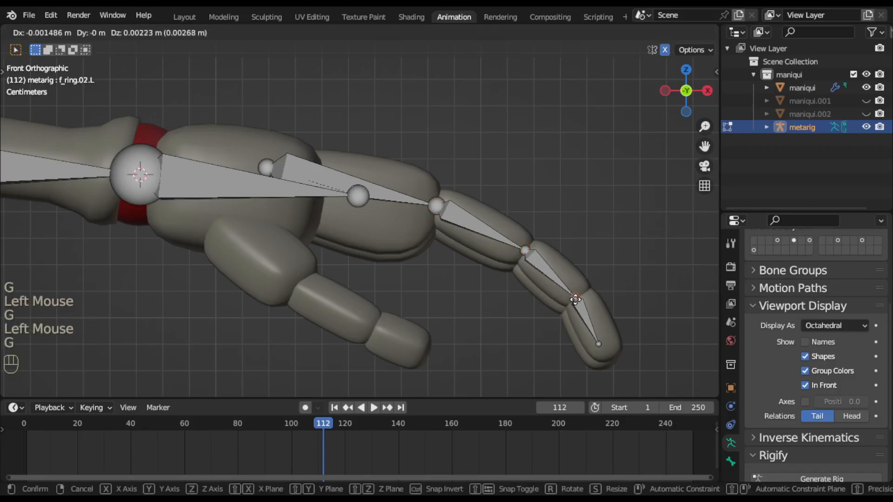
click(577, 303)
Extend the ring finger's tip joint toward the end of the fingertip mesh and readjust the end knuckle joint.
click(598, 345)
key(g)
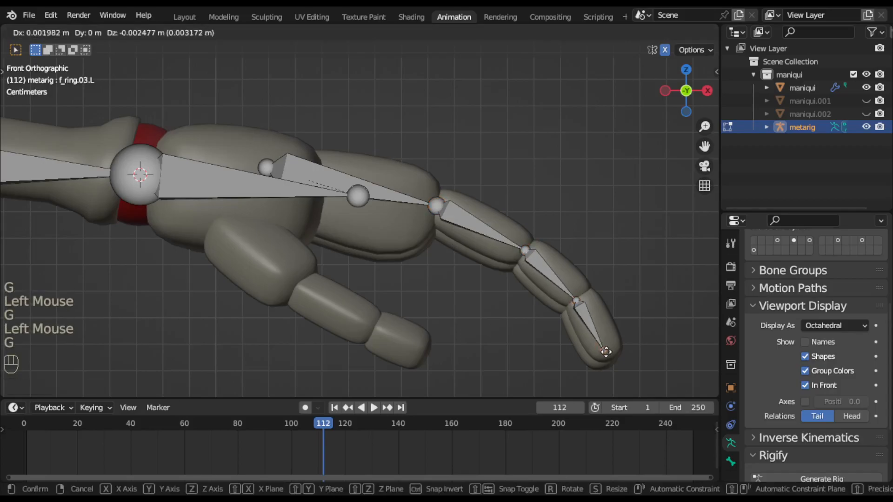
click(611, 357)
click(578, 302)
key(g)
click(579, 301)
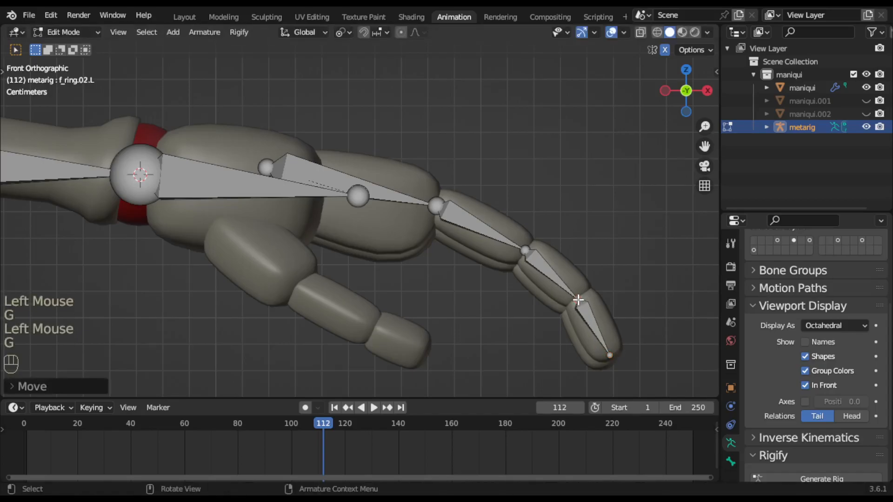
In top view, centre the ring finger's base knuckle joint and the palm.03.L bone's wrist-side joint along the finger mesh.
key(KP_7)
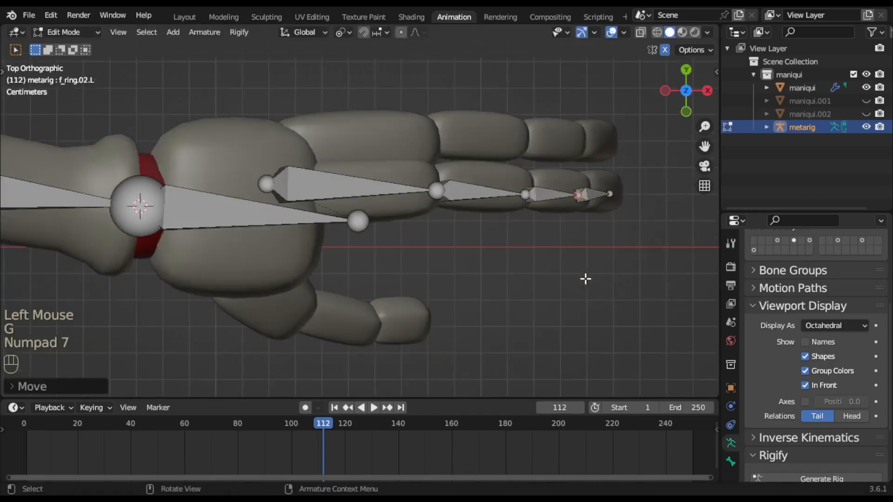
drag(420, 172, 465, 227)
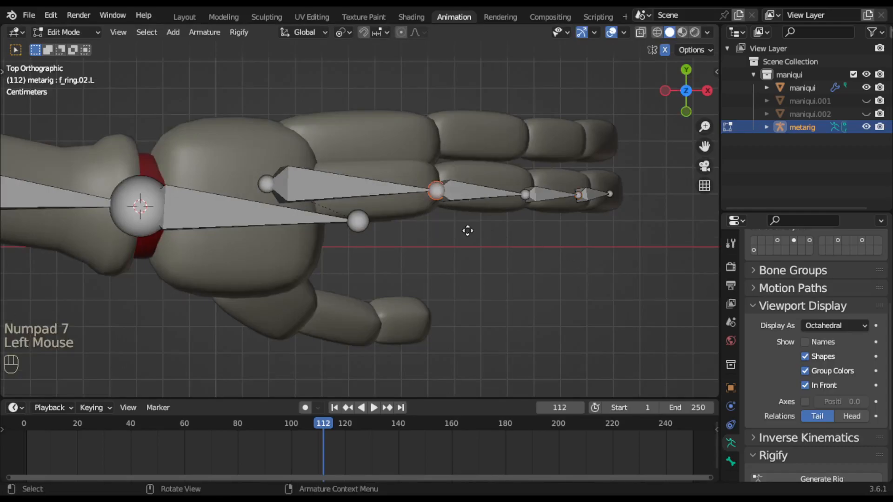
key(g)
click(468, 226)
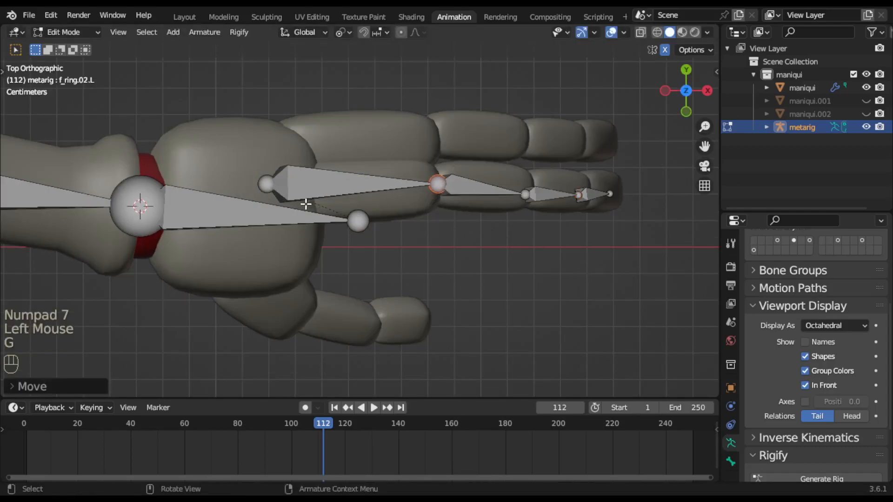
click(267, 184)
key(g)
click(266, 189)
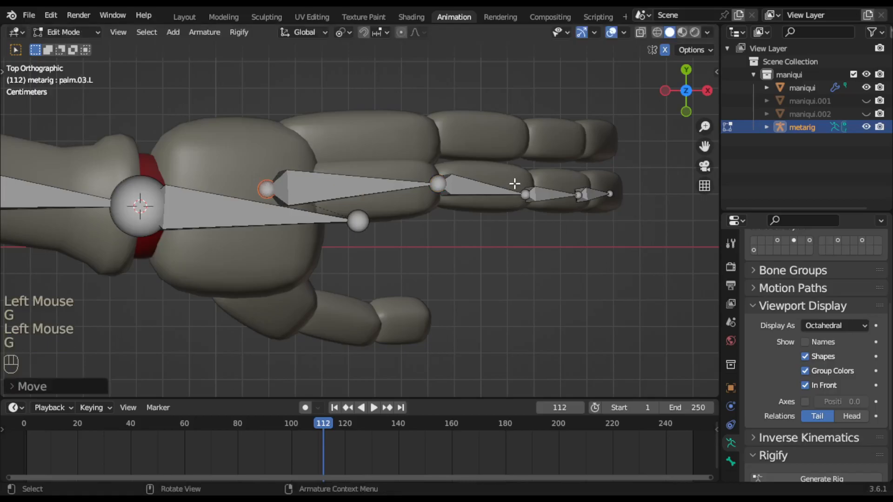
In top view, align the ring finger's middle knuckle, end knuckle and tip joints with the centreline of the finger mesh.
click(526, 195)
key(g)
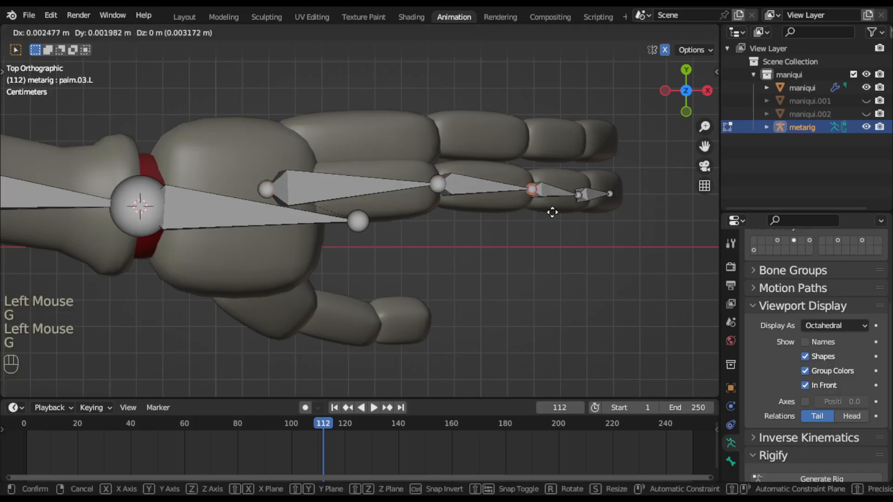
click(551, 212)
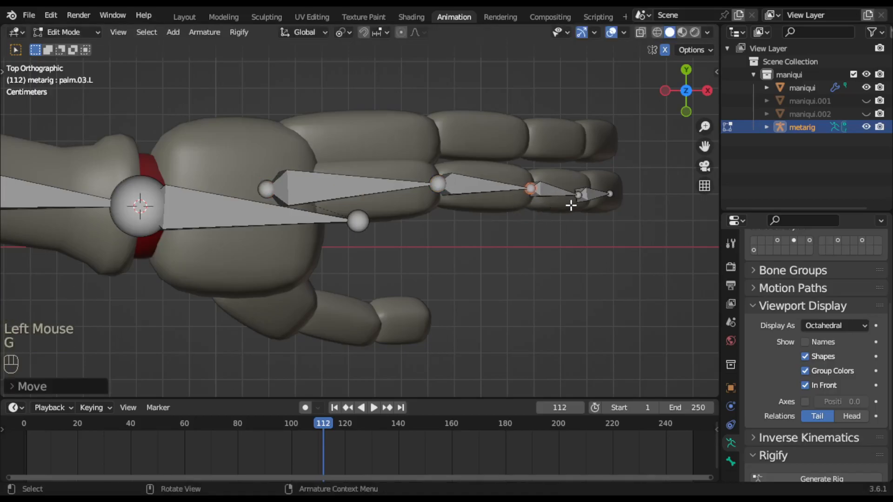
click(582, 195)
key(g)
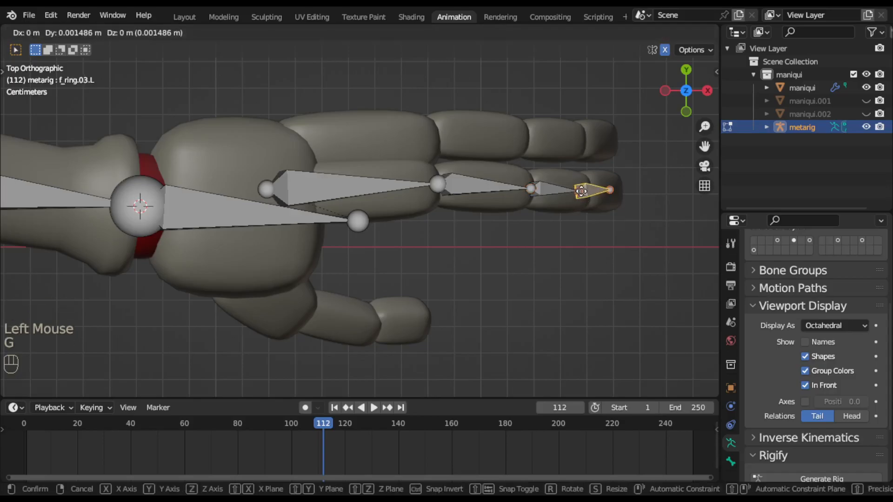
click(581, 191)
click(610, 191)
key(g)
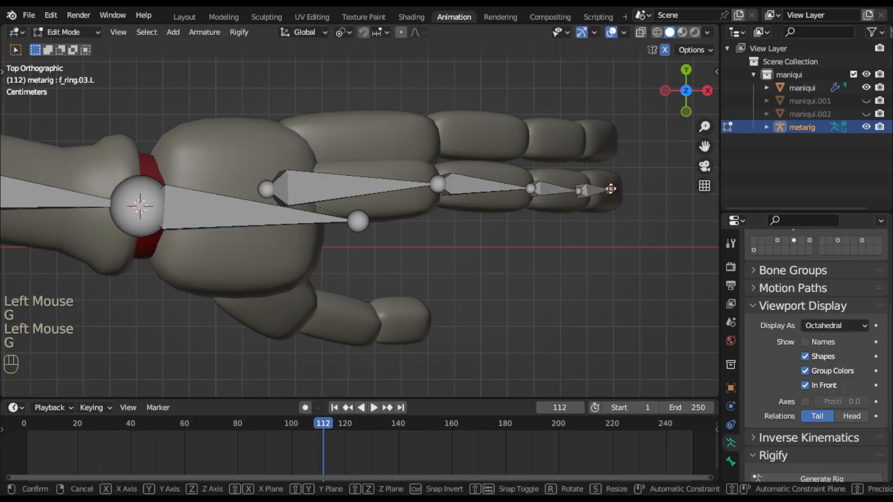
click(610, 192)
Check the ring finger from the side, and in front view fine-tune its middle knuckle, end knuckle and tip joints inside the mesh.
key(KP_3)
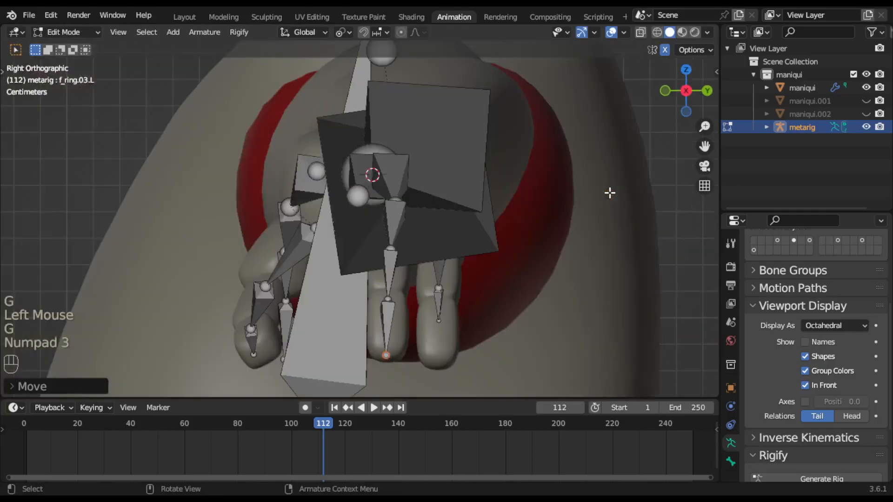
scroll(526, 274, down, 3)
middle_drag(526, 274, 525, 304)
scroll(506, 303, down, 1)
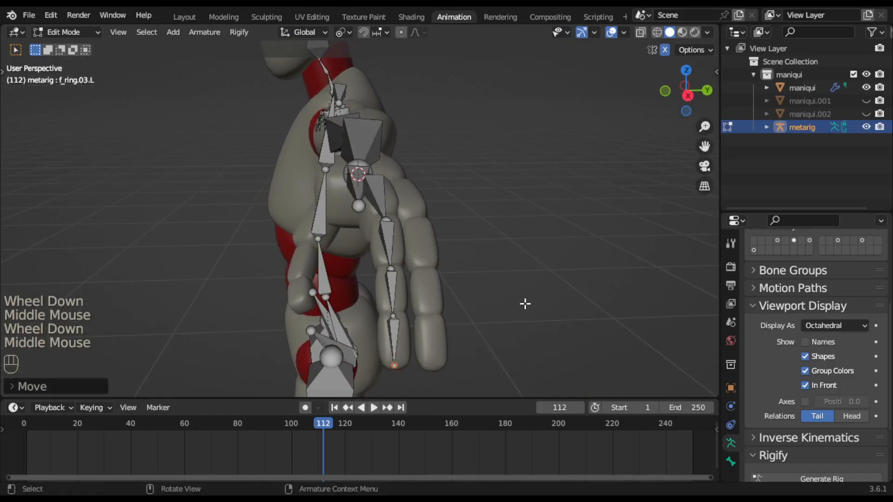
key(KP_1)
scroll(525, 304, up, 3)
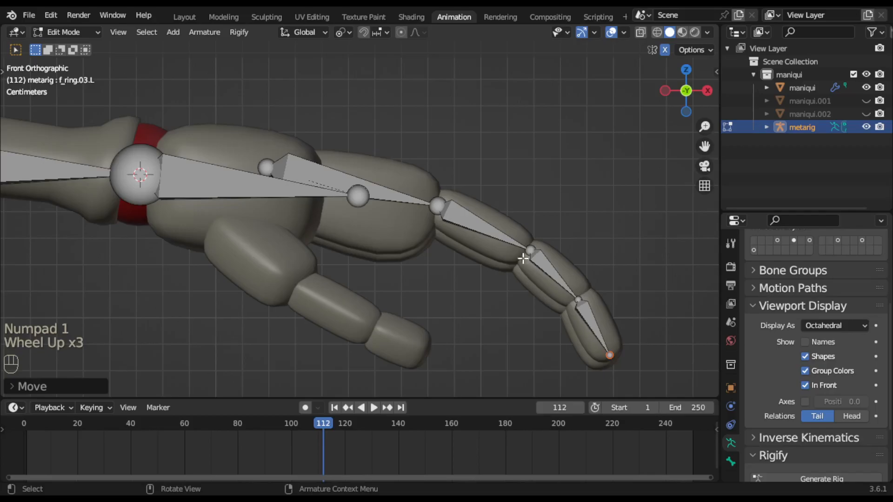
click(530, 253)
key(g)
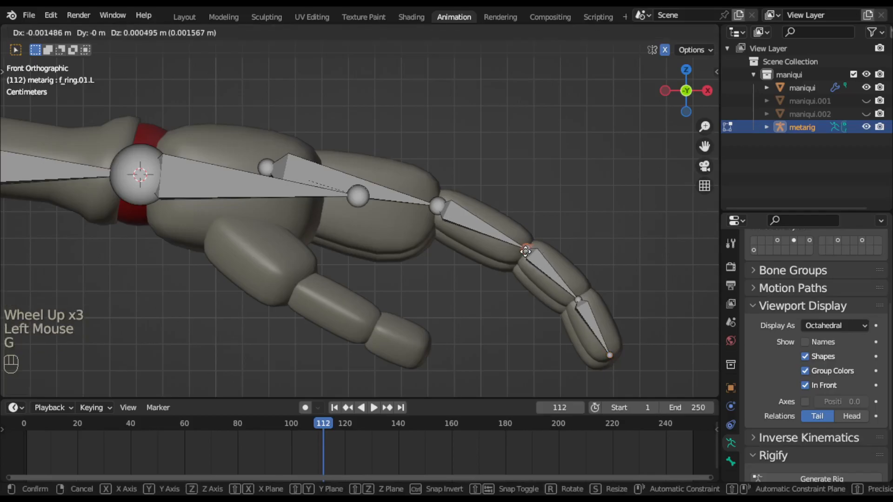
click(526, 252)
click(578, 303)
key(g)
click(581, 321)
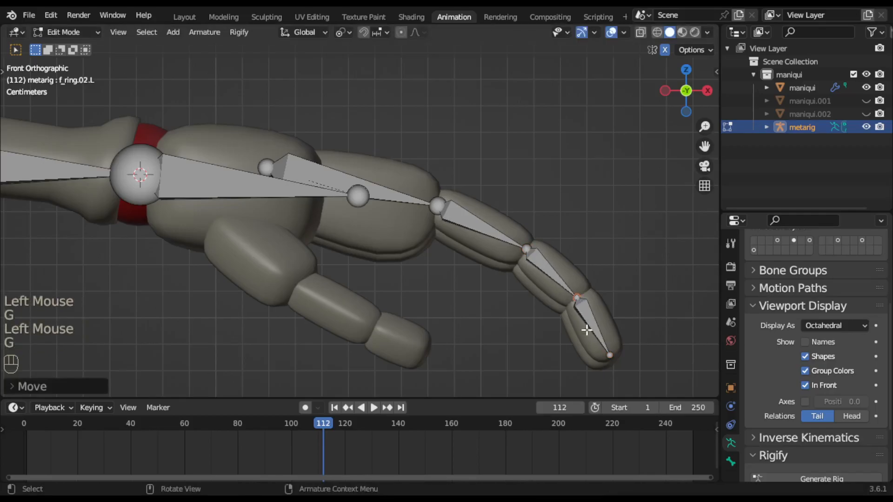
click(609, 357)
key(g)
click(609, 356)
Looking along the hand in perspective, nudge the ring finger's base knuckle joint to centre it between the palm and finger segments.
middle_drag(519, 301, 370, 307)
scroll(369, 308, down, 1)
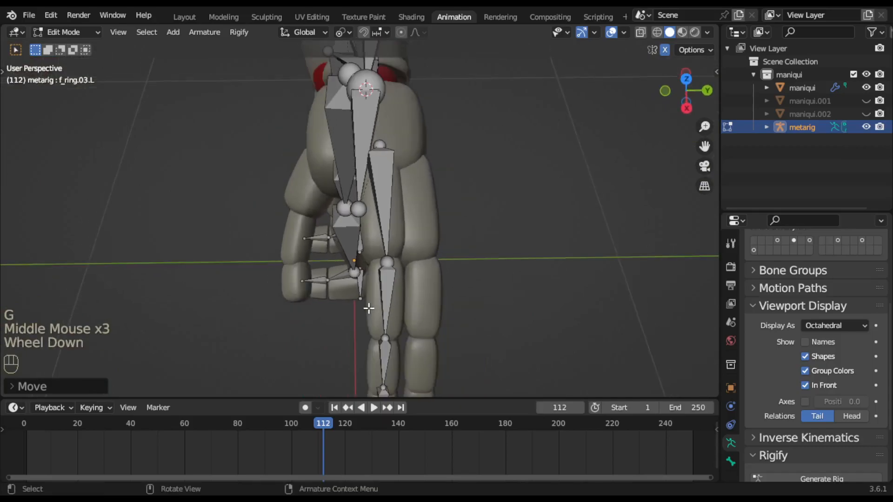
click(388, 266)
key(g)
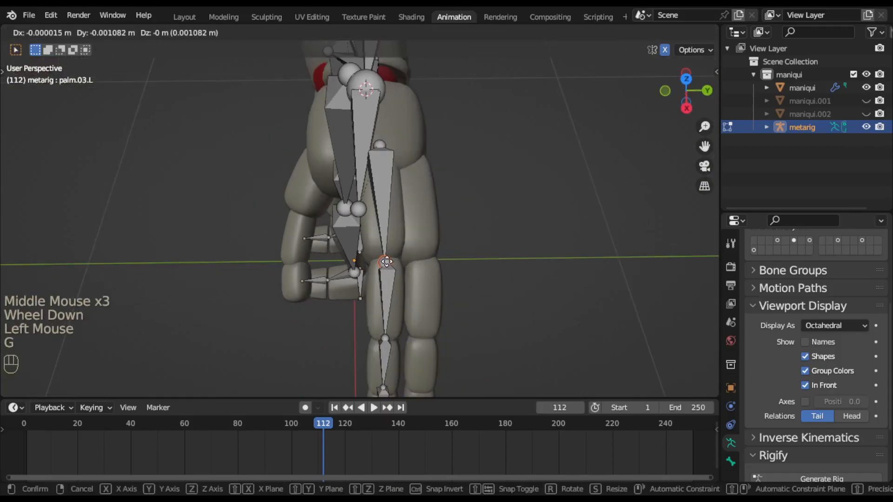
click(386, 262)
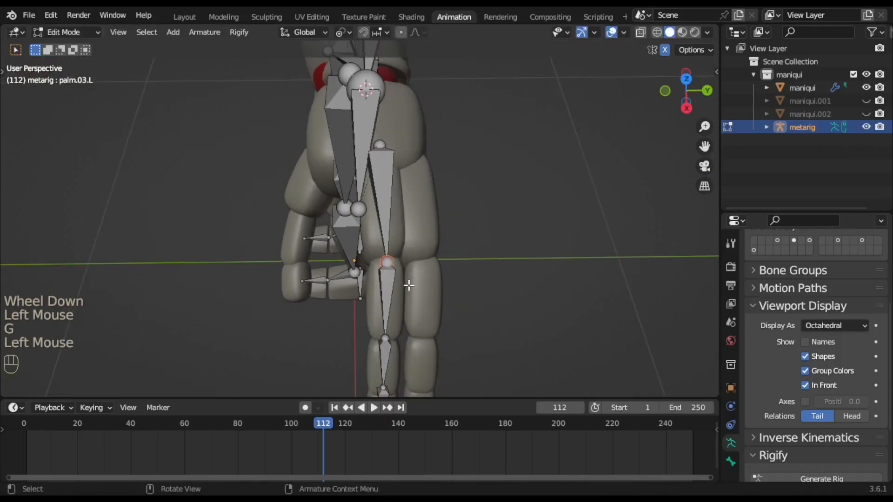
key(g)
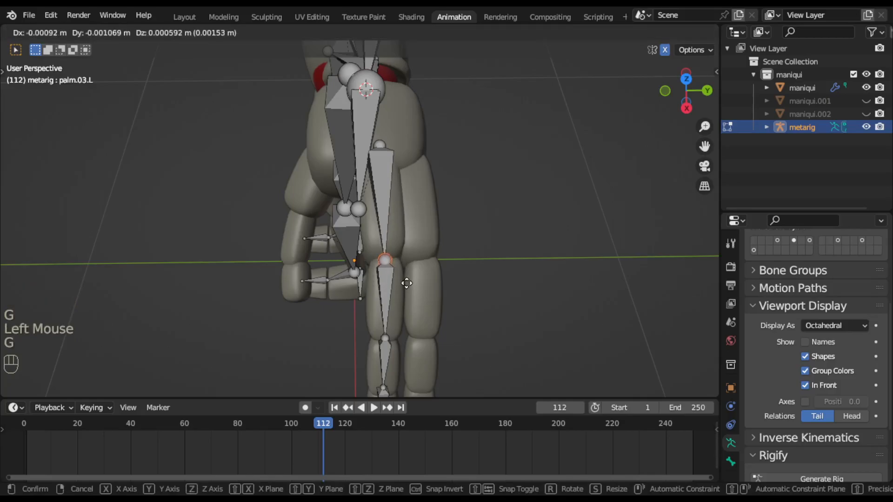
click(407, 283)
Reveal all hidden hand bones and add the ring finger's palm bone and three finger bones to the selection.
scroll(425, 336, down, 1)
middle_drag(421, 354, 540, 356)
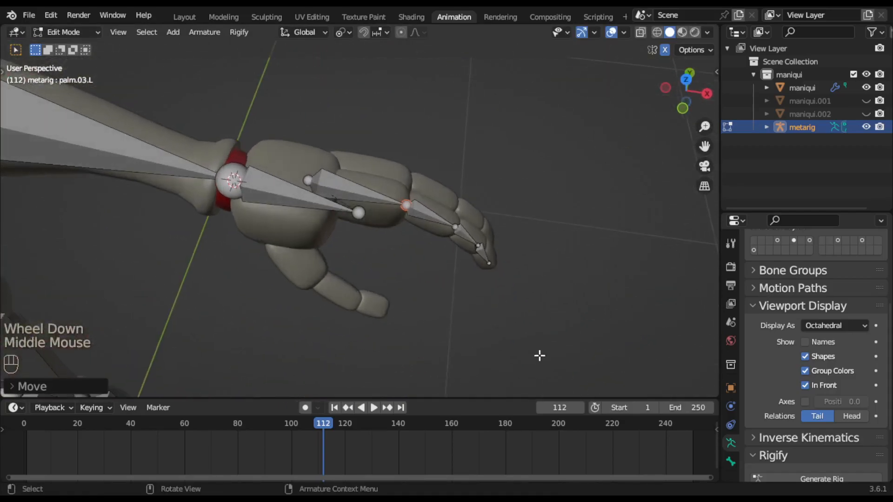
click(513, 343)
key(alt+h)
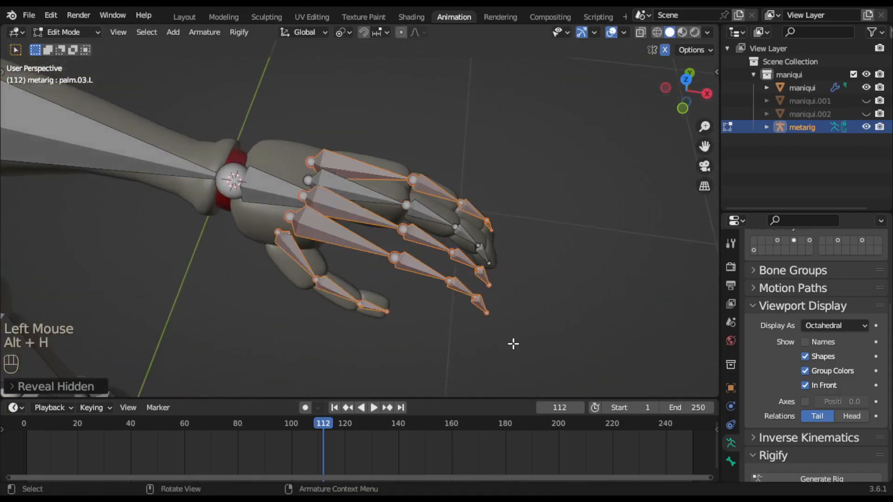
middle_drag(430, 335, 399, 335)
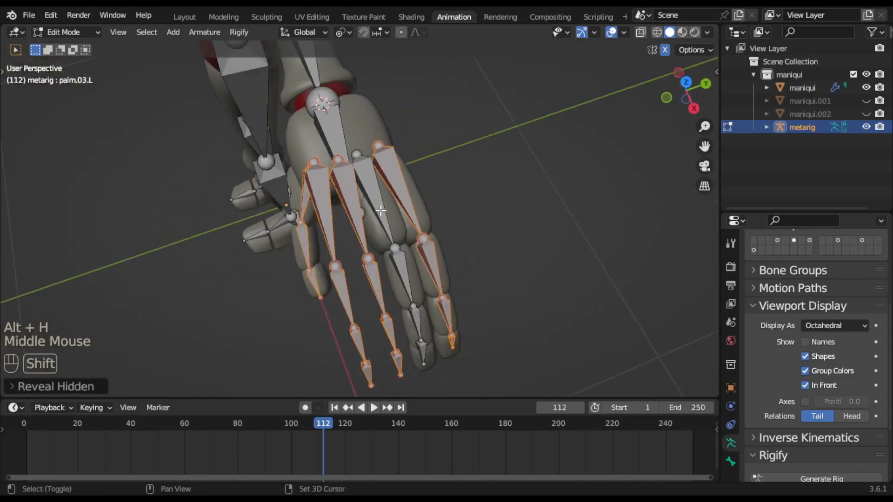
shift+click(392, 237)
shift+click(411, 310)
shift+click(415, 327)
shift+click(420, 354)
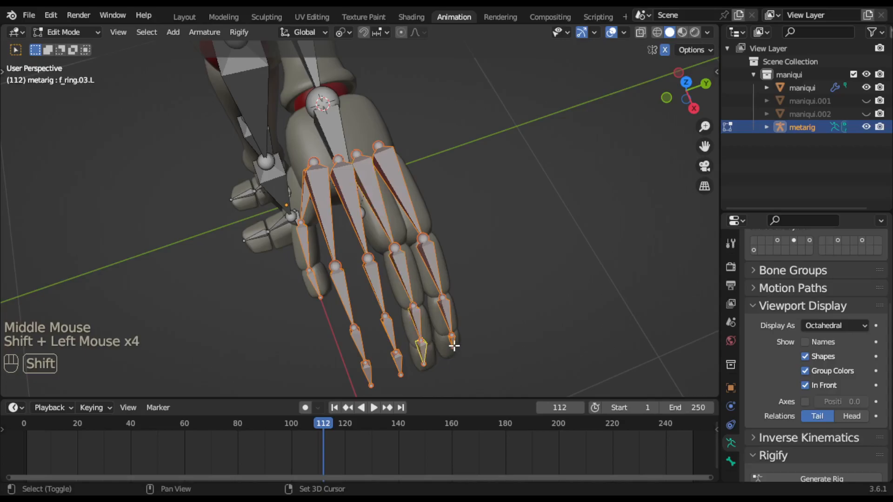
Deselect the pinky's three finger bones and its palm bone, and hide the remaining selected bones.
shift+click(452, 343)
shift+click(445, 316)
shift+click(437, 269)
shift+click(399, 193)
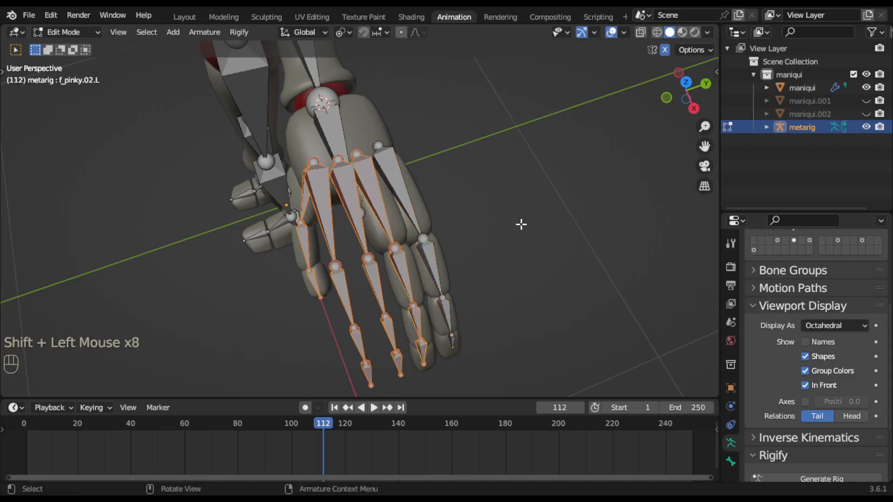
key(h)
Return the metarig to Object Mode and open the maniqui mesh in Edit Mode.
key(Tab)
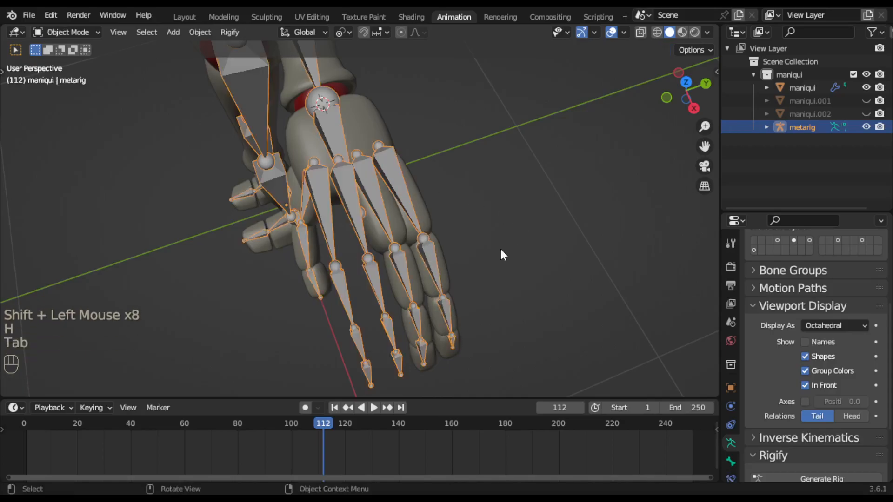
click(386, 122)
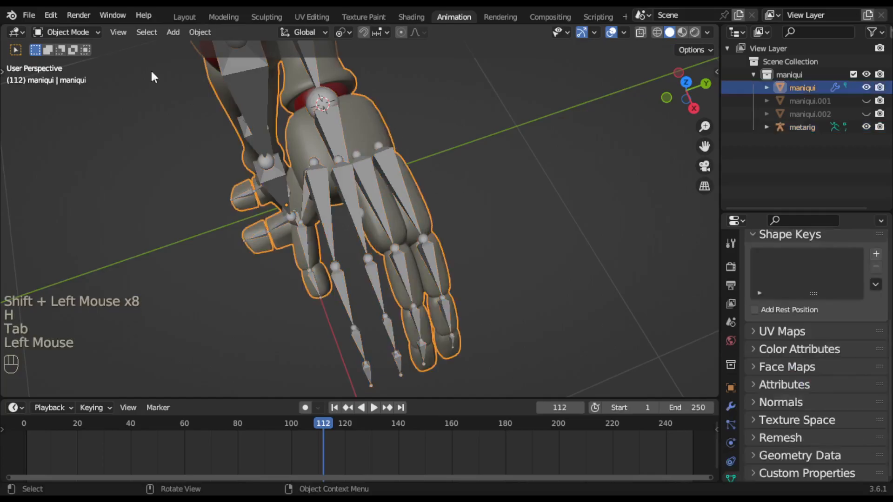
click(91, 31)
click(88, 62)
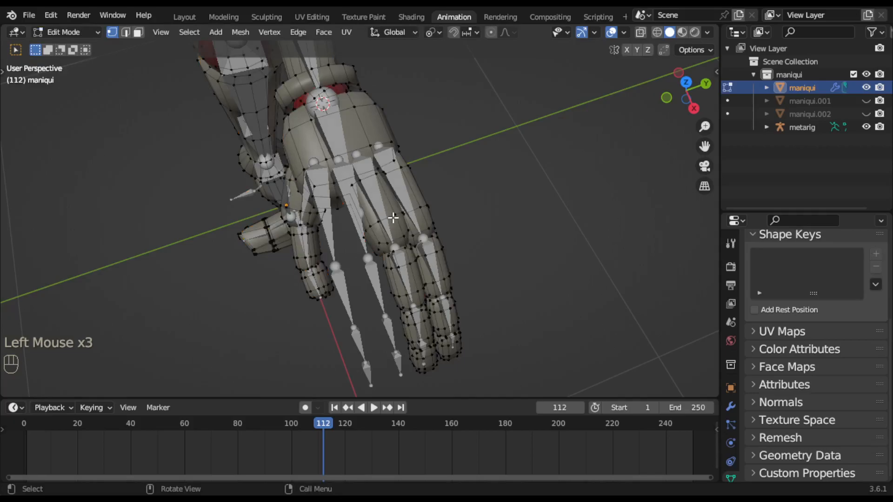
Select the ring finger's four linked mesh segments, including its palm segment, and separate the selection into its own object.
key(l)
key(l)
key(l)
key(l)
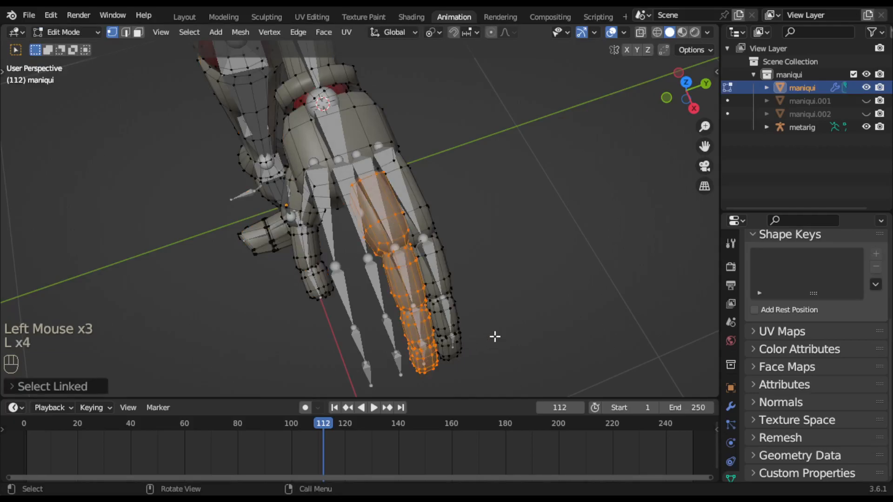
right_click(429, 283)
mouse_move(403, 451)
click(514, 422)
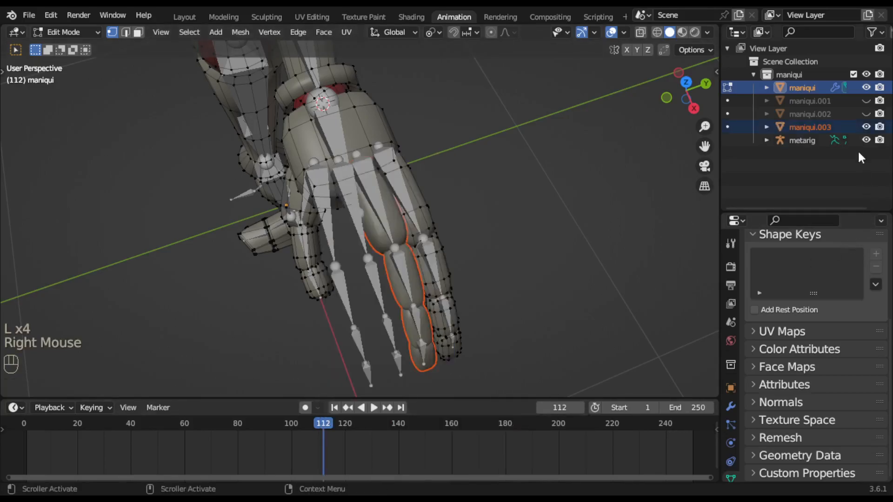
Hide the separated ring finger object maniqui.003 and switch from editing the maniqui mesh to editing the metarig.
key(Tab)
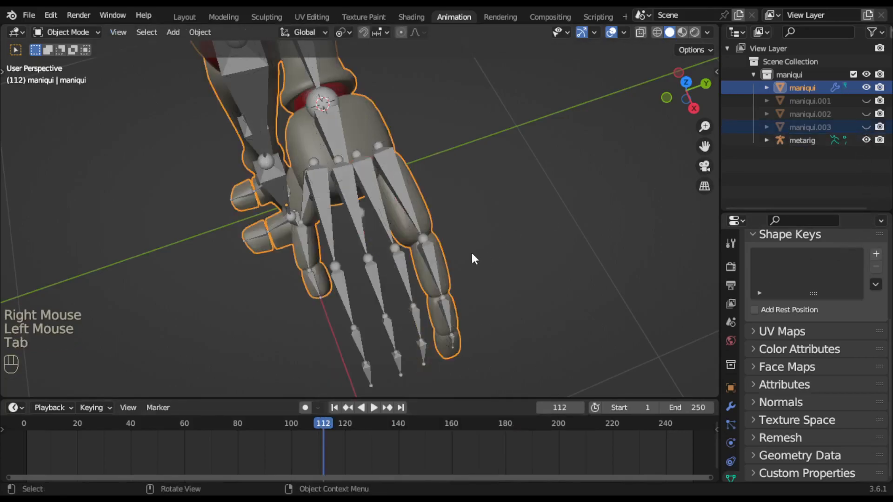
click(427, 254)
click(71, 32)
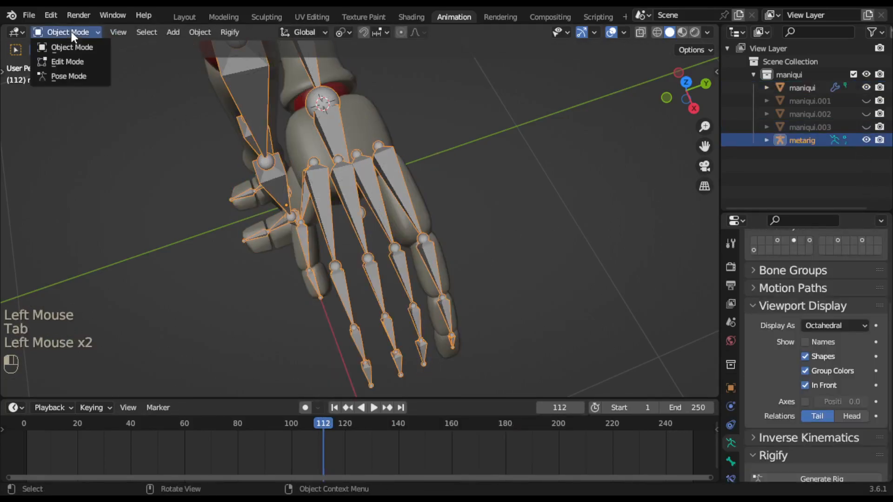
click(73, 61)
In front view, move the left pinky's knuckle joint down to where the mesh's palm segment meets the first finger segment.
middle_drag(559, 330, 631, 249)
scroll(408, 267, up, 1)
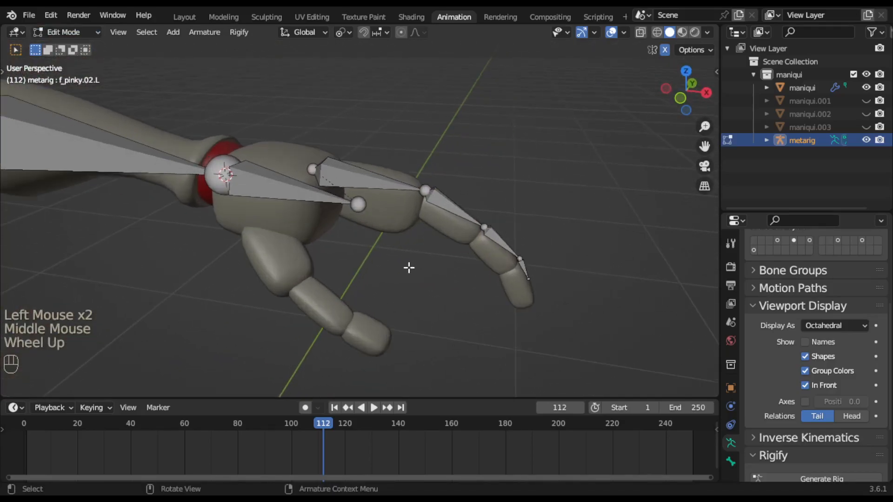
key(KP_1)
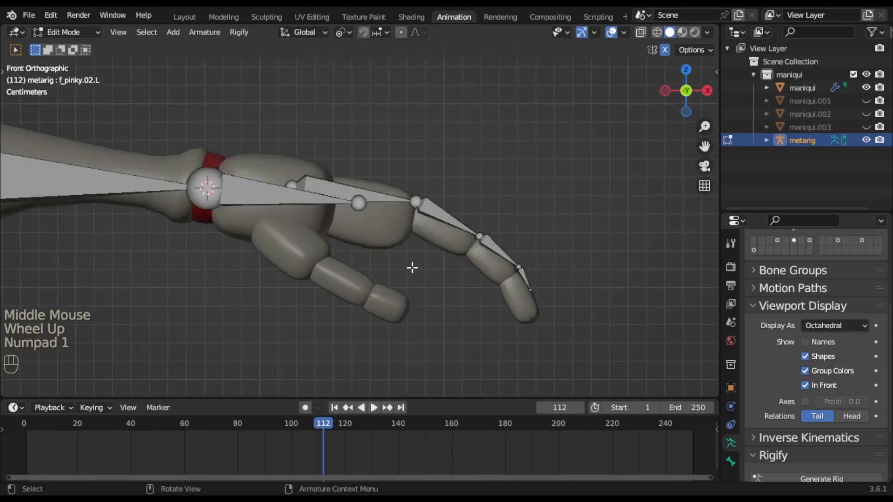
scroll(412, 267, up, 2)
click(439, 193)
click(439, 194)
key(g)
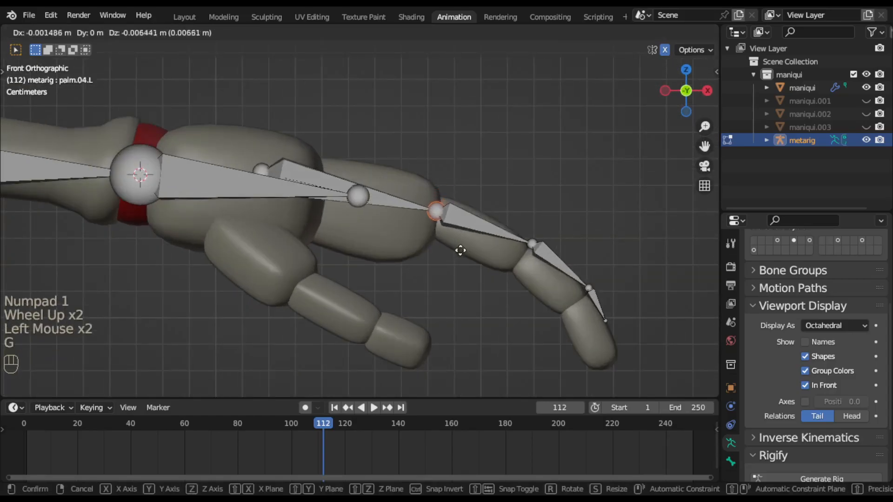
click(461, 258)
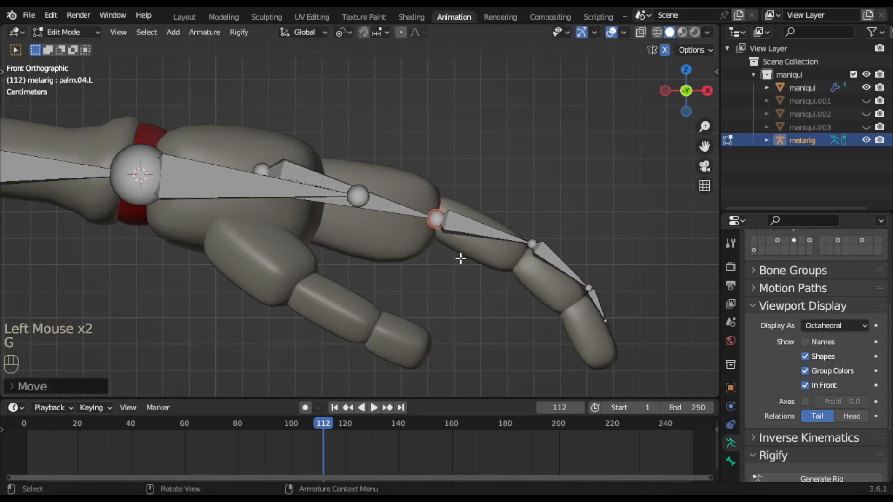
Move the pinky's two remaining finger joints into the gaps between mesh segments and its tip joint to the fingertip.
click(530, 245)
key(g)
click(517, 263)
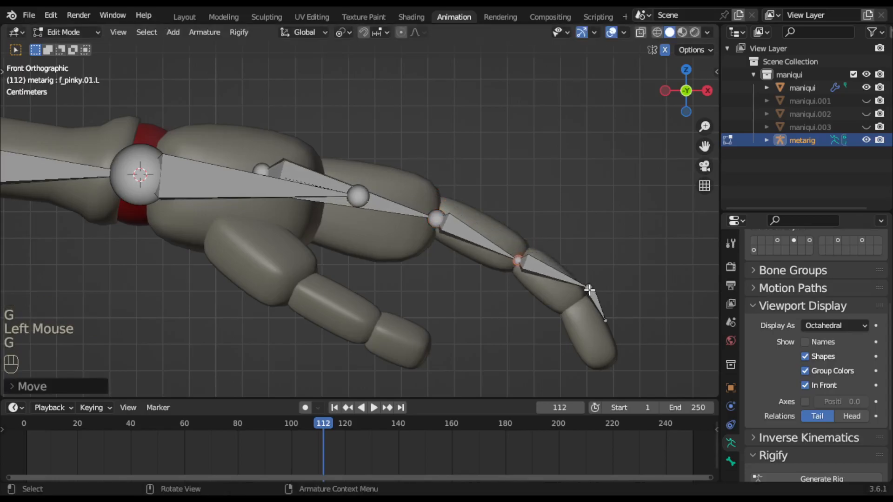
click(589, 289)
key(g)
click(574, 307)
click(607, 329)
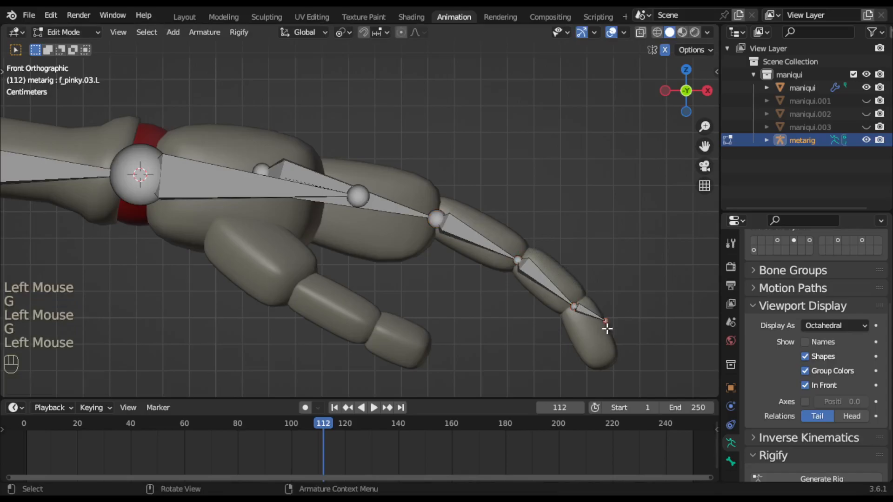
key(g)
click(606, 371)
Examine the pinky bones' alignment with the finger mesh from the front, the top and several angled views.
middle_drag(612, 305, 462, 355)
scroll(507, 319, down, 1)
middle_drag(506, 319, 457, 318)
scroll(492, 330, down, 1)
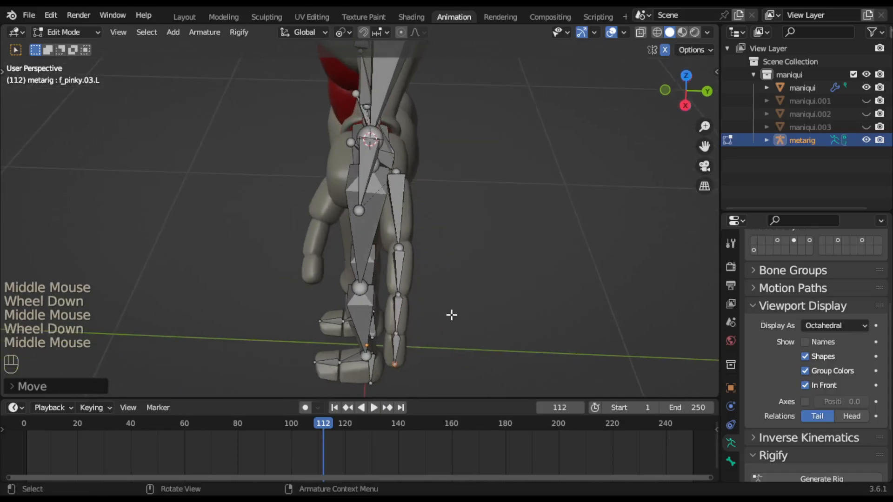
key(KP_1)
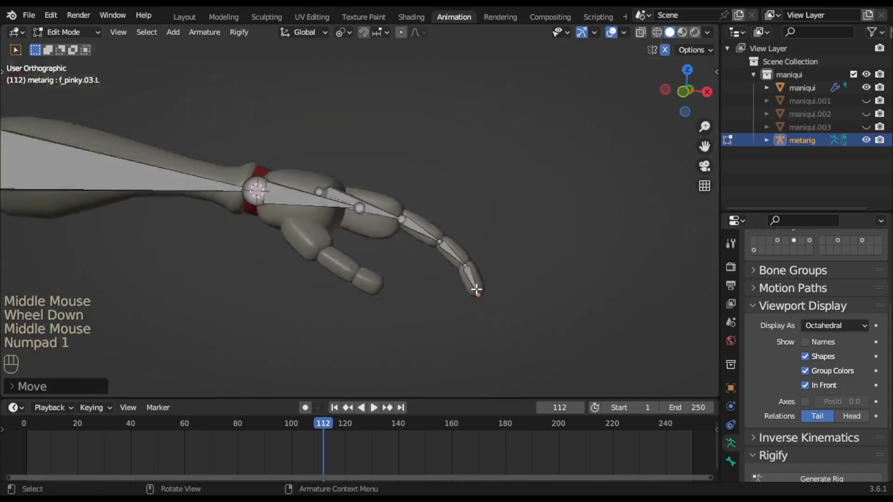
scroll(476, 289, up, 2)
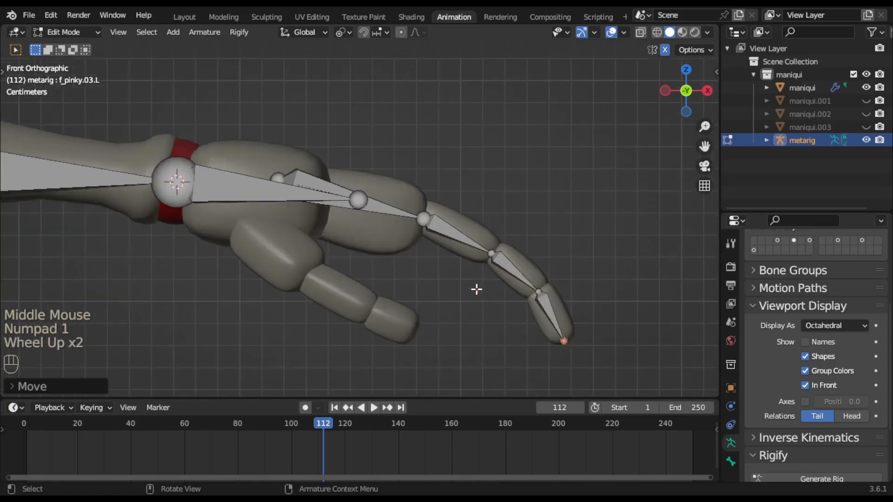
key(KP_7)
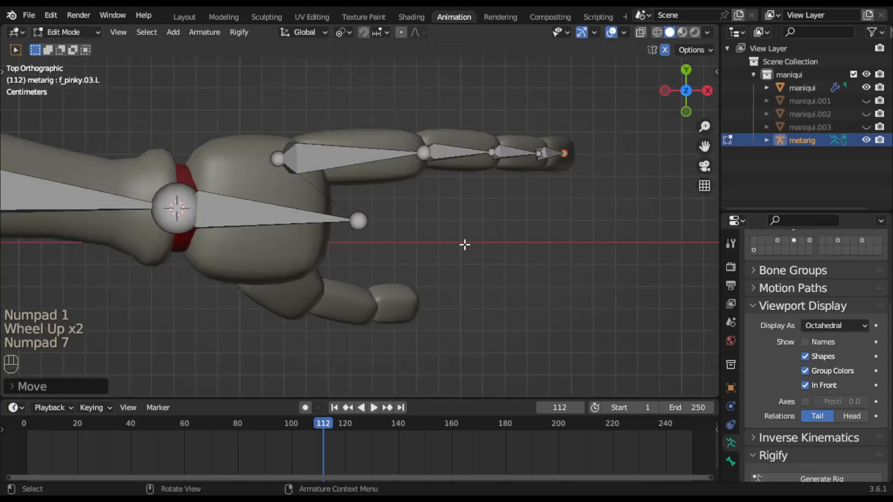
middle_drag(512, 250, 296, 127)
click(439, 196)
middle_drag(445, 199, 717, 318)
middle_drag(2, 318, 152, 295)
scroll(280, 309, down, 3)
Try revealing the metarig's hidden bones in Edit Mode, and undo the reveal.
key(Tab)
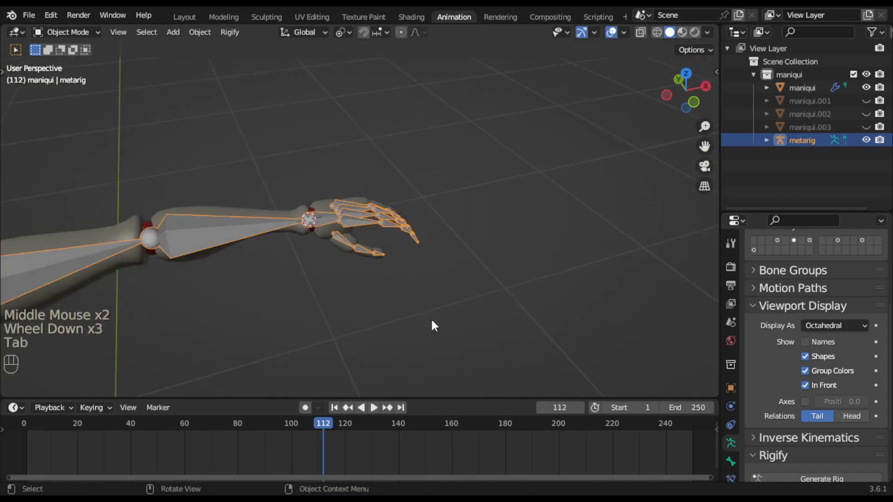
middle_drag(427, 321, 413, 305)
scroll(412, 300, up, 1)
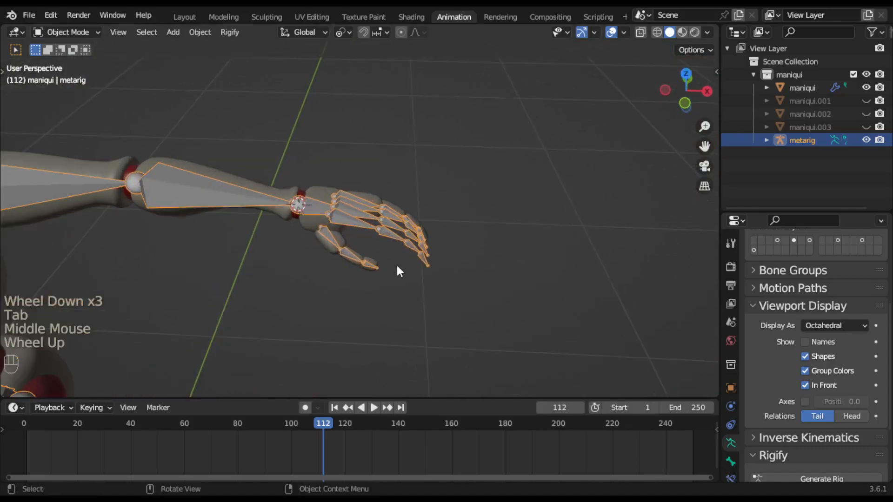
key(Tab)
middle_drag(499, 306, 440, 322)
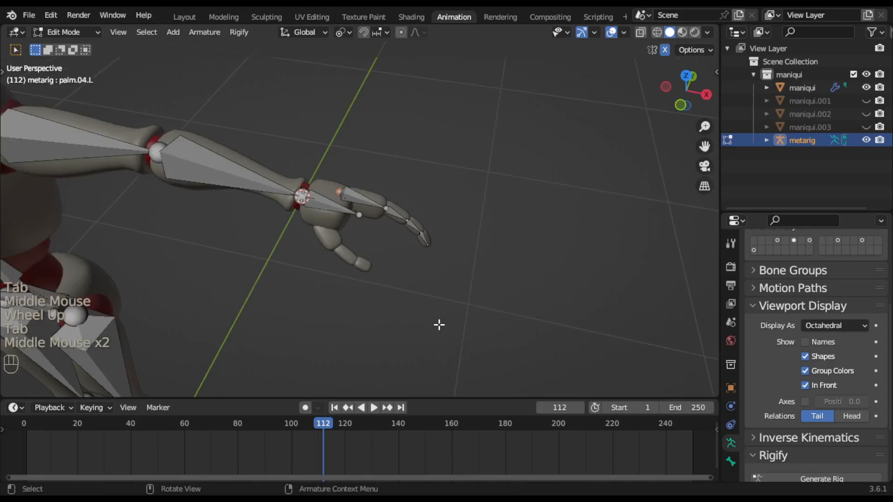
key(alt+h)
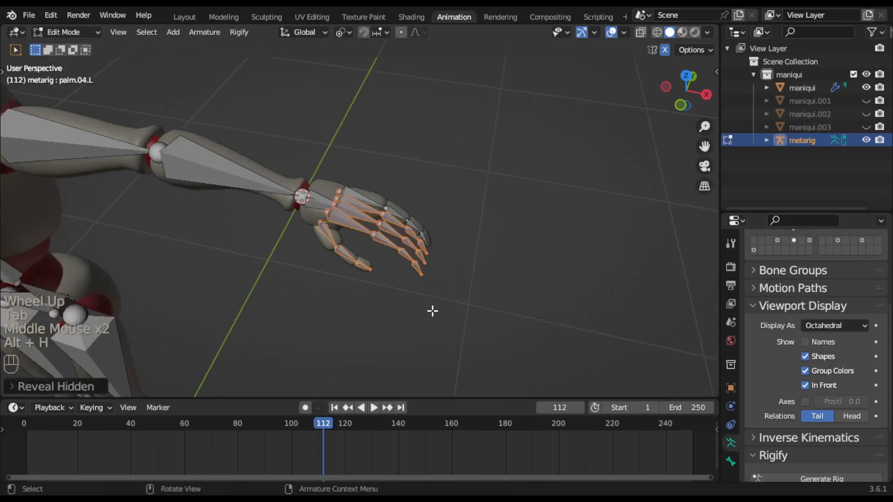
middle_drag(455, 306, 472, 299)
scroll(432, 298, down, 2)
middle_drag(381, 298, 287, 308)
scroll(287, 308, down, 1)
scroll(277, 299, up, 1)
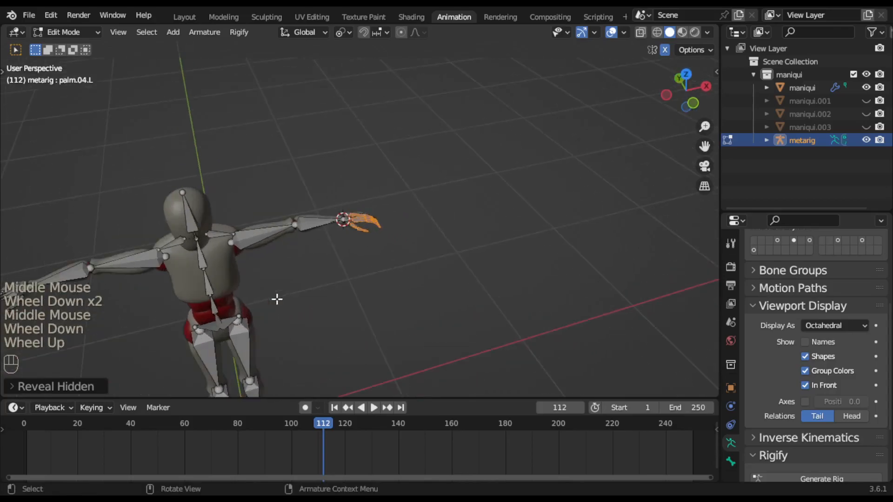
key(ctrl+z)
middle_drag(409, 290, 345, 279)
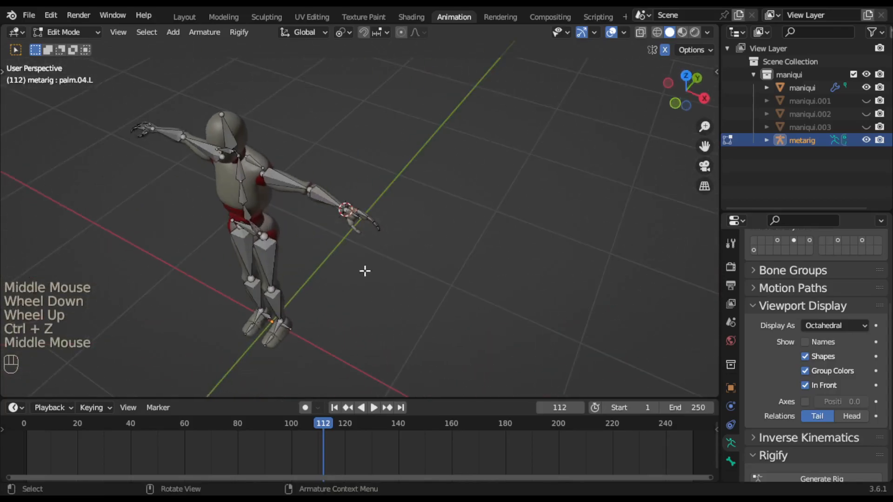
Try moving the left pinky's middle bone away from the hand to test mirroring on the right hand, and undo the move.
scroll(396, 259, up, 3)
scroll(396, 259, up, 1)
click(441, 244)
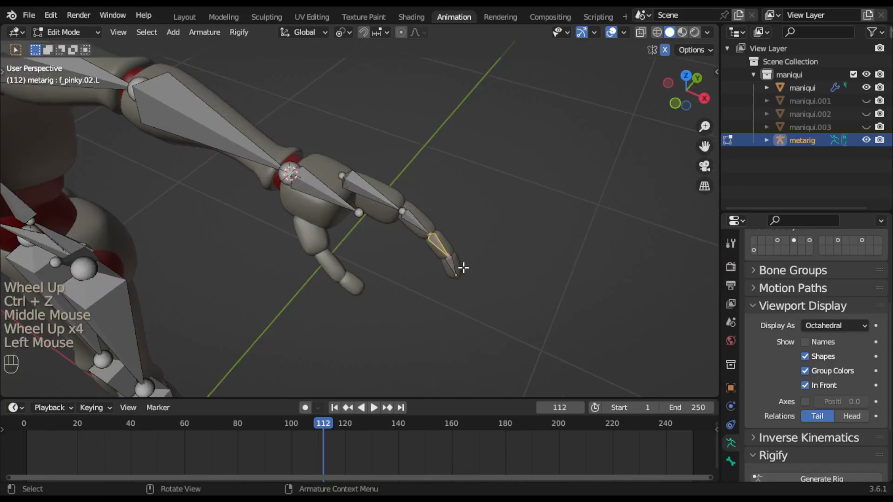
key(g)
click(566, 190)
scroll(340, 284, down, 2)
middle_drag(341, 283, 334, 265)
shift+middle_drag(303, 263, 420, 247)
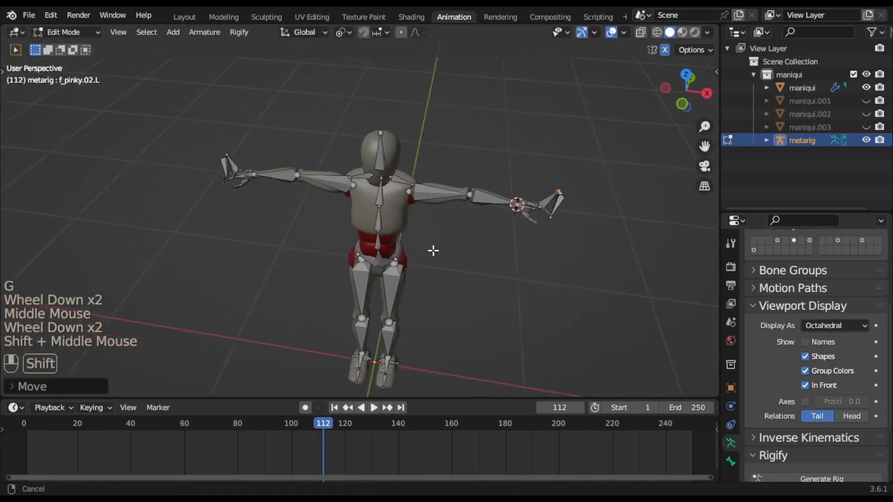
scroll(313, 207, up, 3)
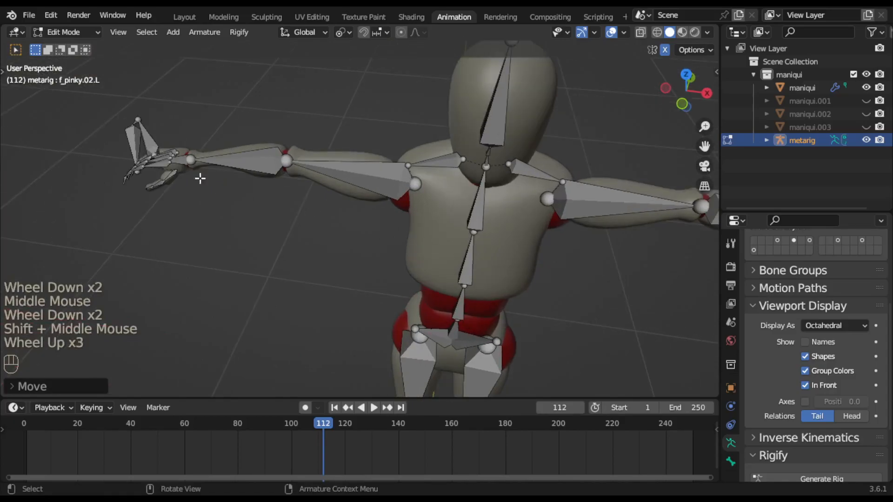
key(ctrl+z)
scroll(611, 304, down, 1)
scroll(610, 303, down, 1)
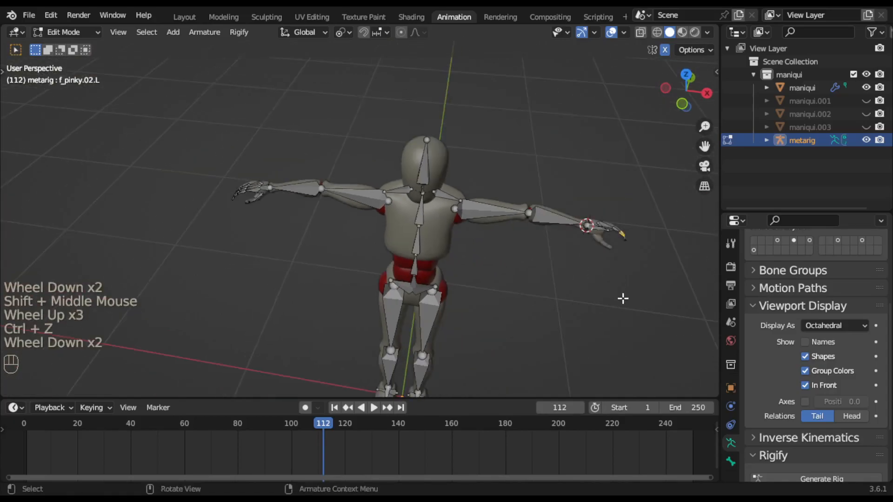
Reveal all hidden bones of the metarig and return it to Object Mode.
middle_drag(621, 297, 551, 297)
scroll(552, 297, down, 2)
middle_drag(590, 327, 575, 303)
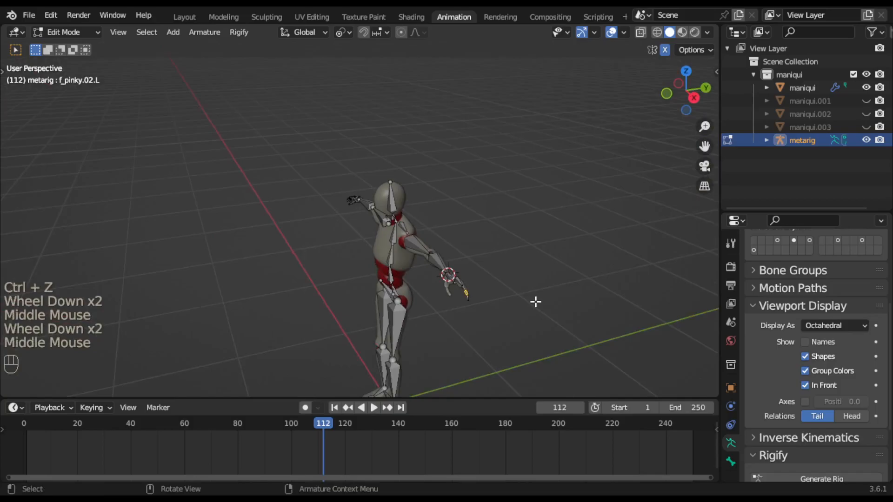
key(alt+h)
scroll(535, 301, up, 2)
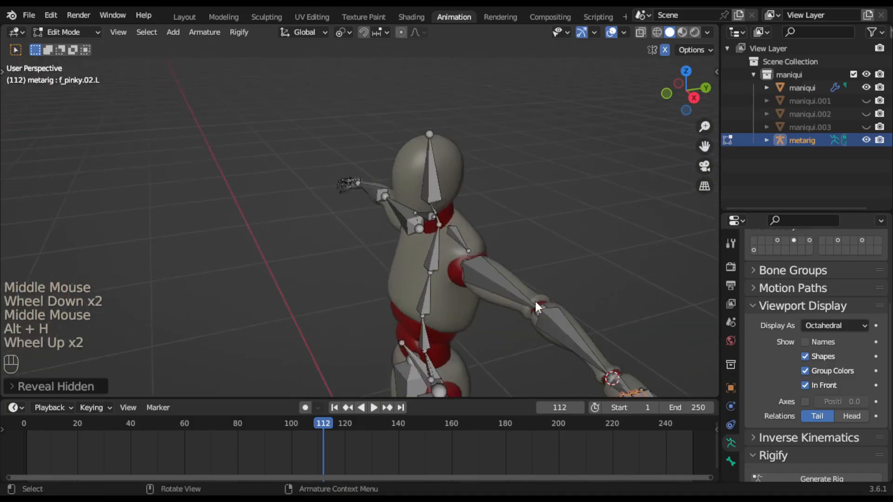
key(Tab)
scroll(592, 303, down, 2)
shift+middle_drag(596, 322, 591, 281)
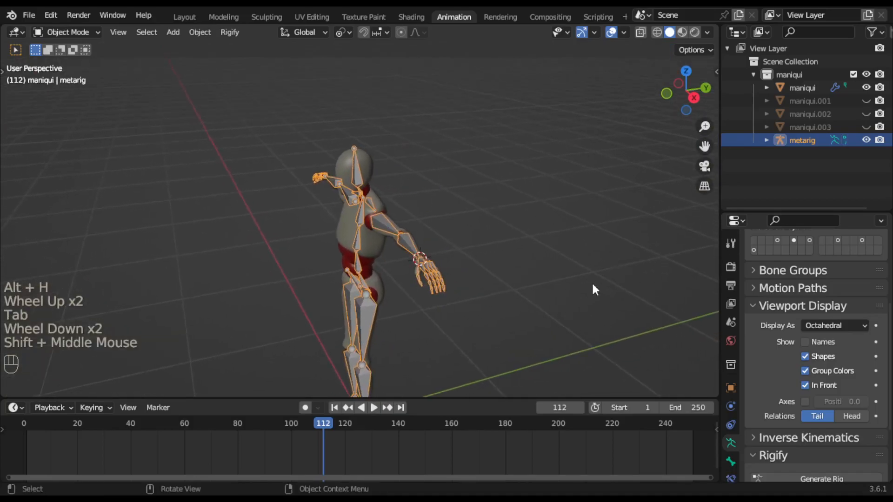
Deselect the metarig and unhide the separated finger objects maniqui.003, maniqui.002 and maniqui.001.
click(622, 215)
click(866, 127)
click(865, 114)
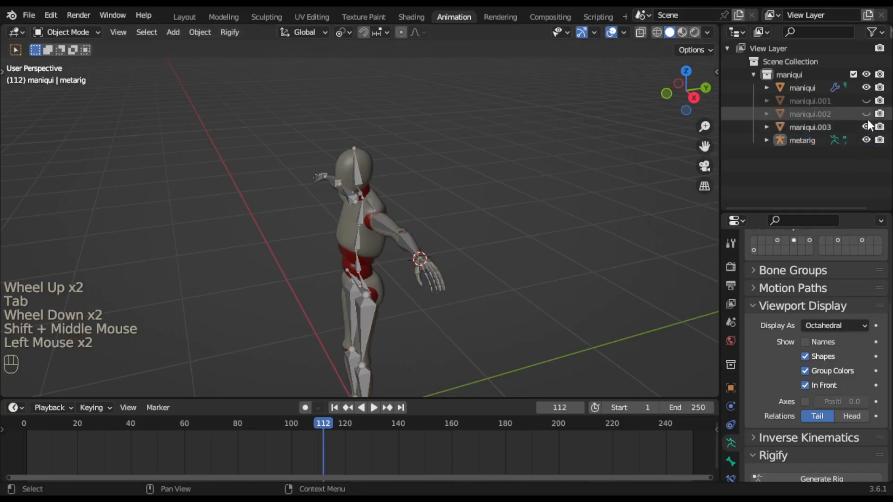
click(866, 101)
scroll(470, 261, up, 2)
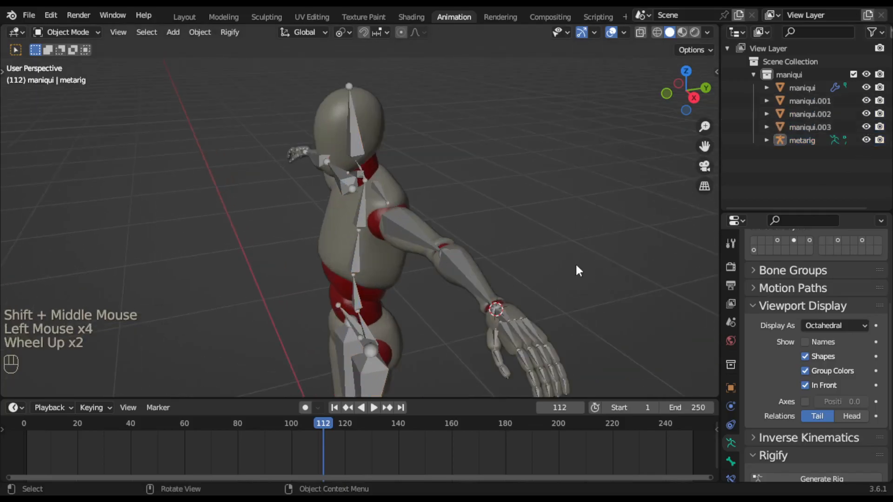
Join maniqui, maniqui.001 and maniqui.002 into the active object maniqui.003, and deselect the result.
click(816, 123)
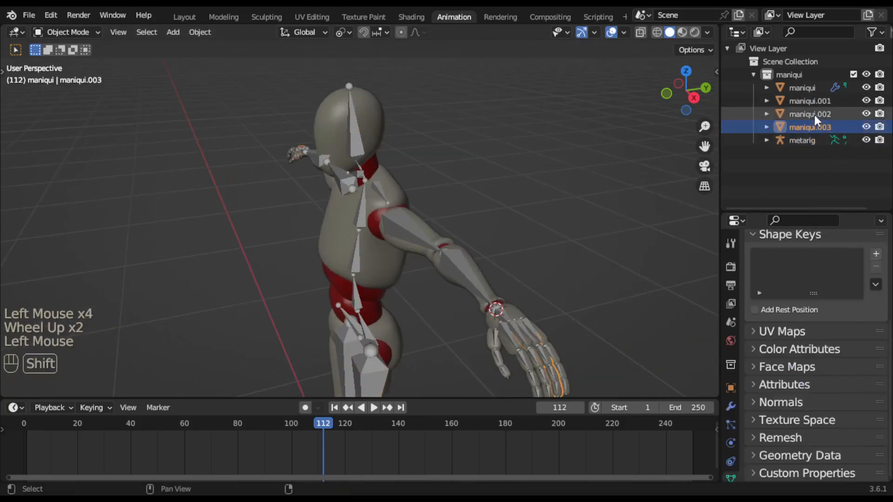
shift+click(813, 113)
shift+click(805, 103)
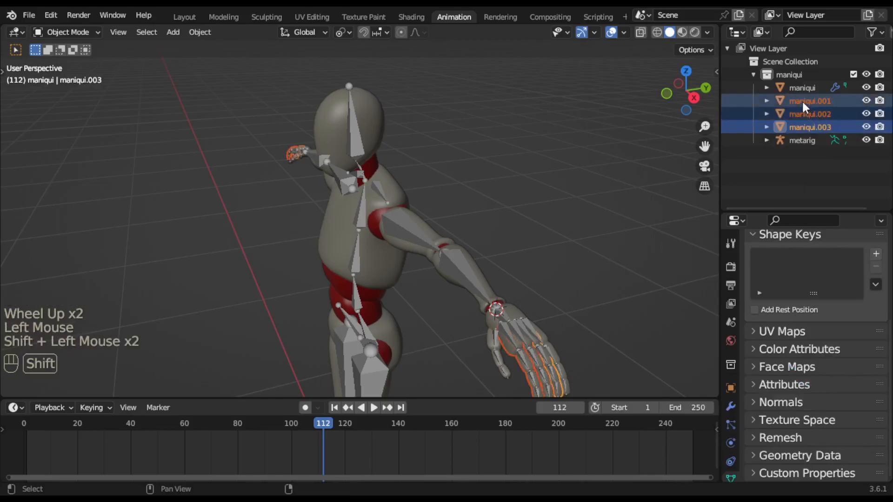
shift+click(805, 87)
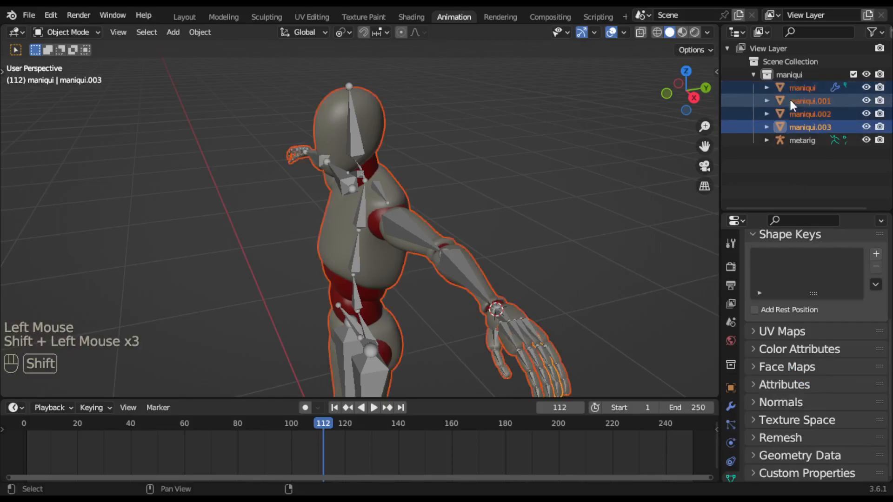
scroll(558, 213, down, 1)
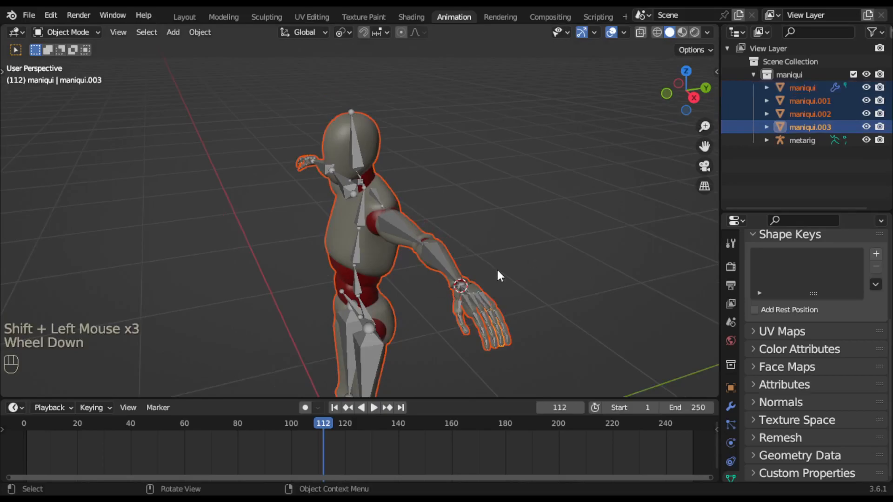
key(ctrl)
key(ctrl+j)
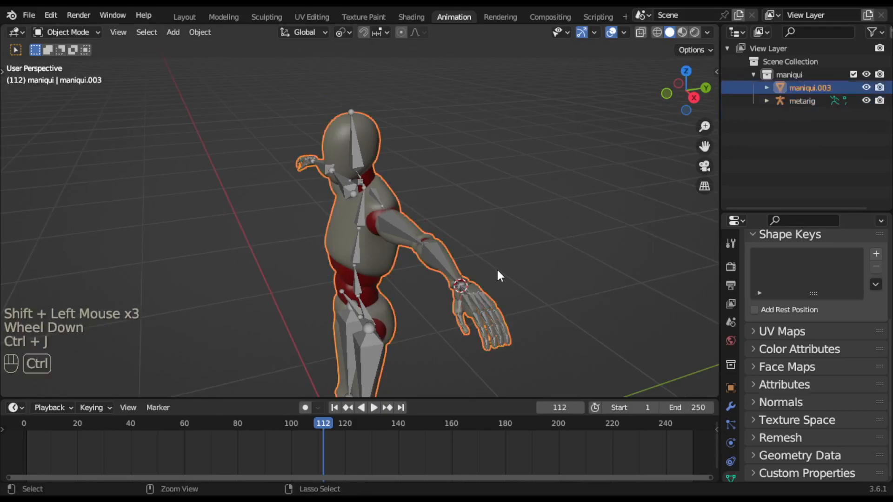
click(550, 267)
middle_drag(550, 267, 527, 256)
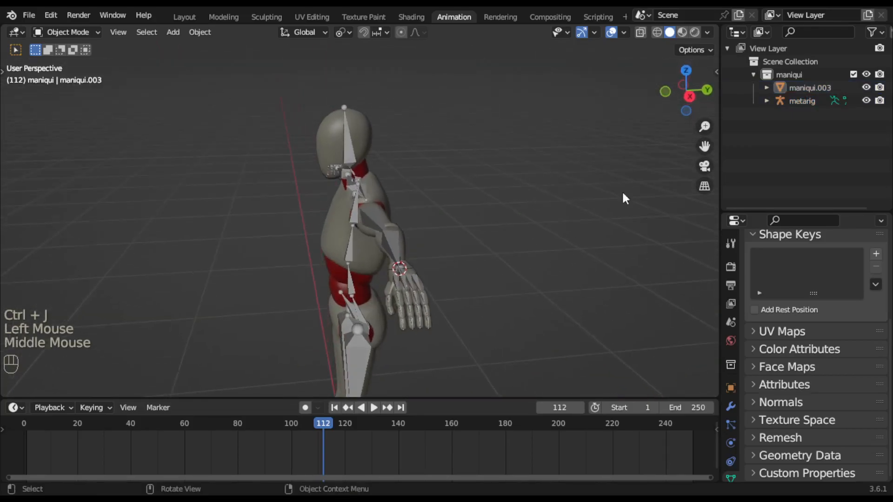
Rename the joined mesh object maniqui.003 as maniqui.
click(798, 89)
click(807, 89)
click(818, 89)
click(818, 88)
double_click(818, 88)
drag(814, 88, 868, 94)
key(BackSpace)
key(Return)
Apply the metarig's scale in Object Mode so its scale values are reset to 1.
middle_drag(554, 271, 669, 253)
click(564, 265)
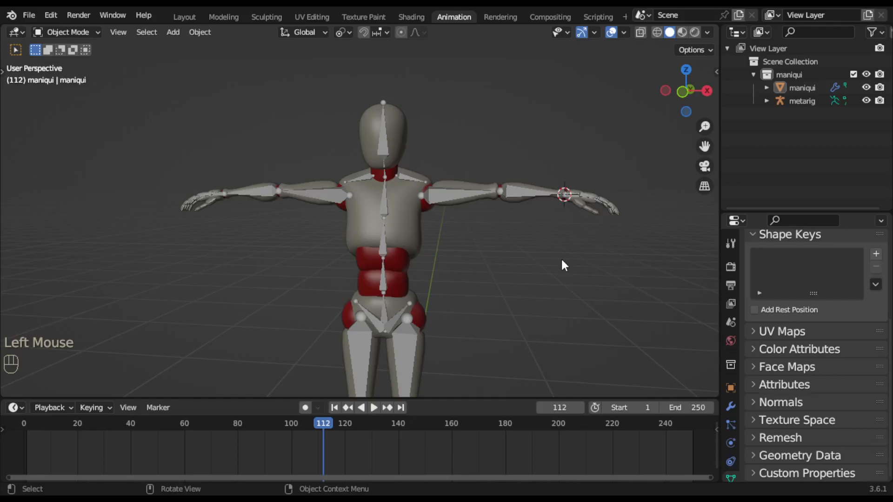
double_click(381, 150)
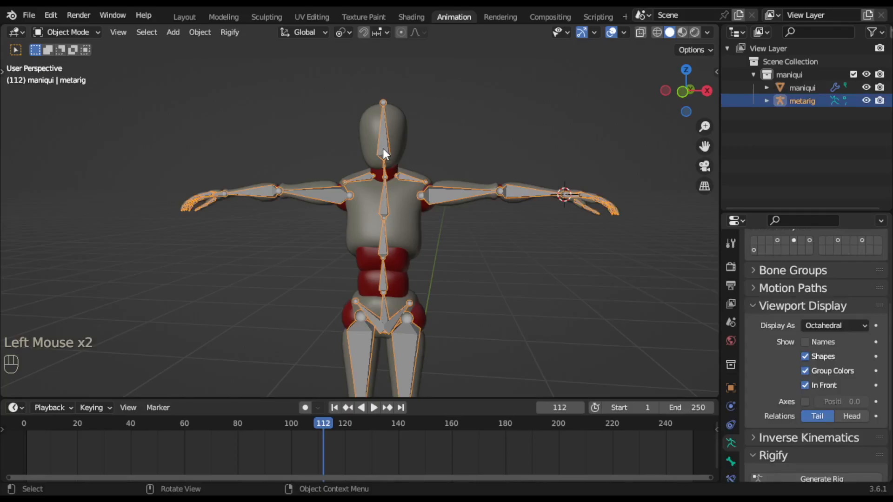
key(n)
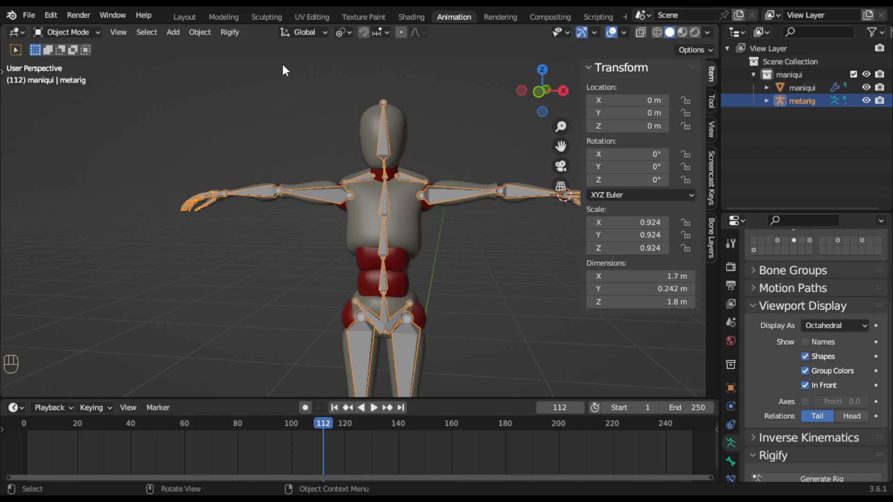
click(199, 32)
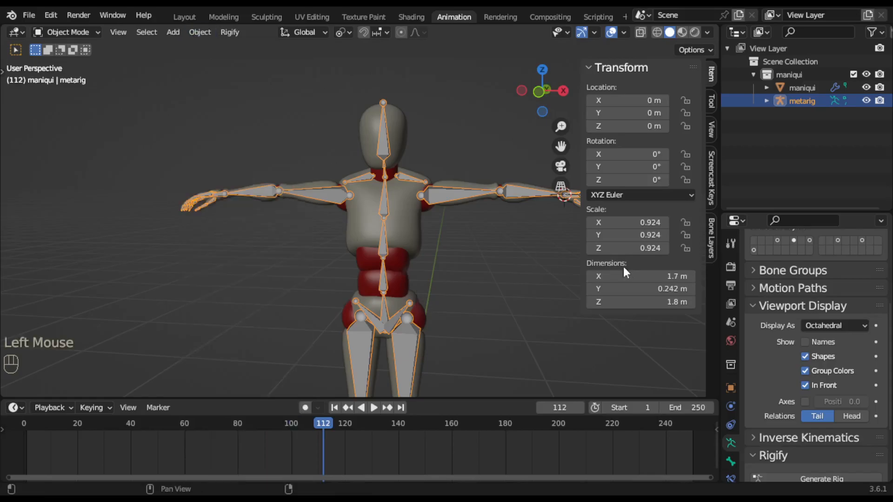
click(200, 32)
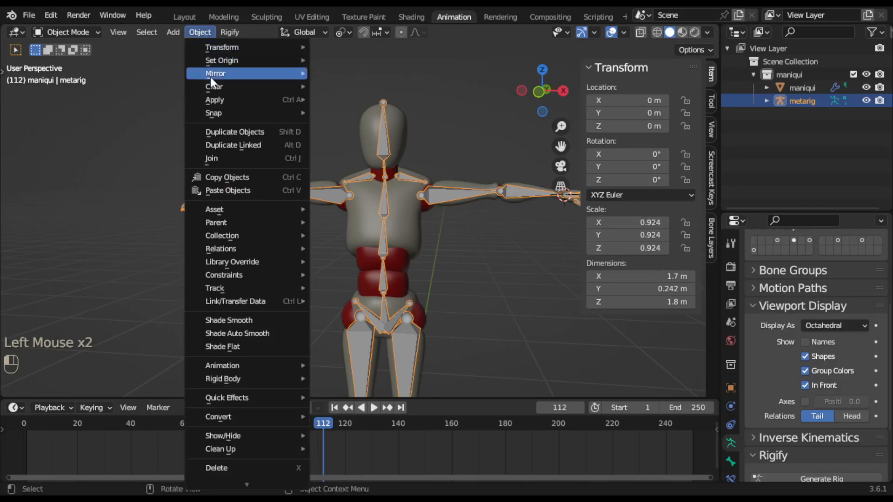
mouse_move(223, 100)
click(361, 125)
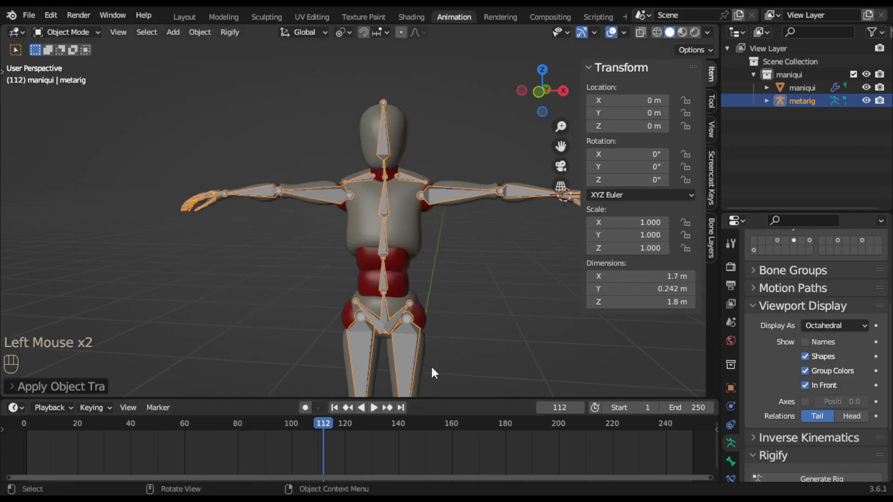
Show the metarig's bone names in the viewport and hide them again.
click(815, 343)
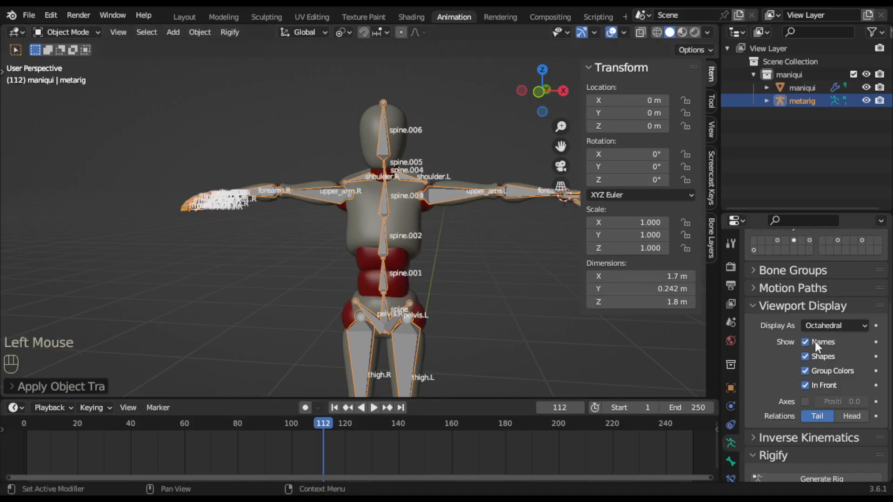
click(814, 342)
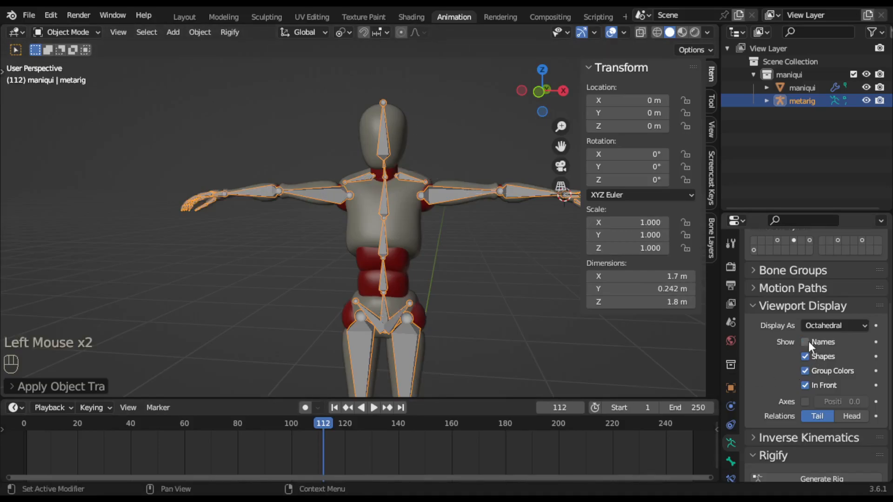
scroll(444, 328, down, 1)
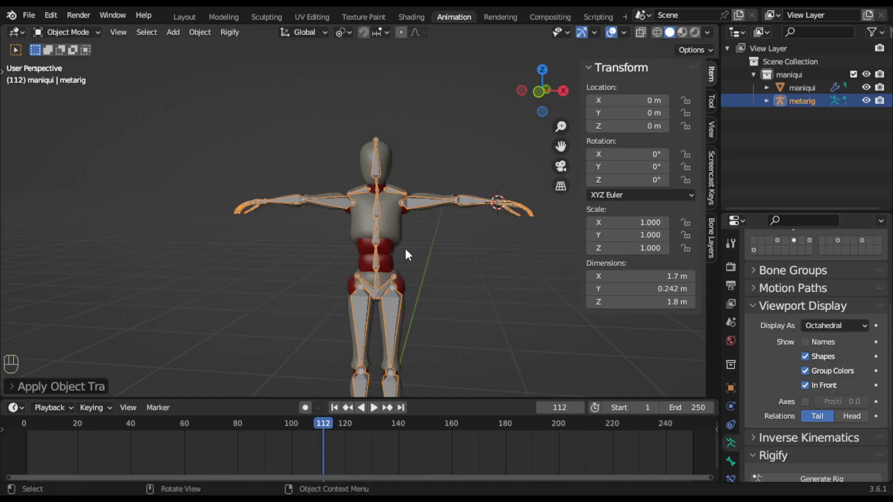
click(239, 33)
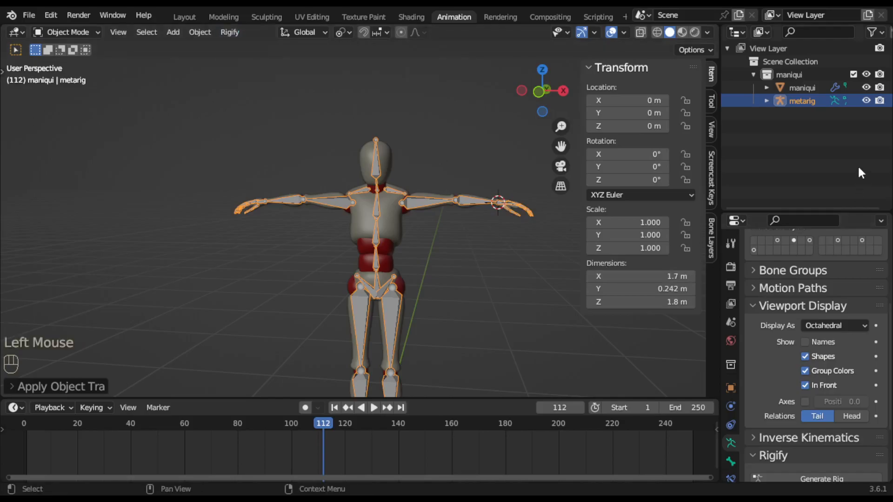
Create a new collection named Metarig in the scene and move the metarig armature into it.
right_click(775, 152)
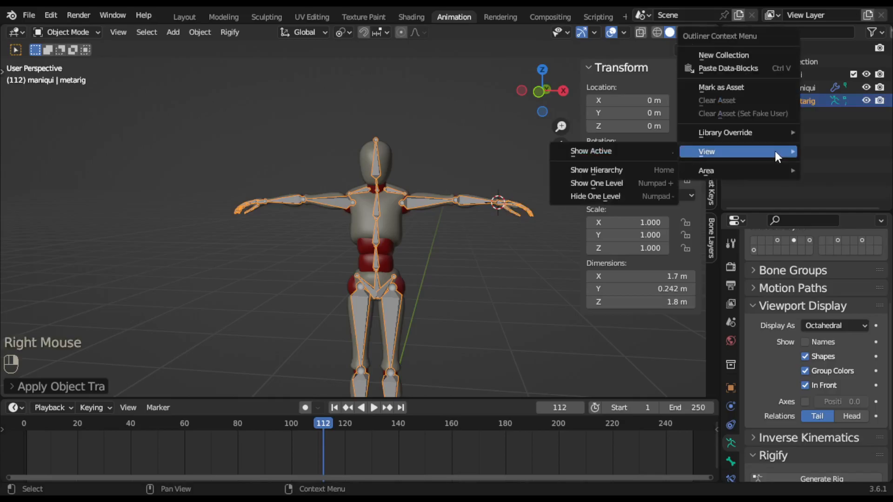
click(736, 56)
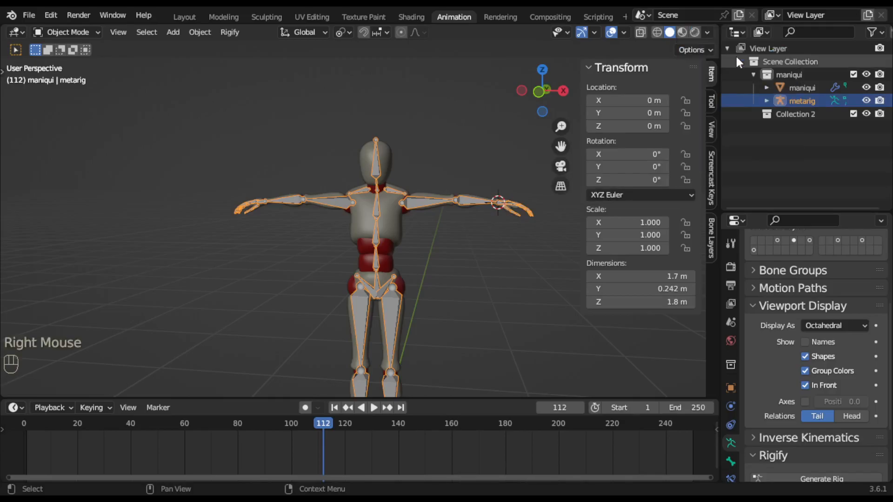
double_click(792, 113)
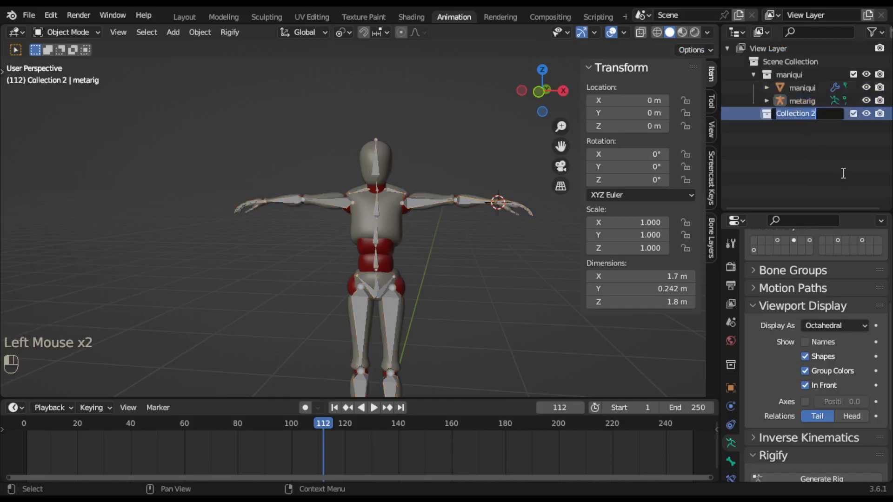
key(shift)
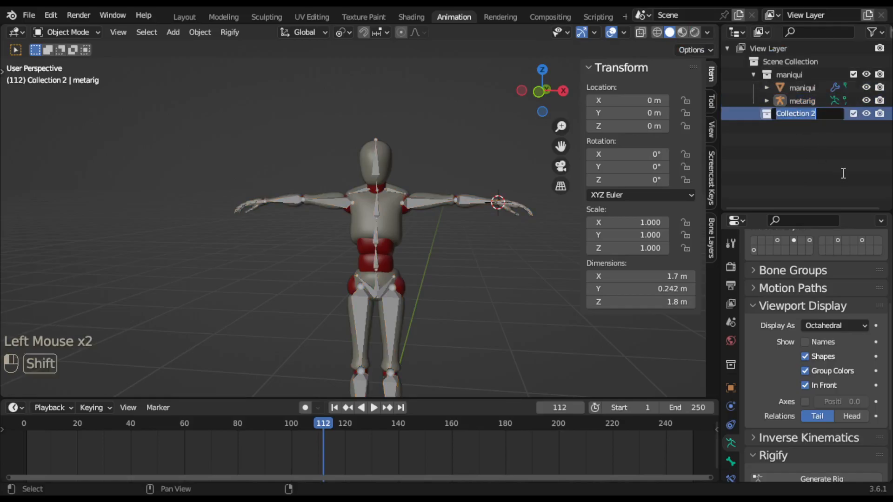
text(Me)
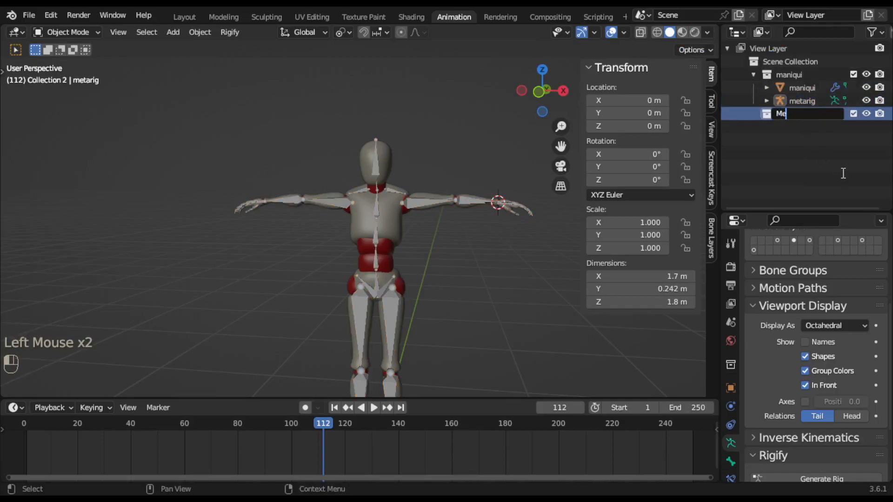
text(tari)
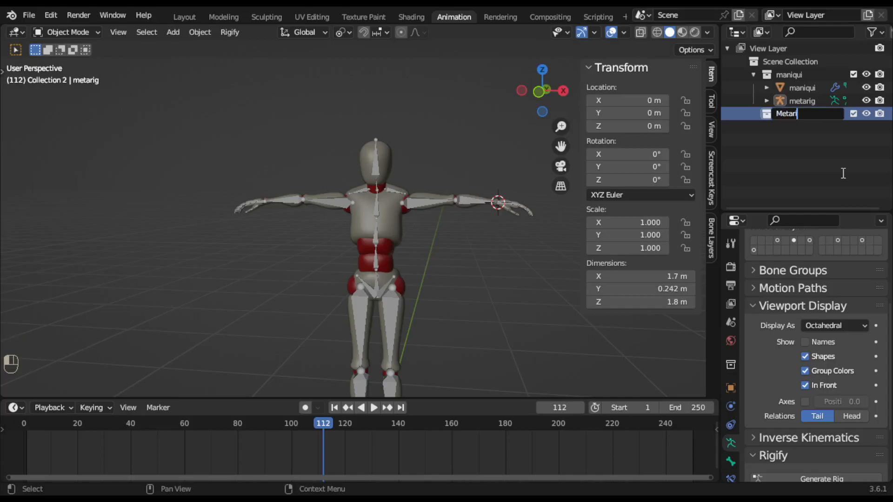
text(g)
key(Return)
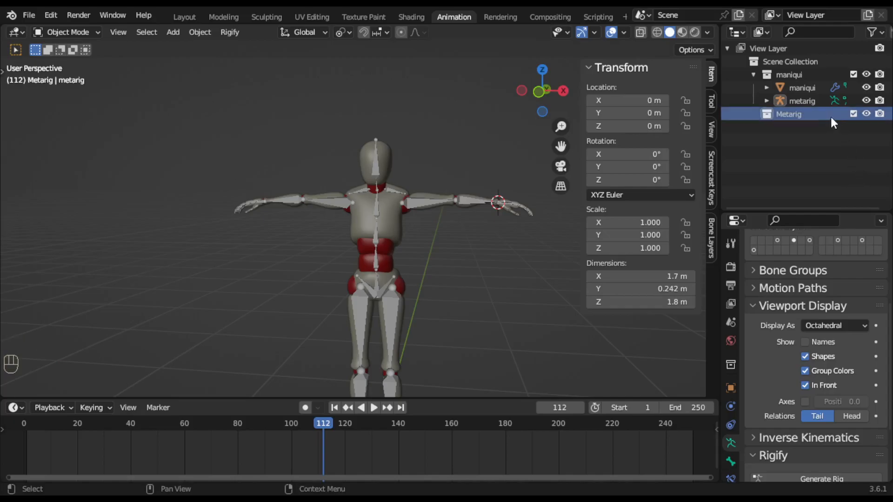
click(808, 105)
drag(801, 102, 795, 115)
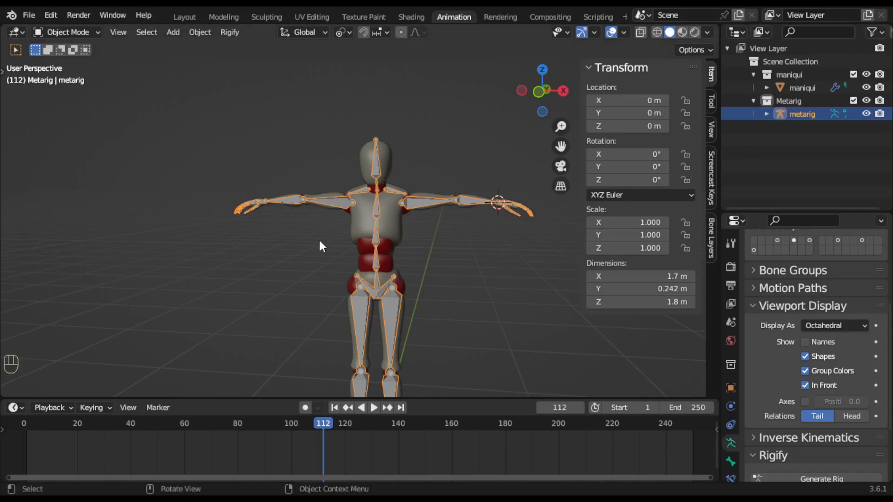
Save the current Blender file.
middle_drag(441, 282, 462, 293)
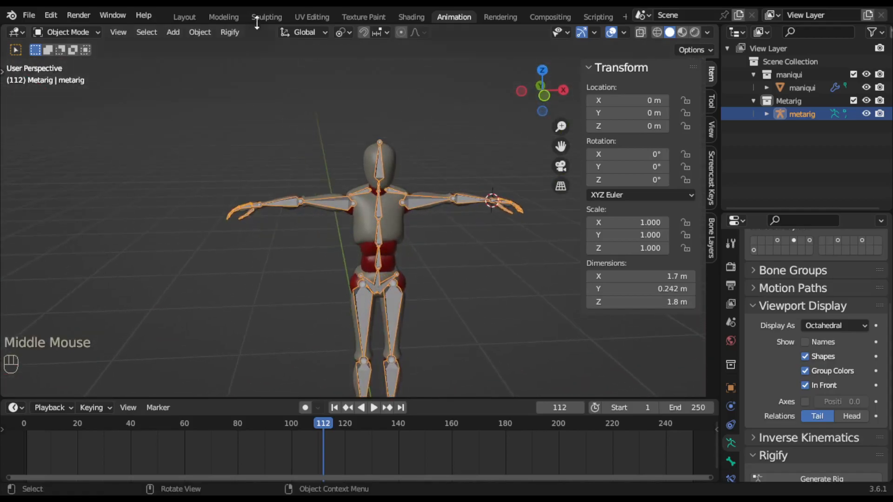
click(29, 15)
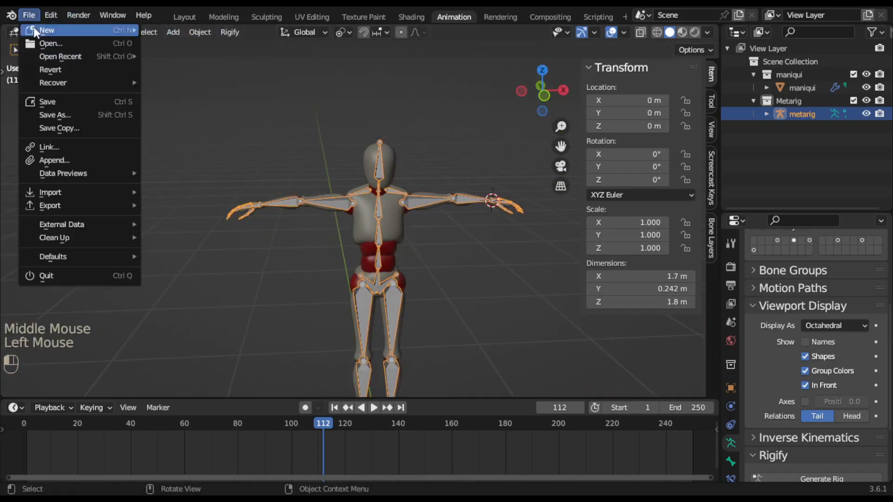
click(55, 101)
click(462, 272)
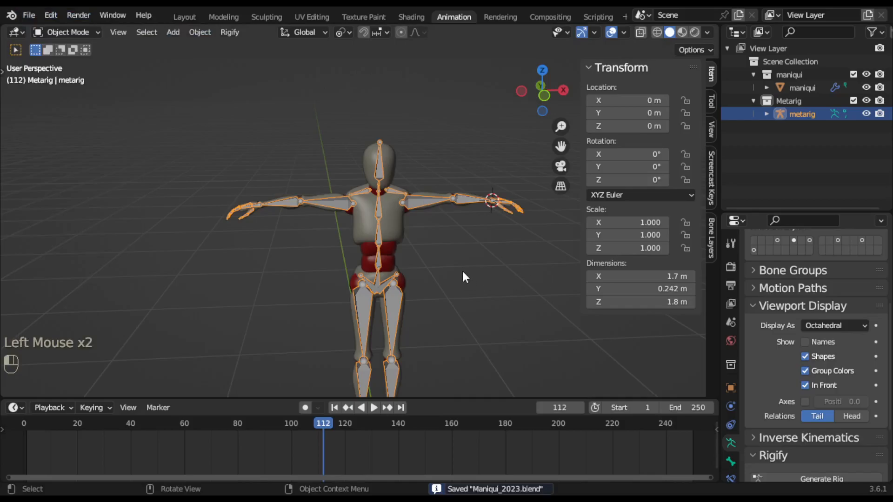
Generate the Rigify control rig from the selected metarig.
click(431, 201)
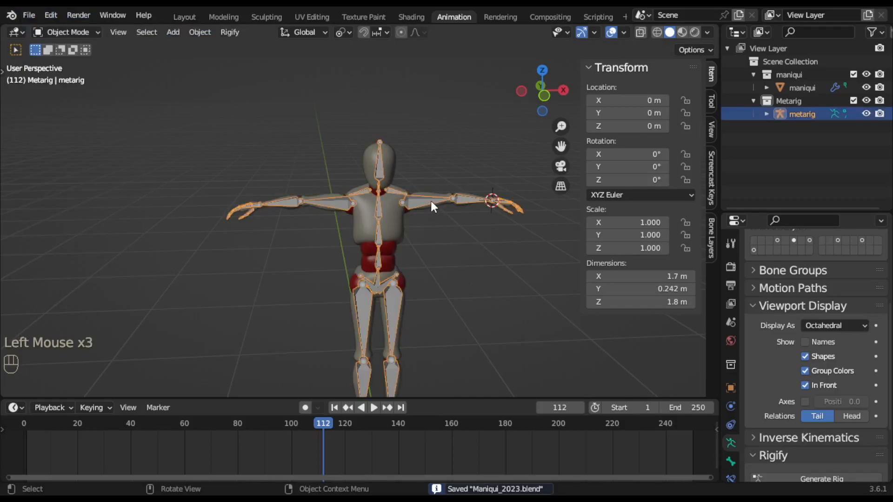
click(229, 32)
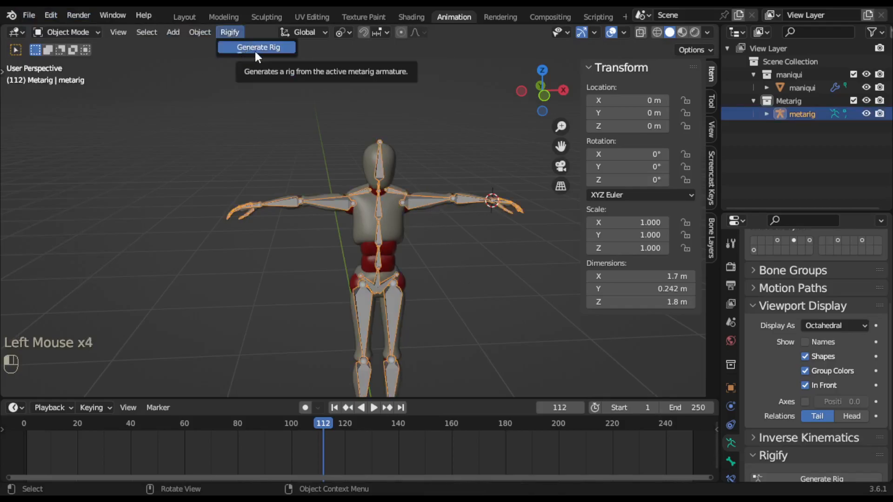
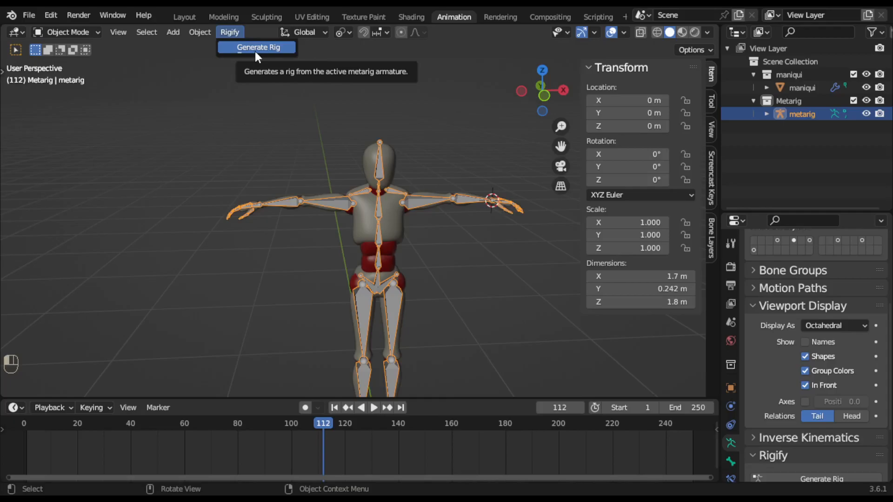
click(255, 49)
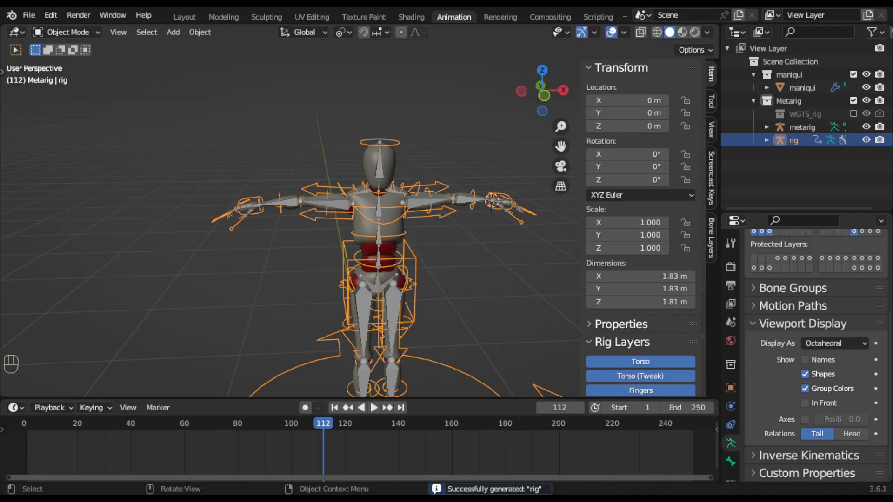
mouse_move(472, 292)
middle_down()
mouse_move(409, 288)
mouse_move(373, 299)
mouse_move(425, 310)
mouse_move(476, 274)
middle_up()
scroll(382, 185, up, 2)
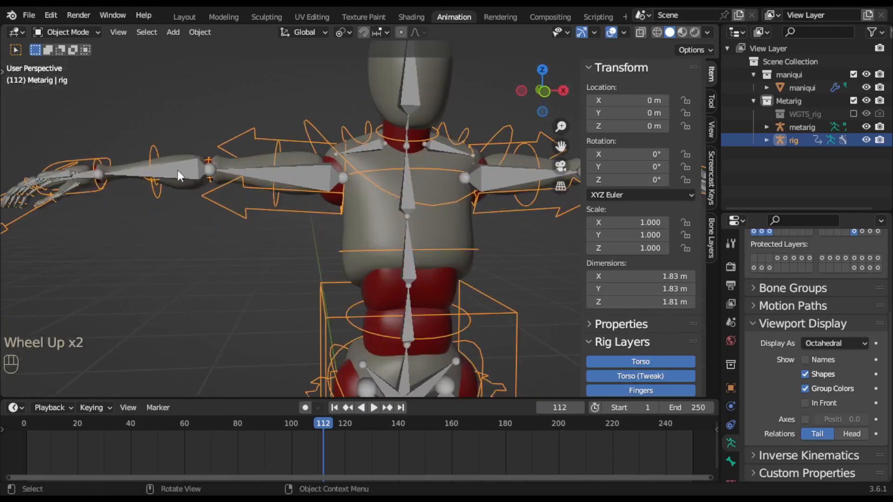
scroll(404, 209, down, 2)
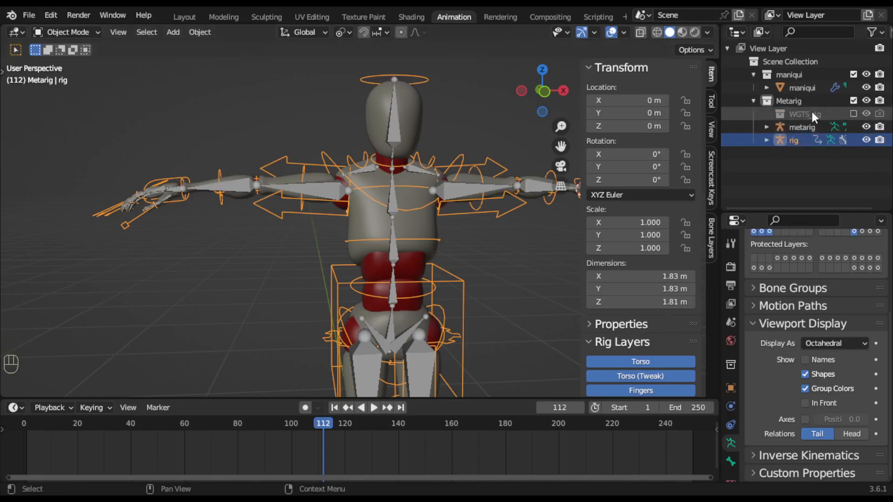
Toggle the visibility of the generated rig and the metarig to compare them, leaving both hidden.
click(865, 139)
click(865, 139)
click(865, 139)
click(865, 139)
click(865, 139)
click(863, 127)
click(864, 127)
click(863, 128)
click(864, 127)
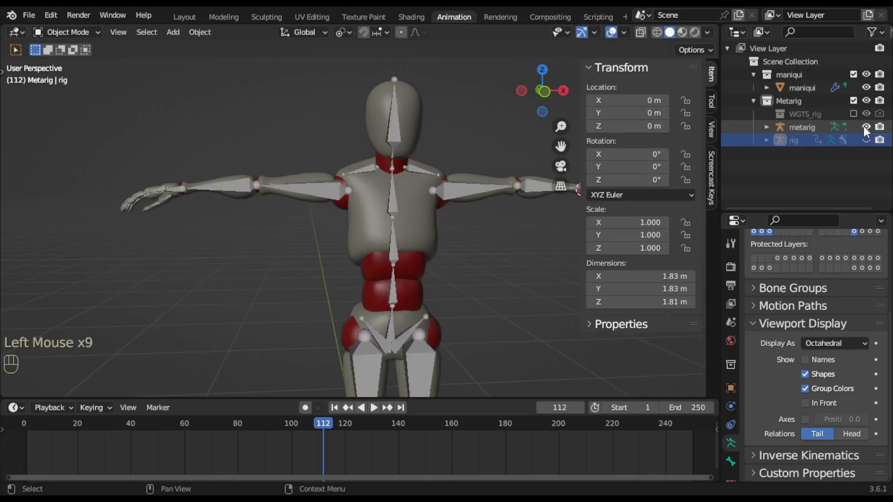
click(864, 128)
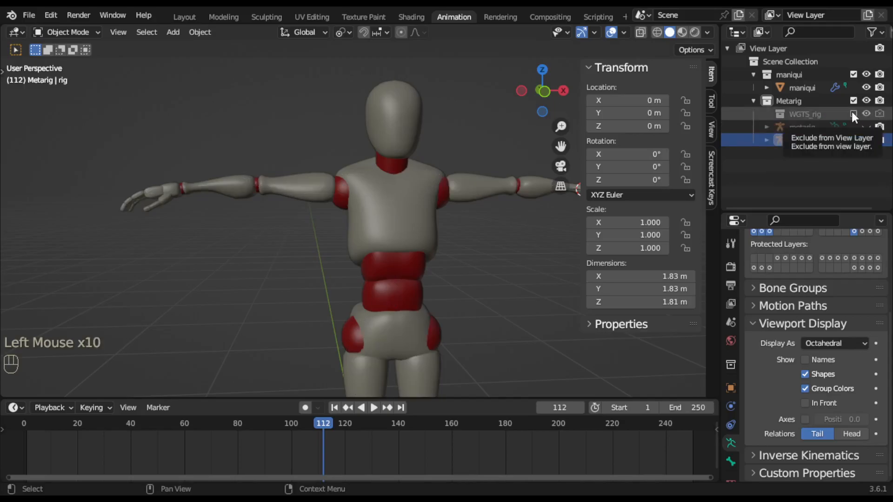
Include the WGTS_rig collection in the view layer to inspect its widget objects, and exclude it again.
click(853, 113)
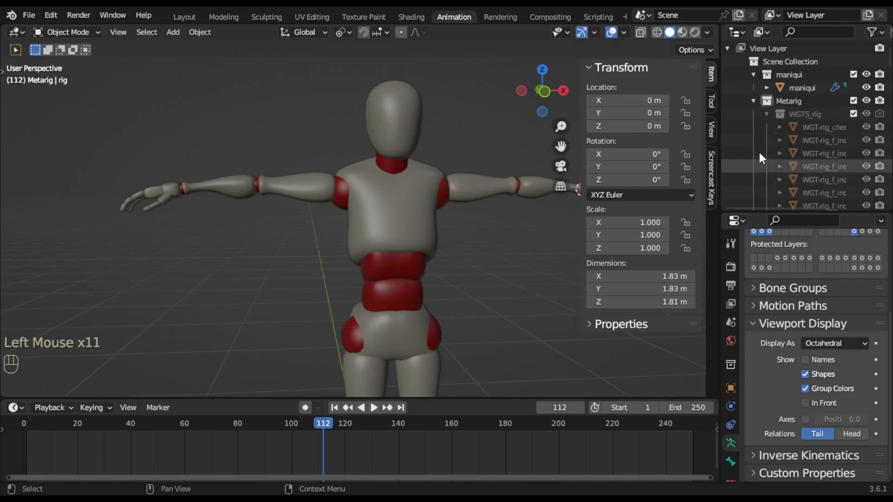
scroll(485, 198, down, 2)
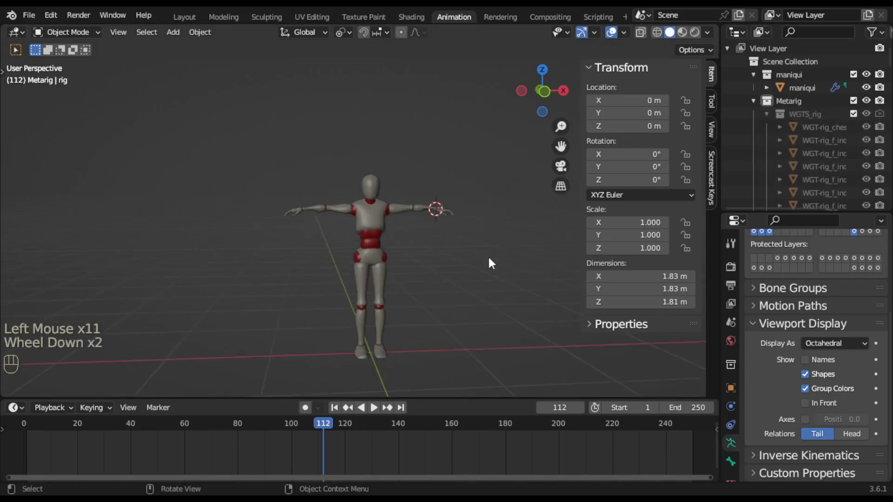
scroll(488, 259, down, 1)
scroll(488, 259, up, 4)
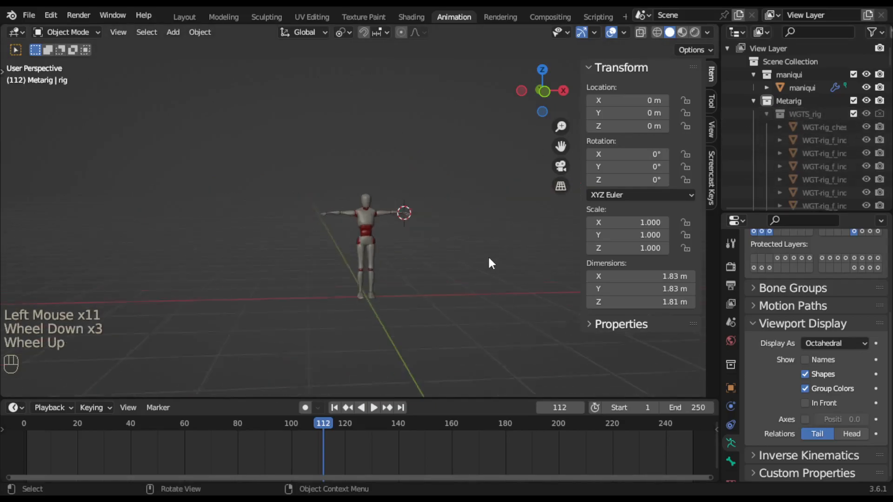
click(852, 114)
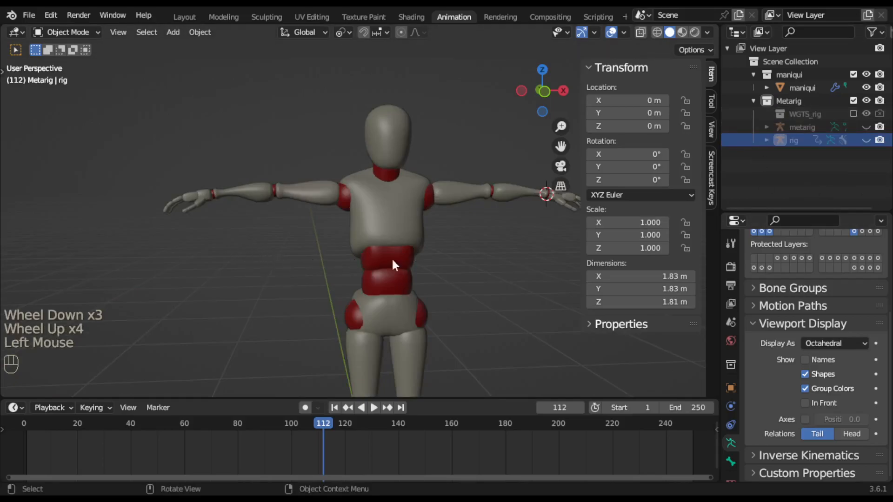
Unhide the generated rig while keeping the metarig hidden.
click(866, 139)
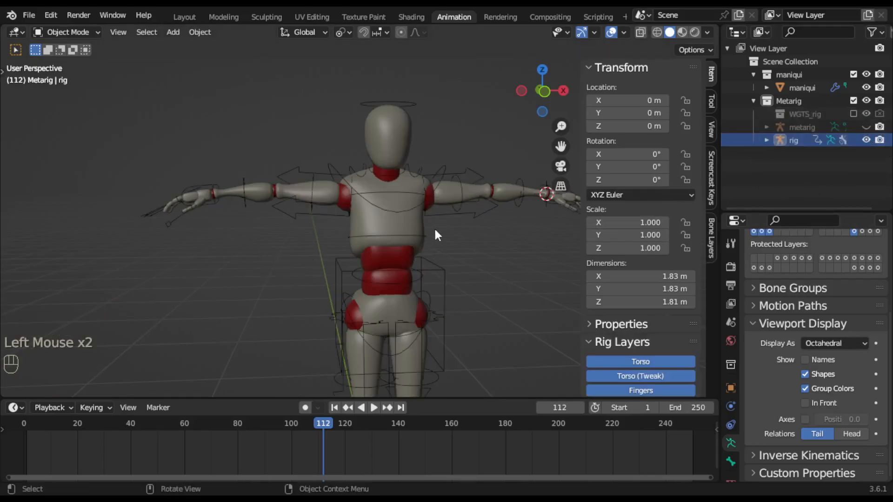
click(456, 218)
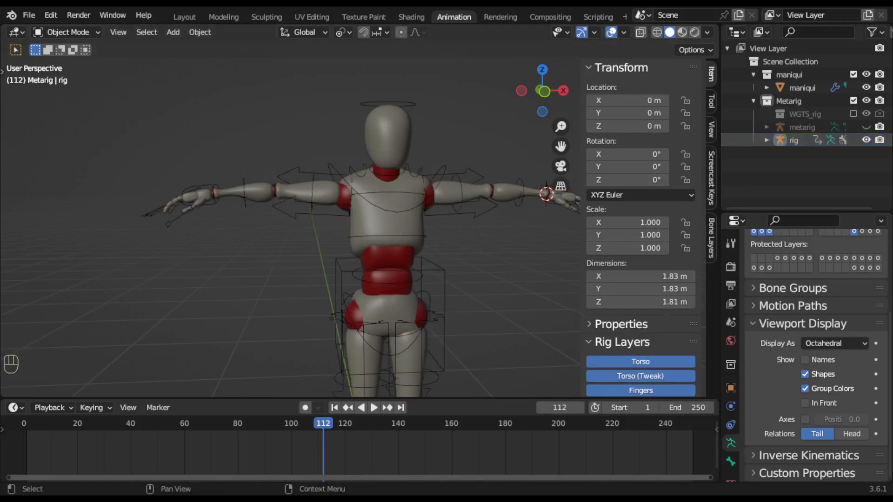
Check the metarig's visibility, leaving it hidden, and move the rig object into the maniqui collection.
click(866, 127)
click(865, 127)
click(865, 126)
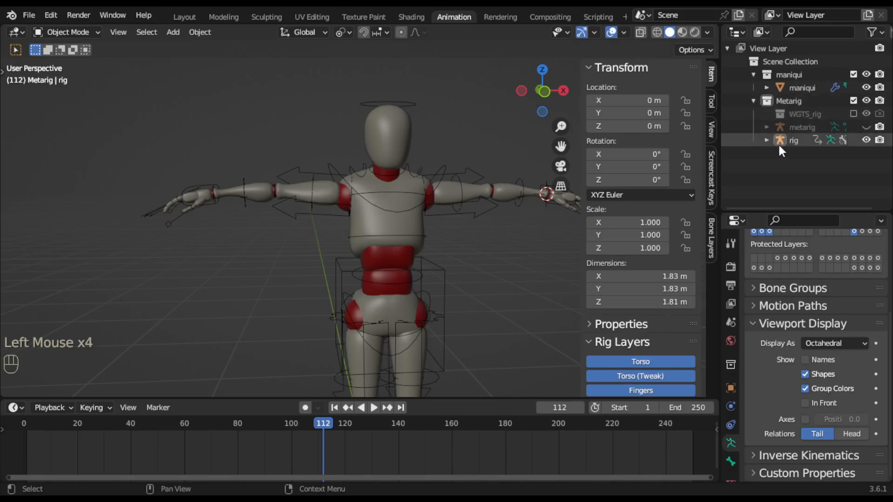
click(799, 137)
drag(800, 135, 798, 79)
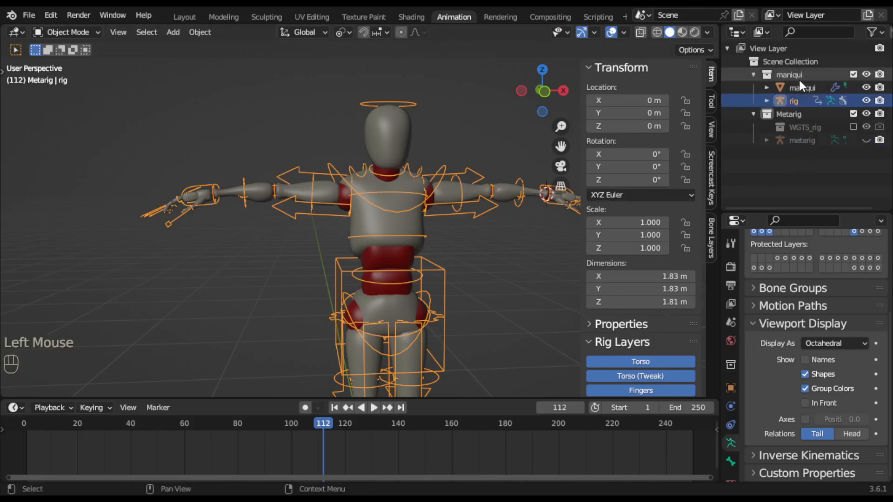
Exclude the Metarig collection from the view layer, hide it in the viewport and disable it in renders.
click(752, 115)
click(853, 114)
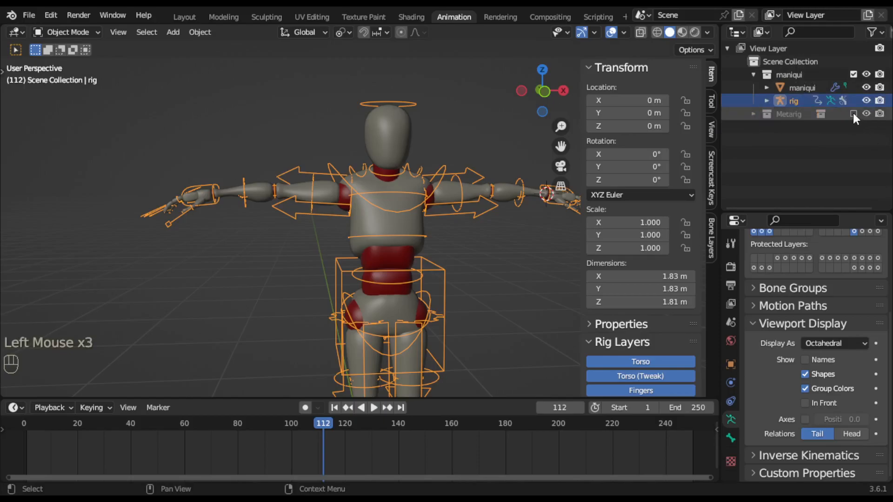
click(866, 114)
click(879, 114)
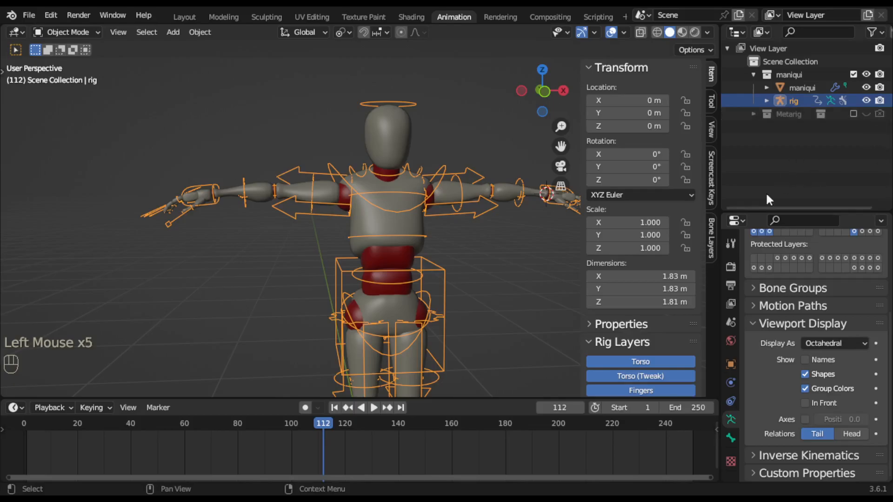
Select the rig around the mannequin and switch it to Pose Mode.
click(512, 335)
mouse_move(514, 271)
middle_down()
mouse_move(461, 302)
mouse_move(509, 285)
mouse_move(515, 271)
middle_up()
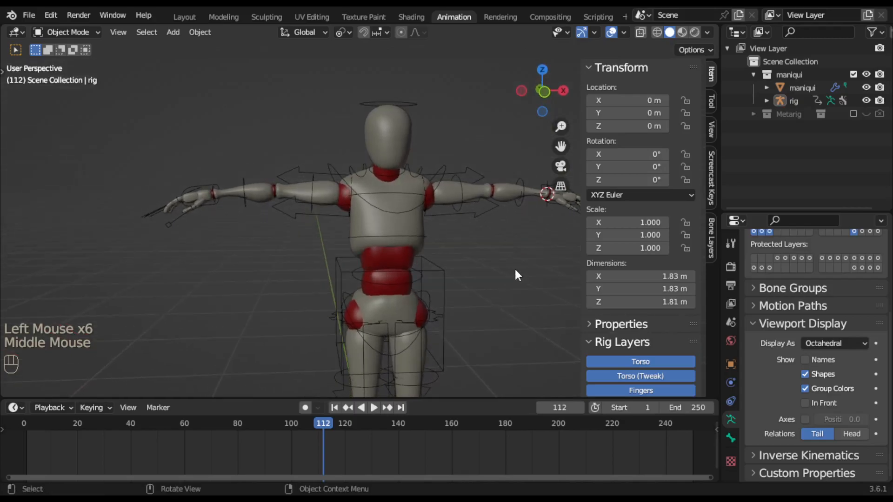
click(404, 217)
click(70, 32)
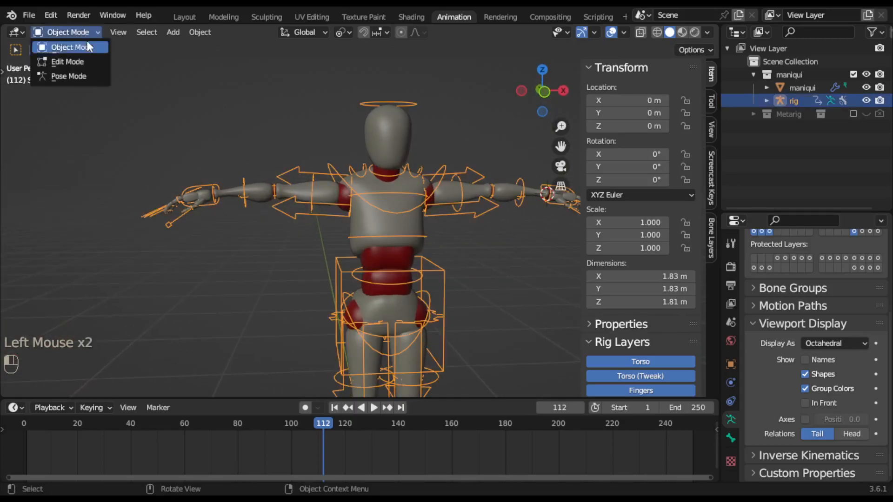
click(82, 74)
Try moving the torso control to test whether the mannequin follows the rig, and cancel the move.
click(441, 290)
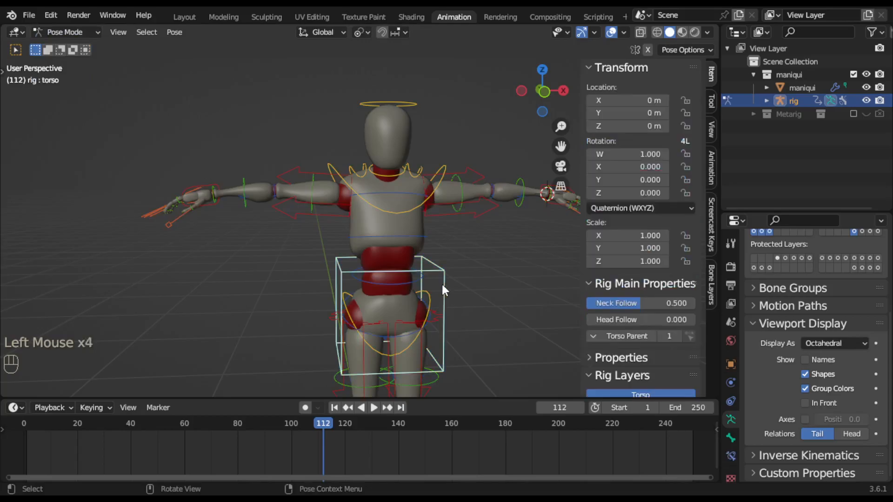
key(g)
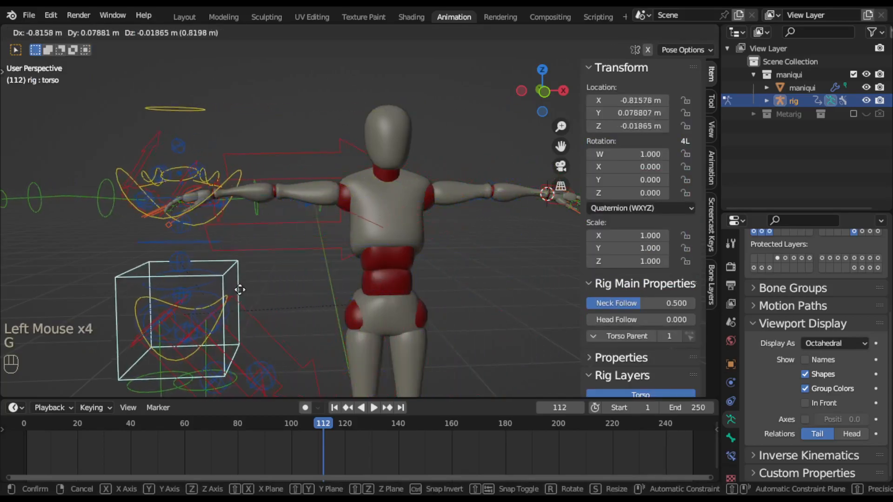
right_click(253, 289)
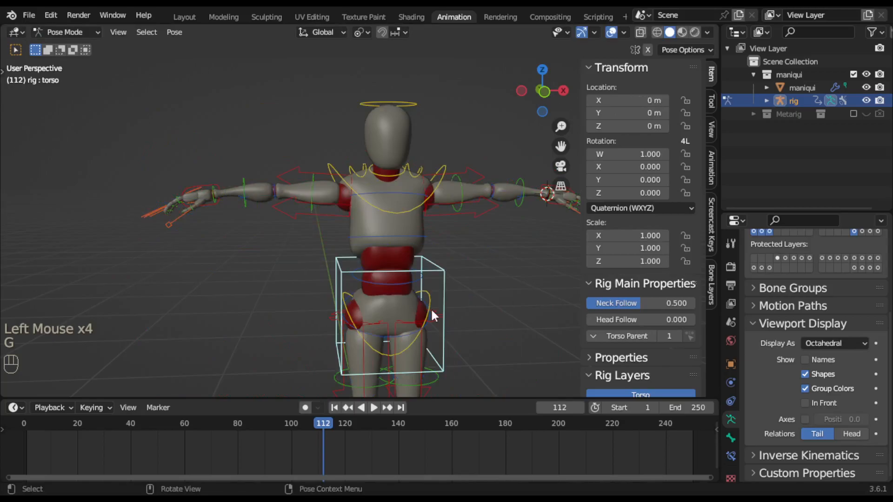
Toggle the Torso rig layer as a check, and collapse Transform and Rig Main Properties to expose all the Rig Layers.
scroll(676, 264, down, 3)
scroll(677, 267, down, 1)
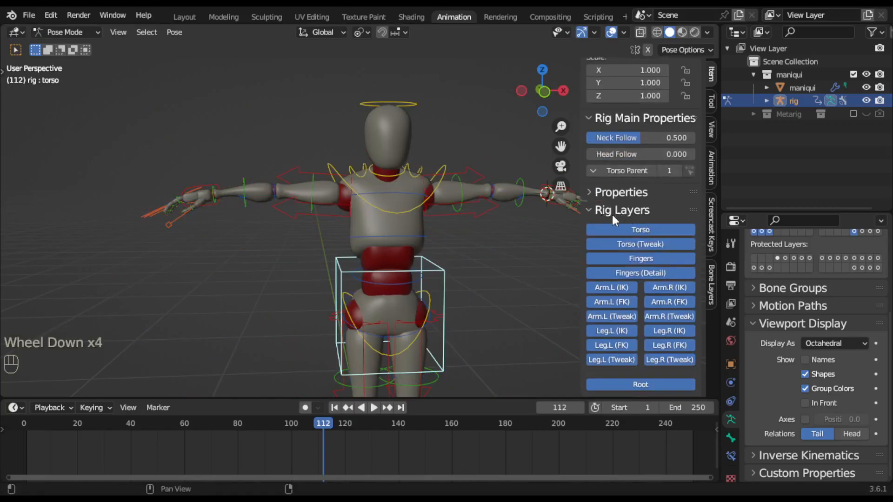
click(640, 230)
click(639, 147)
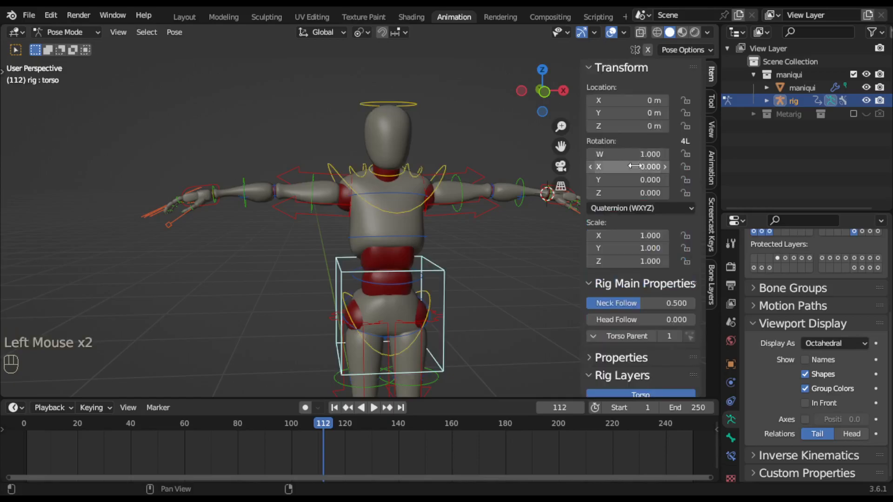
scroll(642, 256, down, 2)
scroll(619, 245, up, 3)
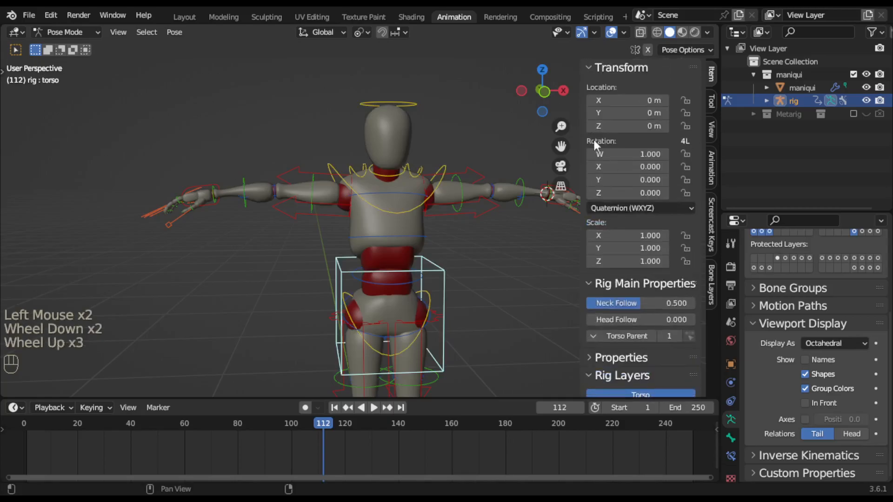
click(588, 69)
click(590, 86)
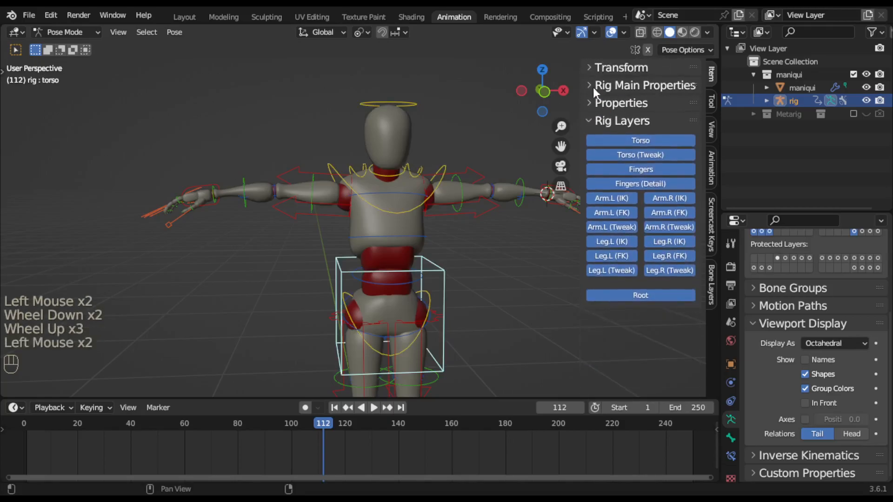
Toggle the finger, left arm FK and tweak, and left leg IK and FK rig layers, leaving them all on.
click(635, 170)
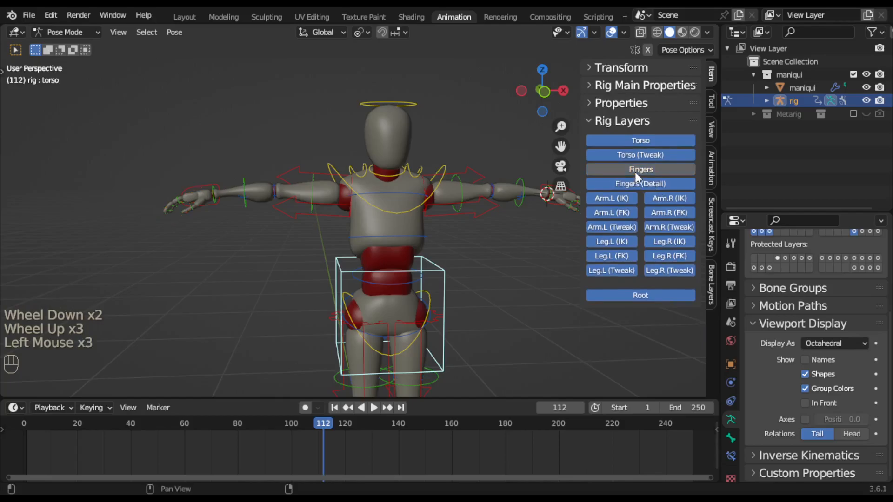
click(635, 171)
double_click(632, 182)
click(616, 213)
click(617, 213)
click(617, 228)
click(618, 228)
click(618, 241)
click(618, 241)
click(619, 253)
click(620, 257)
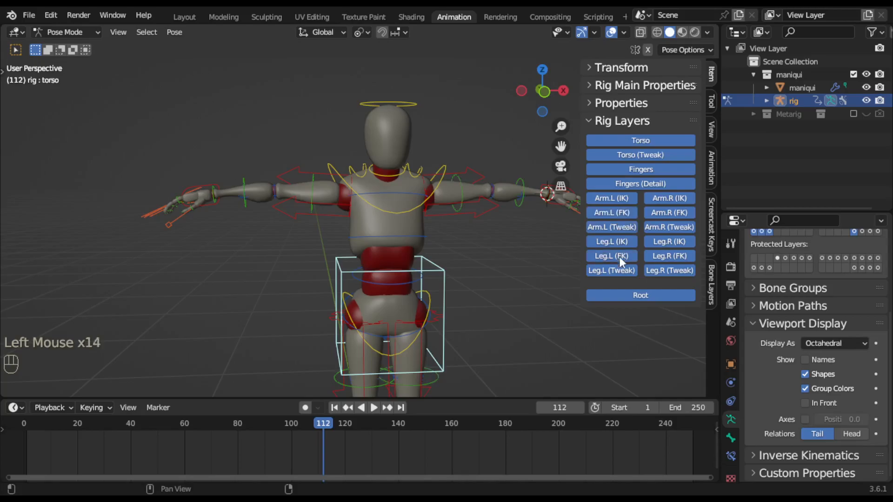
Toggle the first two visible bone layers in Layer Management to see which controls they hold, leaving both shown.
click(711, 293)
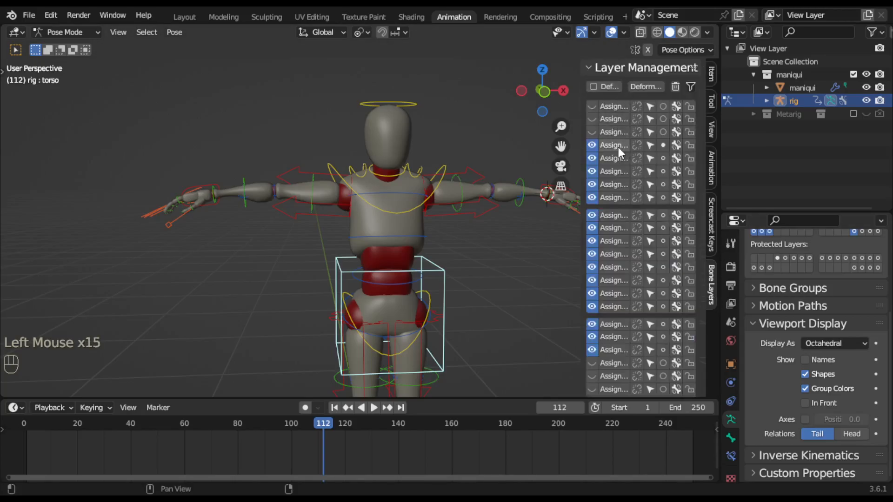
click(591, 146)
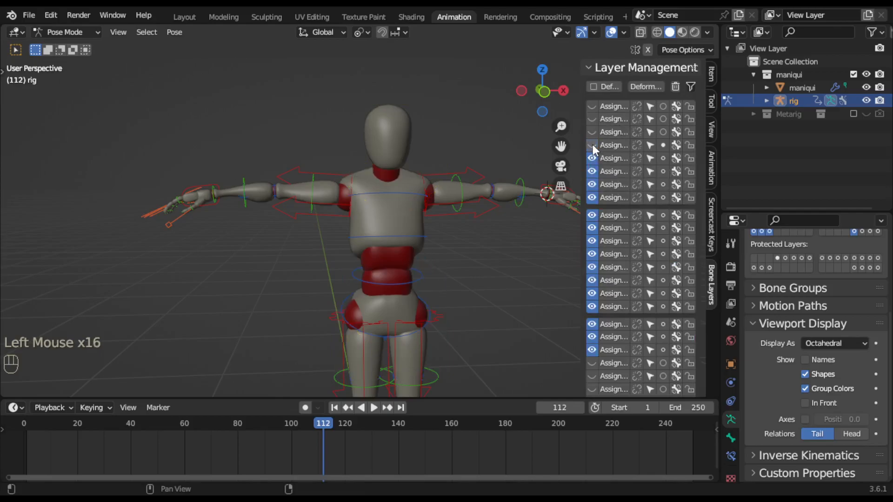
click(592, 145)
click(592, 145)
click(592, 145)
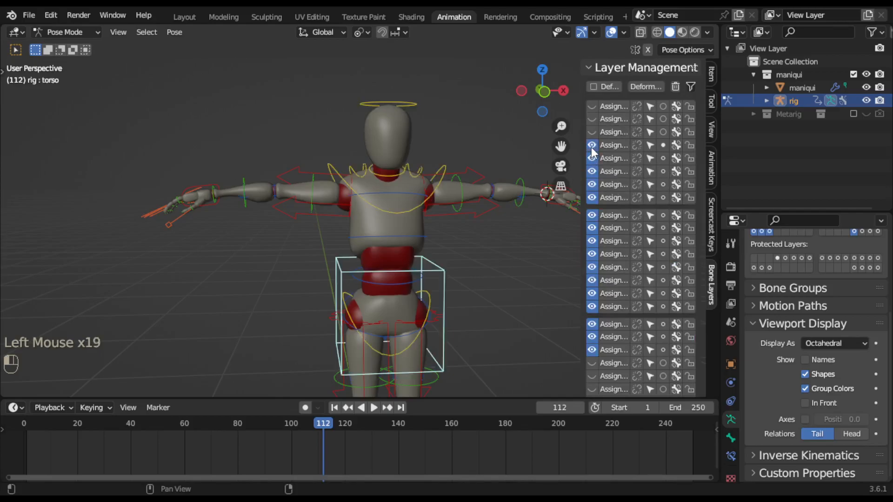
click(593, 158)
click(593, 158)
click(593, 158)
click(594, 158)
Select the spine, left arm, torso and right thigh controls in turn to examine which bone layer each occupies.
click(412, 232)
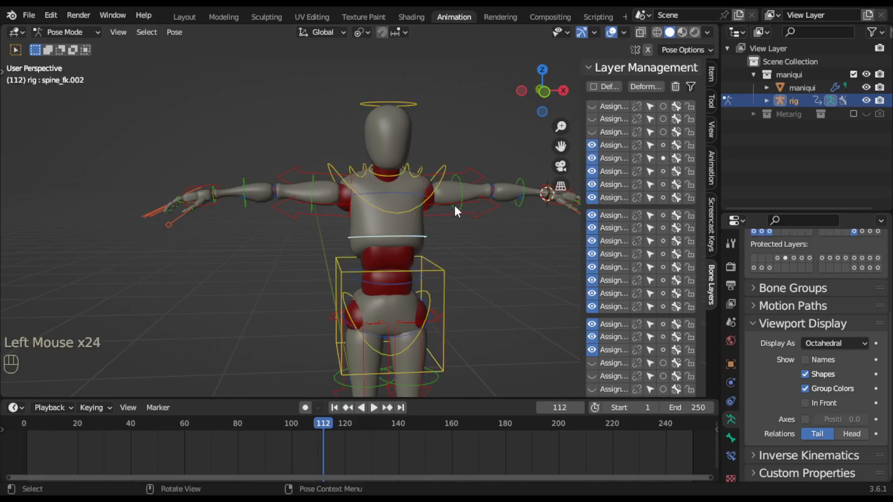
click(461, 193)
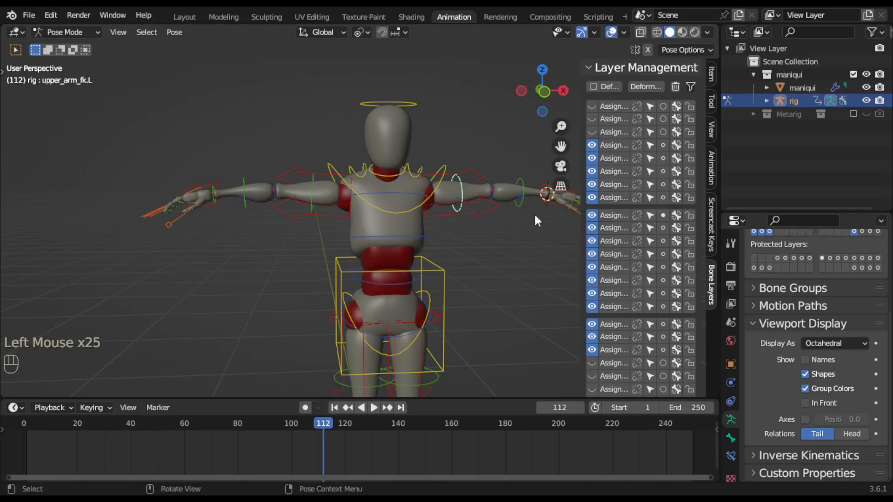
click(475, 213)
click(520, 201)
click(434, 271)
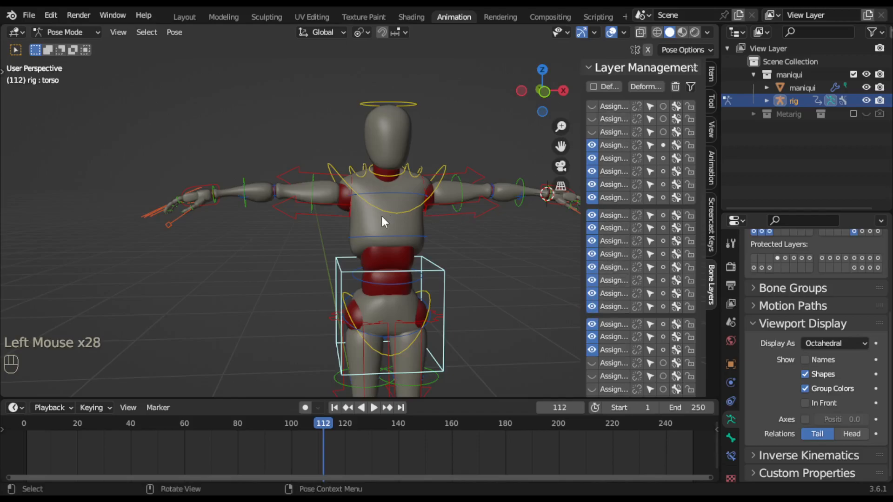
click(388, 381)
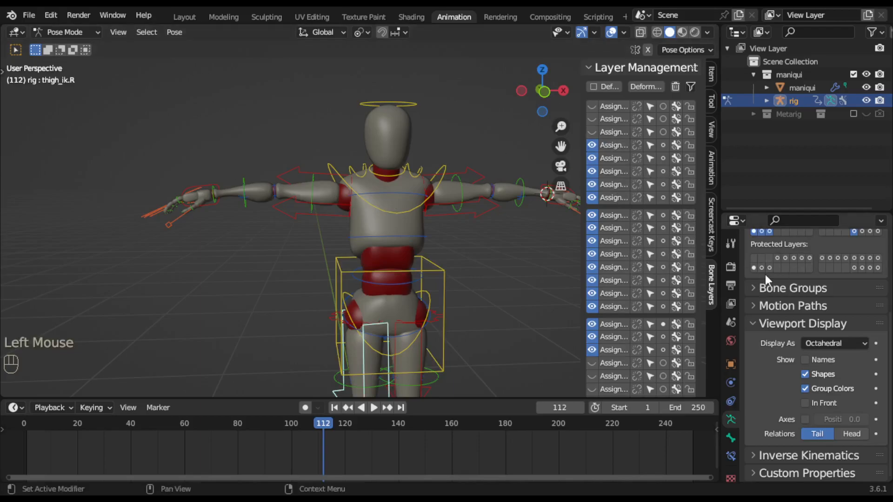
Examine the armature's Skeleton layers while selecting the chest, head, left forearm and left thigh controls.
scroll(820, 279, up, 2)
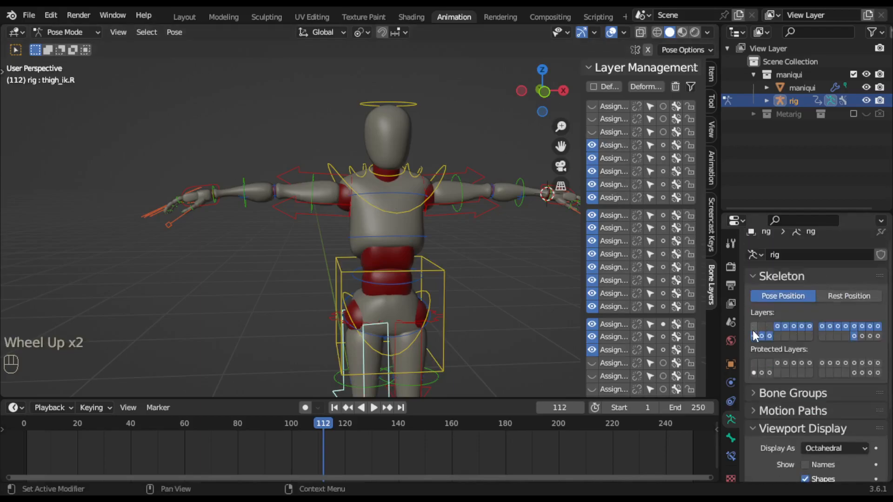
click(405, 218)
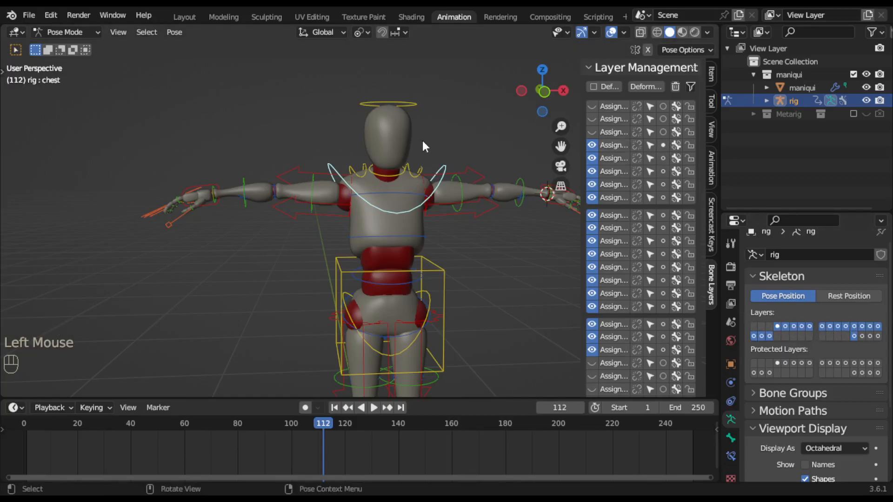
click(406, 101)
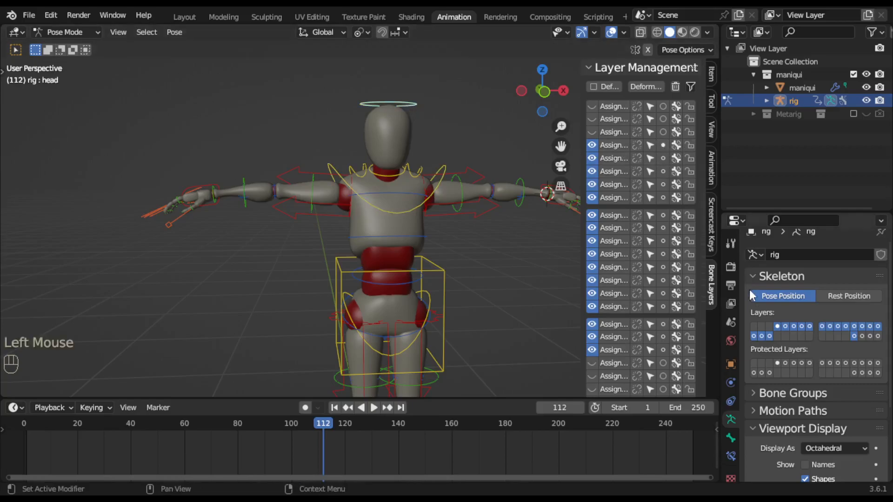
click(520, 200)
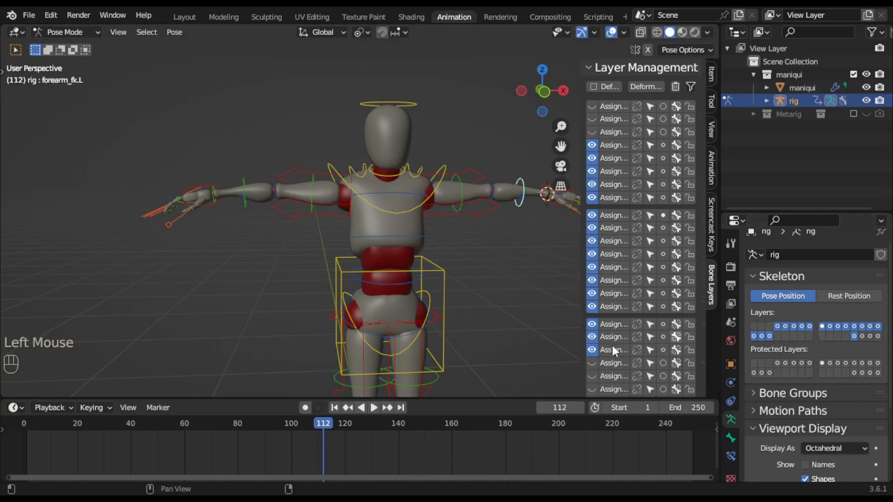
double_click(410, 382)
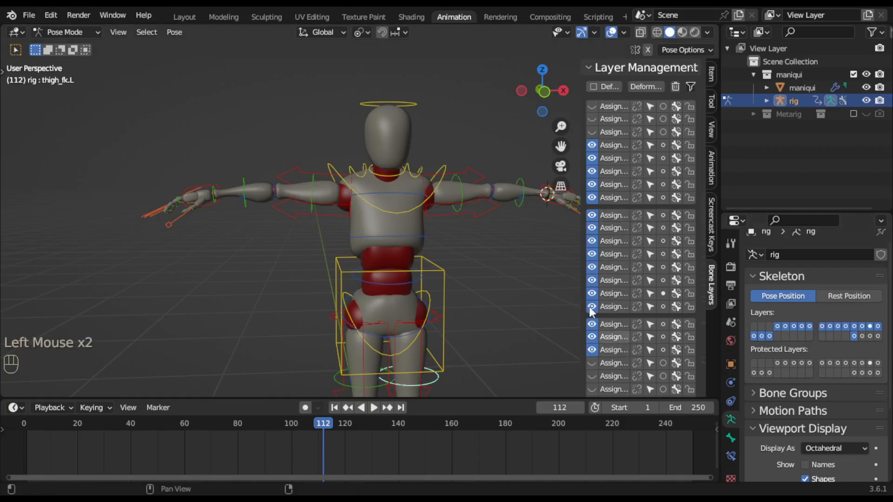
Enable the Hide Empty layer filter so that only layers containing bones are listed.
click(690, 87)
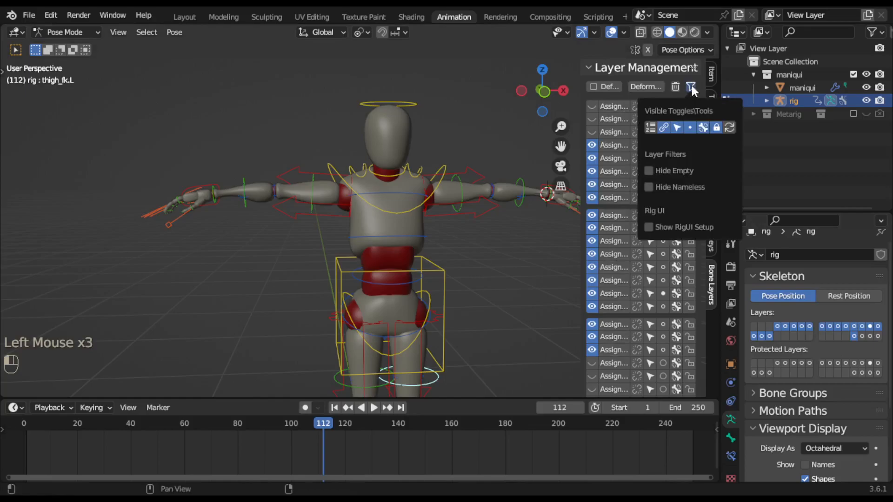
click(672, 172)
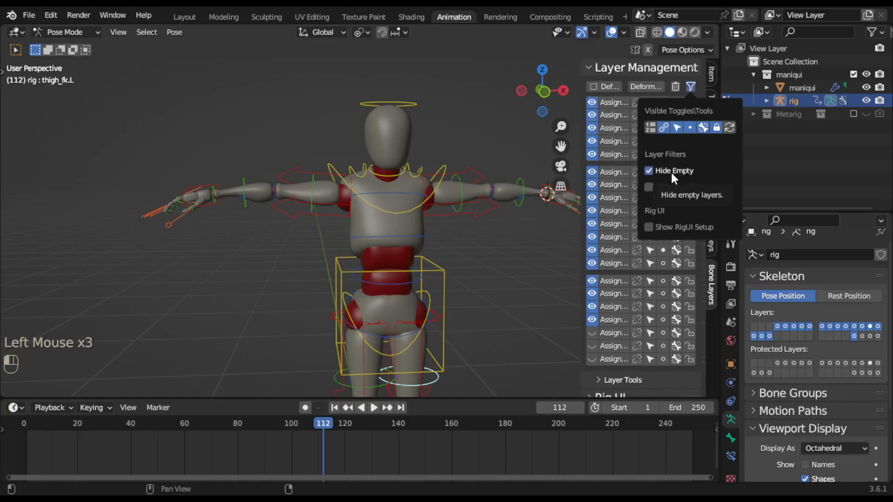
click(671, 172)
click(671, 172)
click(671, 172)
click(668, 169)
click(493, 311)
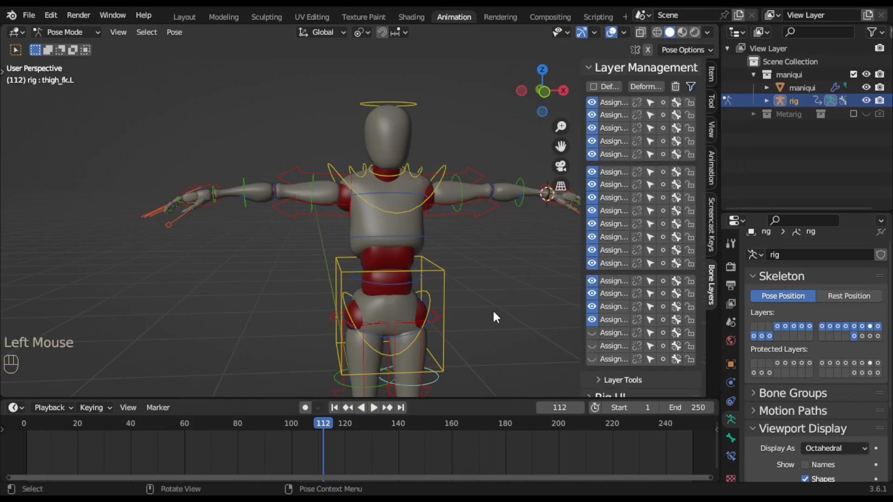
Show and re-hide each of the last three hidden bone layers to inspect their contents.
click(591, 333)
click(591, 333)
click(592, 345)
click(591, 345)
click(593, 359)
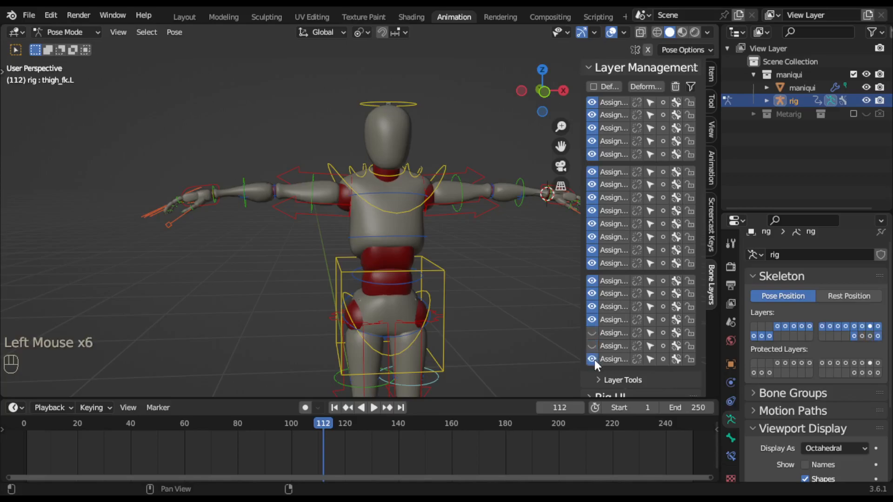
click(593, 359)
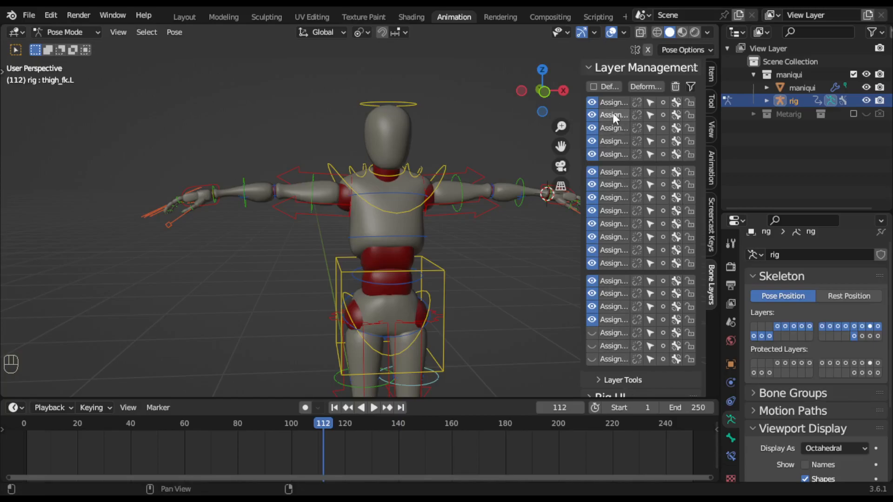
Toggle the Hide Nameless layer filter to compare its effect on the layer list, leaving it off.
click(690, 86)
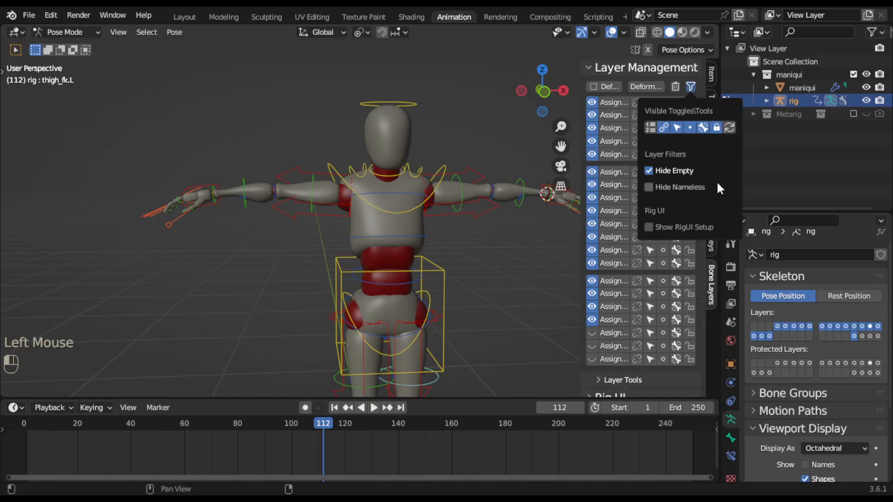
click(674, 187)
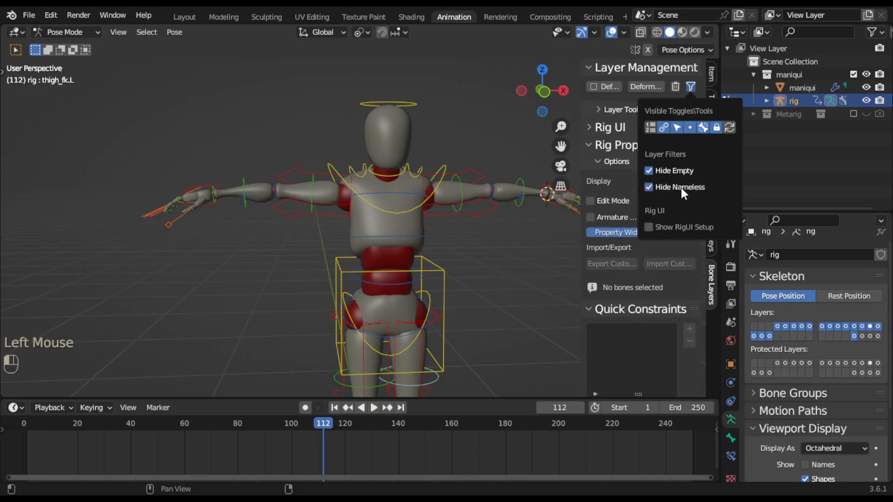
click(688, 187)
click(687, 185)
click(687, 185)
click(687, 186)
click(687, 185)
click(687, 185)
click(687, 186)
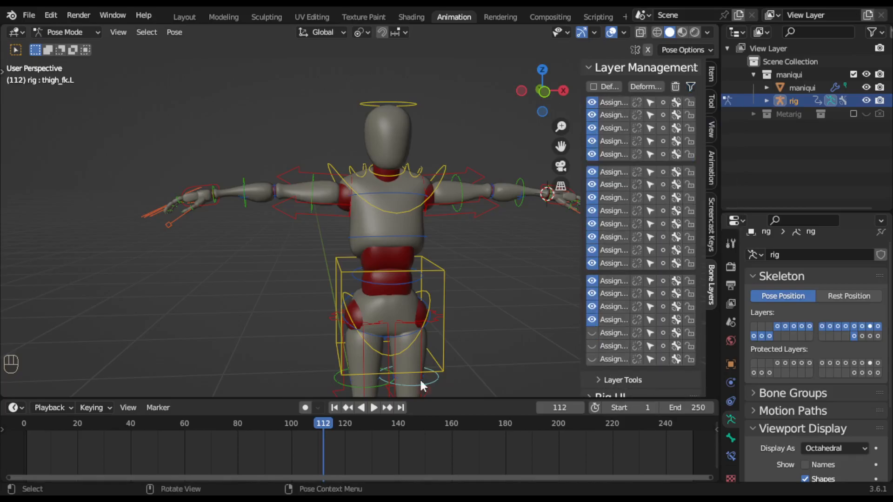
Select the head, neck, chest, right shoulder and torso controls to check which bone layer holds them.
click(514, 315)
click(389, 103)
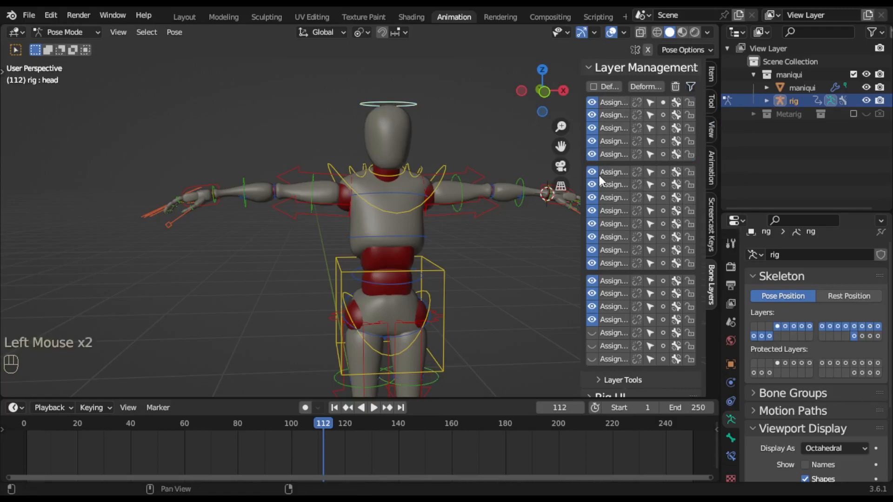
scroll(603, 181, up, 1)
click(392, 174)
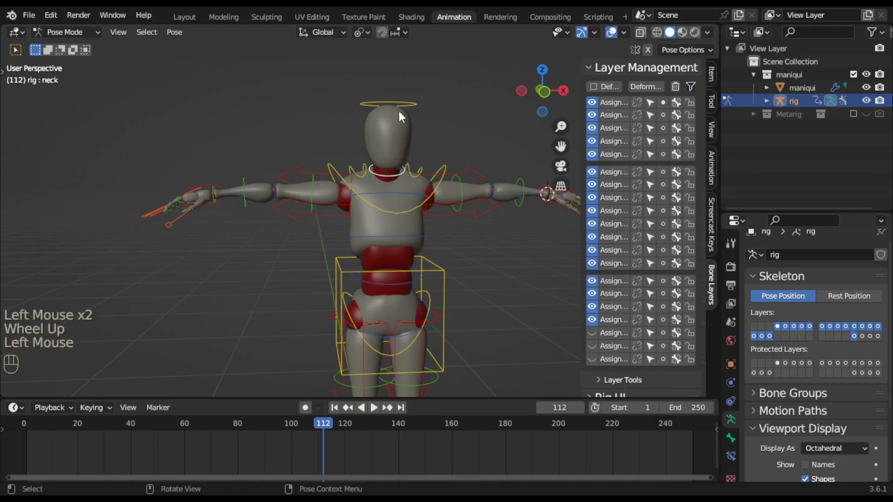
click(413, 175)
click(437, 181)
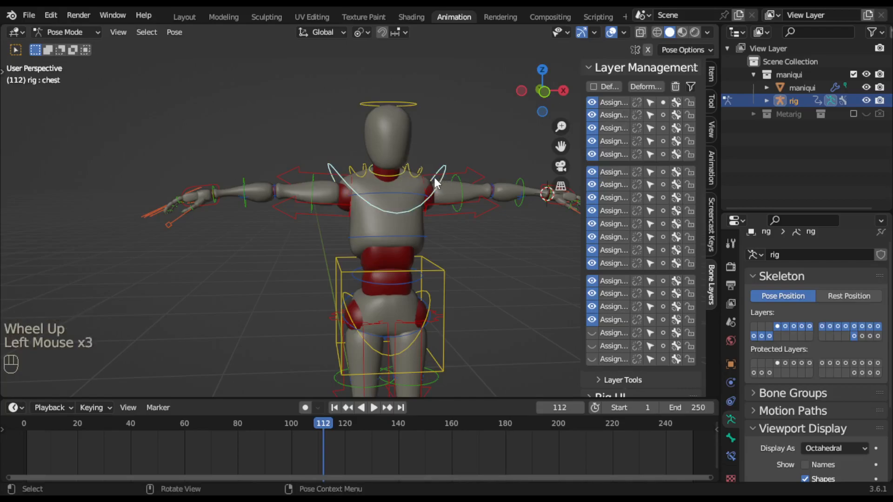
click(380, 177)
click(367, 172)
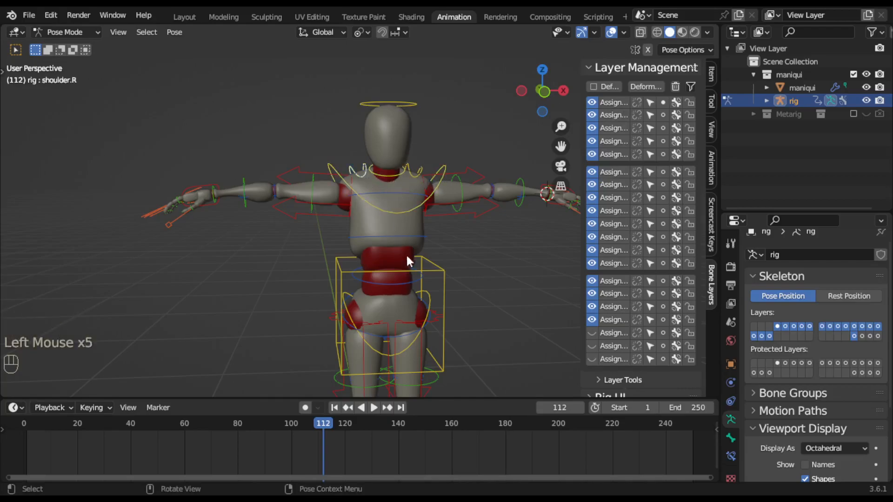
click(433, 277)
Name the first listed bone layer AMARILLOS and widen the sidebar so that the layer names are readable.
double_click(609, 104)
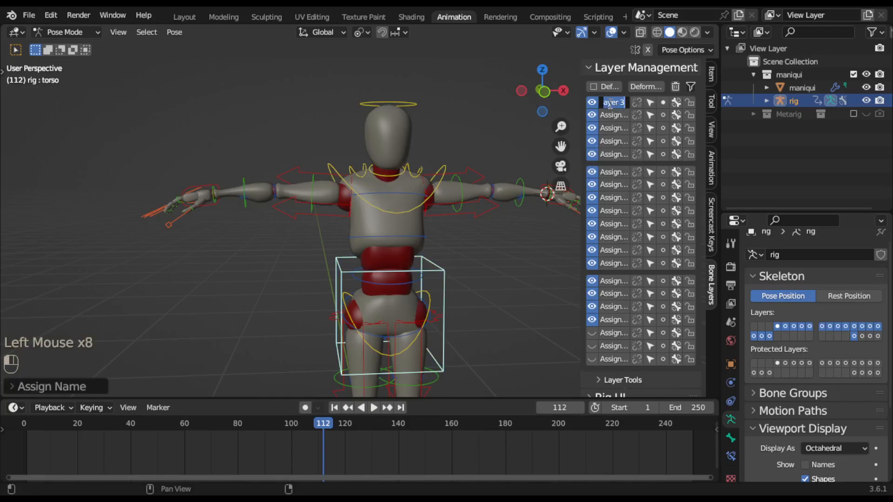
text(AMARILLOS)
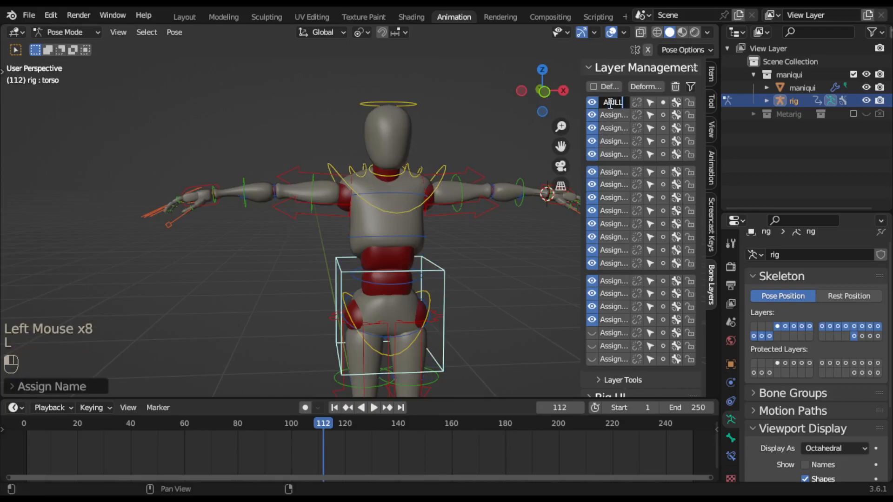
key(Return)
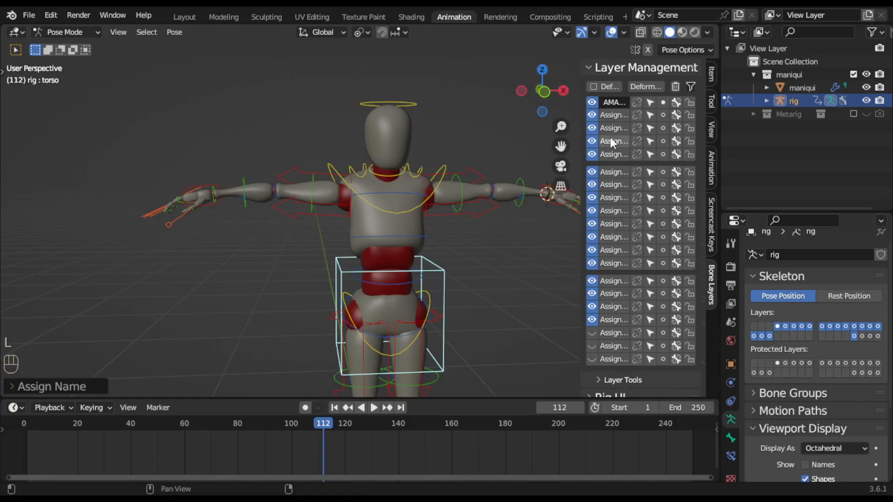
drag(582, 139, 546, 138)
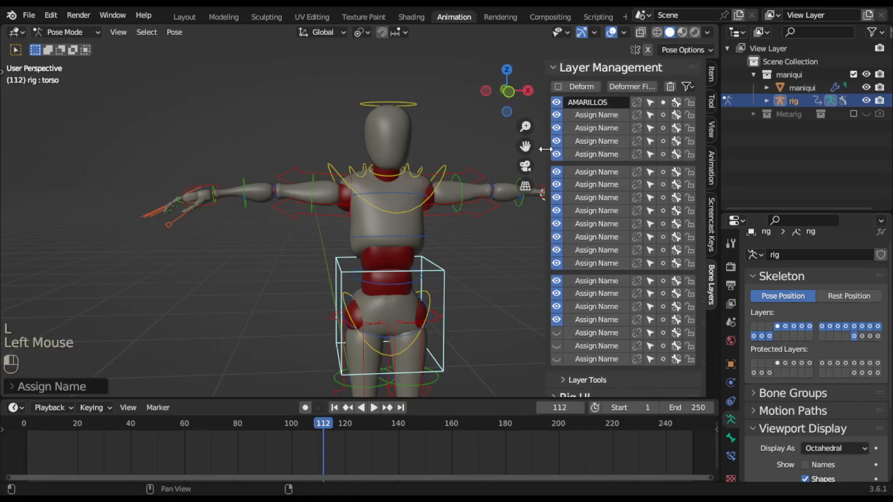
Toggle the Hide Nameless filter on and off to compare the list with the named AMARILLOS layer.
click(687, 87)
click(685, 187)
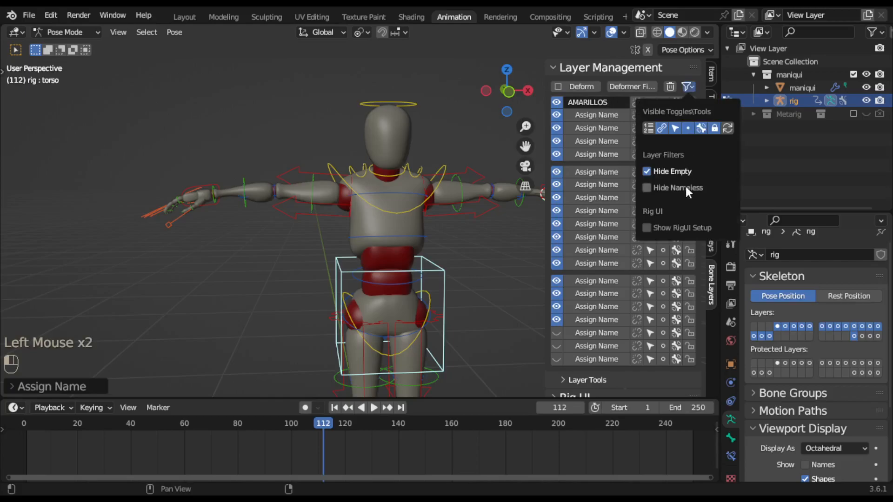
scroll(668, 269, down, 3)
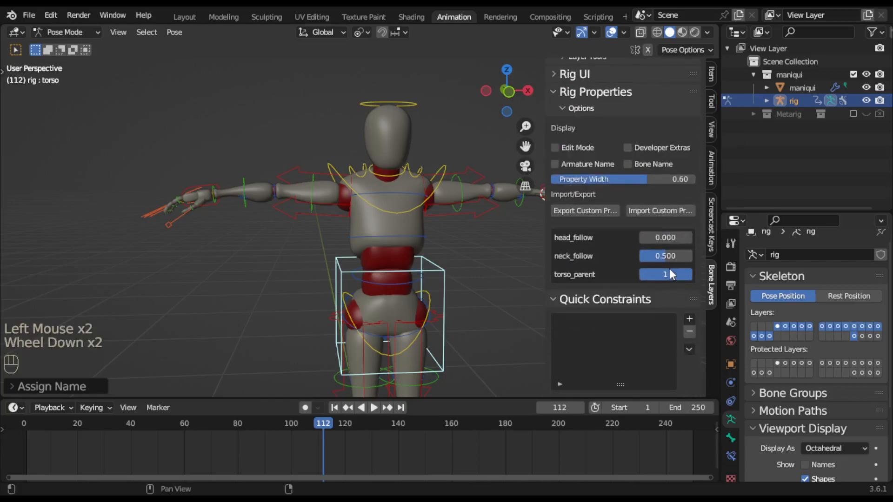
scroll(669, 268, up, 4)
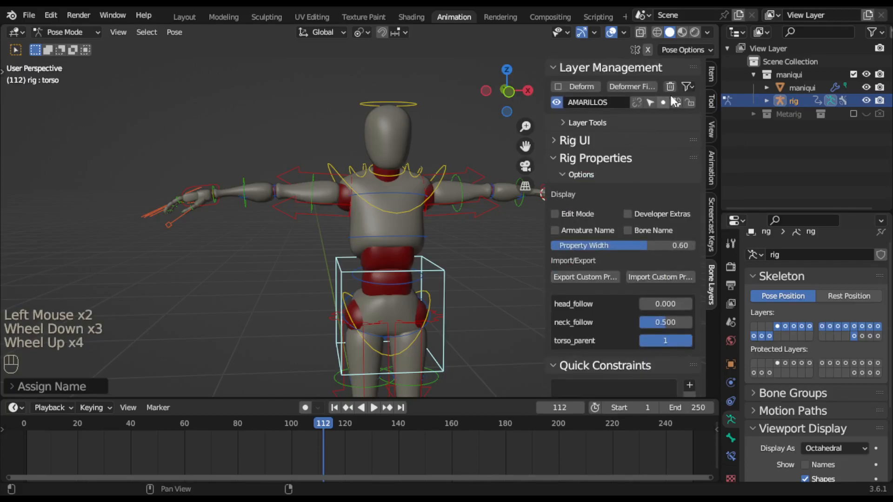
click(695, 86)
click(679, 186)
click(512, 317)
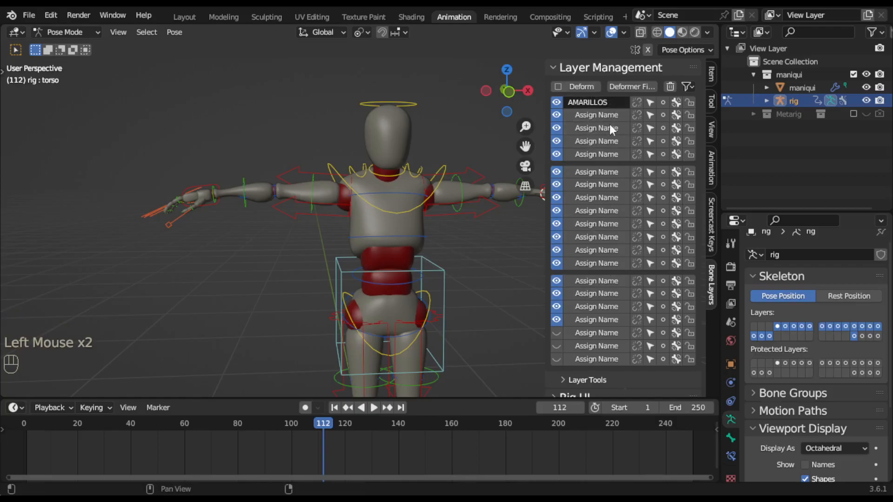
click(501, 314)
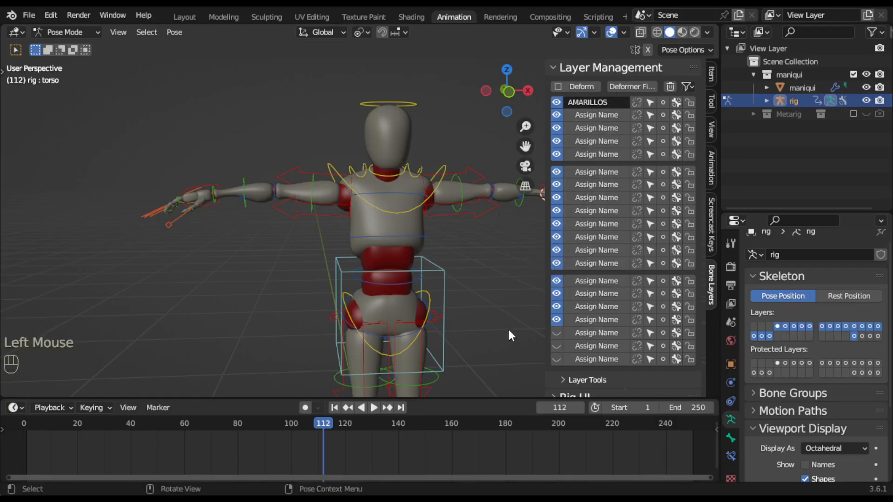
Hide the sidebar and try moving the torso control to check whether the mannequin follows it.
key(n)
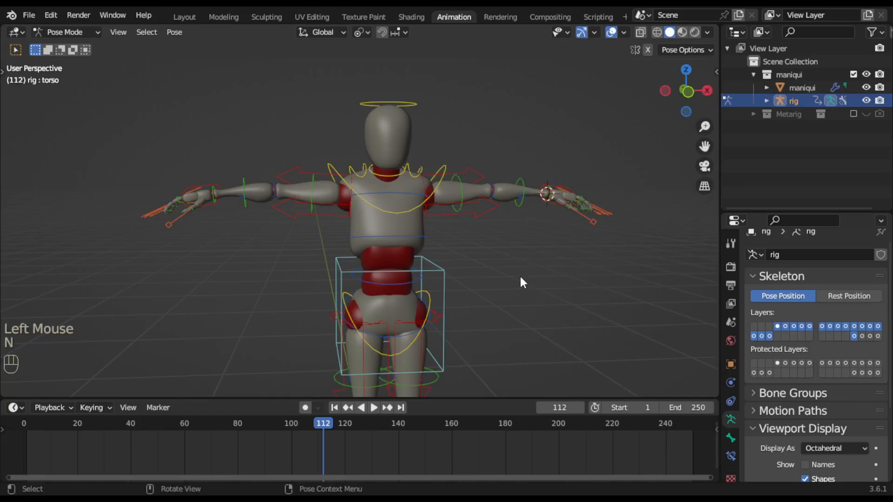
click(85, 32)
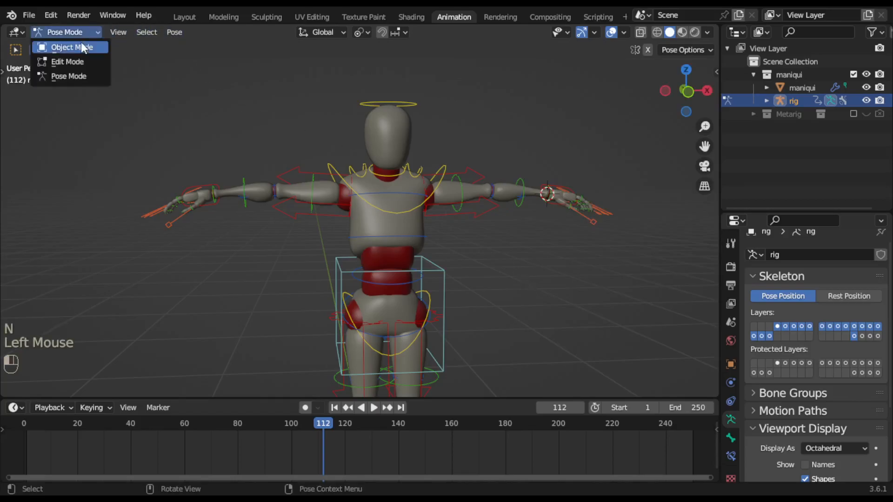
click(448, 304)
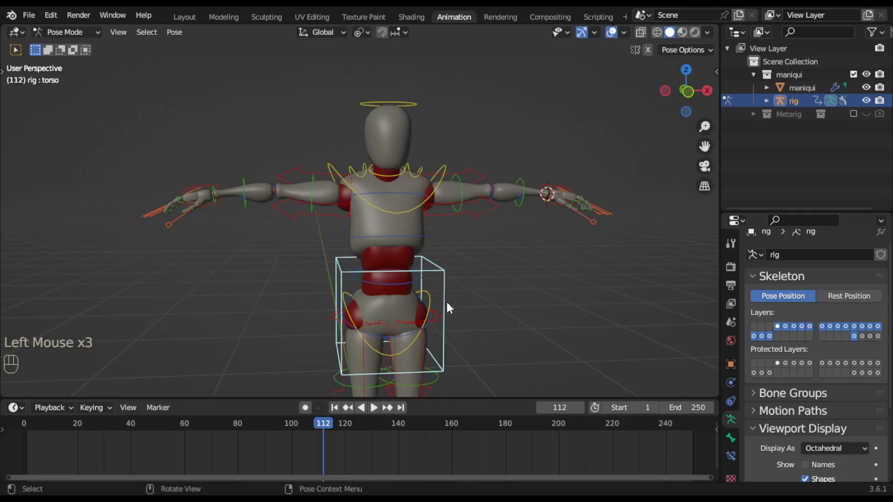
key(g)
right_click(650, 319)
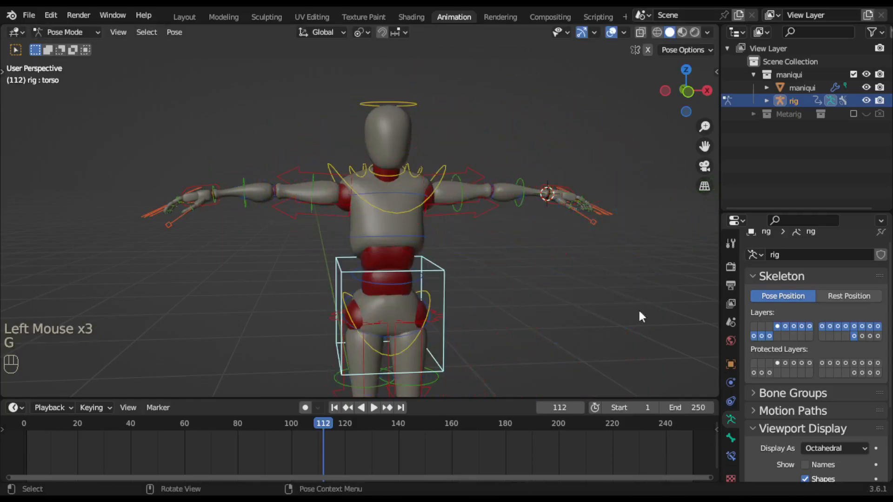
In Object Mode, parent the maniqui mesh to the rig With Automatic Weights, leaving X Mirror and Keep Transform off.
drag(76, 37, 74, 44)
click(504, 250)
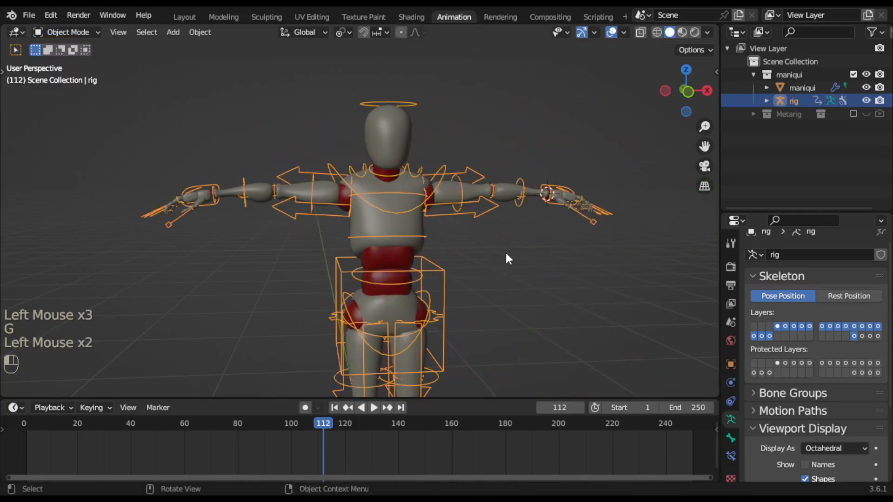
click(384, 131)
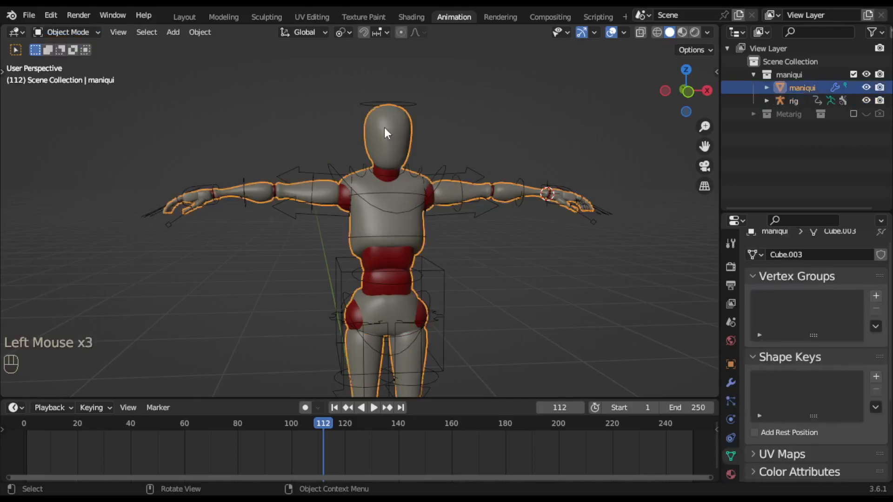
key(shift)
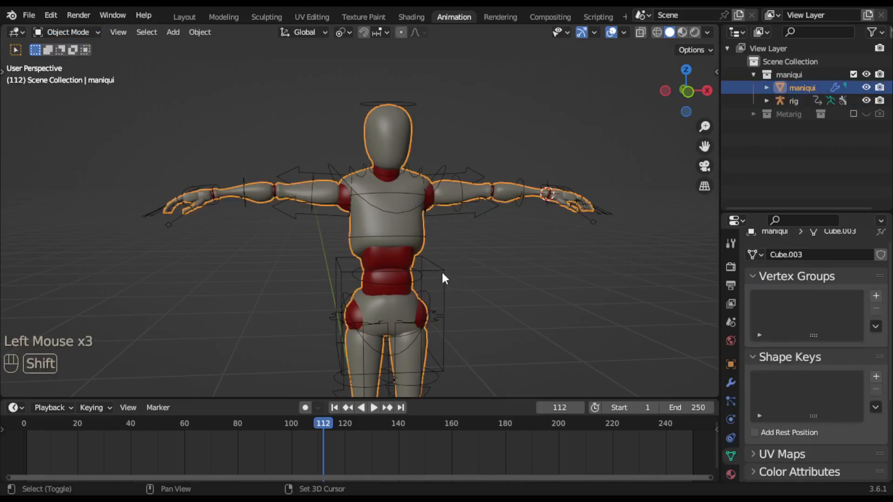
shift+click(442, 273)
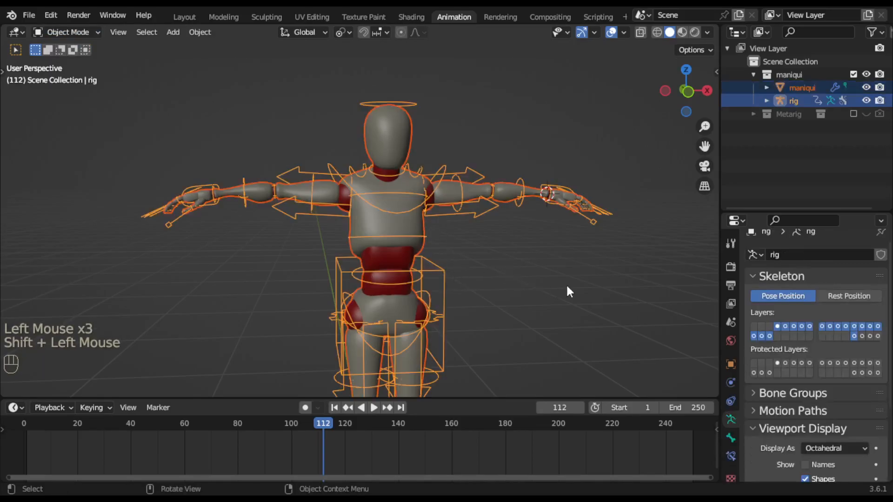
right_click(443, 284)
mouse_move(443, 284)
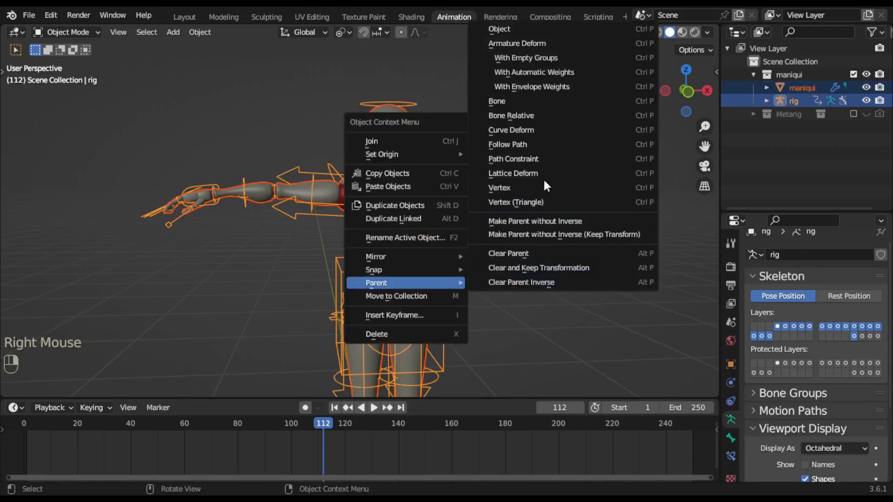
click(554, 74)
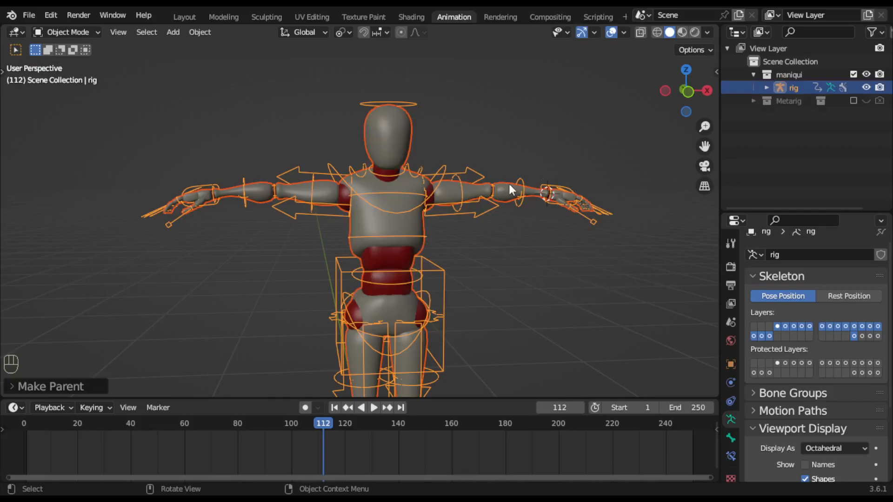
click(53, 384)
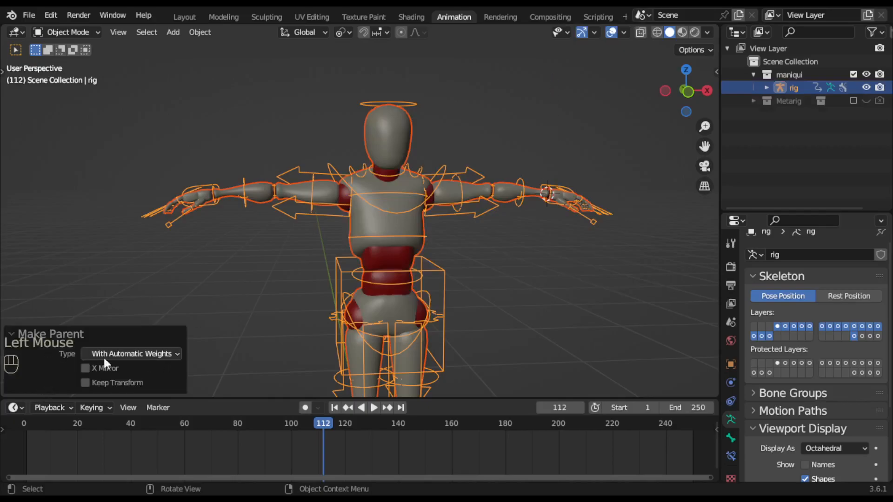
click(38, 331)
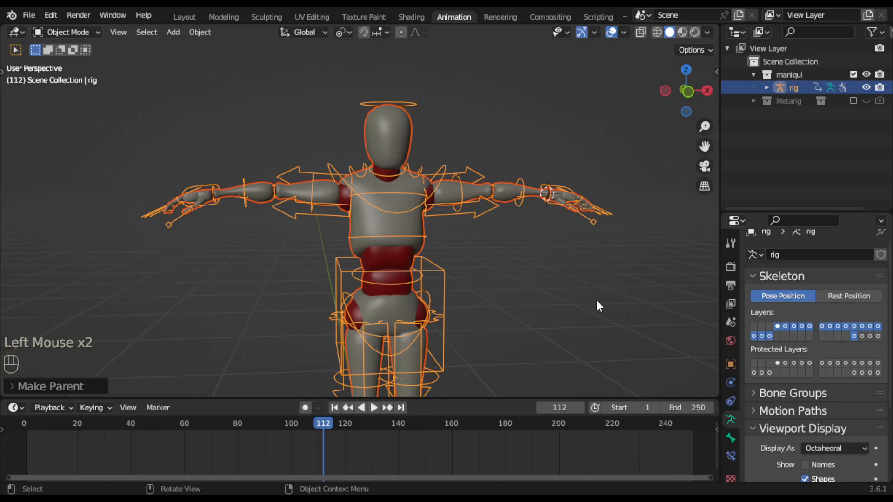
Select only the rig and switch it to Pose Mode.
click(449, 284)
click(441, 278)
click(77, 32)
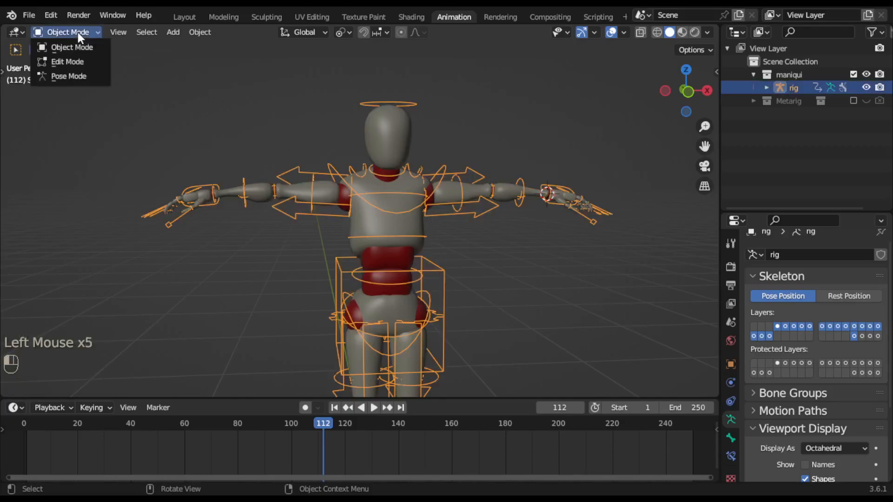
click(79, 76)
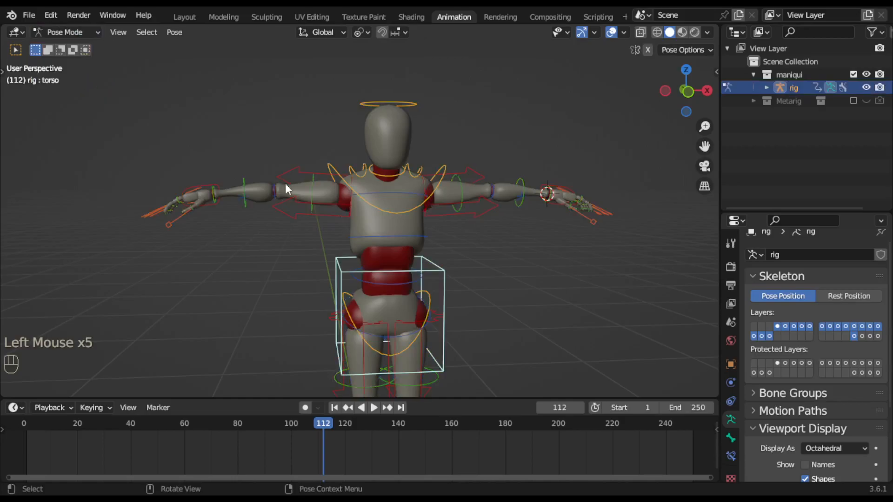
Try moving the torso control to both sides to test how the mannequin deforms, cancelling each move.
click(443, 287)
key(g)
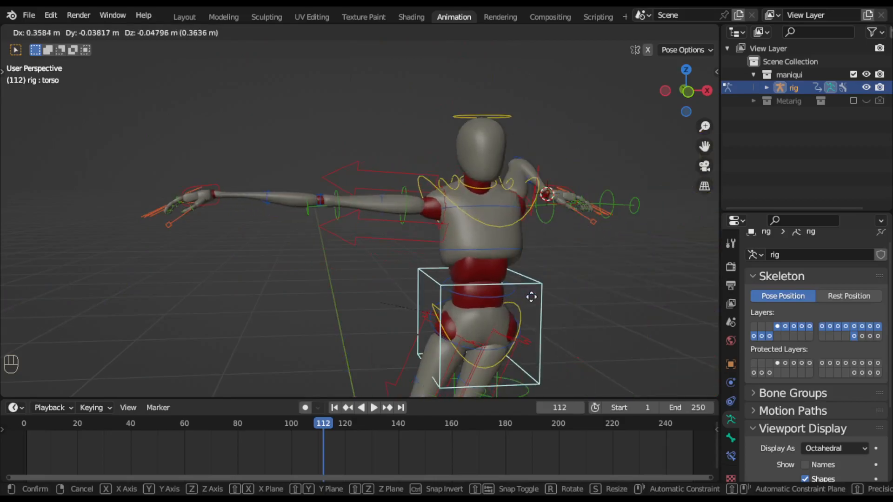
key(Escape)
key(g)
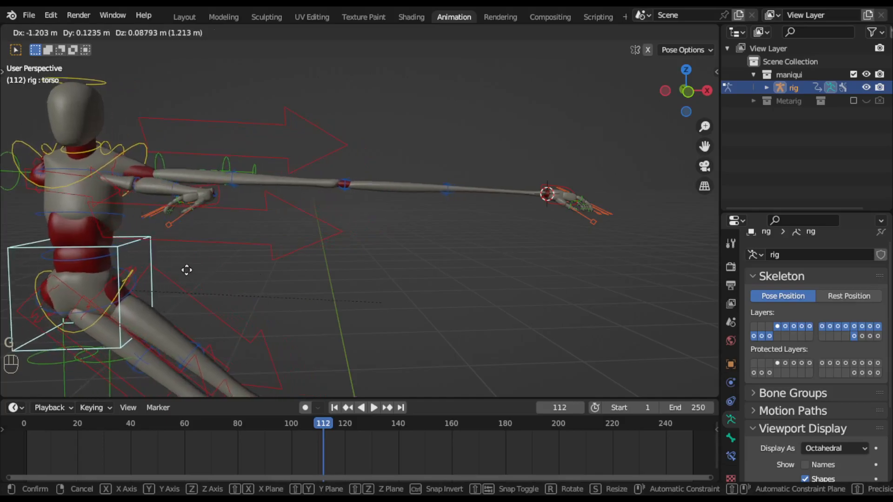
key(Escape)
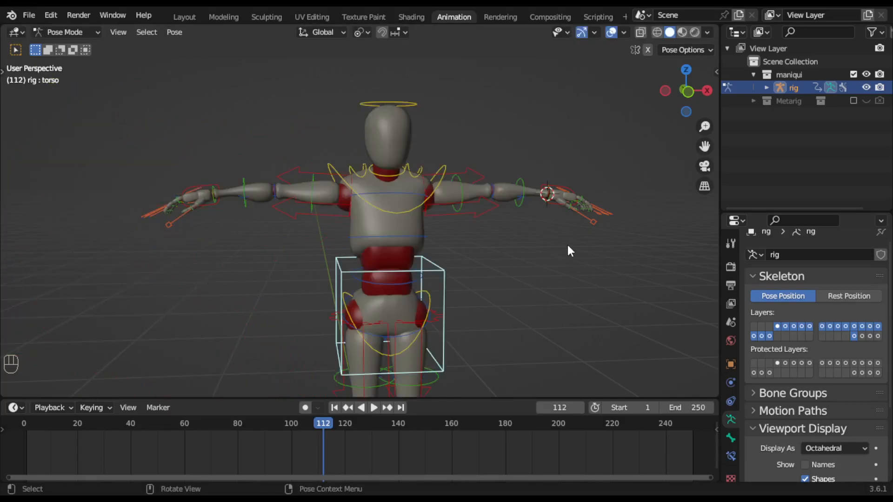
Raise the left hand IK control above shoulder height to test how the arm bends.
middle_drag(570, 242, 437, 269)
scroll(456, 293, up, 3)
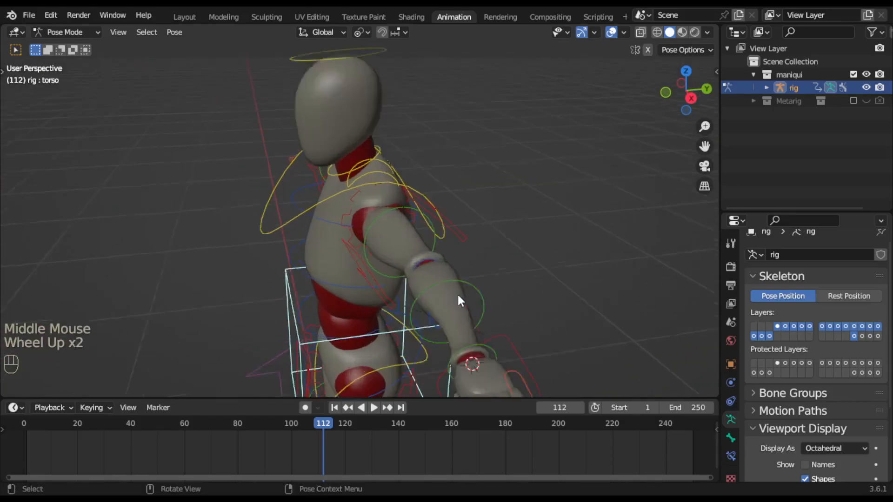
shift+middle_drag(541, 303, 507, 258)
shift+middle_drag(581, 251, 413, 330)
click(472, 233)
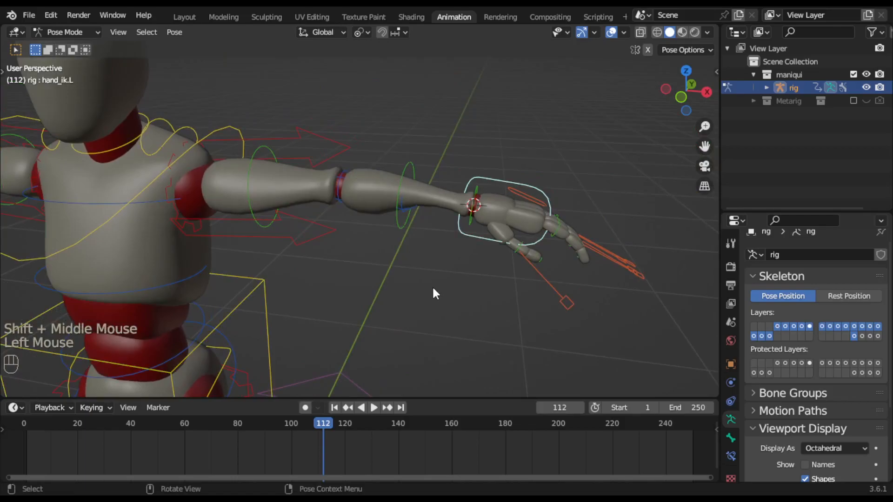
key(g)
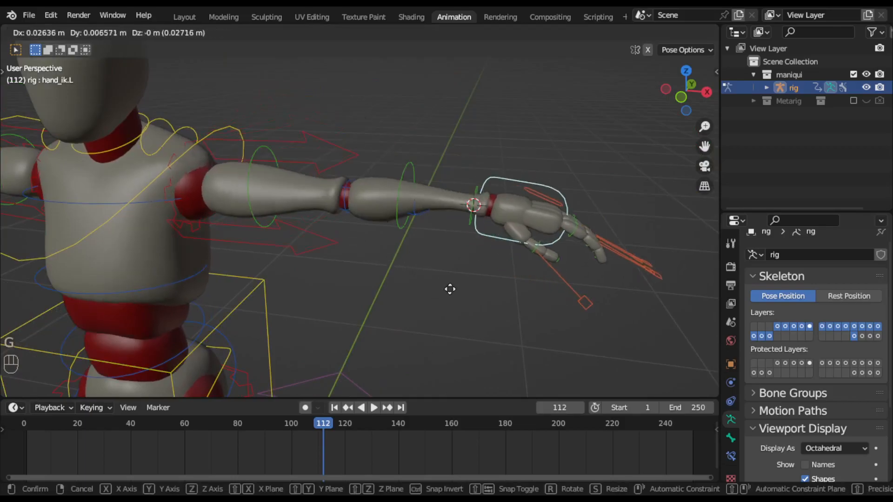
right_click(330, 223)
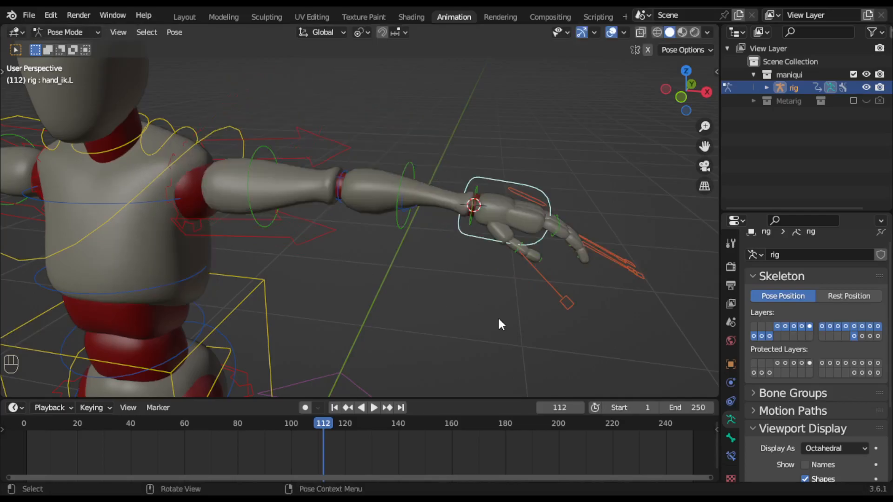
key(g)
click(448, 189)
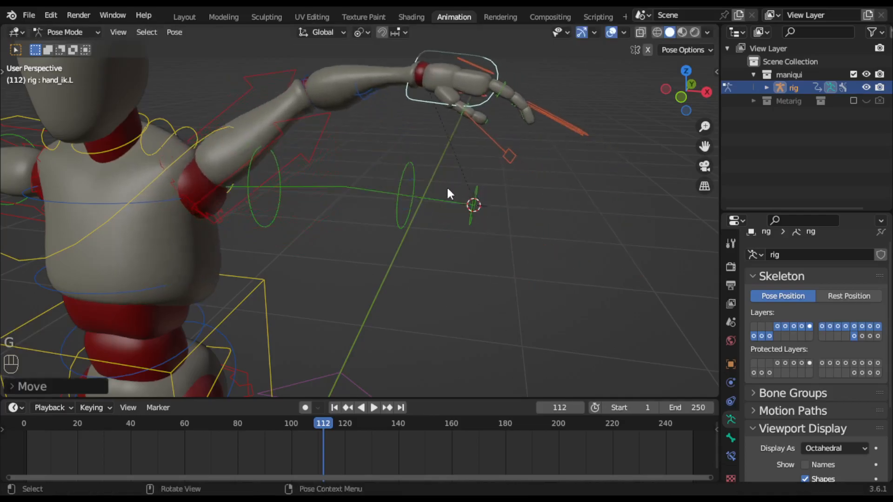
Try moving the left forearm FK control to test whether the arm mesh follows it.
click(395, 213)
key(g)
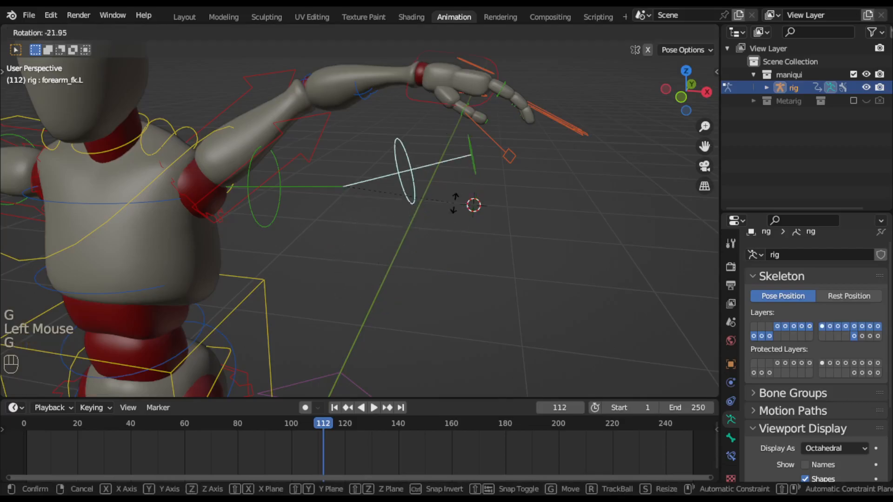
click(420, 251)
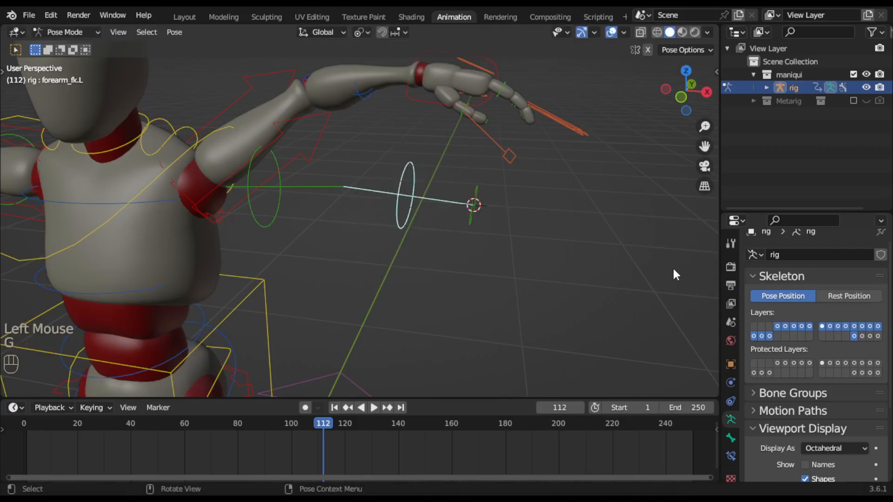
Show the rig's item properties with Rig Main Properties expanded and Transform collapsed.
key(n)
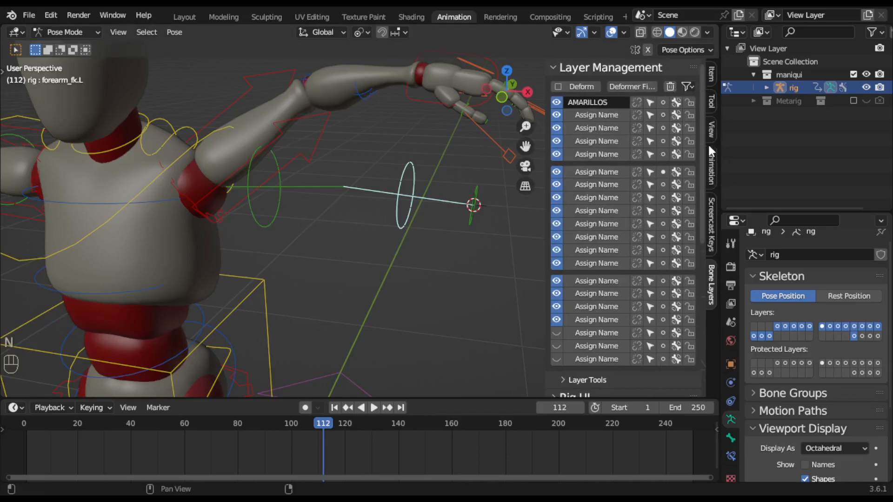
click(711, 74)
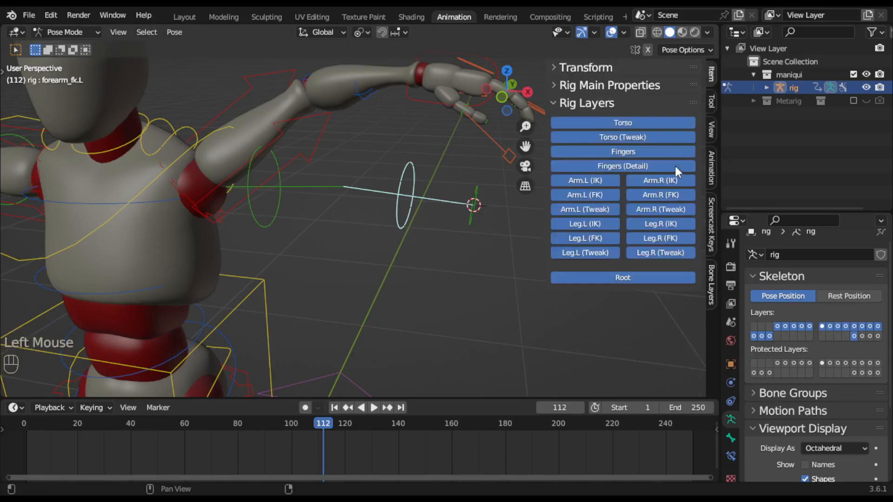
click(573, 84)
click(576, 68)
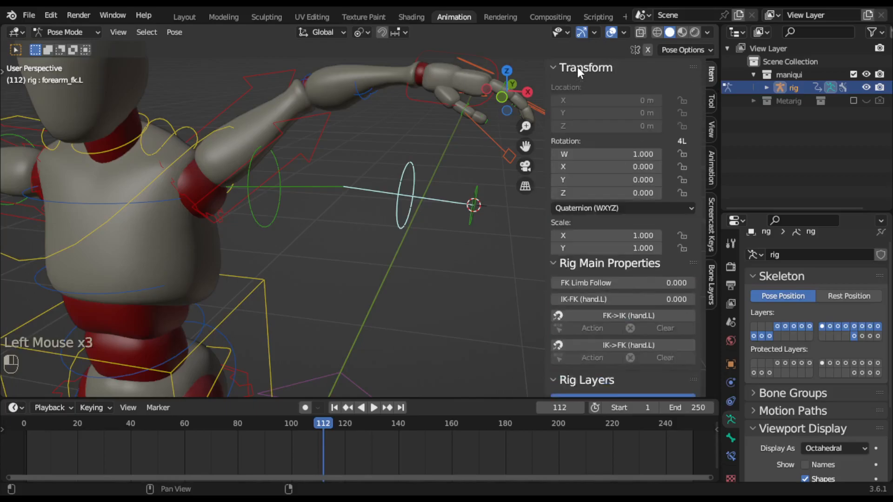
click(584, 70)
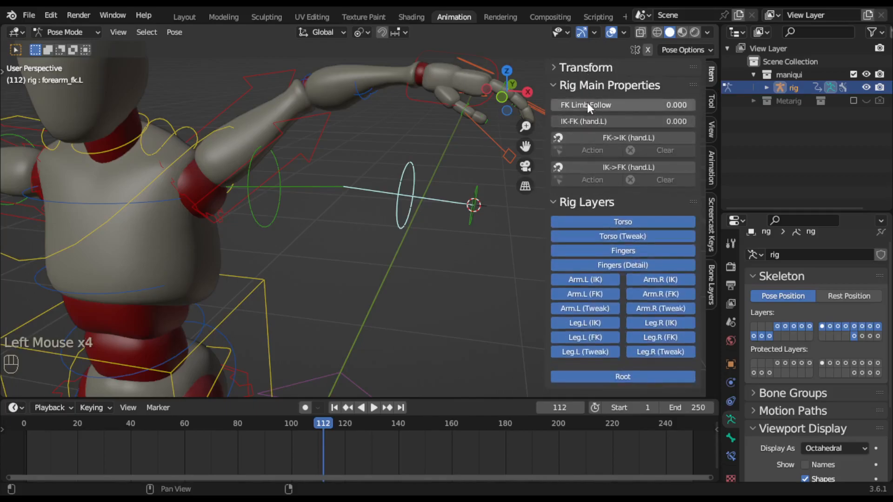
drag(599, 105, 560, 119)
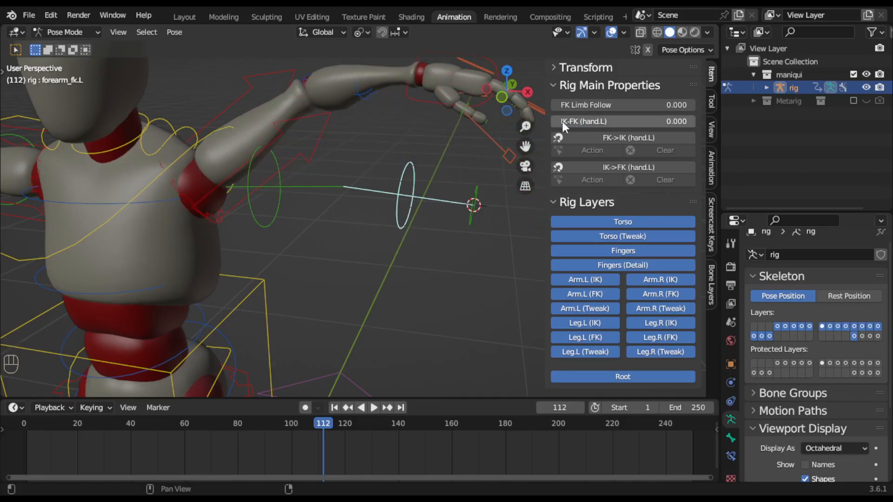
Rotate the left forearm FK control downward at the elbow, leaving the upper arm FK control horizontal.
shift+middle_drag(479, 230, 454, 224)
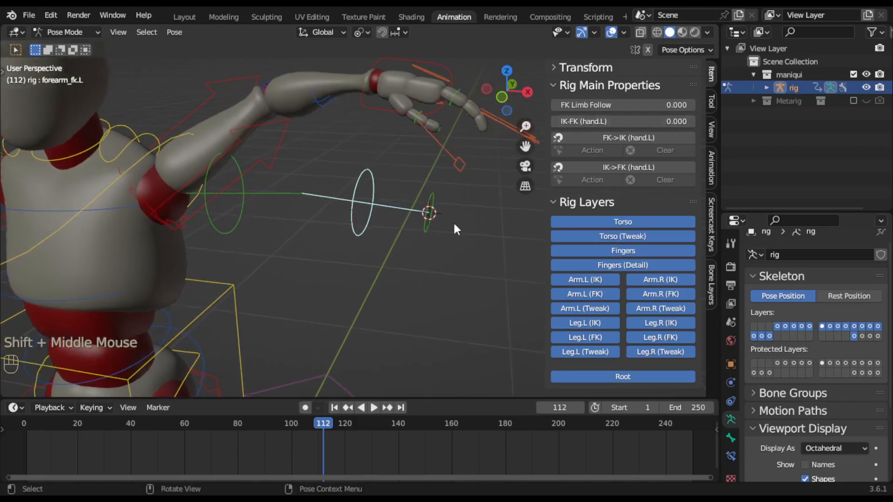
click(367, 227)
click(359, 230)
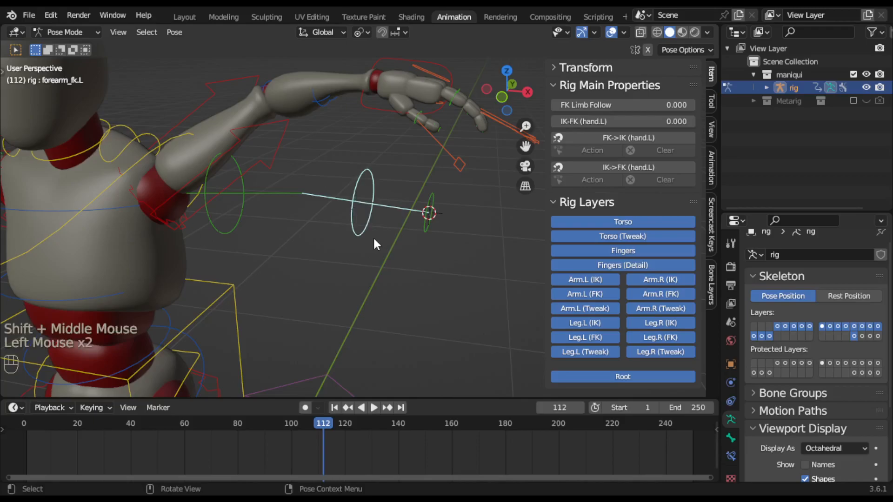
key(t)
click(355, 222)
key(r)
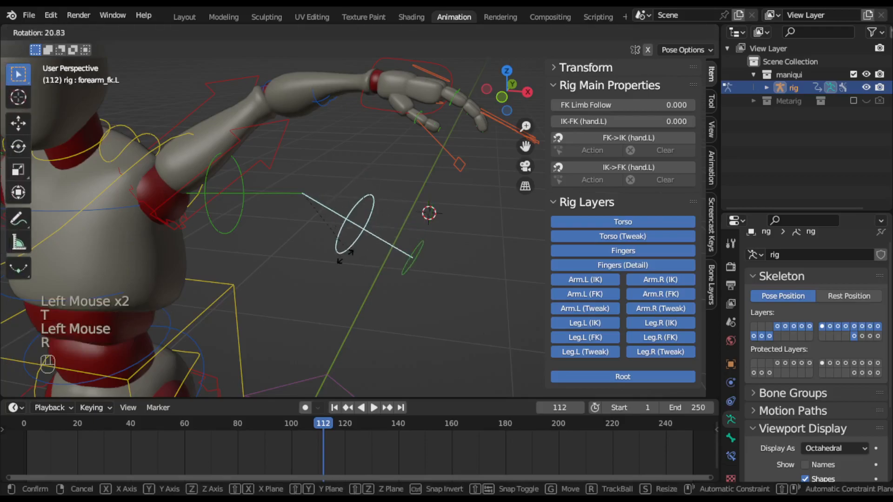
click(314, 282)
Compare the properties of the left forearm FK and hand IK controls, and snap the IK arm to the FK pose with IK->FK (hand.L).
drag(577, 121, 572, 120)
double_click(400, 57)
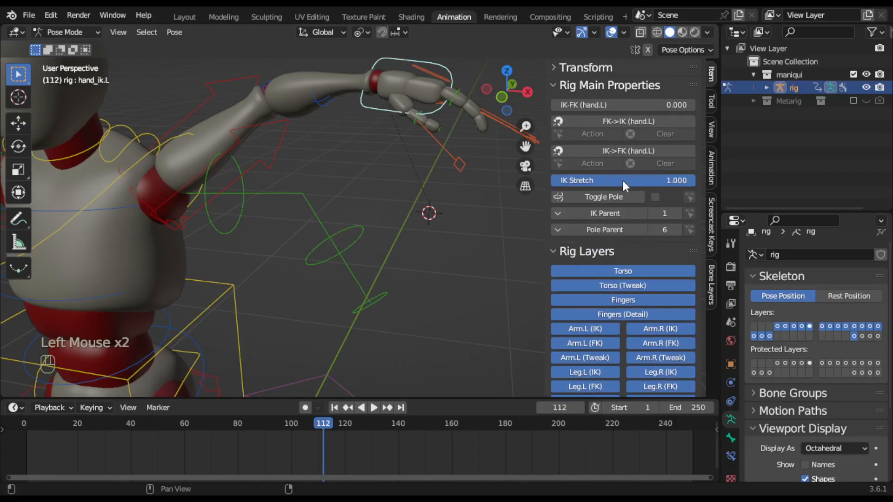
click(354, 234)
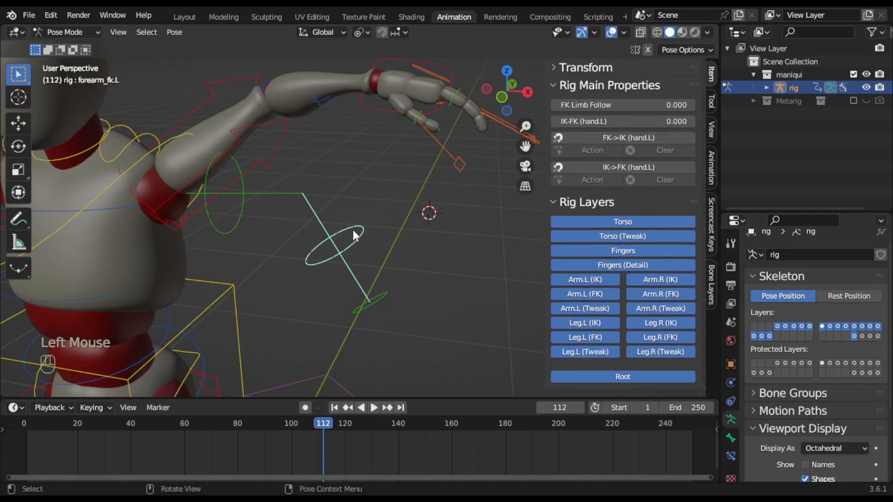
double_click(388, 103)
drag(671, 181, 695, 182)
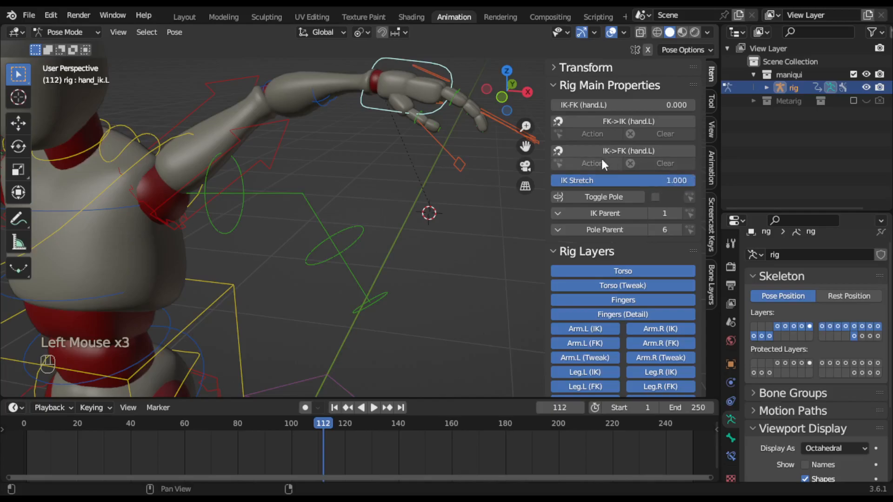
click(586, 154)
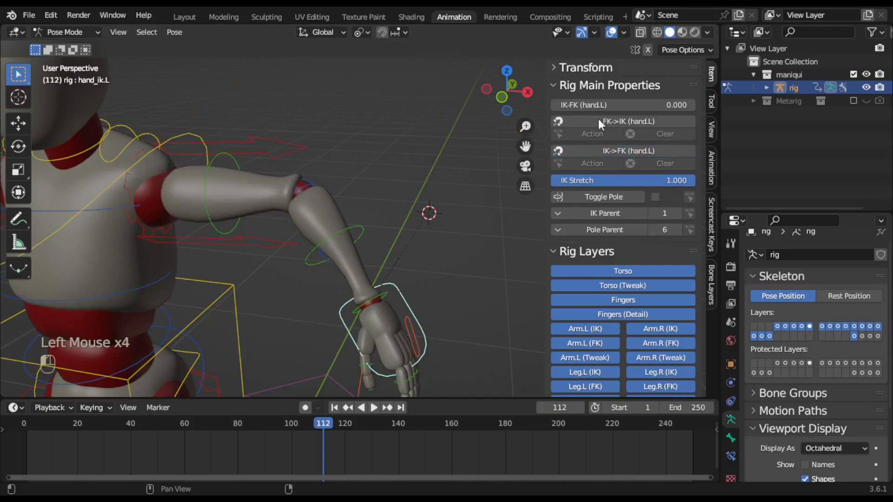
Repeat the left hand's IK->FK and FK->IK snaps, and try lowering IK Stretch before restoring it to 1.000.
double_click(607, 149)
click(598, 119)
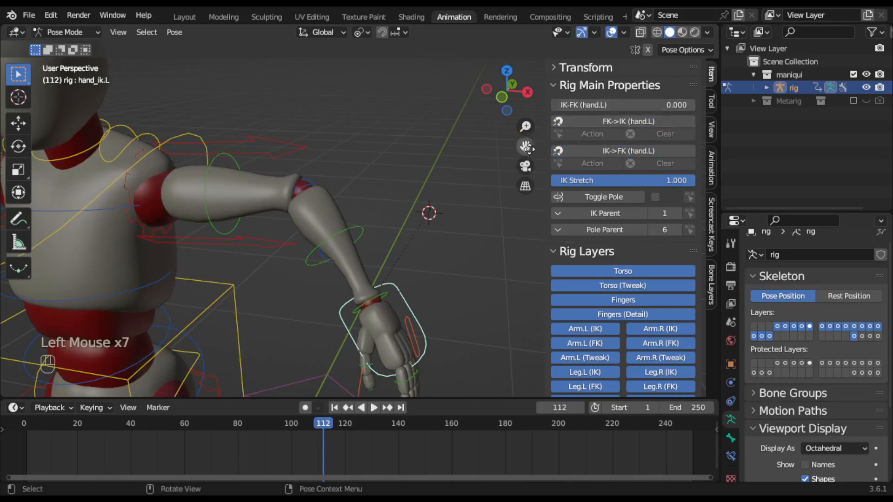
drag(628, 182, 669, 182)
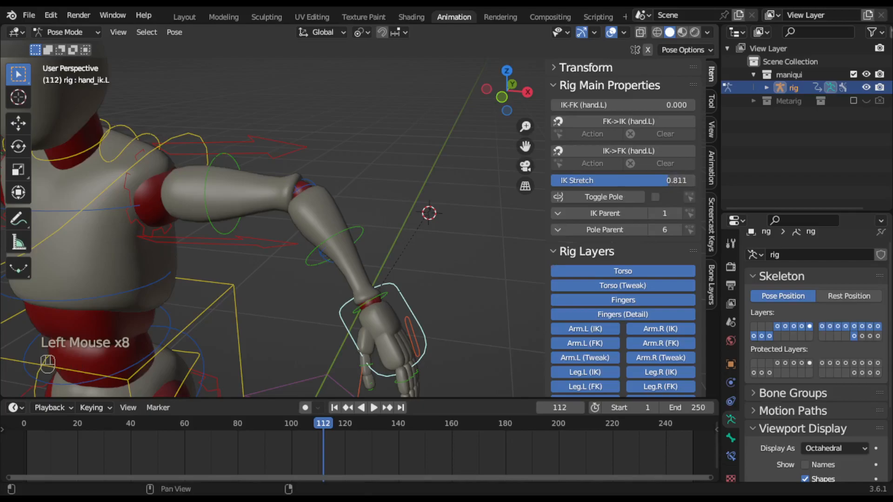
drag(669, 181, 694, 181)
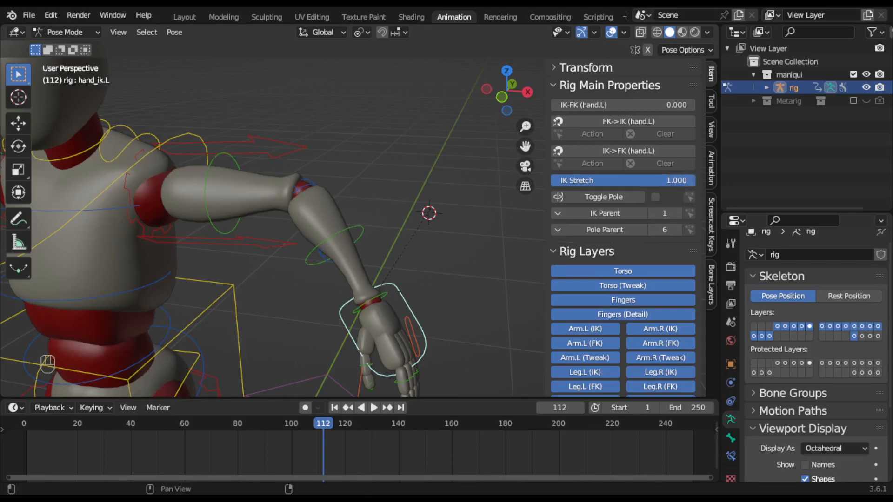
Raise the left hand IK control above shoulder height, away from the FK arm controls.
click(439, 325)
click(412, 317)
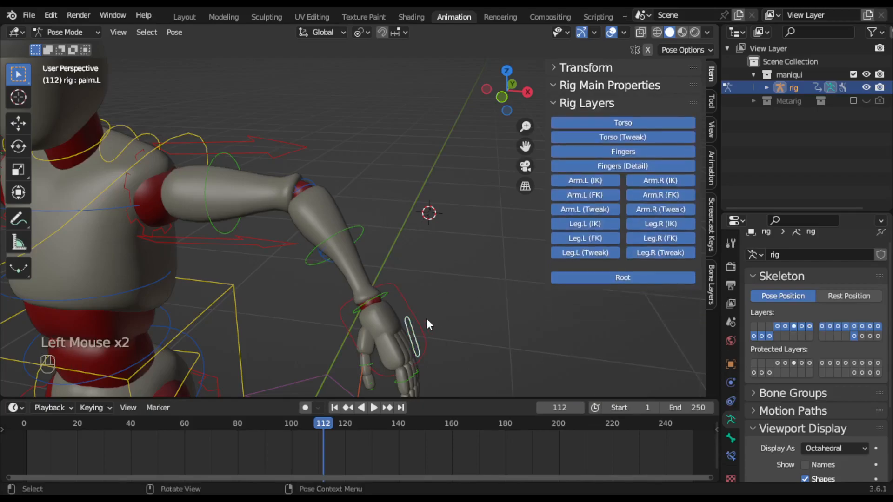
click(409, 306)
key(g)
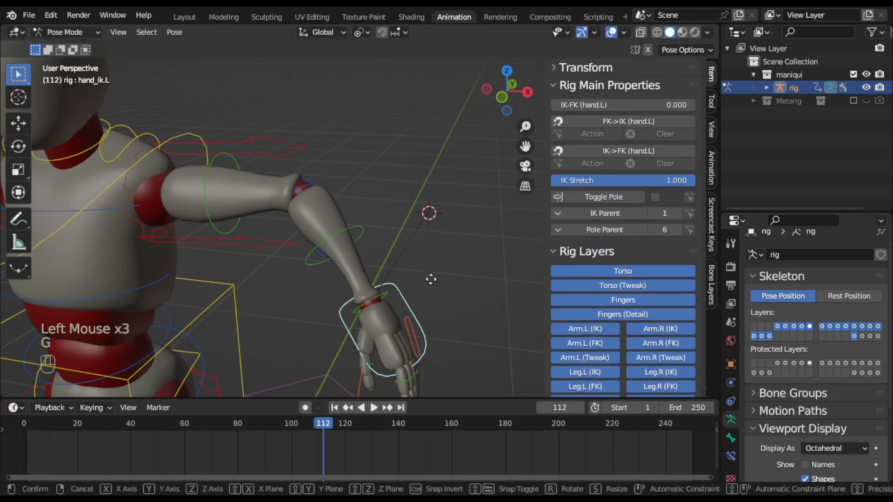
click(459, 130)
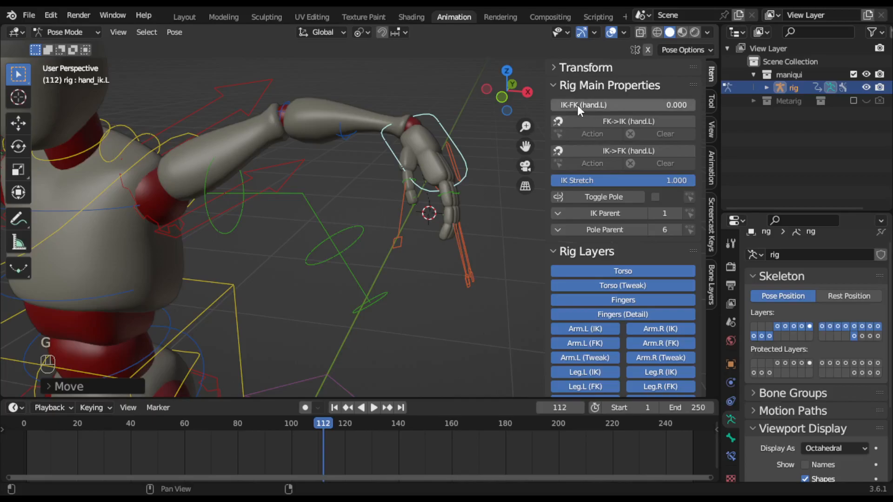
Snap the raised left arm back onto its FK controls with IK->FK (hand.L), leaving IK-FK at 0.000.
drag(578, 104, 553, 105)
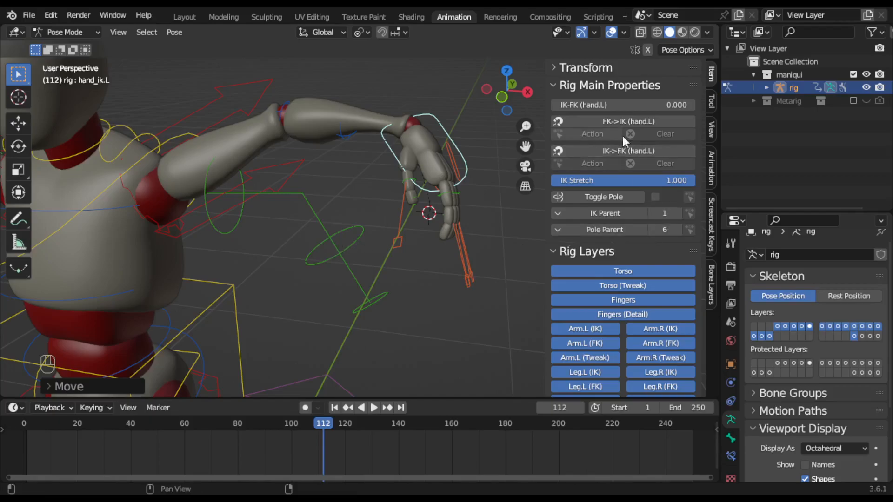
mouse_move(612, 106)
mouse_down()
mouse_move(695, 106)
mouse_move(613, 106)
mouse_up()
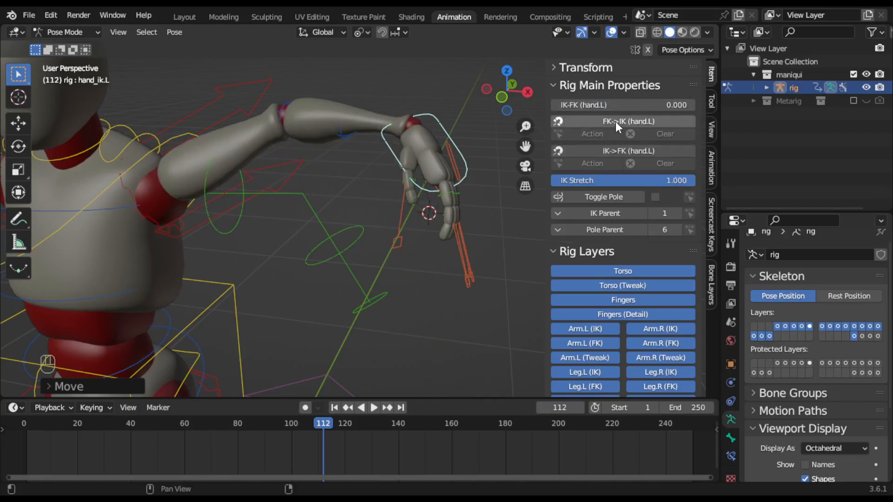
click(614, 151)
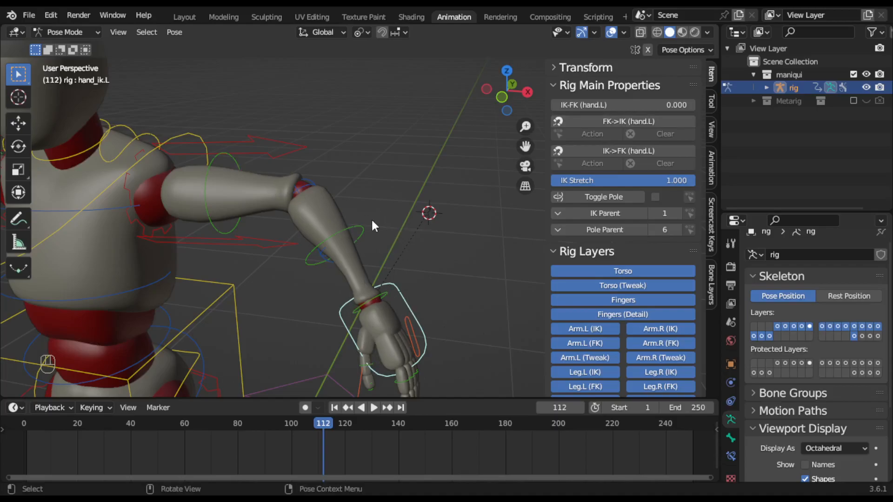
Select all of the rig's bones and clear all their transforms.
scroll(415, 224, down, 2)
middle_drag(414, 224, 420, 213)
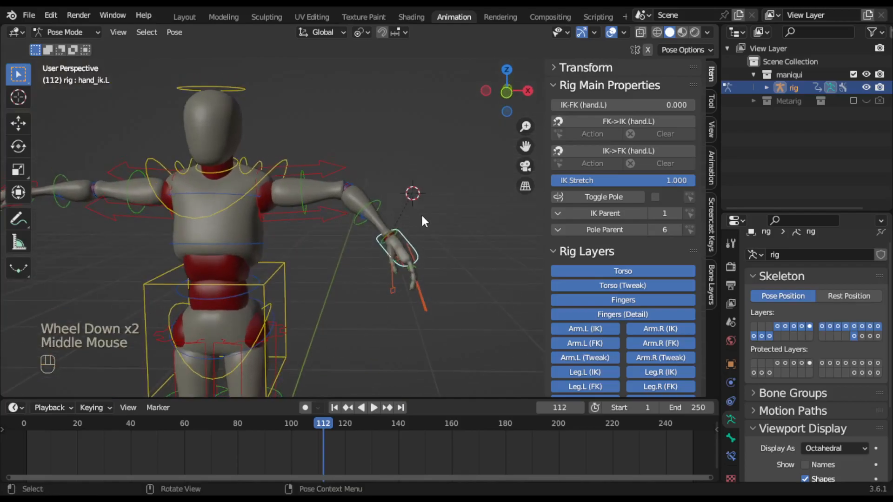
scroll(352, 240, down, 1)
middle_drag(354, 248, 353, 253)
key(a)
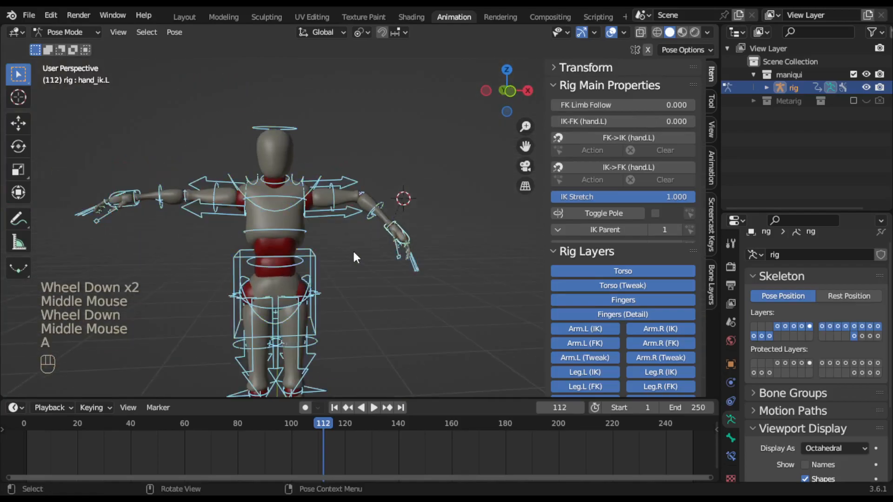
click(181, 32)
mouse_move(195, 61)
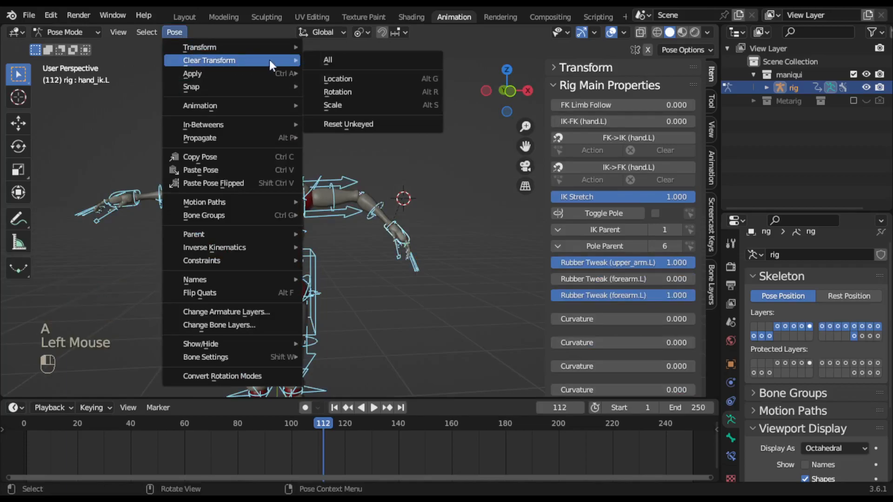
click(344, 58)
Examine the left hand up close, selecting its IK control and the finger master controls one after another.
scroll(394, 236, down, 2)
middle_drag(364, 258, 316, 279)
scroll(371, 221, up, 2)
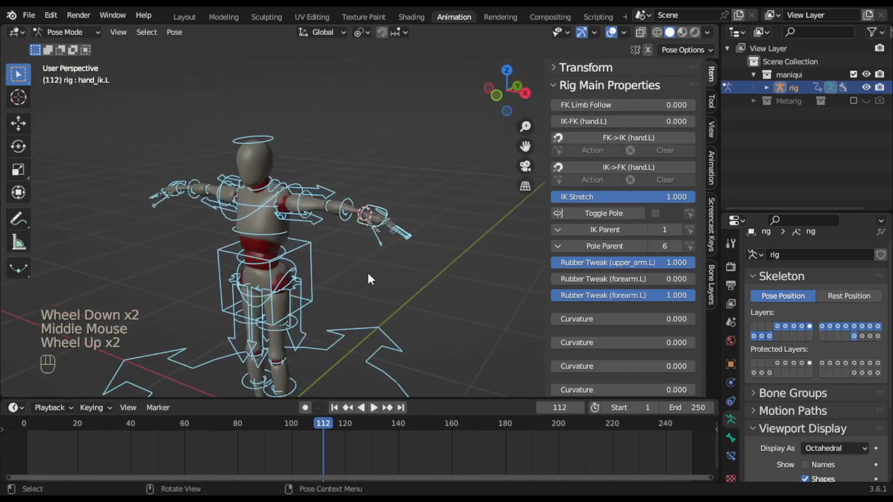
scroll(375, 278, up, 2)
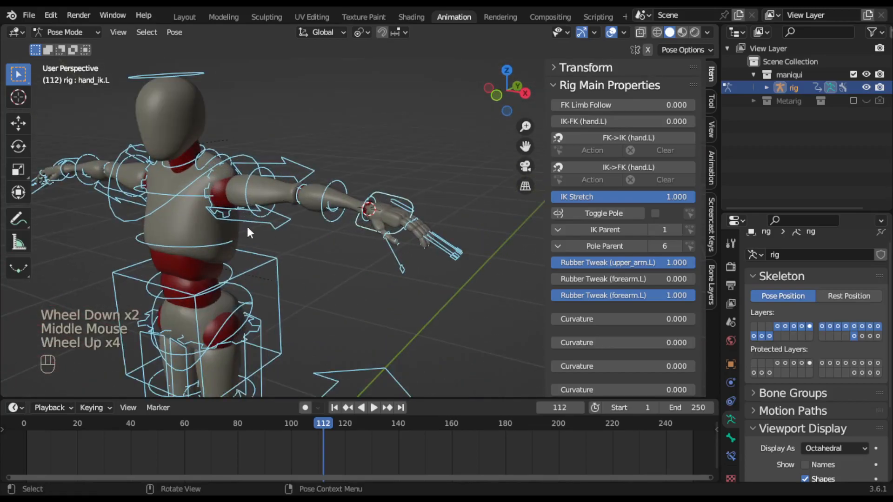
scroll(254, 236, up, 1)
click(319, 268)
middle_drag(409, 307, 378, 306)
key(alt)
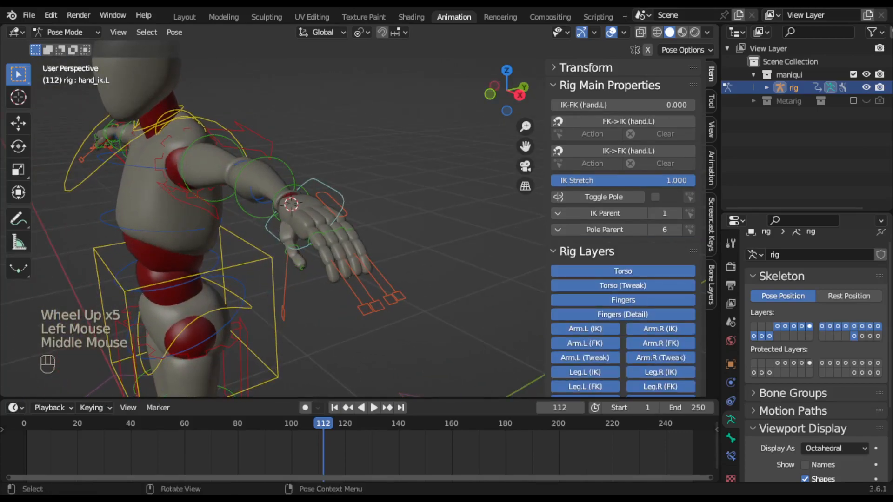
click(374, 306)
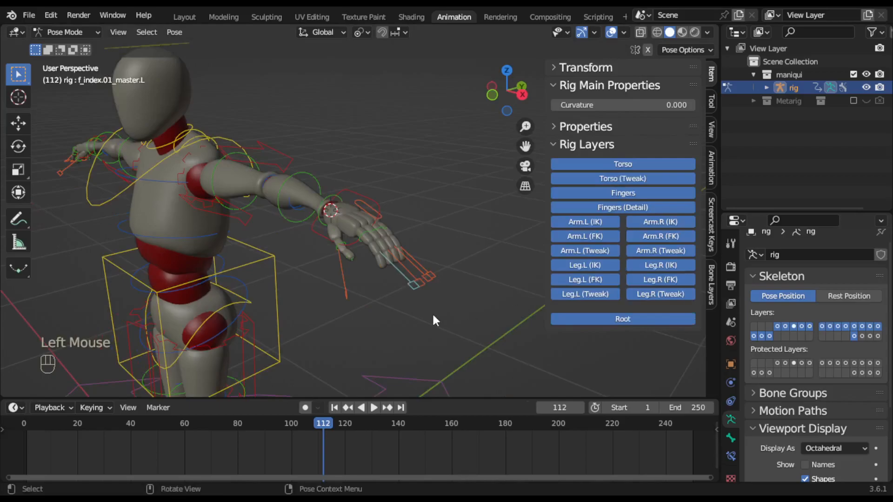
scroll(431, 313, up, 2)
middle_drag(442, 315, 431, 310)
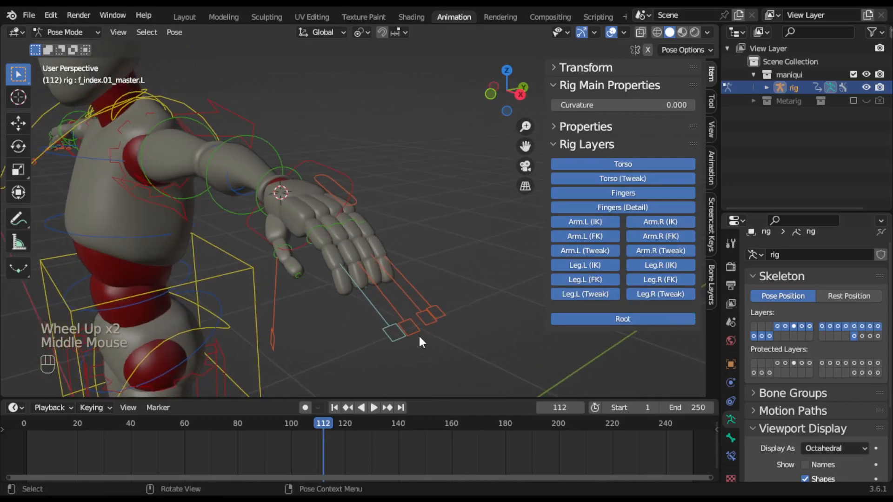
click(411, 331)
click(429, 312)
Try moving, rotating and scaling the left pinky's master control, cancelling each transform.
click(436, 316)
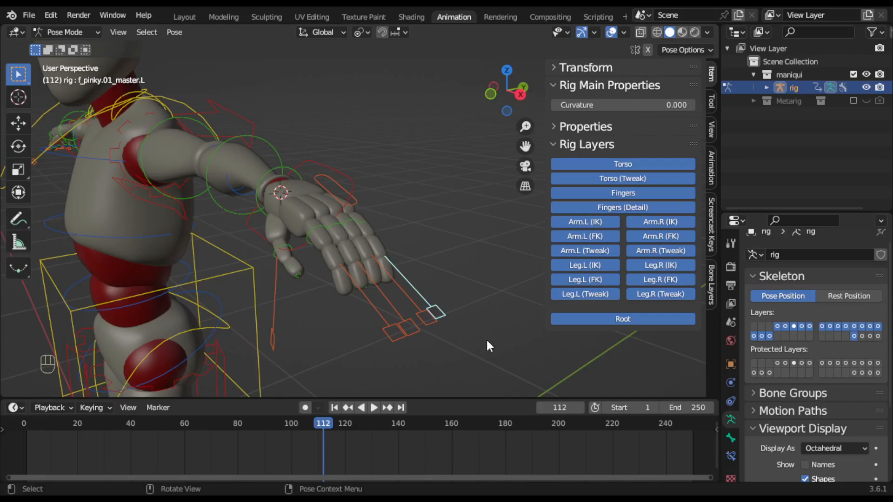
key(g)
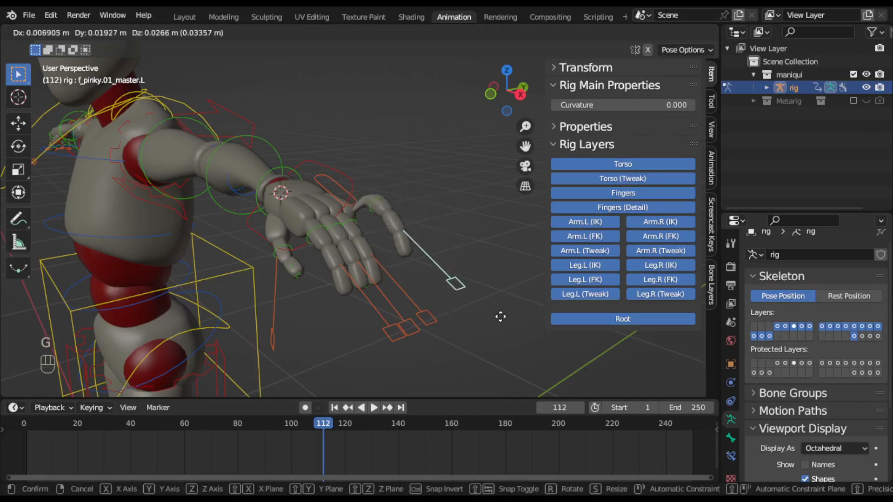
right_click(523, 260)
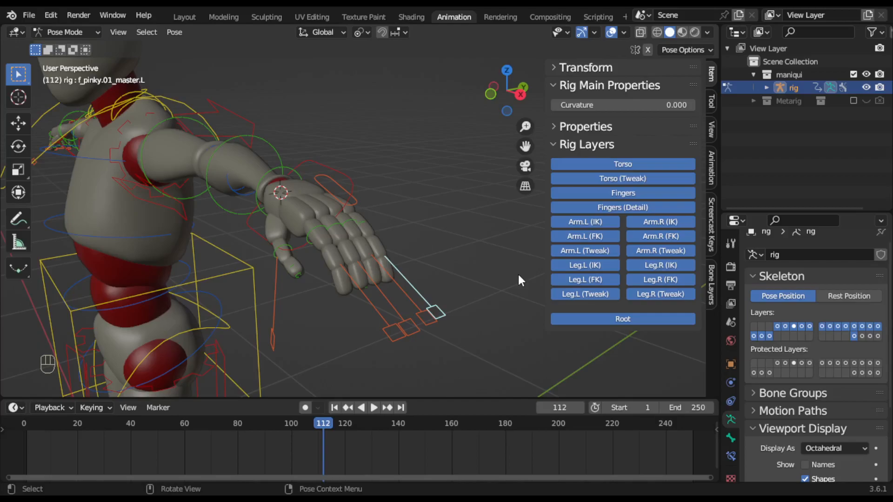
key(r)
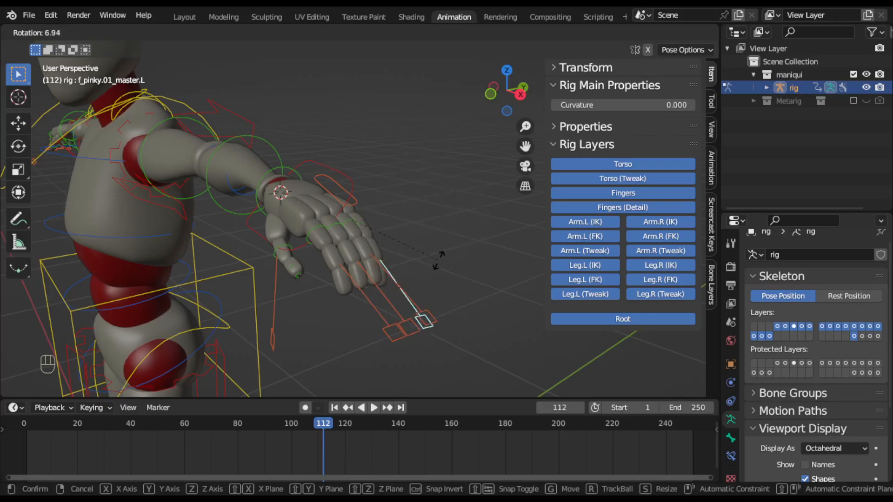
click(484, 293)
key(s)
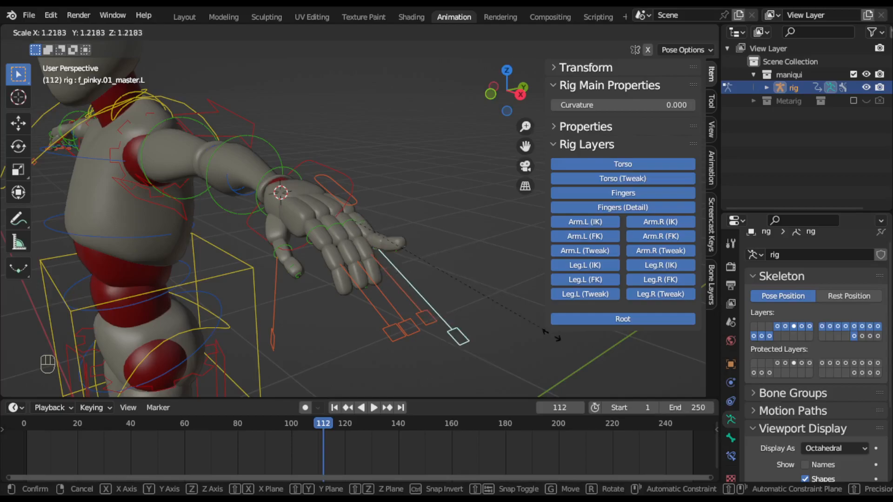
click(494, 295)
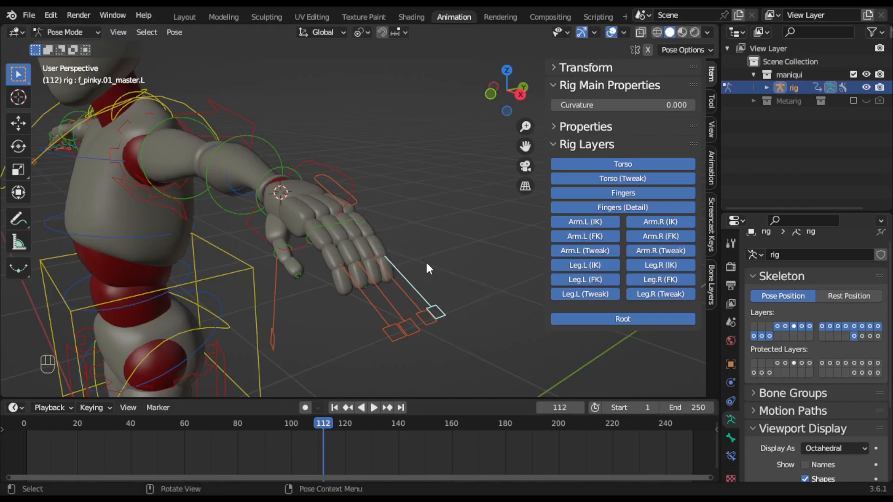
Select the left hand's IK control and examine how its outline is tilted relative to the hand.
click(339, 171)
middle_drag(371, 189, 372, 219)
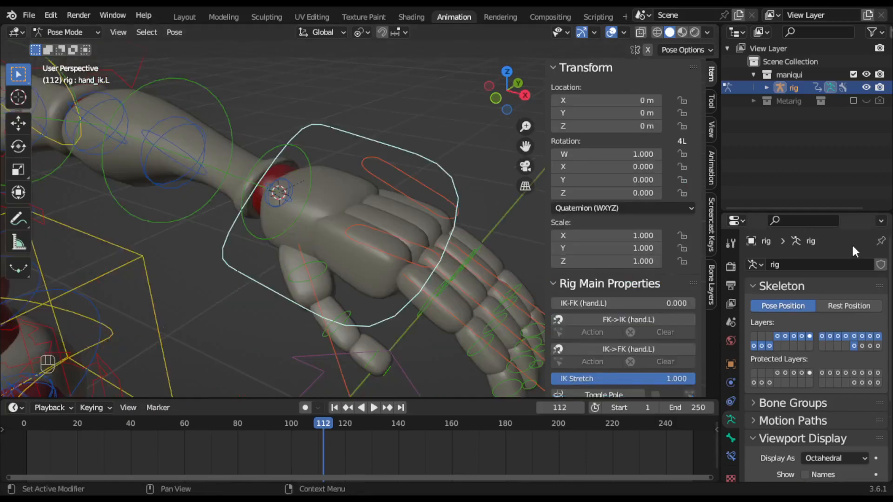
middle_drag(383, 240, 336, 238)
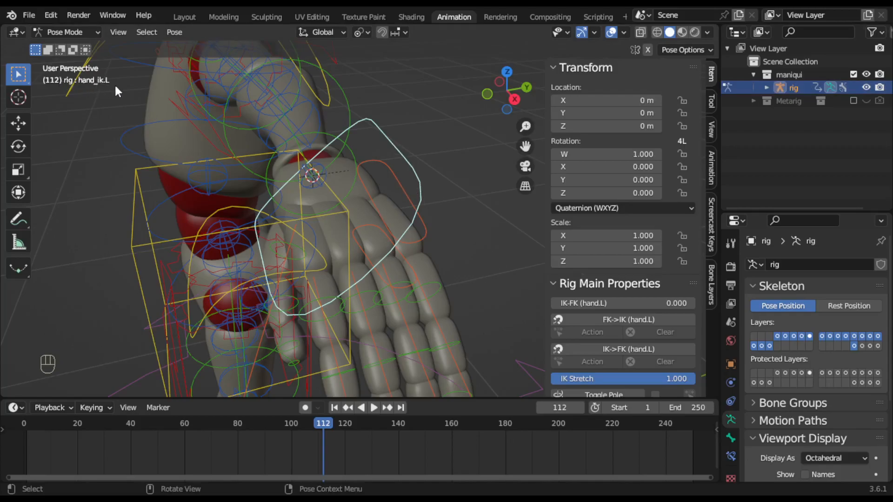
Select all bones of the rig and clear all their transforms.
key(a)
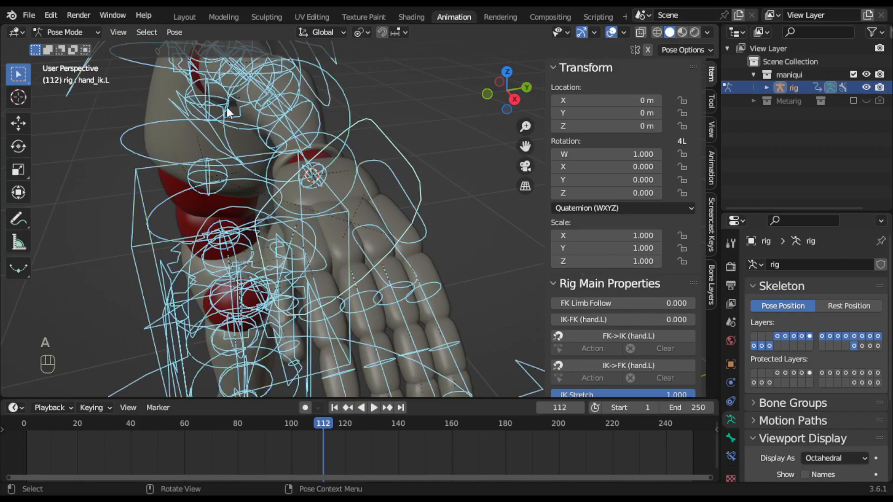
click(175, 36)
mouse_move(198, 62)
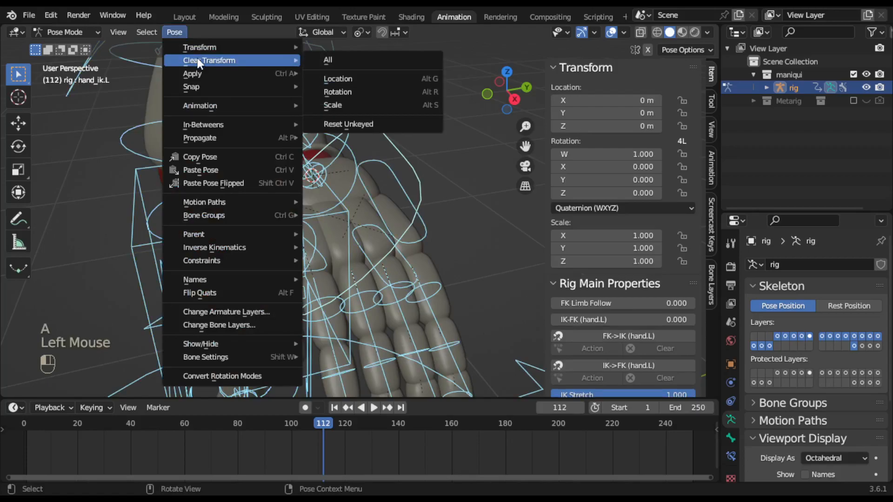
click(347, 59)
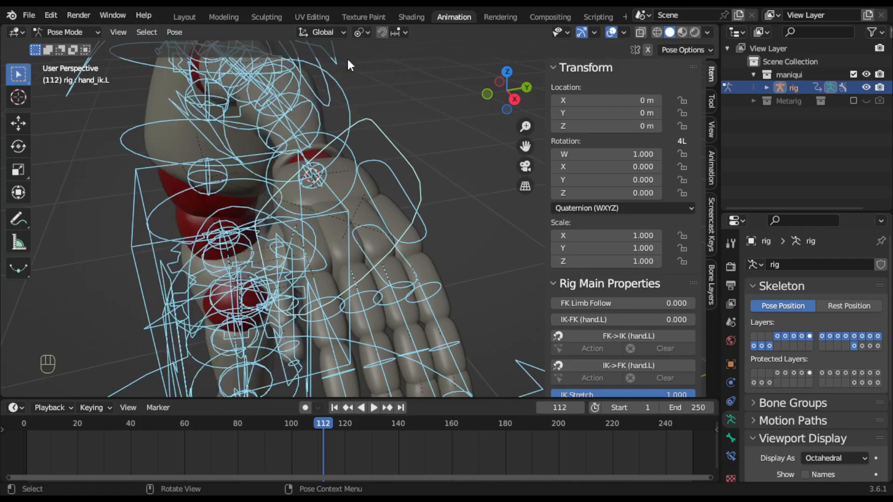
click(184, 32)
mouse_move(209, 59)
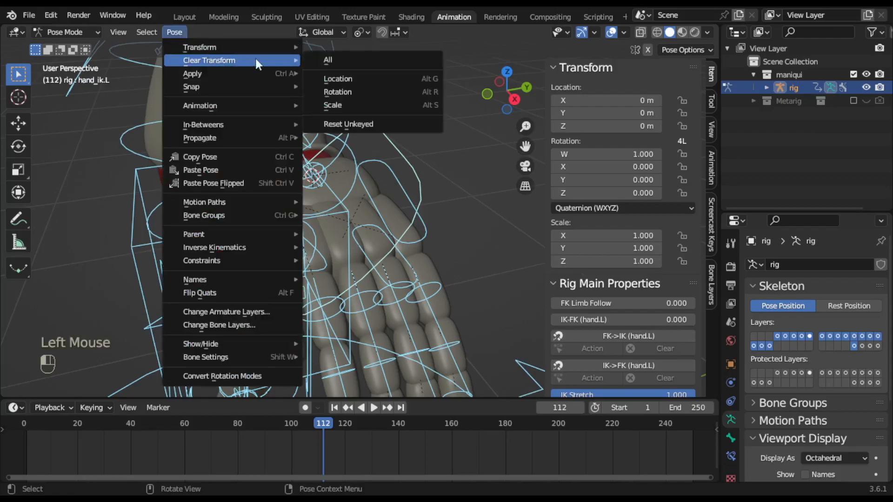
click(337, 57)
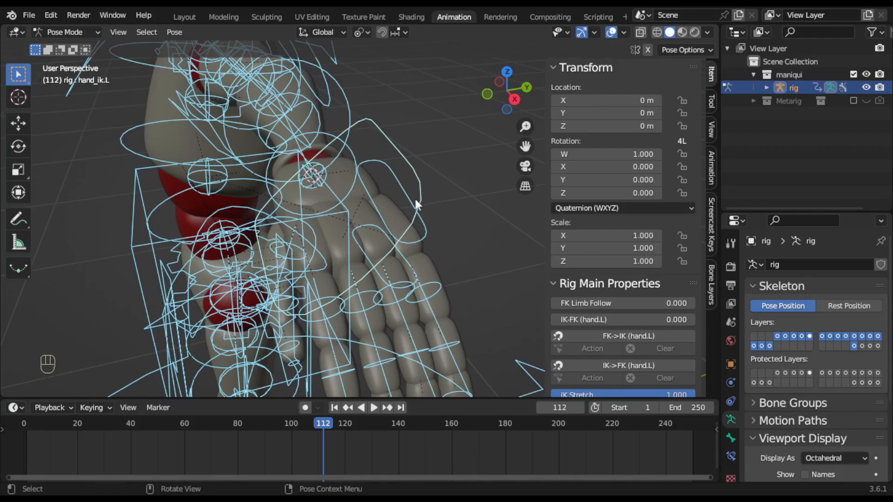
Select only the left hand's IK control and switch the rig to Edit Mode.
click(466, 190)
click(416, 183)
middle_drag(442, 188, 234, 250)
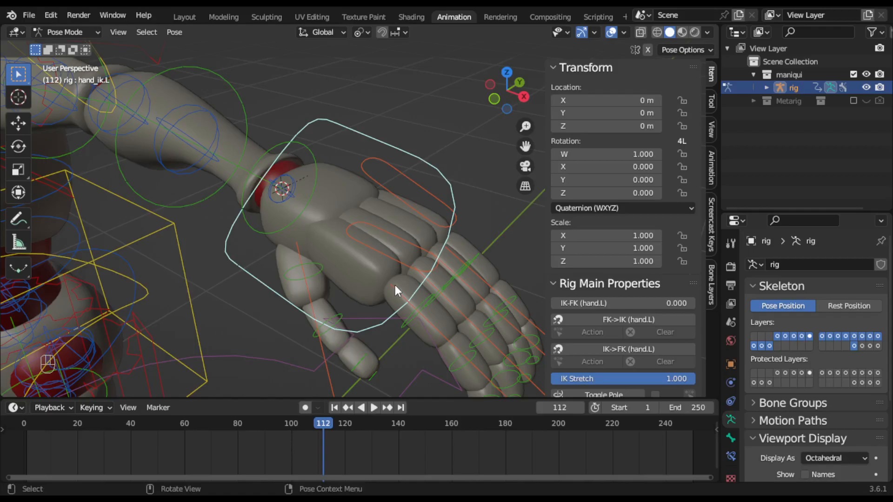
key(g)
key(Escape)
click(81, 35)
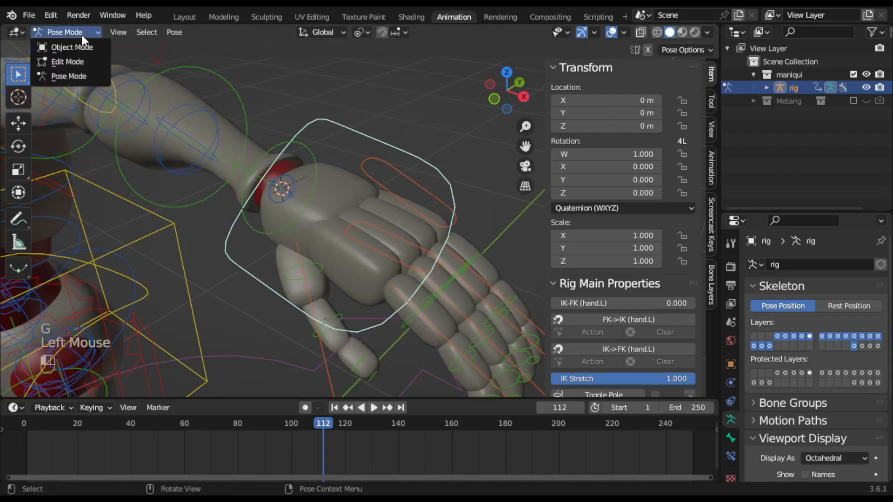
click(73, 60)
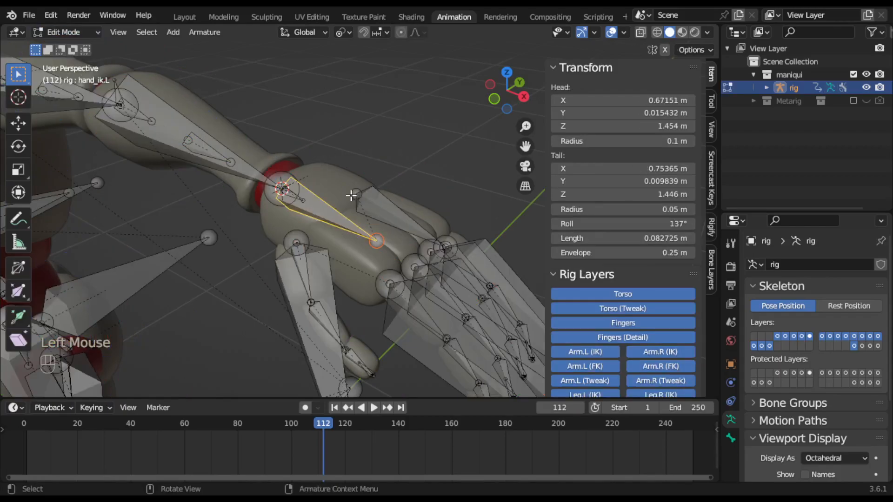
Hide every rig layer except Arm.L (IK) and Root to isolate the left arm's IK bones.
click(389, 171)
click(397, 218)
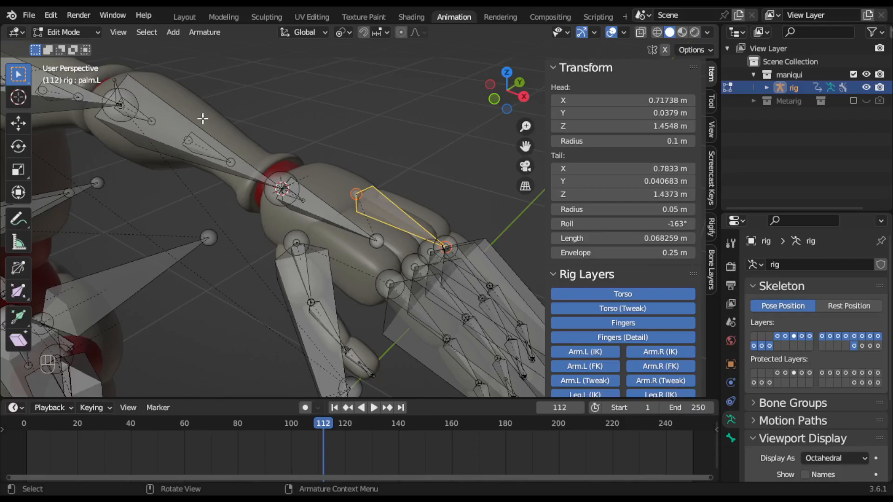
middle_drag(395, 247, 345, 268)
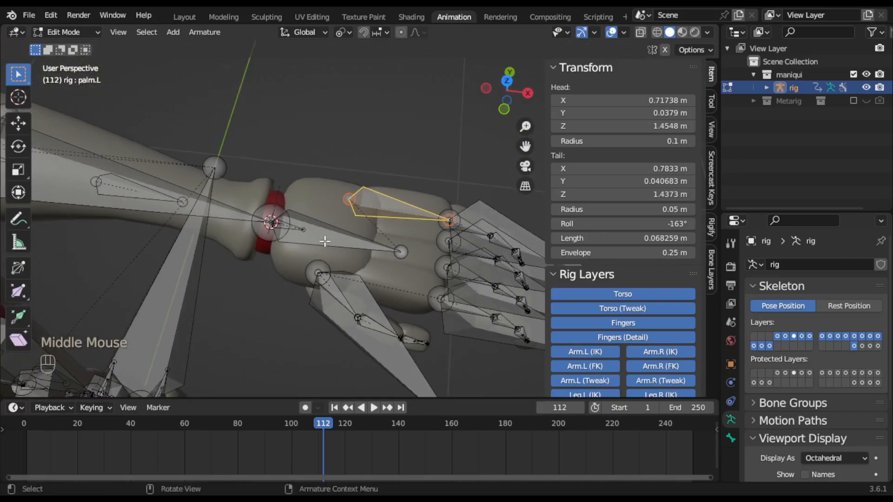
click(557, 66)
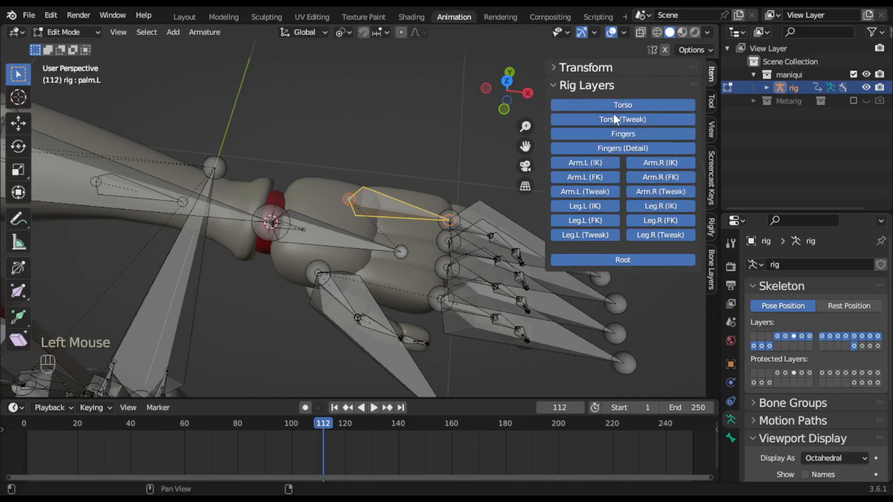
click(590, 177)
click(590, 192)
click(593, 205)
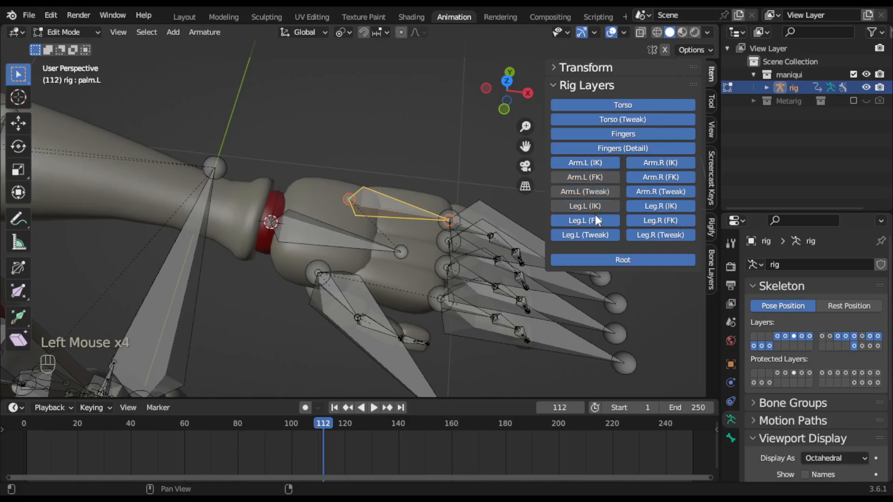
click(593, 220)
click(595, 235)
click(652, 235)
click(652, 221)
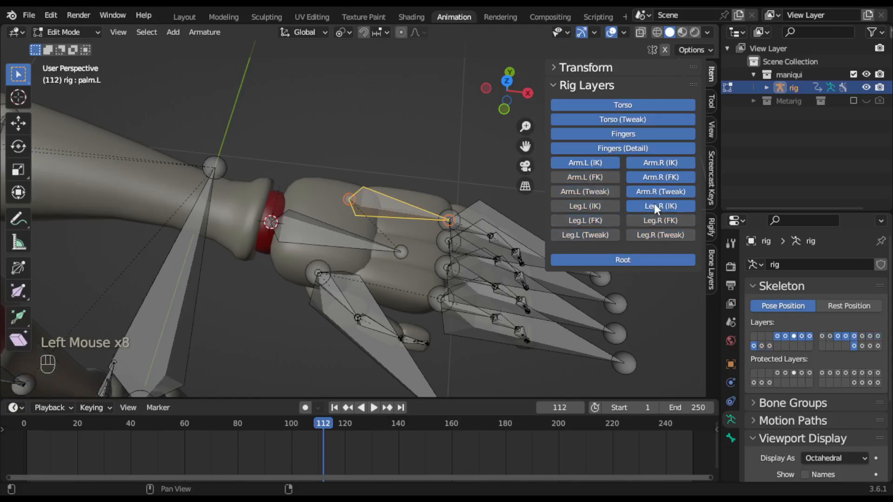
click(654, 206)
click(655, 190)
click(656, 177)
click(658, 164)
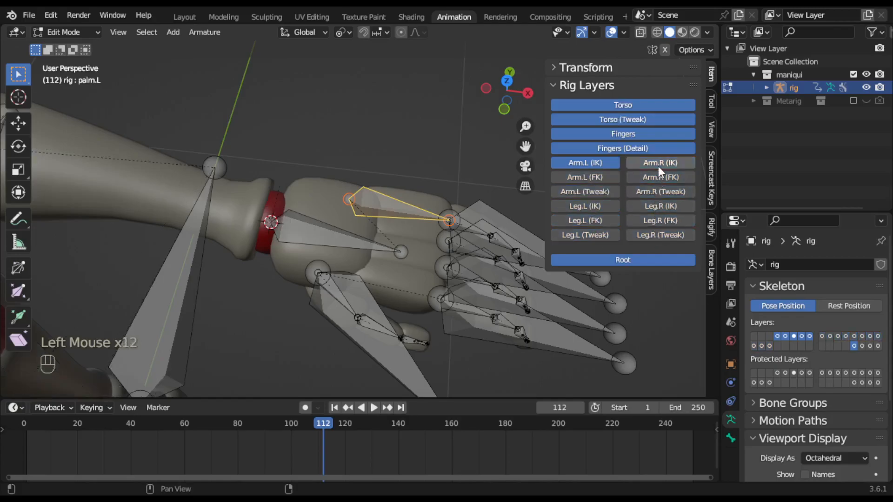
click(617, 148)
click(619, 134)
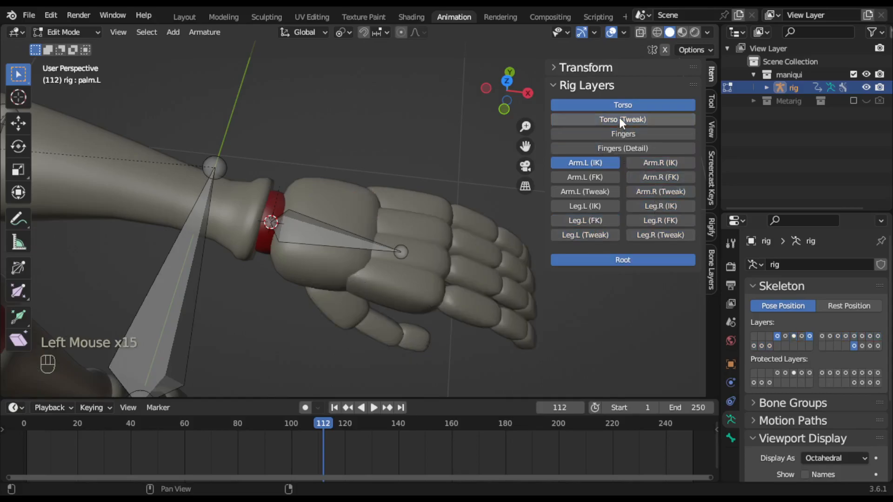
click(620, 118)
click(620, 105)
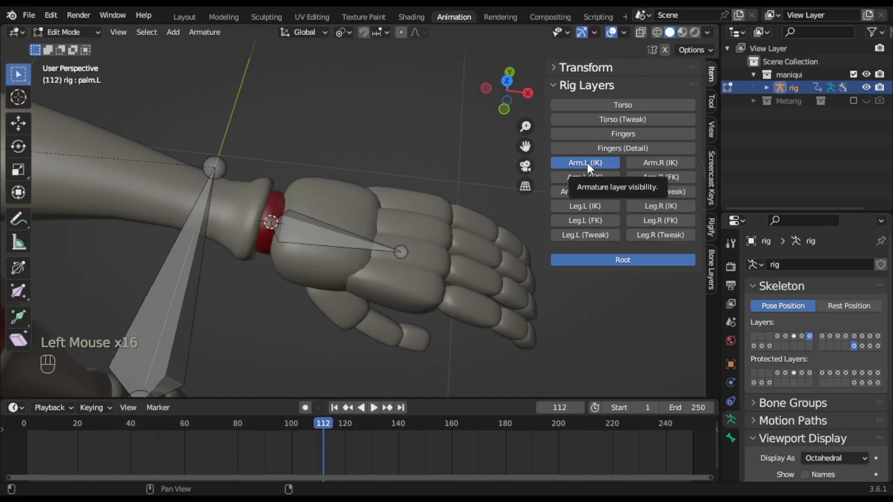
Set the hand_ik.L bone's roll to 110° and return to Pose Mode.
click(330, 245)
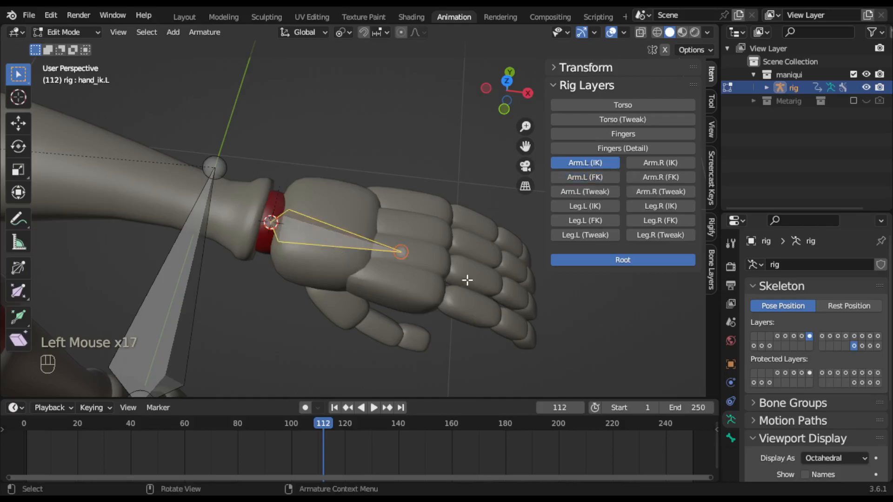
click(576, 69)
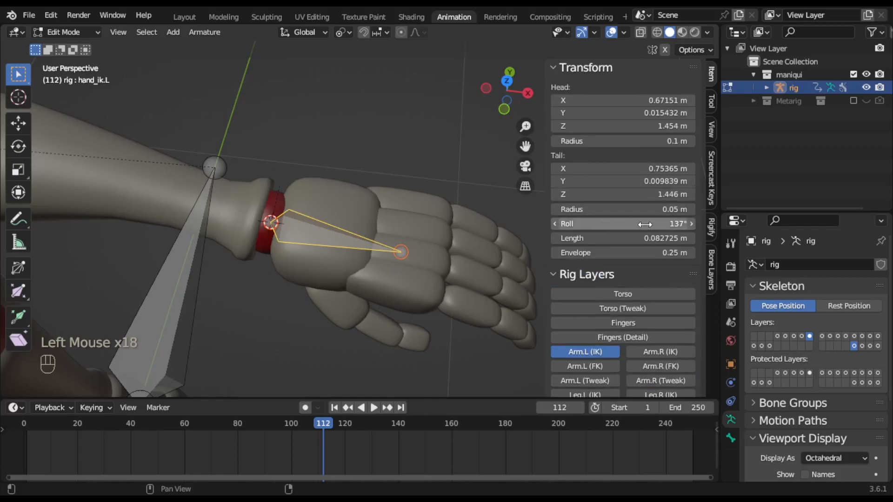
drag(645, 224, 623, 225)
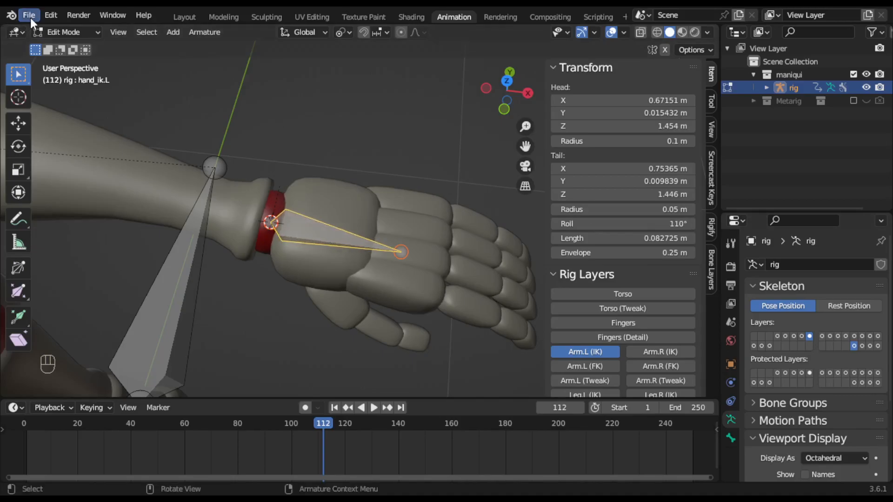
click(59, 32)
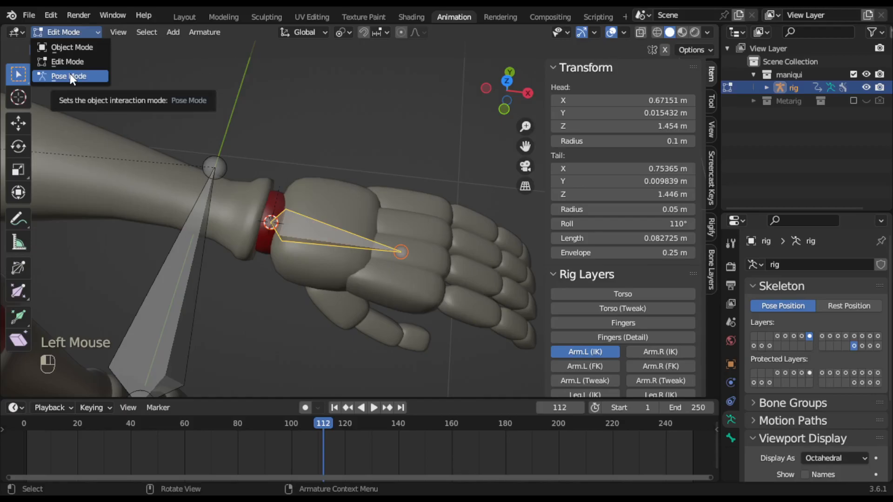
click(70, 74)
Reopen the rig in Edit Mode, set the hand_ik.L bone's roll to 99°, and return to Pose Mode.
middle_drag(385, 250, 292, 175)
click(63, 35)
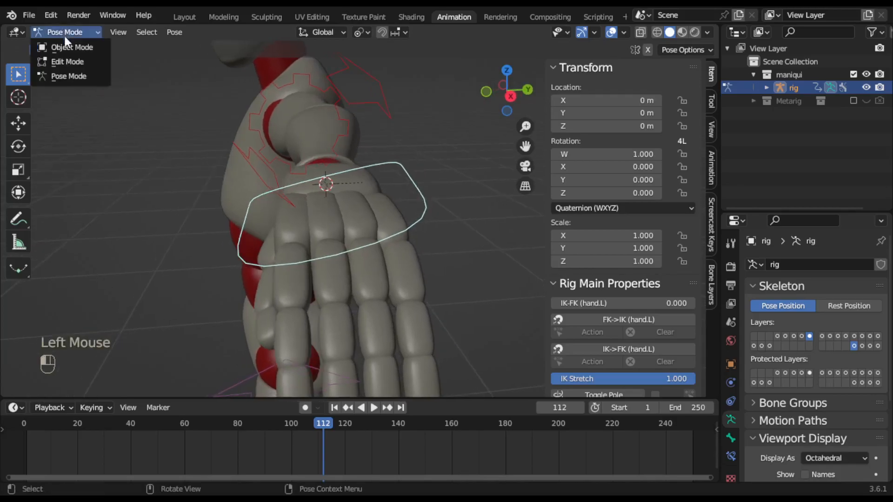
click(69, 61)
drag(674, 224, 648, 225)
click(87, 33)
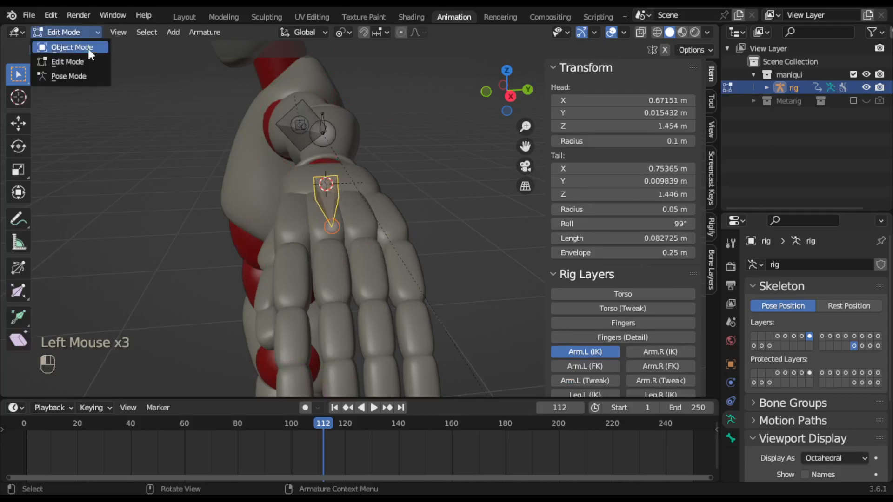
click(86, 77)
Test the left arm by moving its hand IK control toward the body, and undo the move.
middle_drag(336, 246, 448, 236)
scroll(448, 236, down, 3)
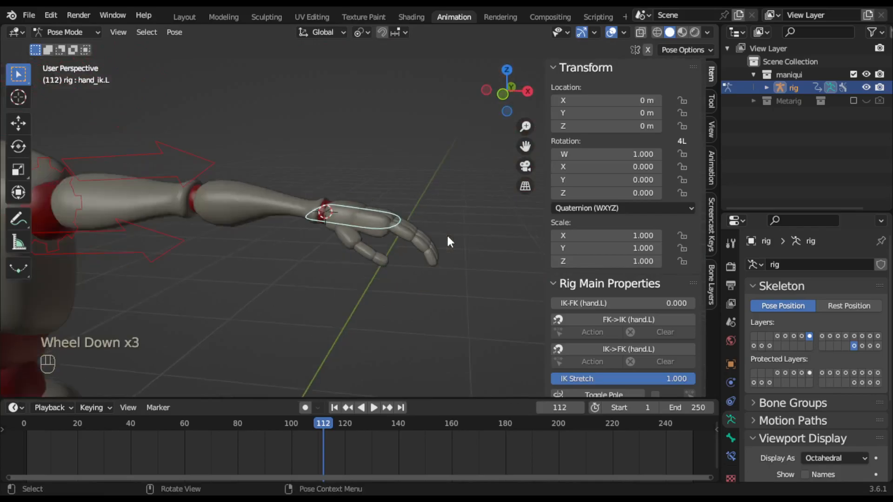
scroll(389, 256, down, 1)
shift+middle_drag(366, 262, 412, 274)
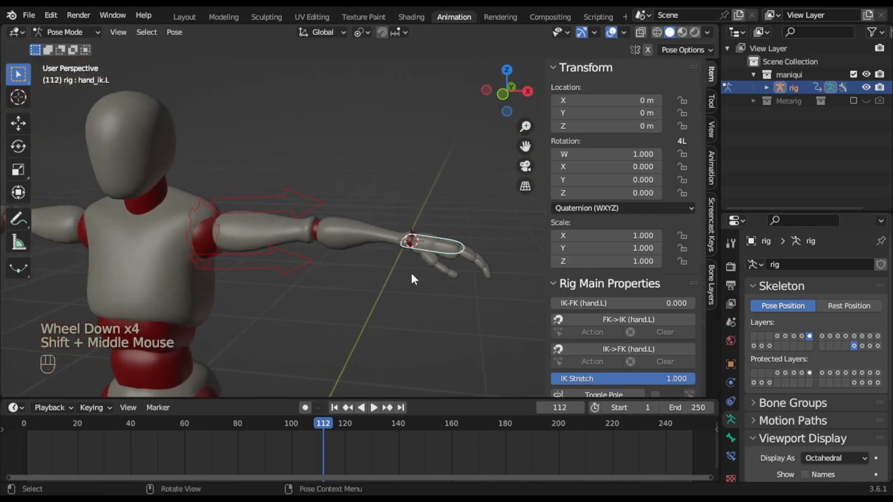
key(g)
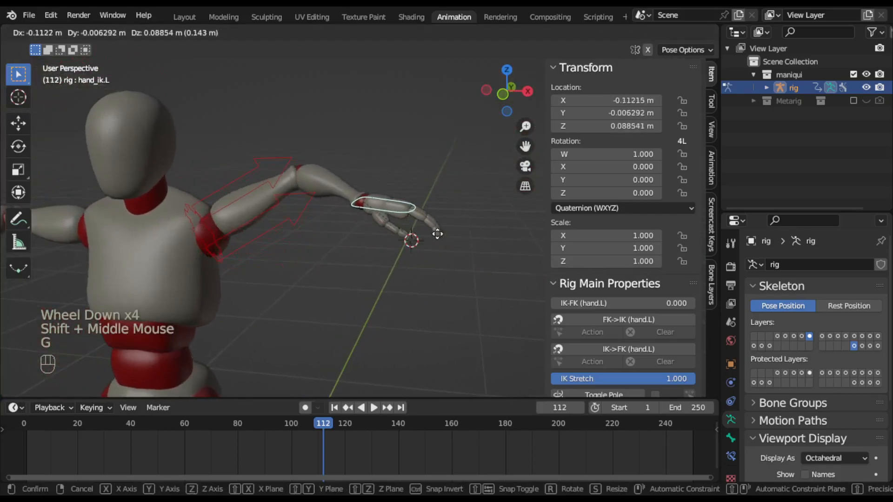
click(410, 244)
middle_drag(409, 262, 390, 292)
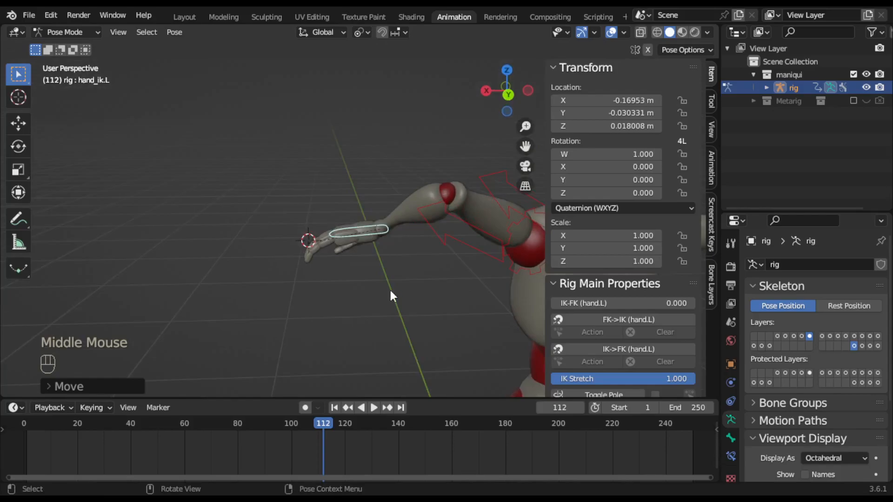
key(ctrl+z)
key(KP_1)
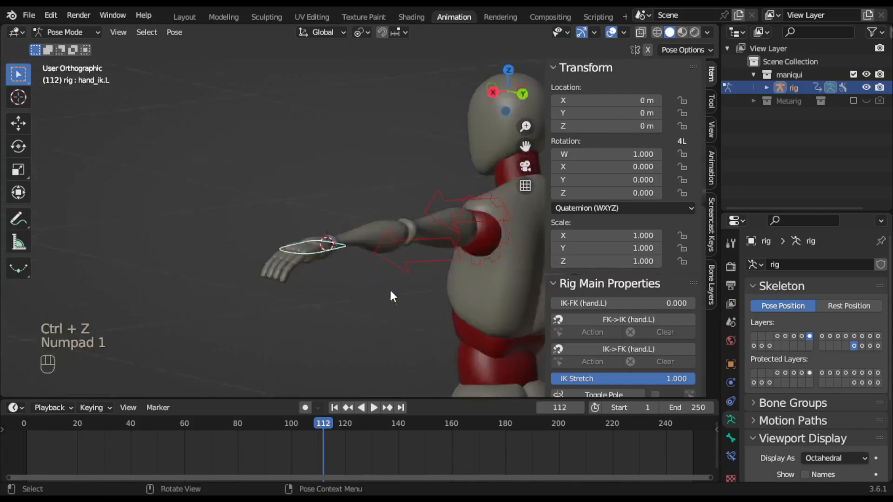
Examine the hand_ik.L control's alignment with the left hand in right, back, front and top orthographic views.
scroll(471, 296, up, 2)
shift+middle_drag(471, 297, 377, 264)
key(KP_3)
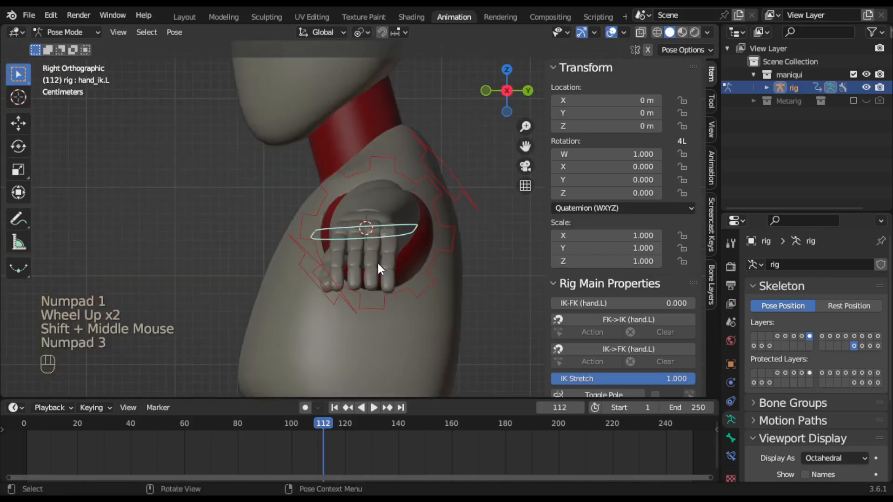
key(ctrl+KP_1)
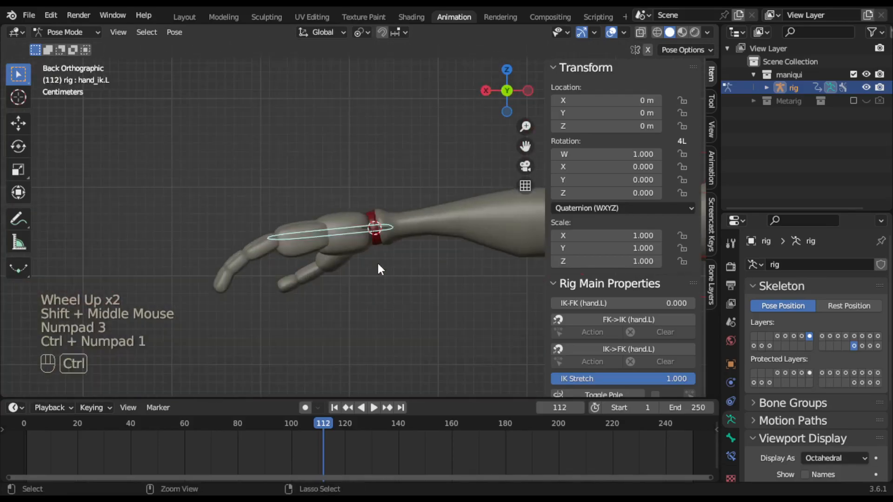
key(KP_1)
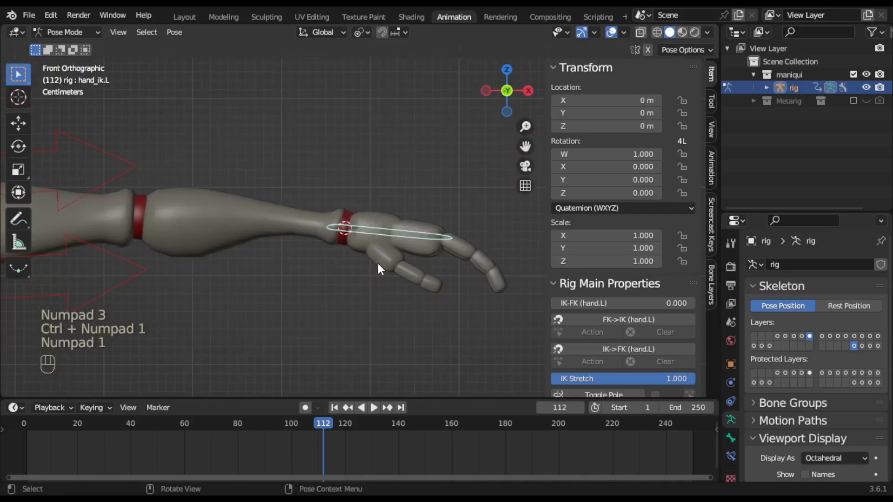
key(KP_7)
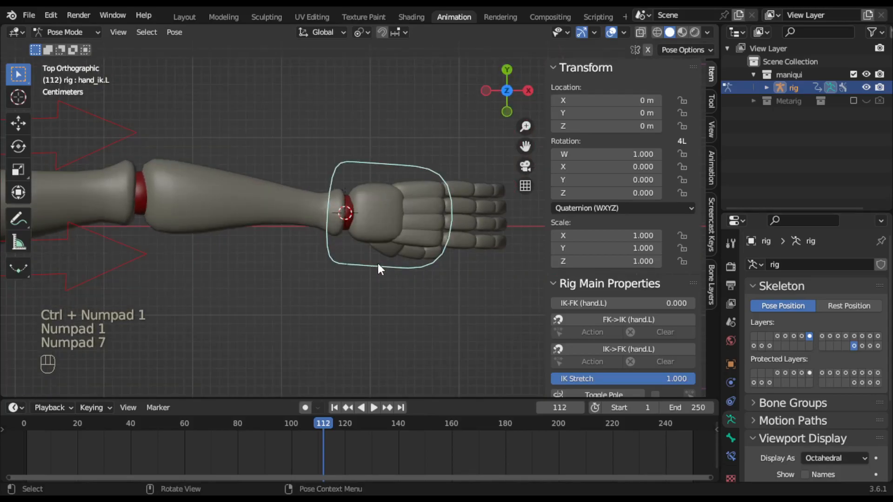
key(KP_1)
scroll(377, 263, down, 3)
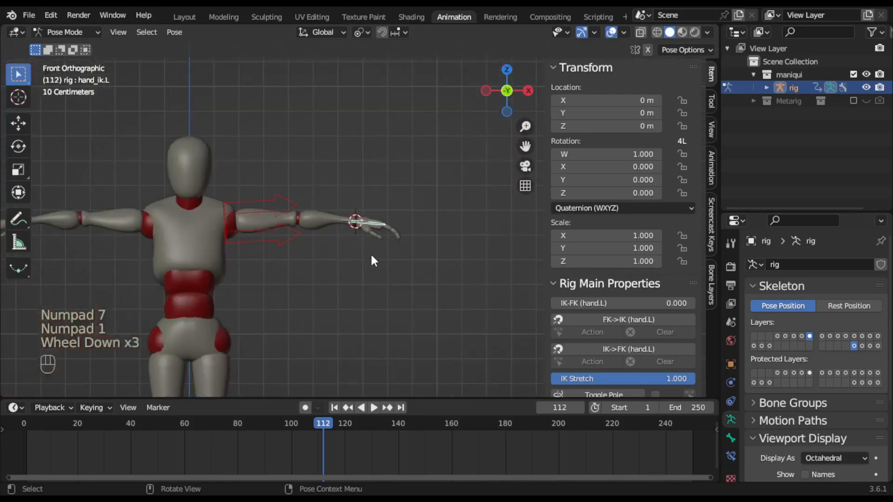
shift+middle_drag(334, 255, 392, 246)
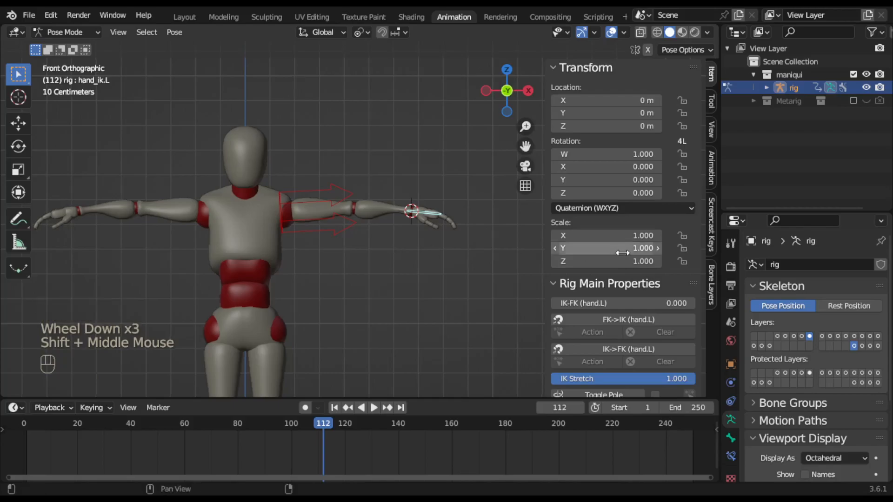
Show all the hidden rig layers again, from Torso and Fingers to both sides' arm and leg controls.
scroll(631, 252, down, 4)
drag(626, 230, 626, 272)
drag(594, 306, 590, 359)
drag(657, 290, 658, 361)
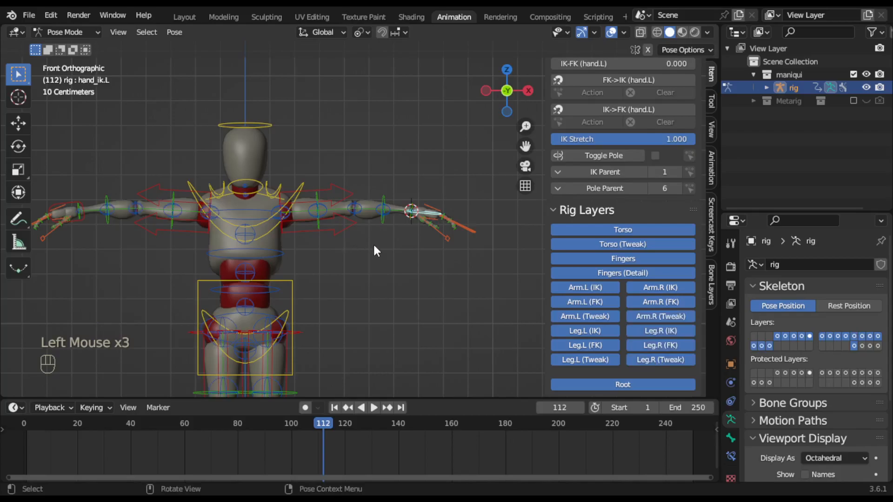
Leave Pose Mode for Object Mode, select the maniqui mesh, and switch it to Weight Paint mode.
click(79, 30)
click(81, 45)
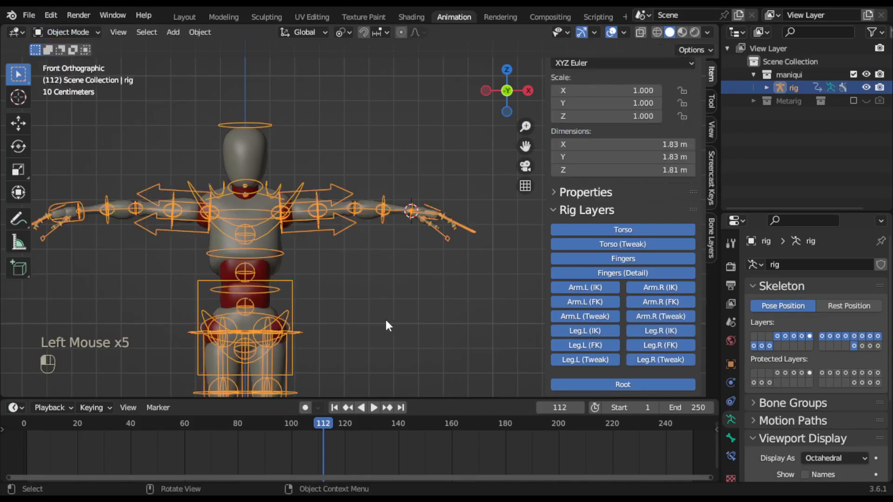
click(367, 215)
click(77, 32)
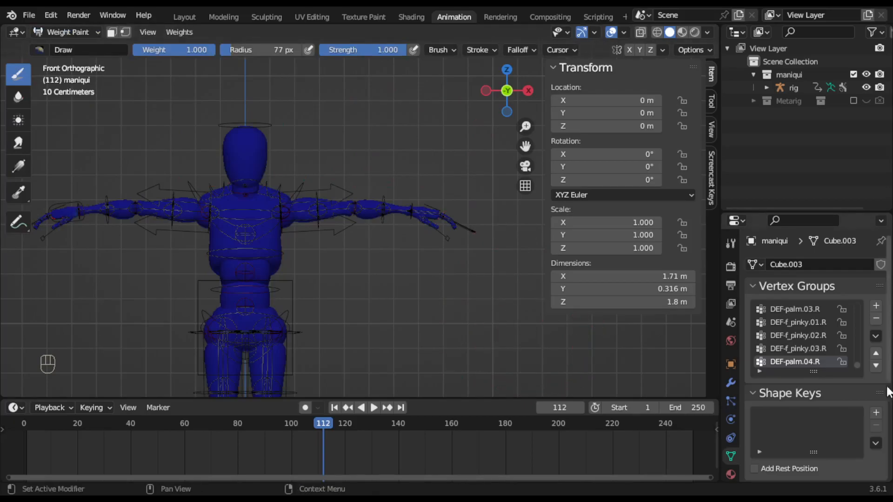
Widen the properties editor and inspect the left thigh's vertex group weights on the mannequin.
click(799, 319)
scroll(798, 320, up, 10)
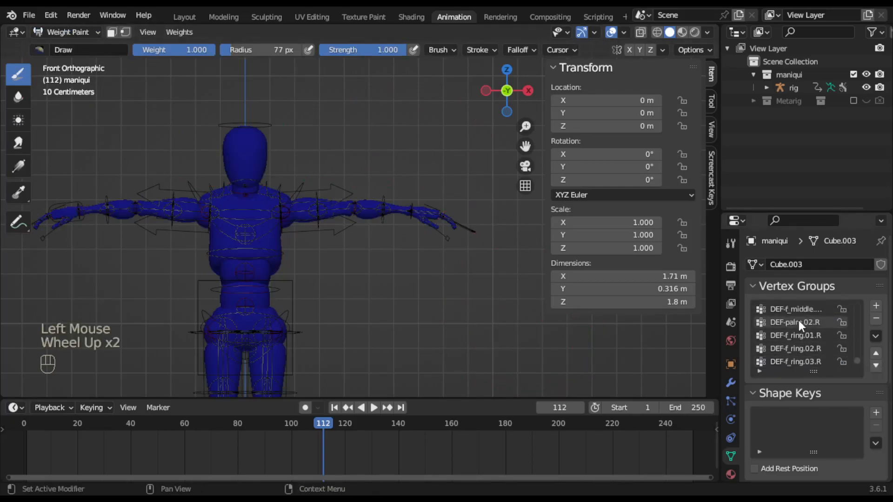
scroll(799, 320, up, 11)
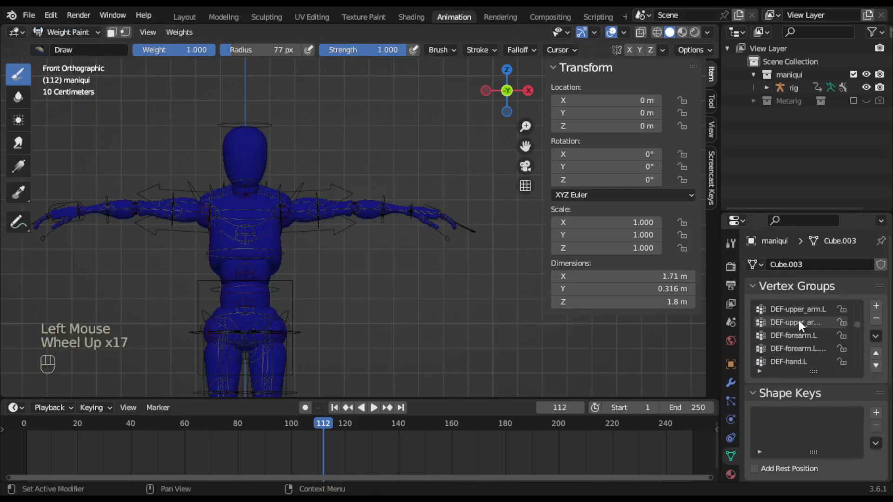
drag(721, 316, 635, 316)
click(705, 308)
scroll(704, 307, up, 5)
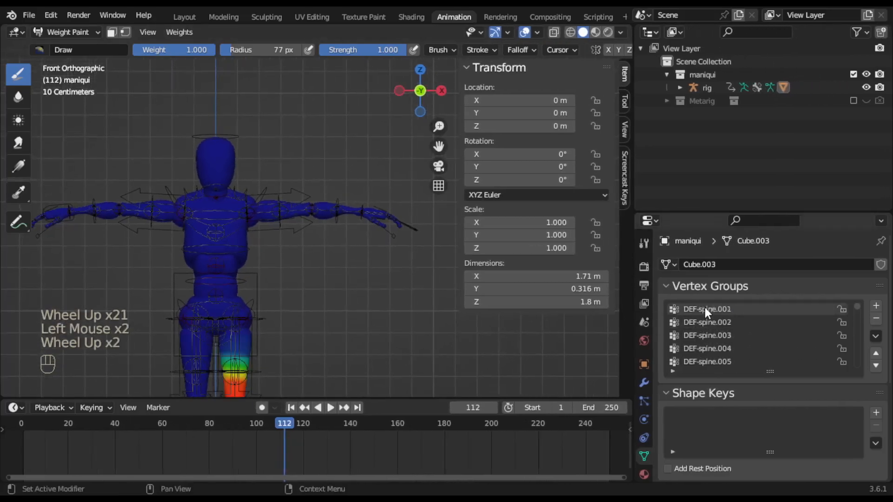
shift+middle_drag(405, 329, 405, 160)
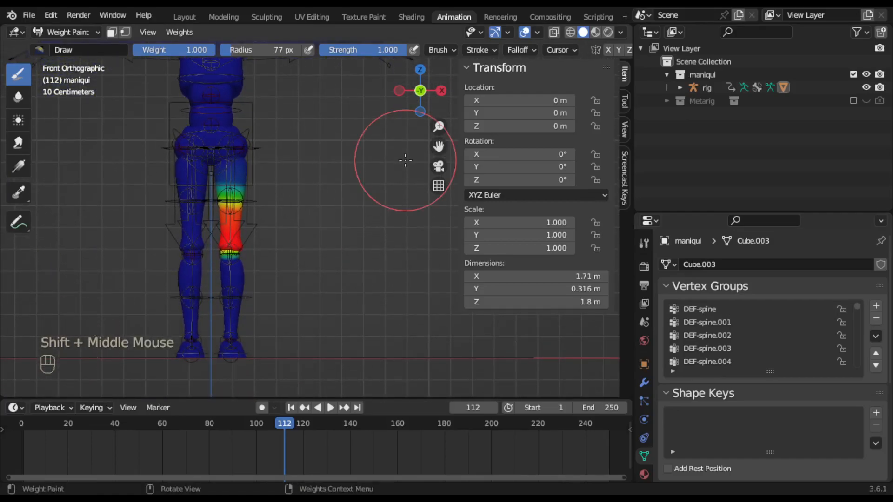
middle_drag(405, 160, 314, 214)
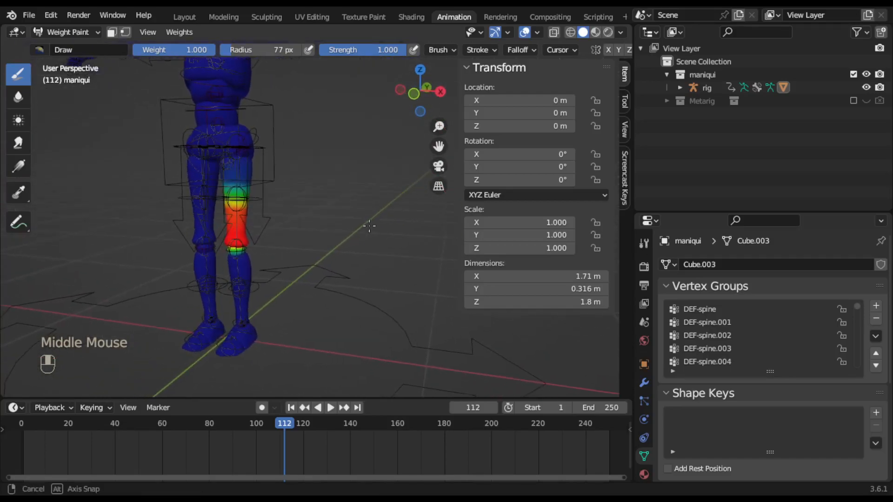
Inspect the painted weights of the DEF-spine.004, DEF-spine.006, DEF-pelvis.L and DEF-pelvis.R vertex groups.
scroll(705, 328, up, 3)
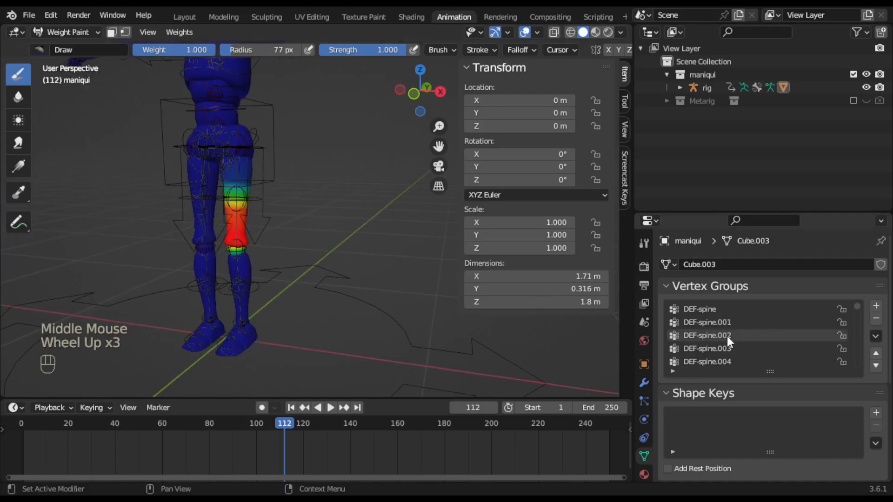
scroll(727, 336, down, 1)
click(715, 337)
scroll(715, 337, down, 1)
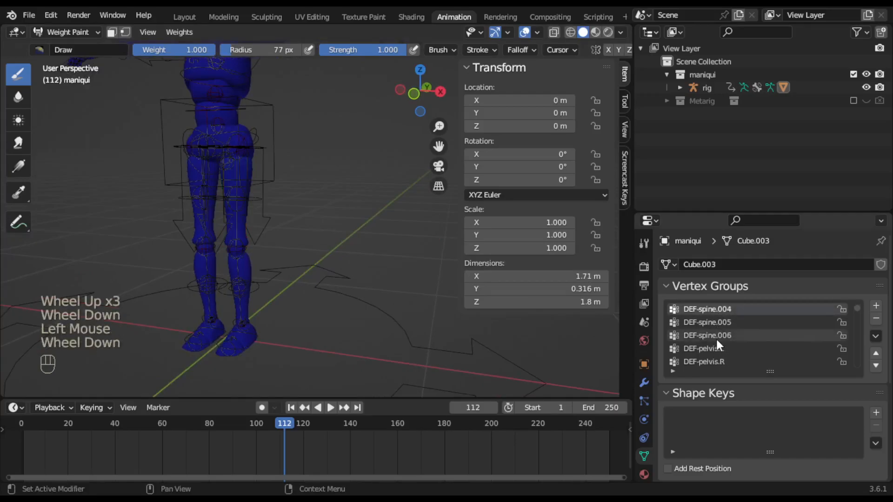
click(715, 337)
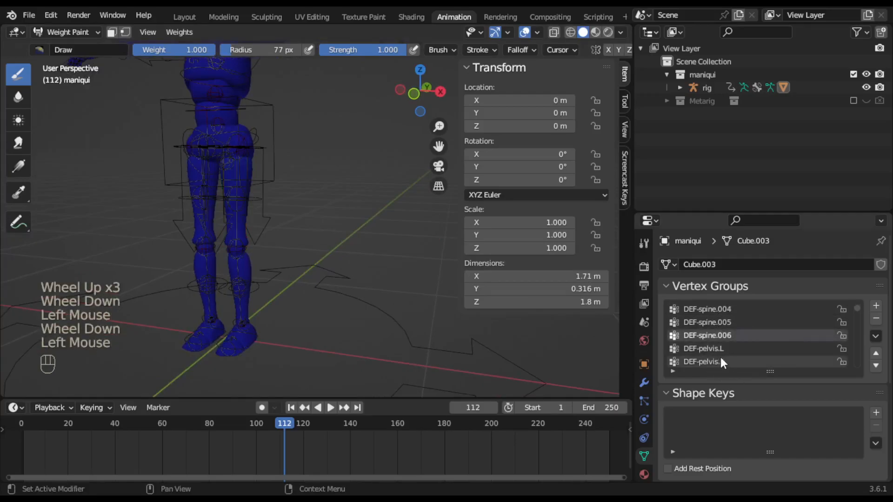
scroll(380, 294, down, 2)
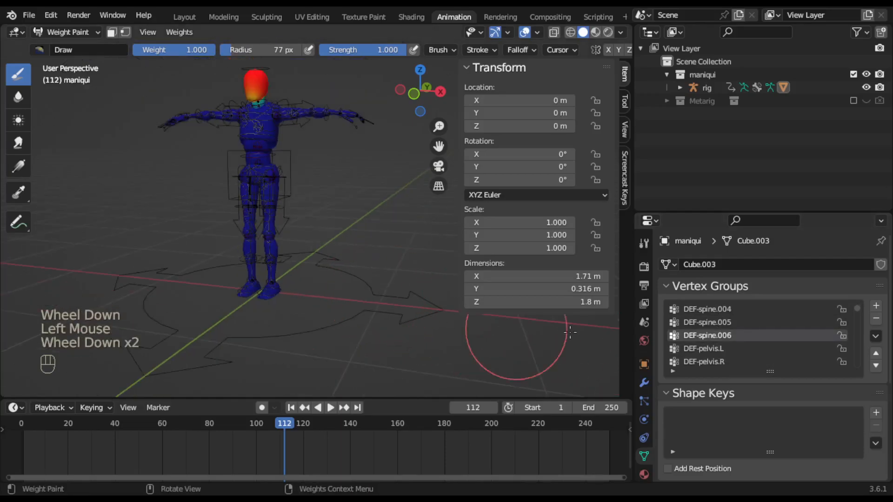
click(708, 347)
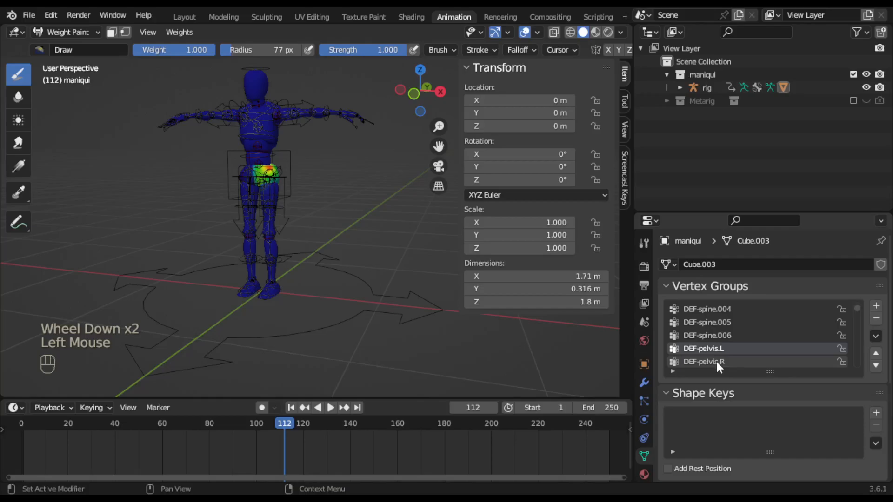
click(716, 359)
mouse_move(337, 252)
middle_down()
mouse_move(373, 300)
mouse_move(265, 243)
middle_up()
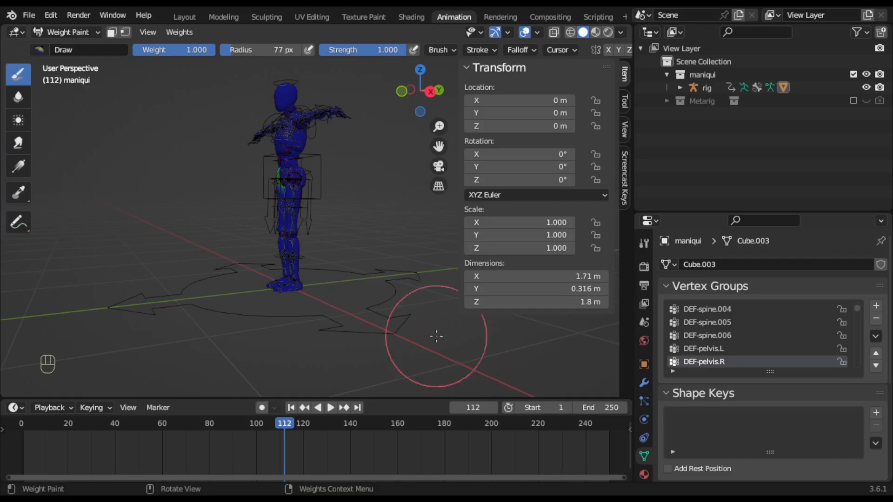
scroll(391, 282, up, 2)
mouse_move(390, 281)
shift+middle_down()
mouse_move(401, 255)
mouse_move(392, 255)
mouse_move(388, 289)
shift+middle_up()
Return the mannequin mesh to Object Mode, collapse its vertex group list, and clear the selection.
click(76, 31)
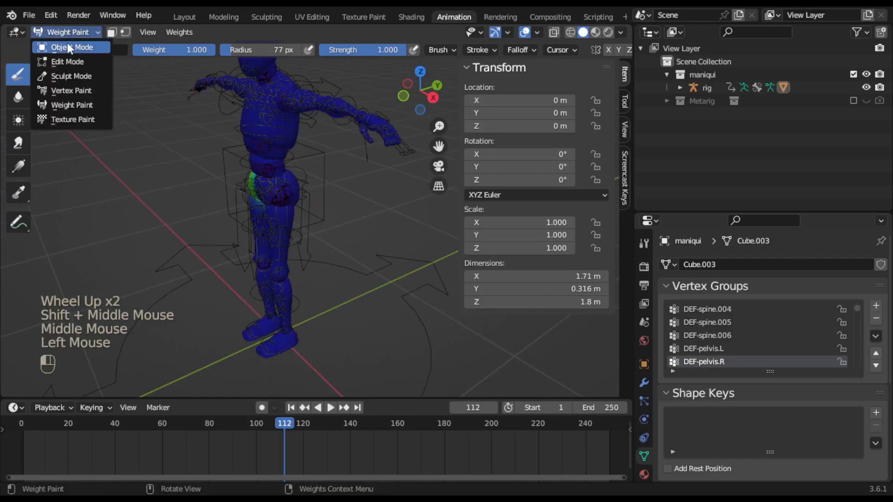
click(68, 47)
mouse_move(374, 226)
middle_down()
mouse_move(408, 231)
mouse_move(453, 207)
mouse_move(325, 221)
mouse_move(381, 225)
mouse_move(363, 247)
mouse_move(360, 223)
mouse_move(379, 222)
middle_up()
scroll(383, 226, down, 1)
click(666, 307)
click(665, 286)
click(395, 286)
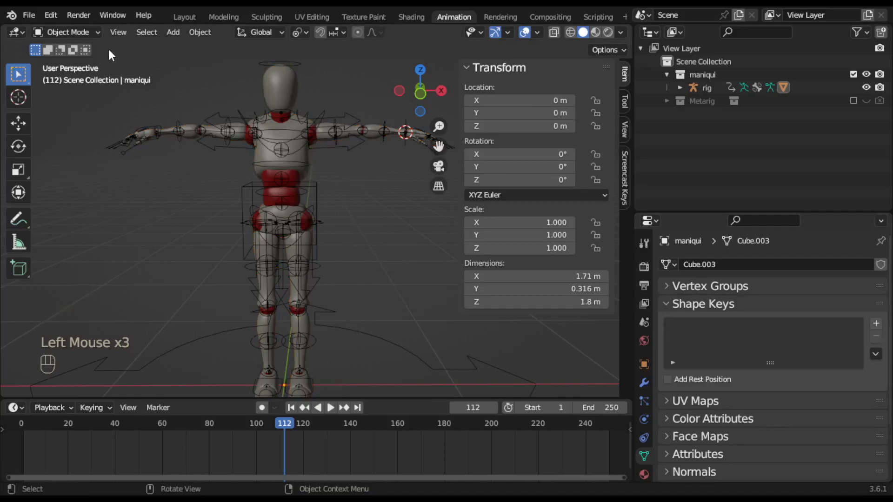
Select the rig, collapse its transform properties to bring up the rig layer controls, and deselect it.
click(278, 194)
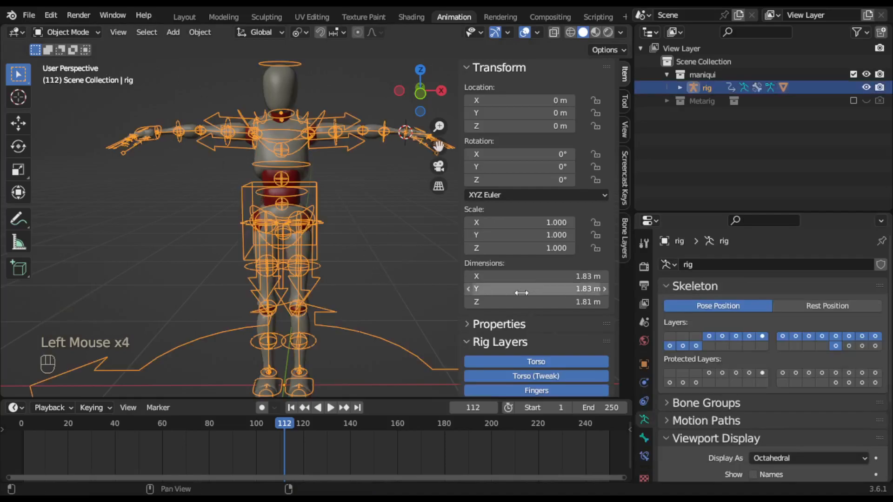
click(467, 66)
click(431, 267)
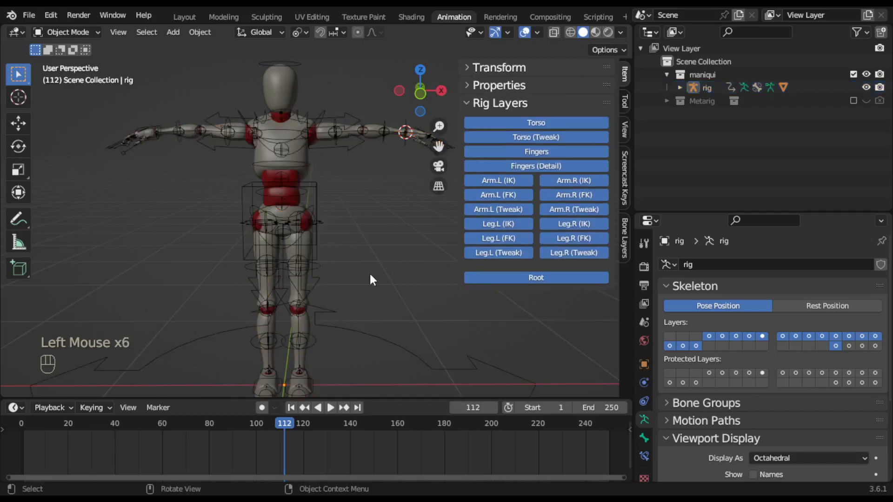